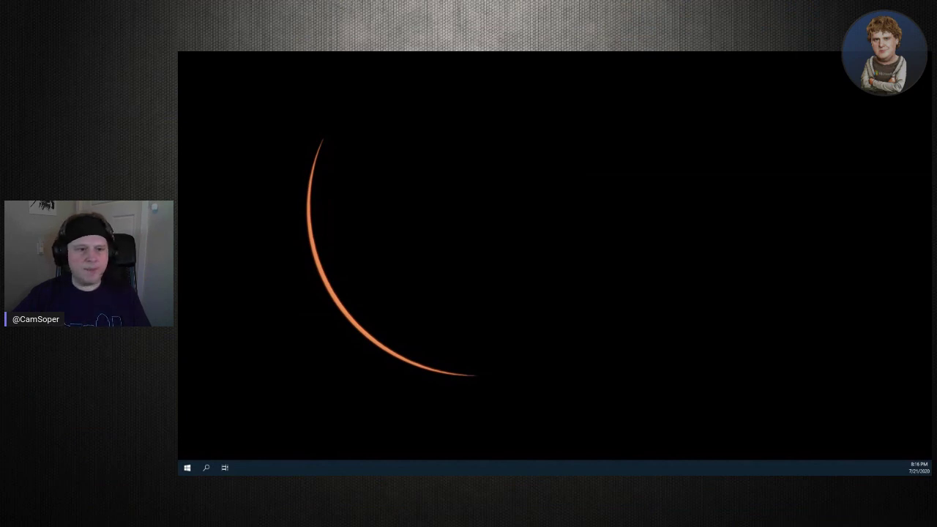
Bring the plant and staircase photo onto the desktop and view it full screen
left_click_drag(178, 132, 648, 52)
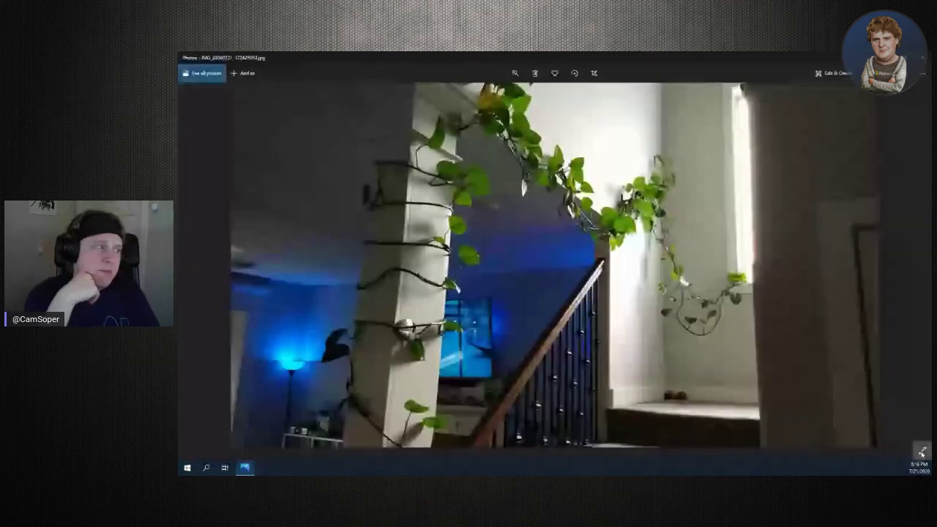
left_click(921, 452)
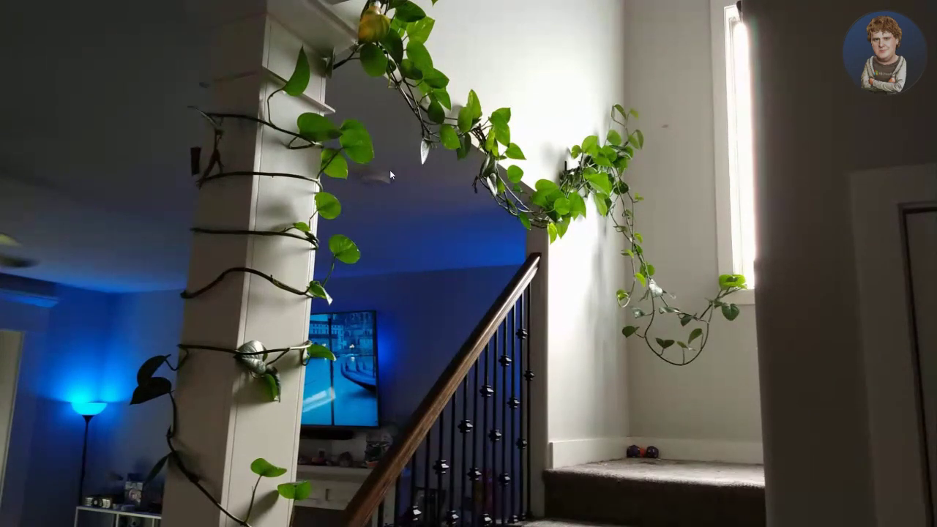
Draw red arrows marking the four spots where the vine attaches to the wall
mouse_move(553, 165)
left_mouse_down()
mouse_move(523, 121)
mouse_move(513, 152)
mouse_move(473, 172)
left_mouse_up()
left_click_drag(565, 155, 564, 107)
left_click_drag(496, 88, 503, 61)
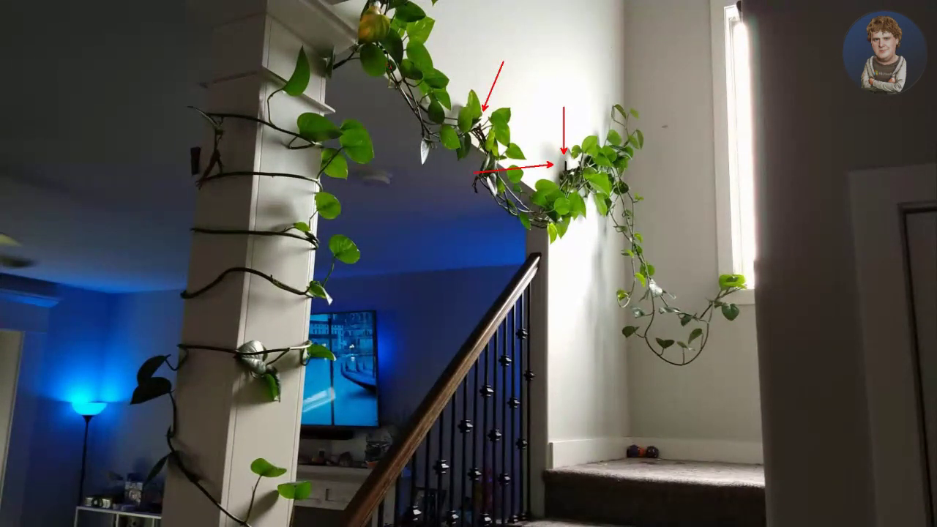
left_click_drag(379, 64, 379, 116)
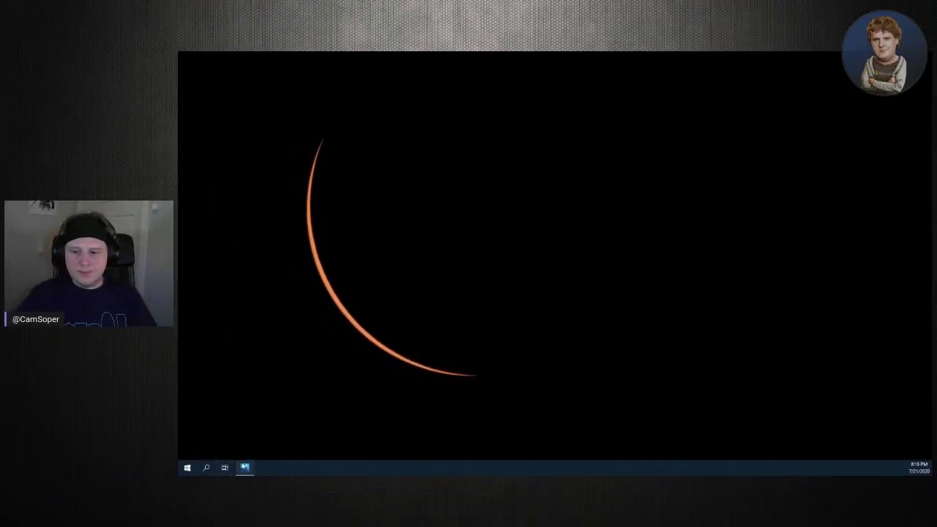
Bring the plant photo back, leave full screen, close Photos and summon the app launcher
left_click(245, 467)
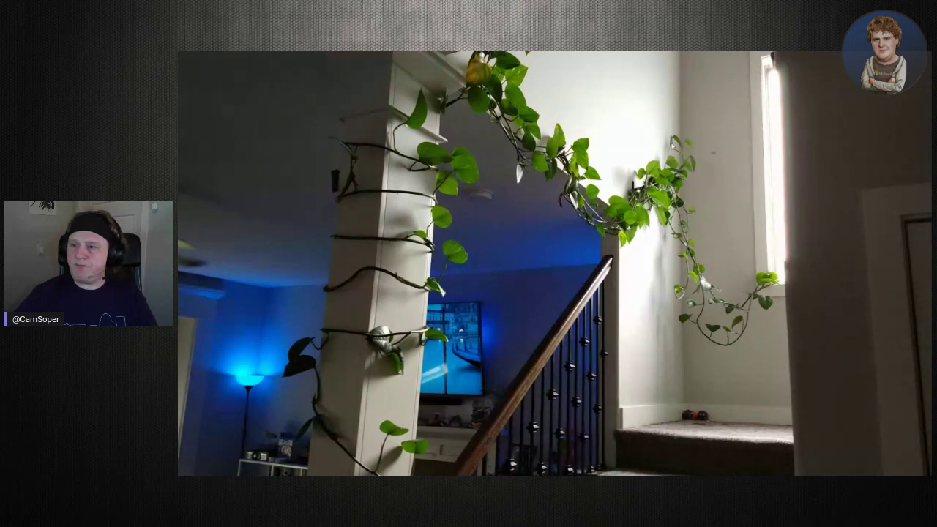
key("Escape")
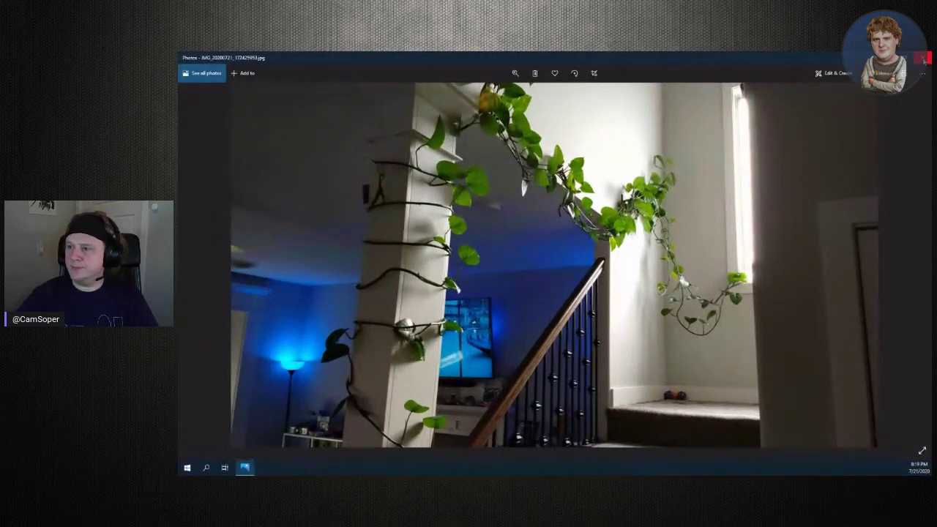
left_click(924, 57)
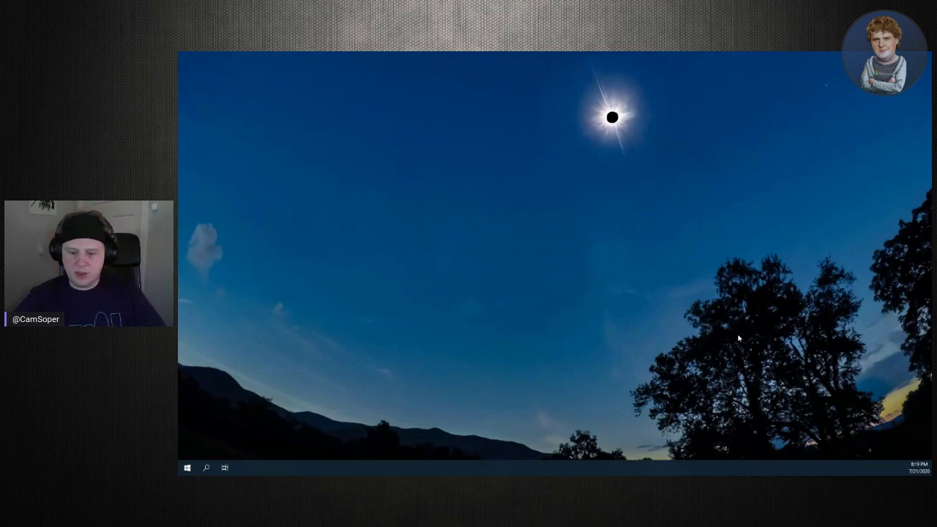
key("alt+space")
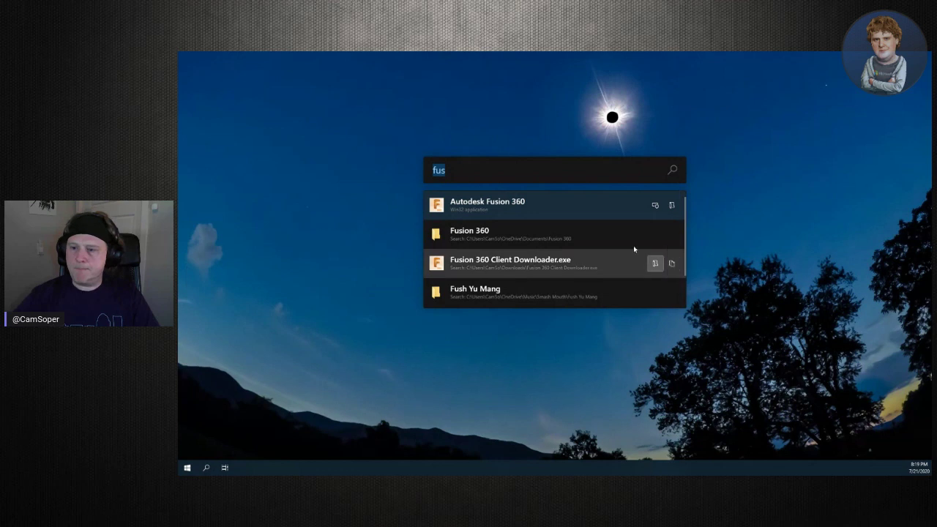
Launch Autodesk Fusion 360 from the 'fus' search results
left_click(602, 205)
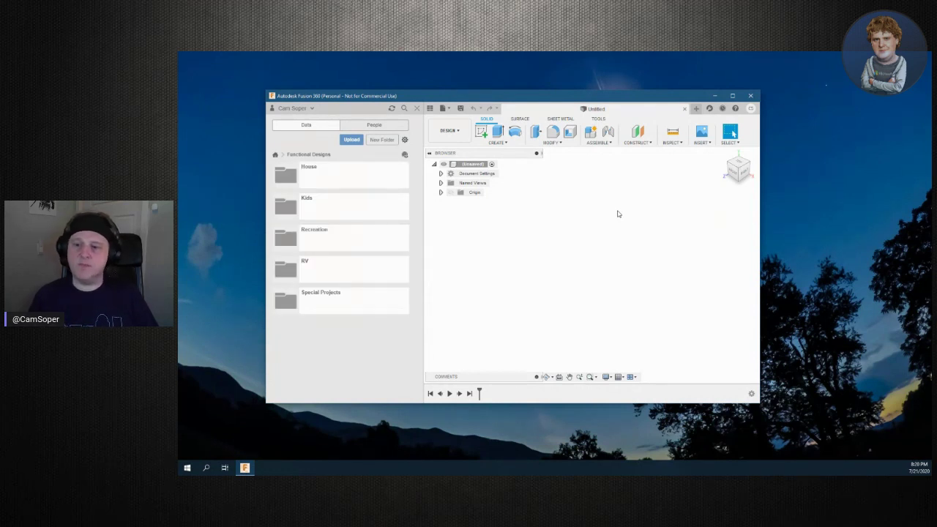
Maximize the Fusion 360 window and begin a new sketch from the DESIGN workspace
left_click_drag(612, 96, 589, 54)
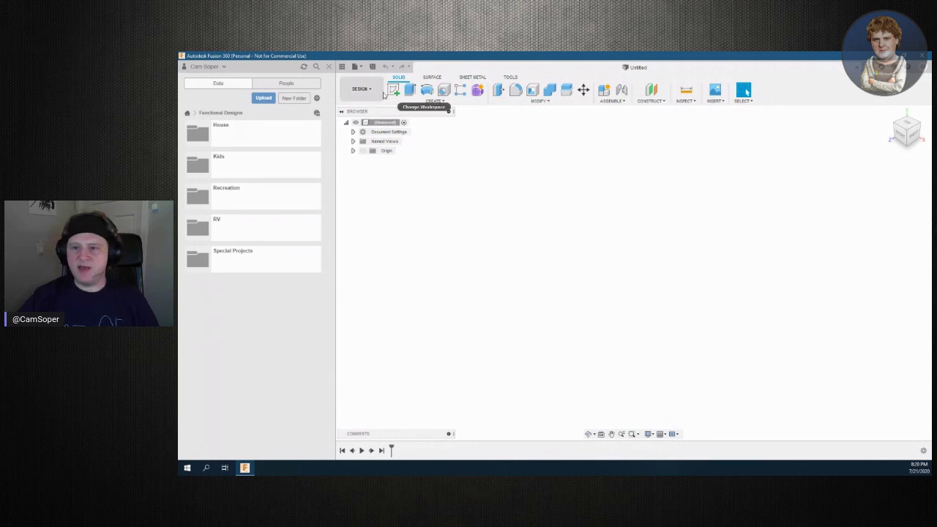
left_click(370, 91)
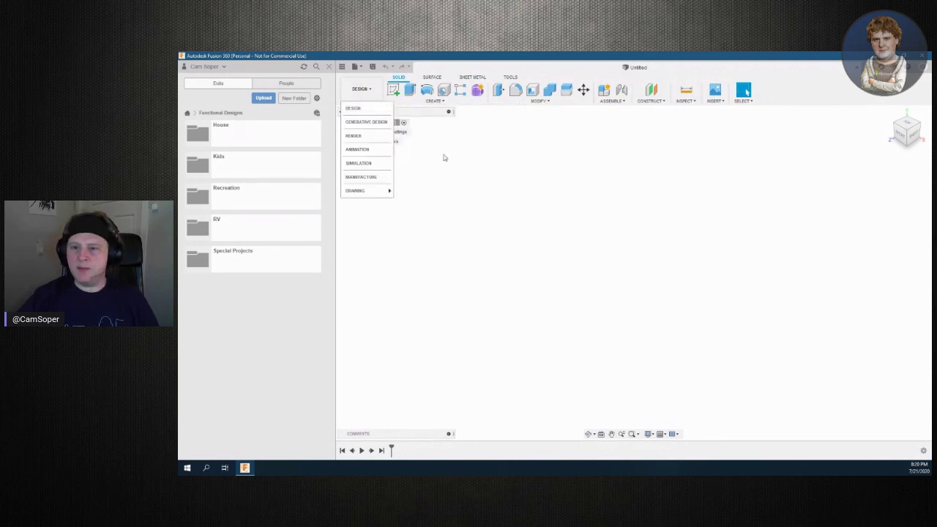
left_click(393, 90)
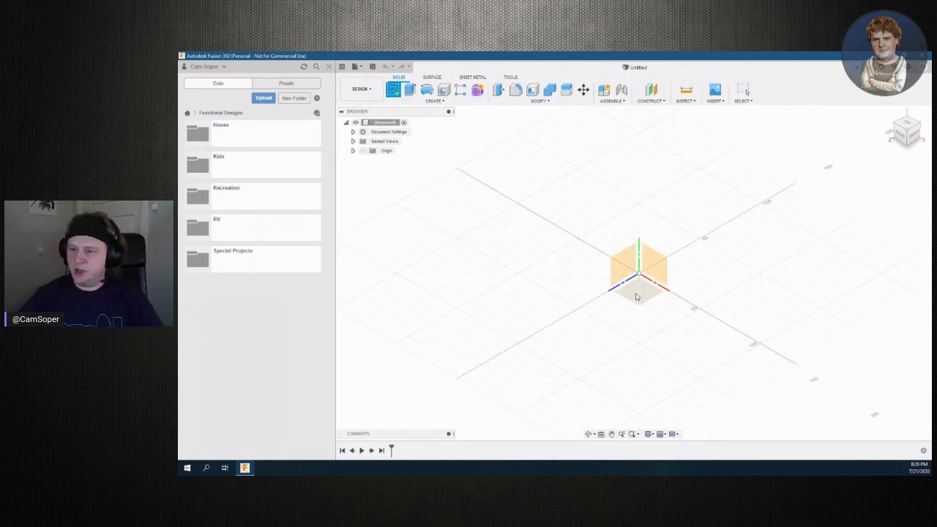
Place the sketch on the ground plane and switch to the 2-Point Rectangle tool
left_click(636, 297)
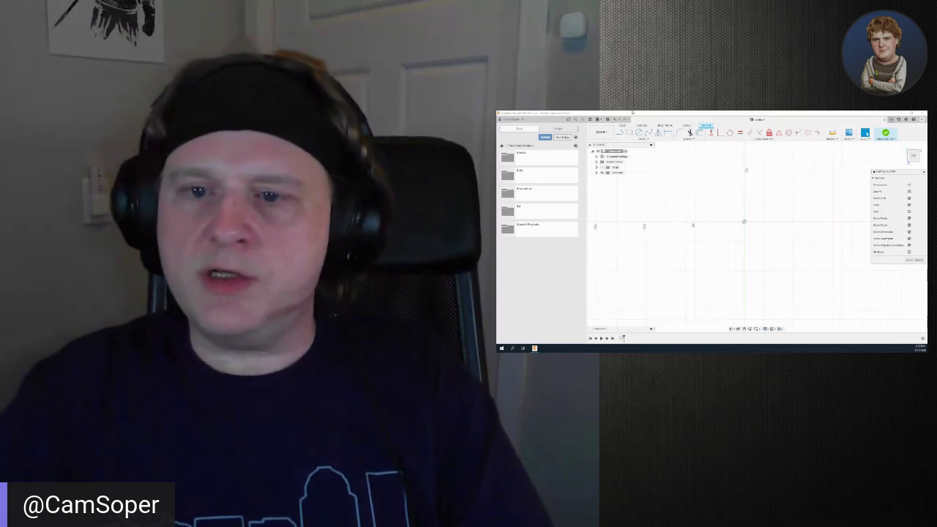
key("r")
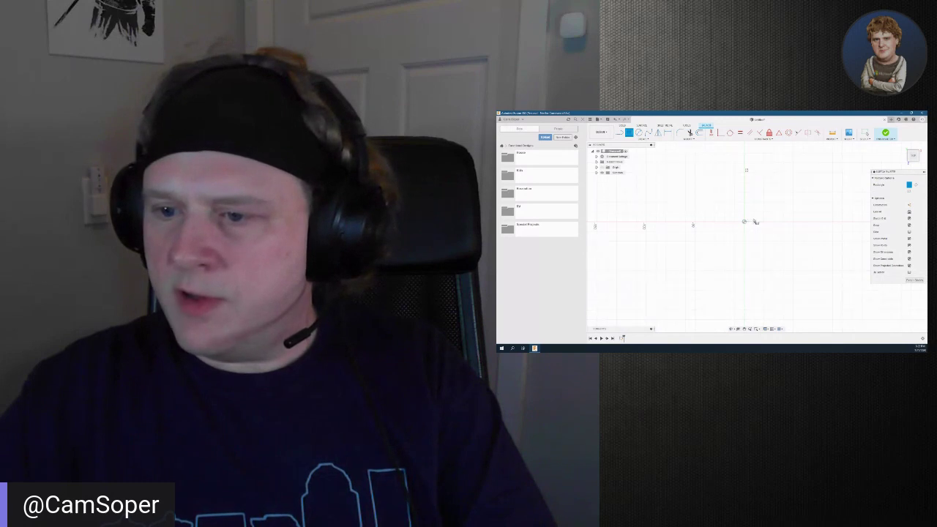
Draw a first rectangle from the origin, then undo it
left_click(754, 222)
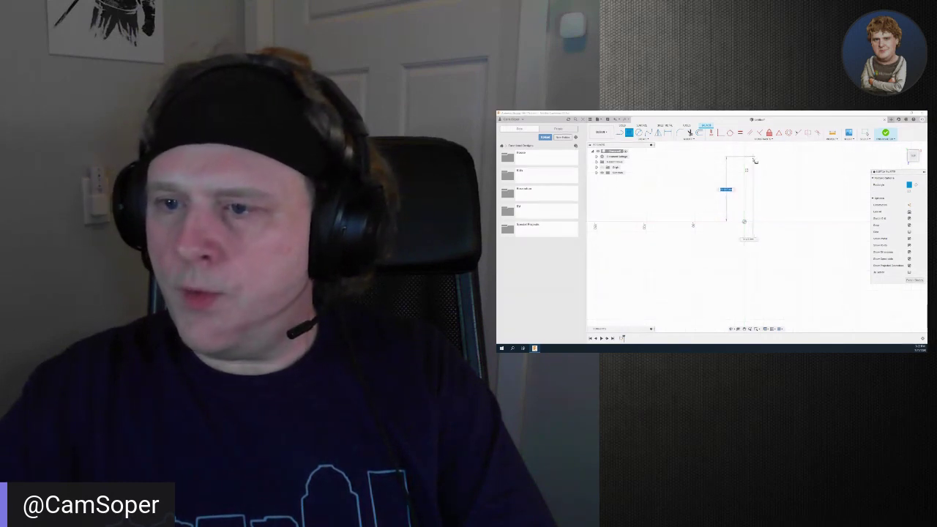
key("Tab")
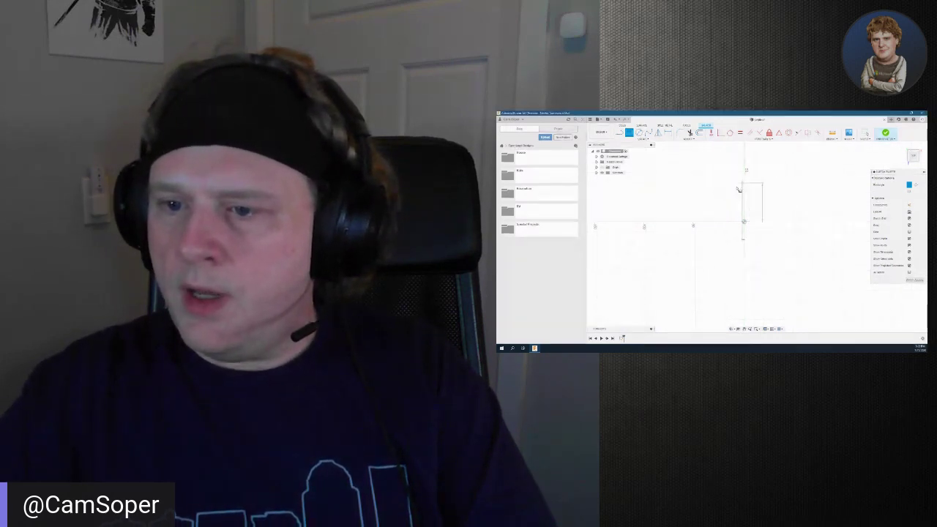
key("Return")
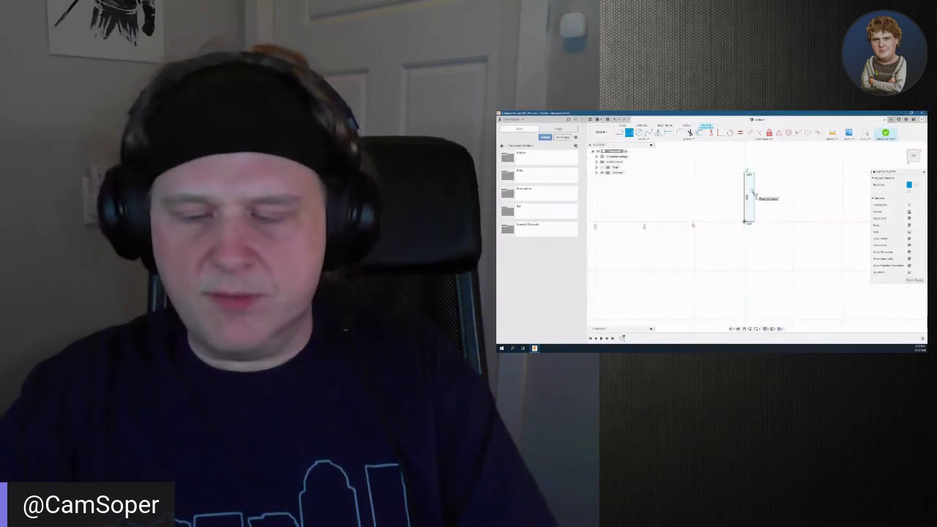
key("Escape")
key("ctrl+z")
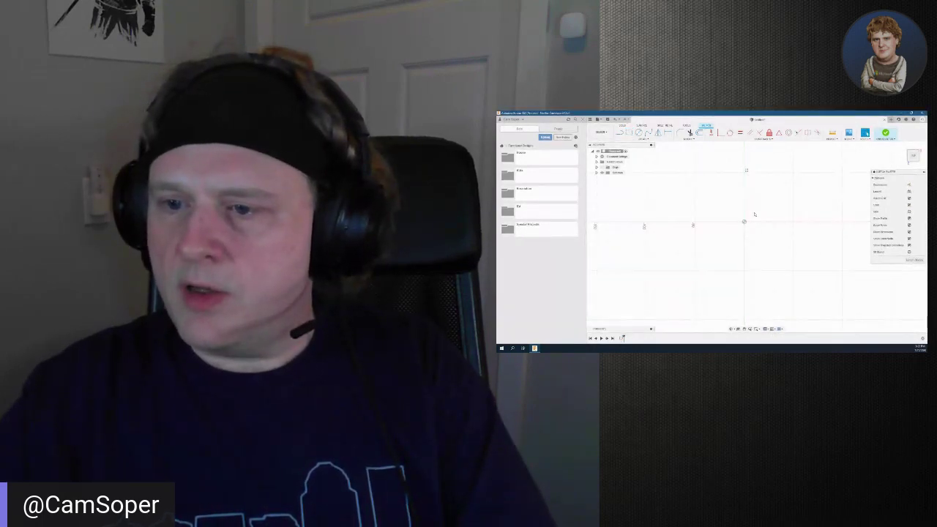
key("ctrl+z")
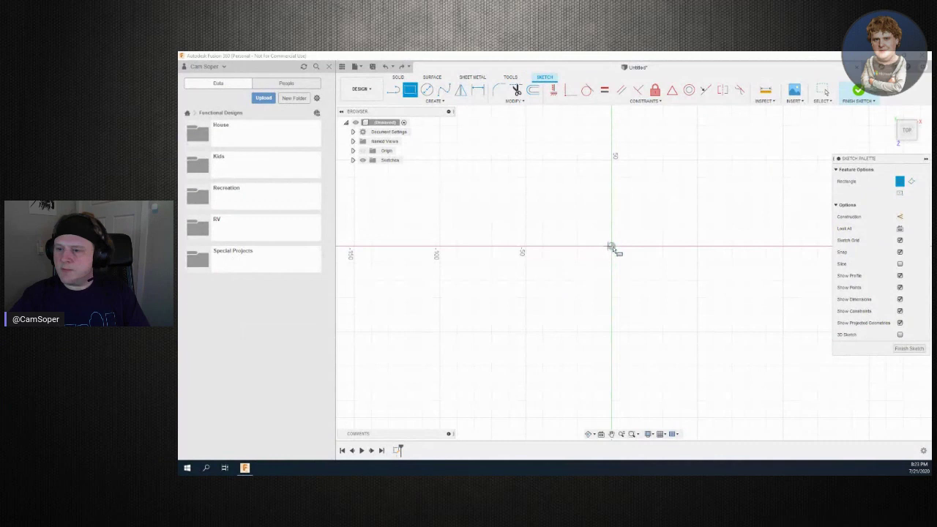
Redraw the rectangle from the sketch origin with a 55 mm height
left_click(612, 247)
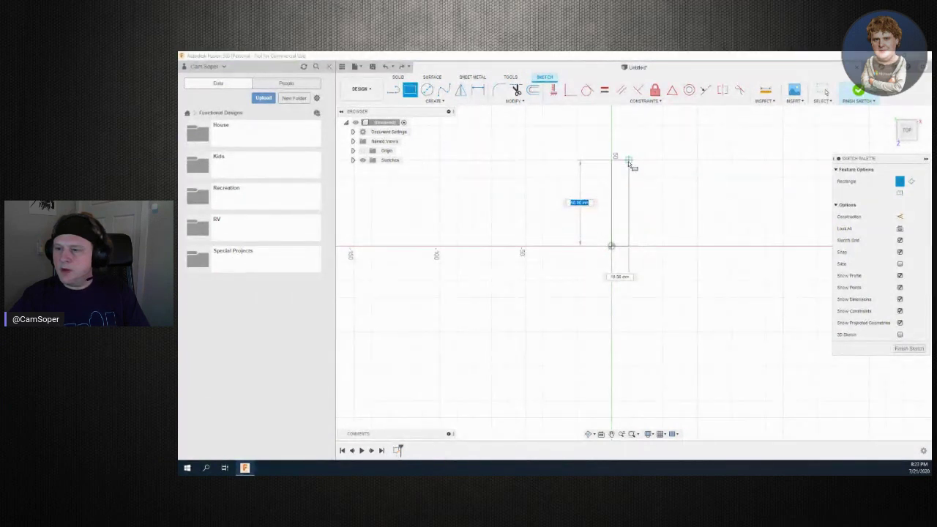
key("Tab")
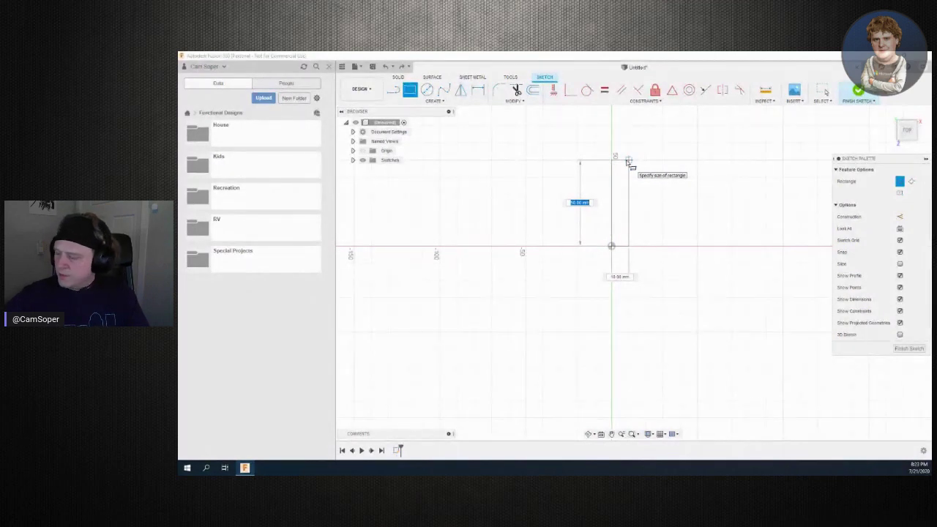
type("55")
key("Return")
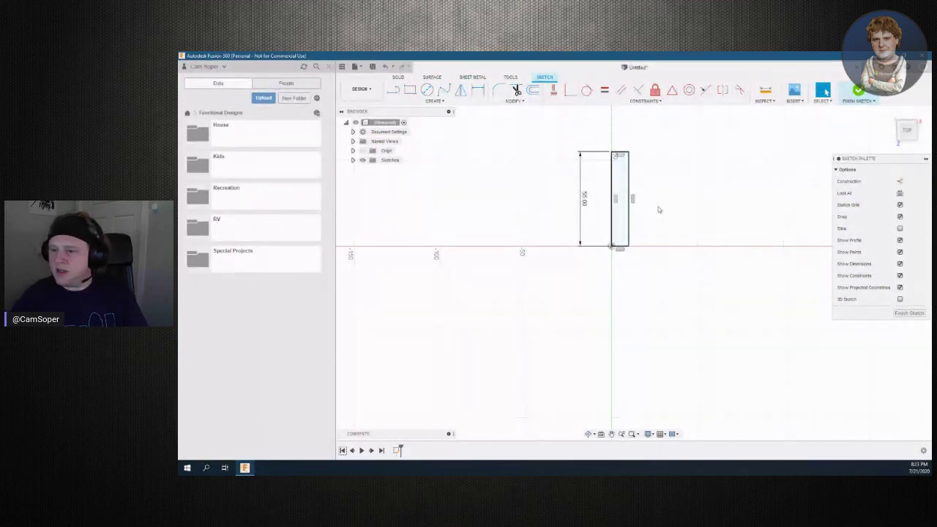
Dimension the upright rectangle's width to 5 mm between its two long edges
left_click_drag(627, 210, 617, 212)
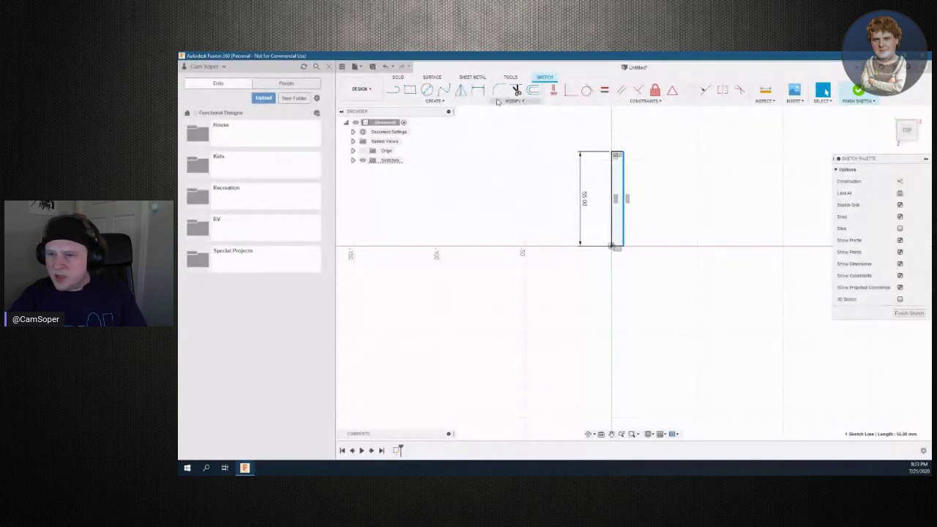
left_click(478, 91)
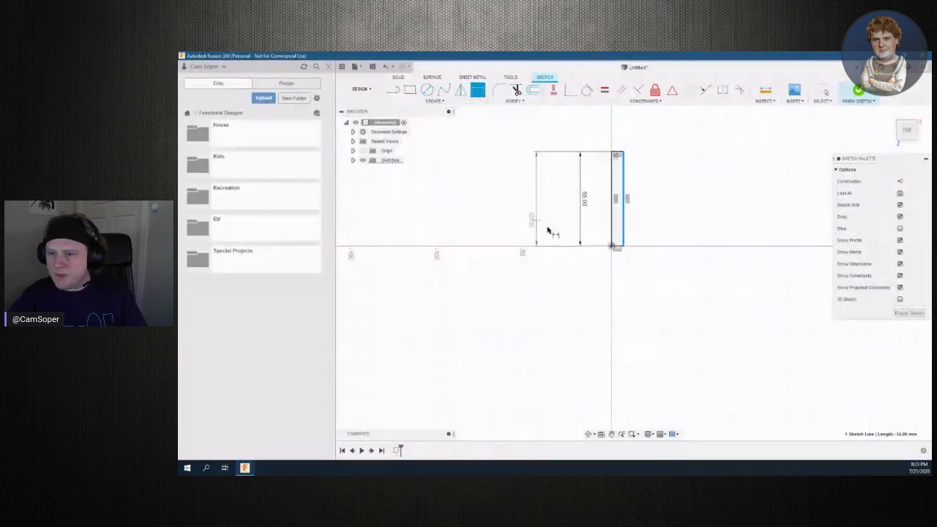
left_click(612, 235, "shift")
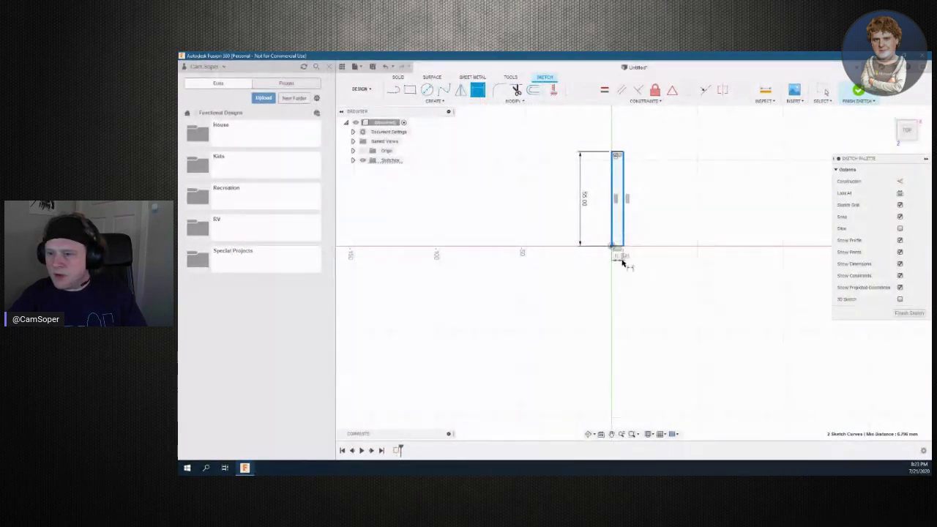
left_click(621, 263)
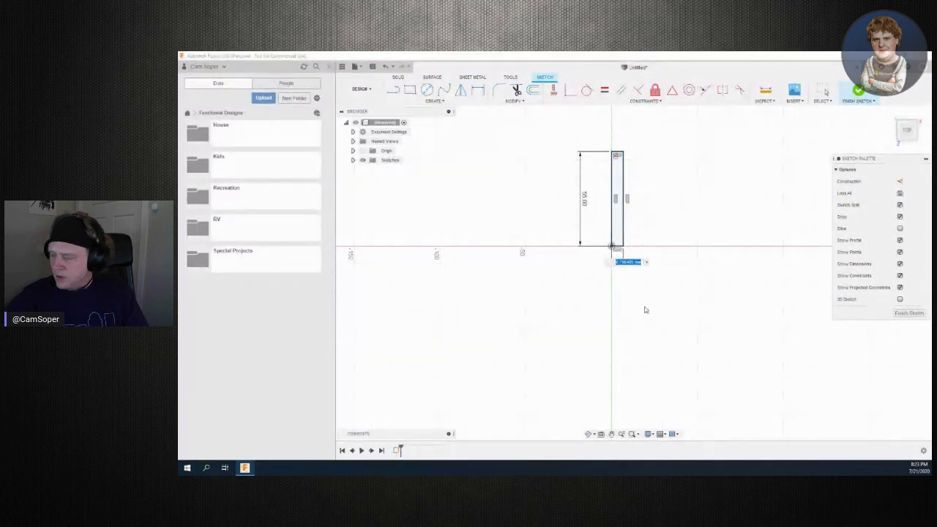
type("5")
key("Return")
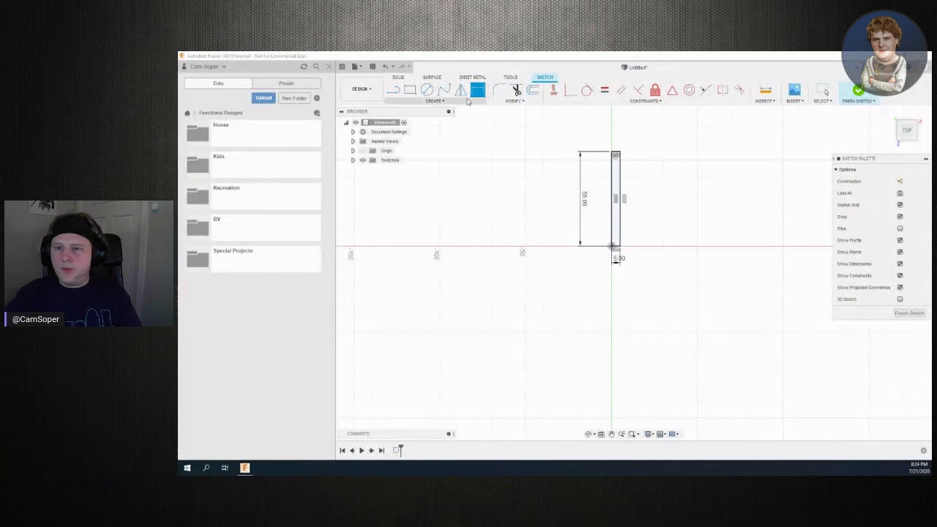
left_click(410, 91)
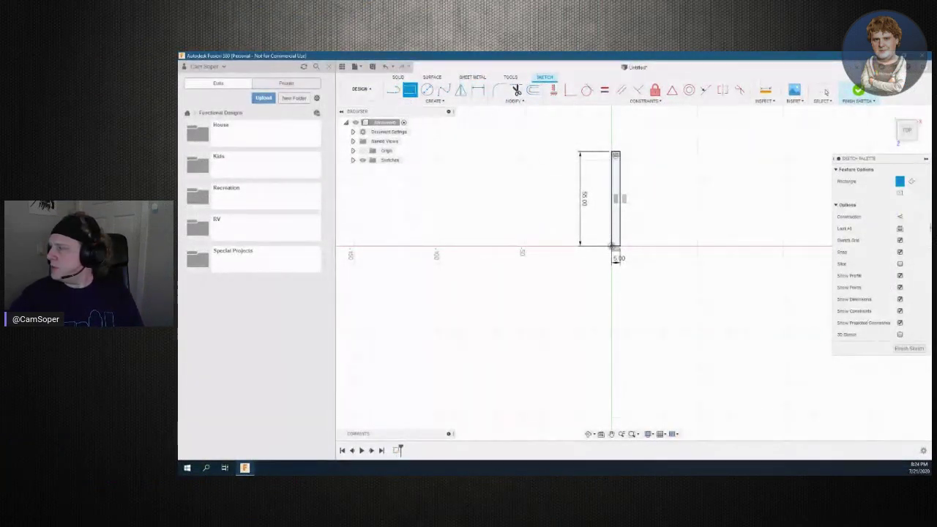
Open the This Is Dr. Dre playlist in maximized Spotify, then move Spotify aside
left_click_drag(762, 209, 380, 73)
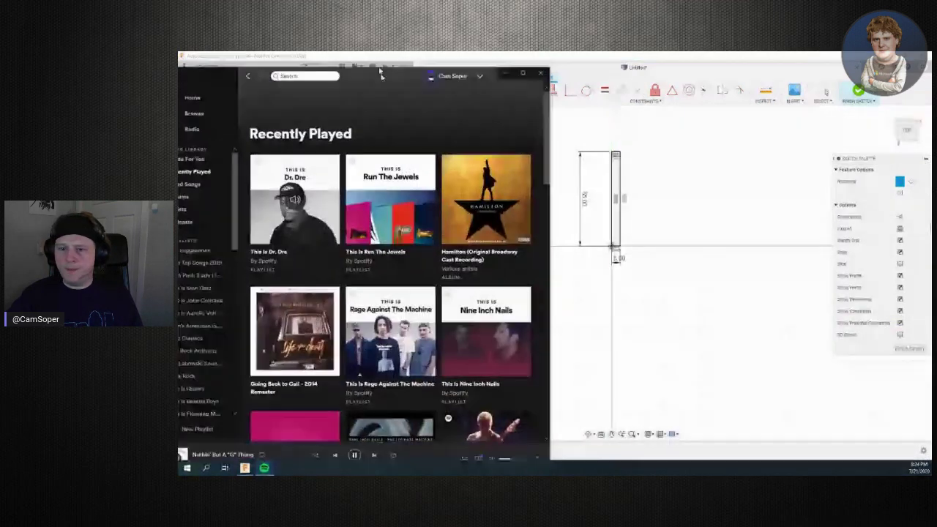
double_click(381, 73)
left_click(311, 179)
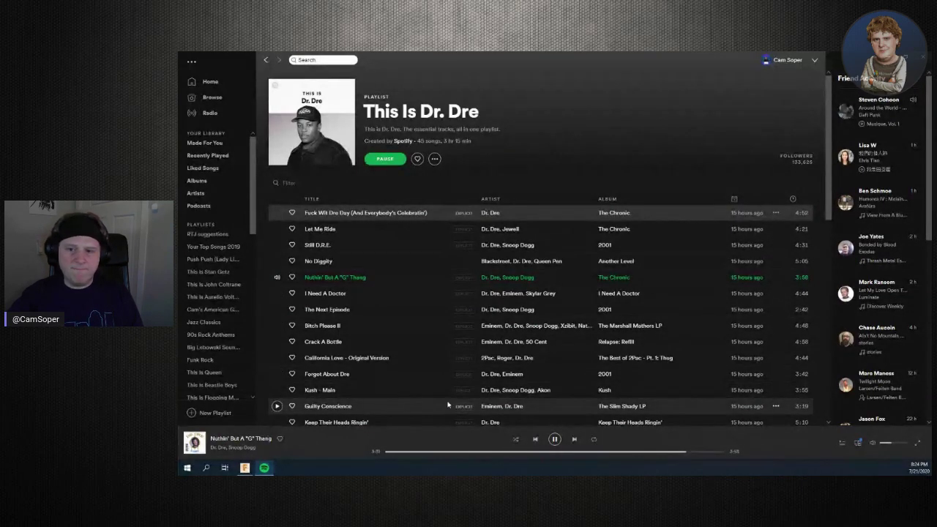
mouse_move(538, 58)
left_mouse_down()
mouse_move(540, 83)
mouse_move(613, 139)
mouse_move(936, 183)
left_mouse_up()
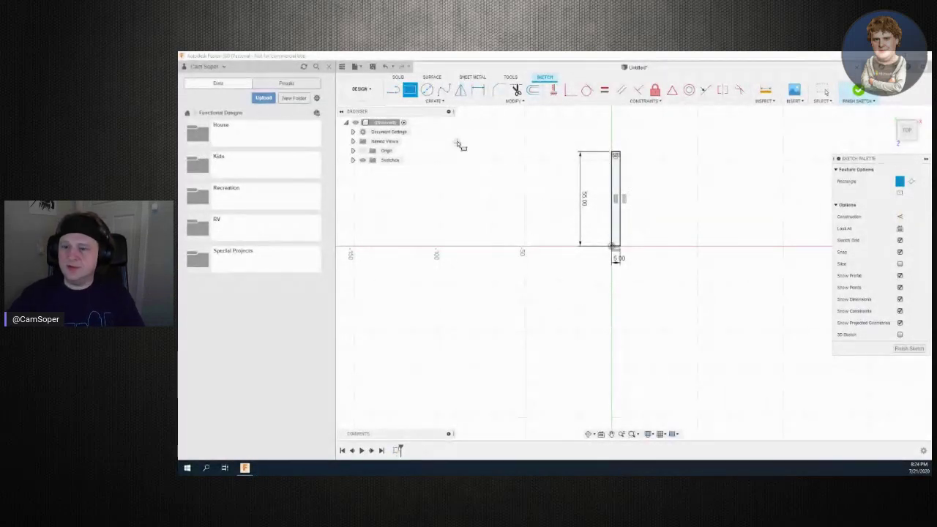
Draw a 70 × 5 mm rectangle from the upright's bottom corner, forming an L
left_click(613, 246)
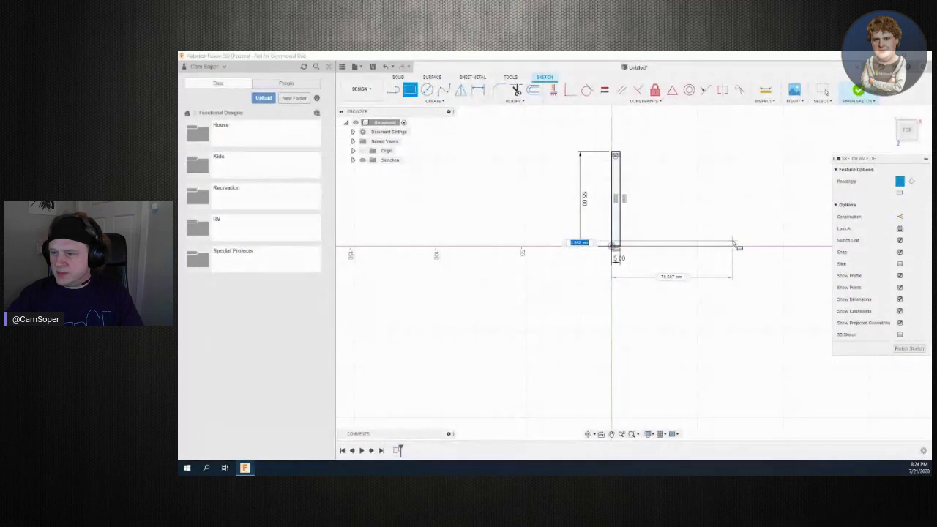
key("Tab")
key("Tab")
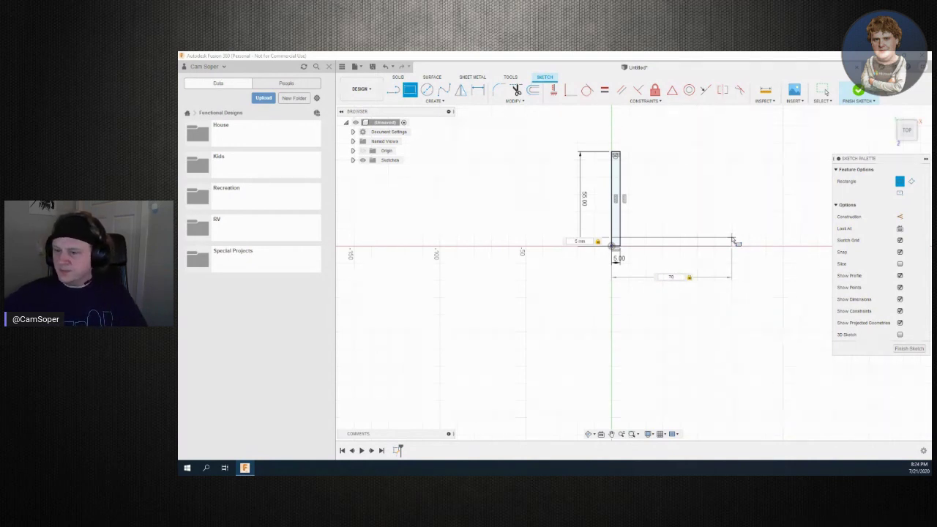
key("Return")
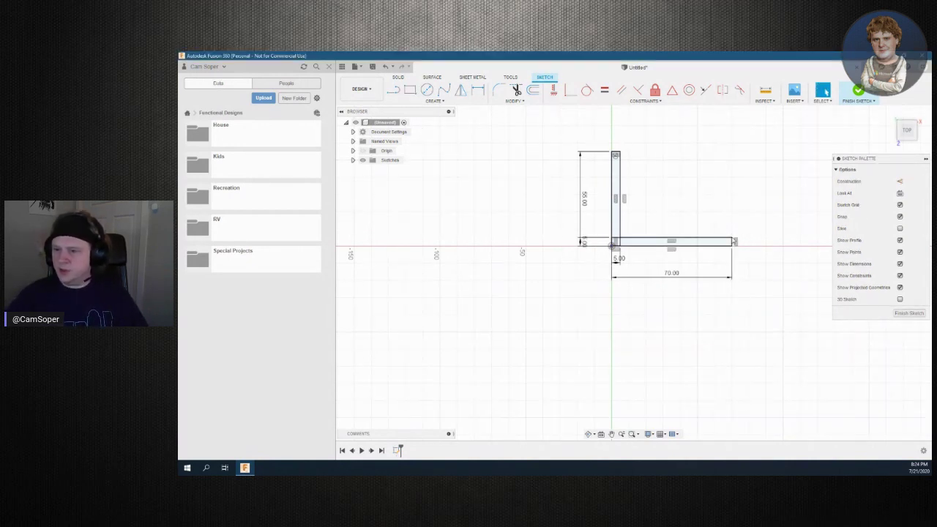
mouse_move(707, 318)
middle_mouse_down()
mouse_move(590, 356)
mouse_move(576, 377)
middle_mouse_up()
scroll(578, 369, "up", 3)
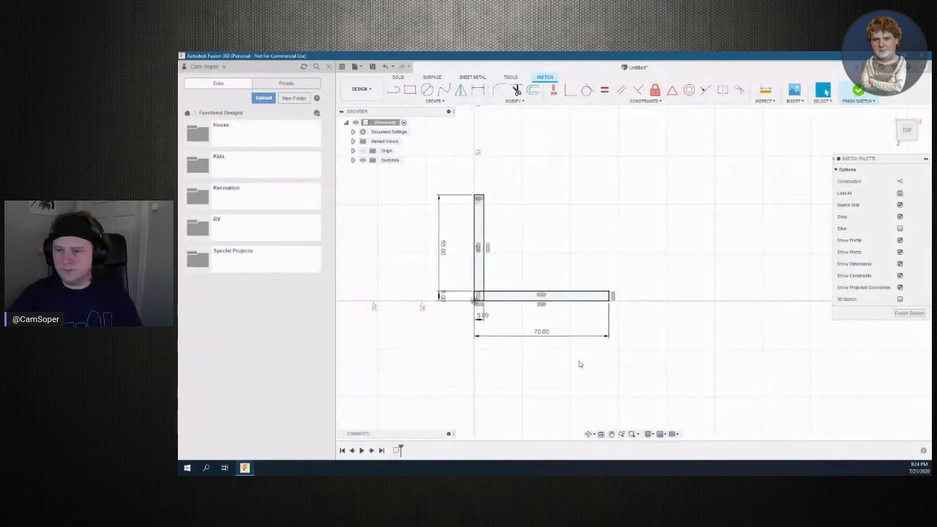
middle_click_drag(483, 383, 511, 398)
scroll(509, 402, "up", 1)
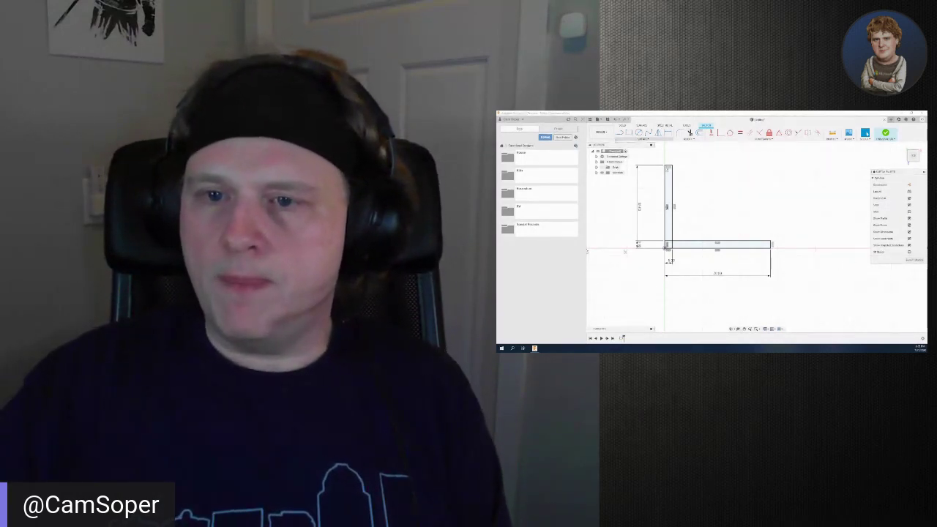
key("l")
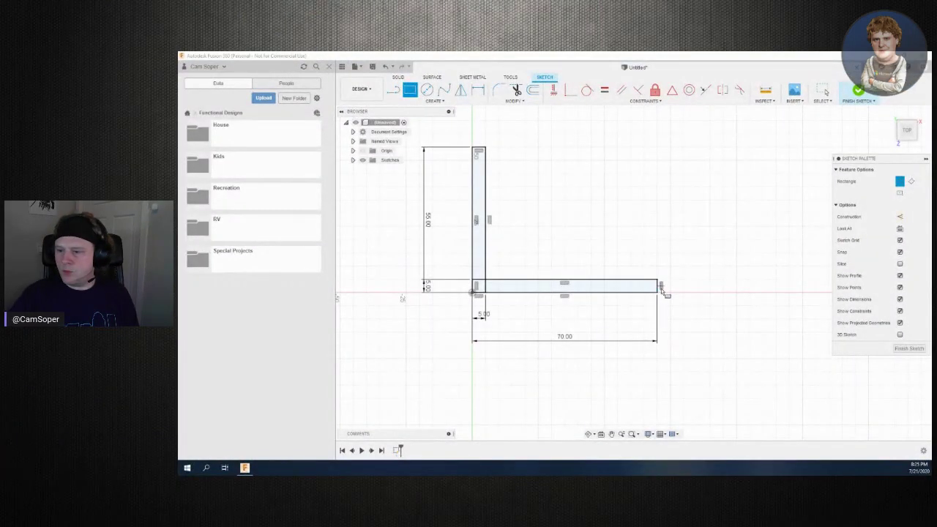
Draw a 5 × 25 mm upright rectangle at the base's right end and finish the sketch
left_click(657, 292)
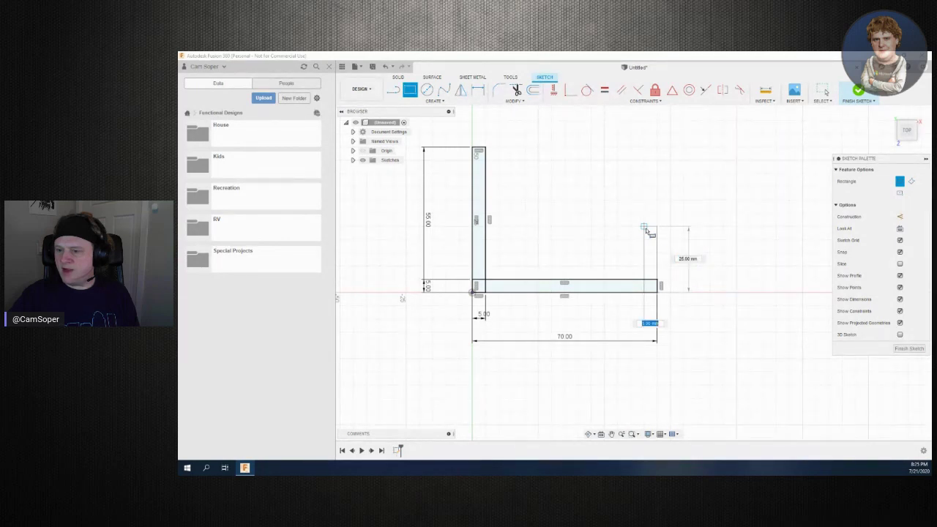
left_click(645, 230)
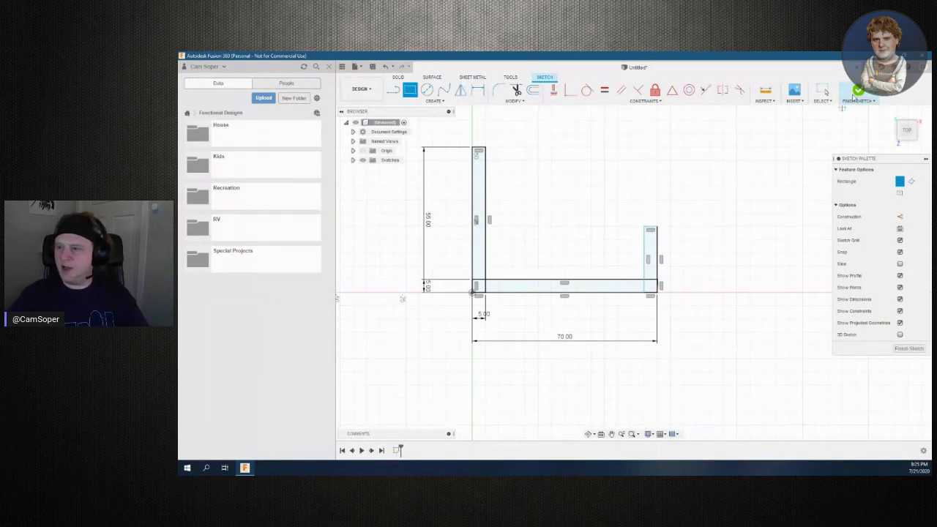
left_click(864, 95)
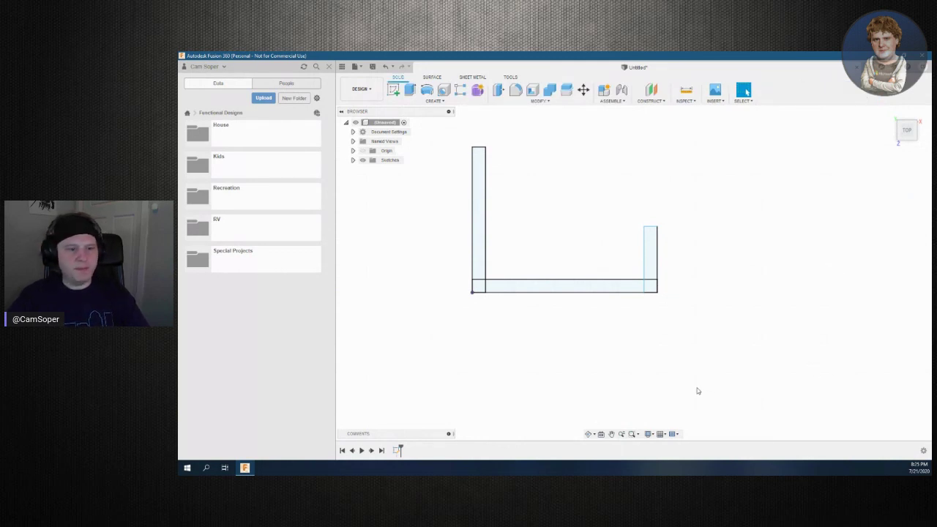
Extrude the left upright and base profiles 15 mm into a solid U-shaped body
left_click(480, 246)
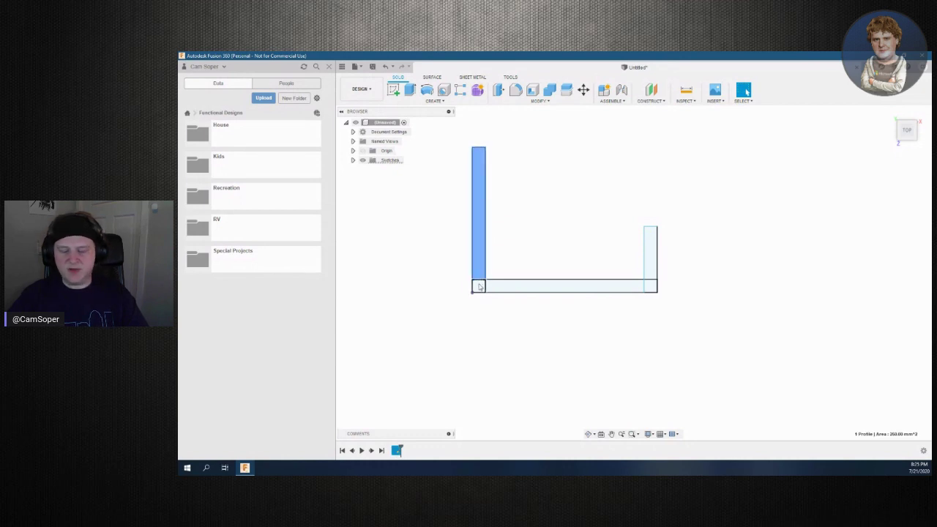
left_click(513, 288)
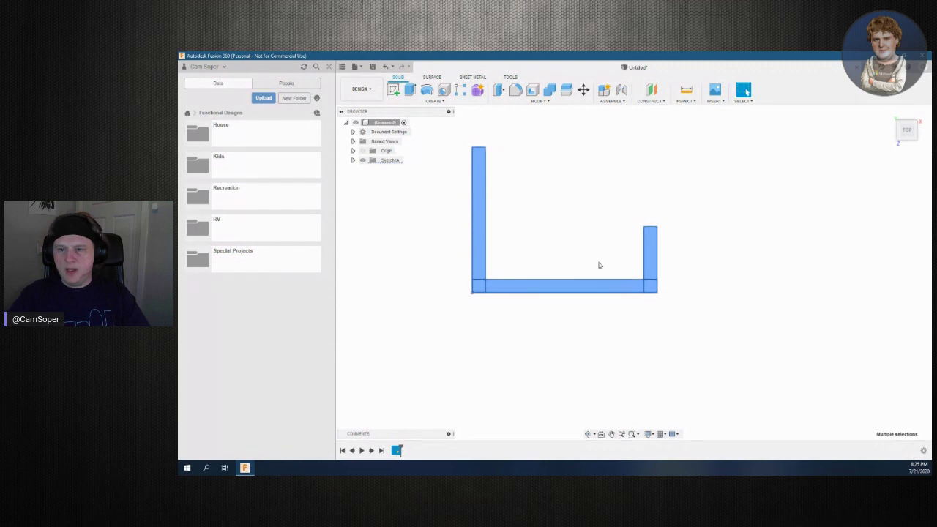
left_click(410, 91)
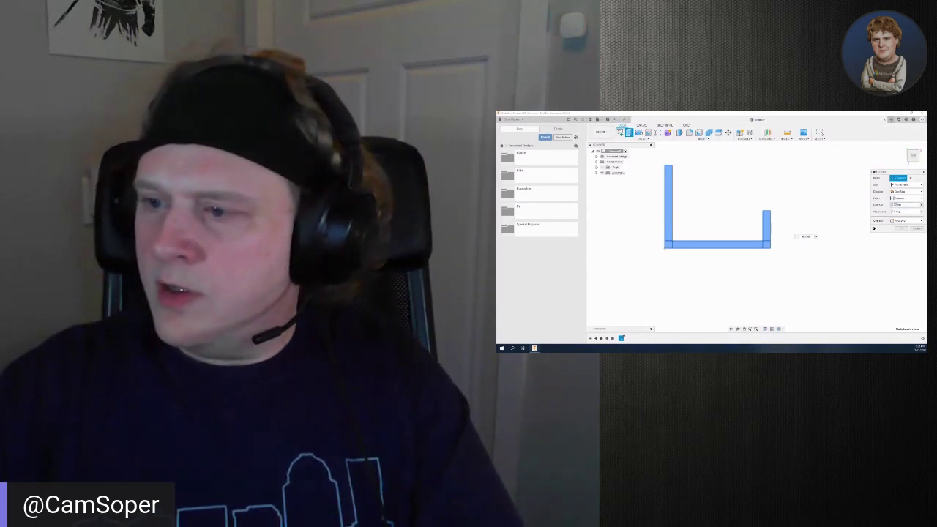
double_click(897, 204)
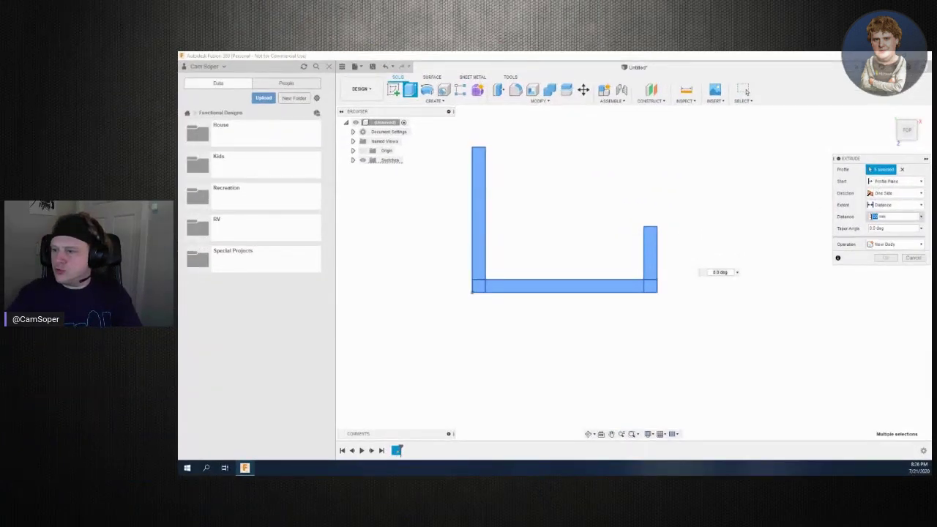
key("Return")
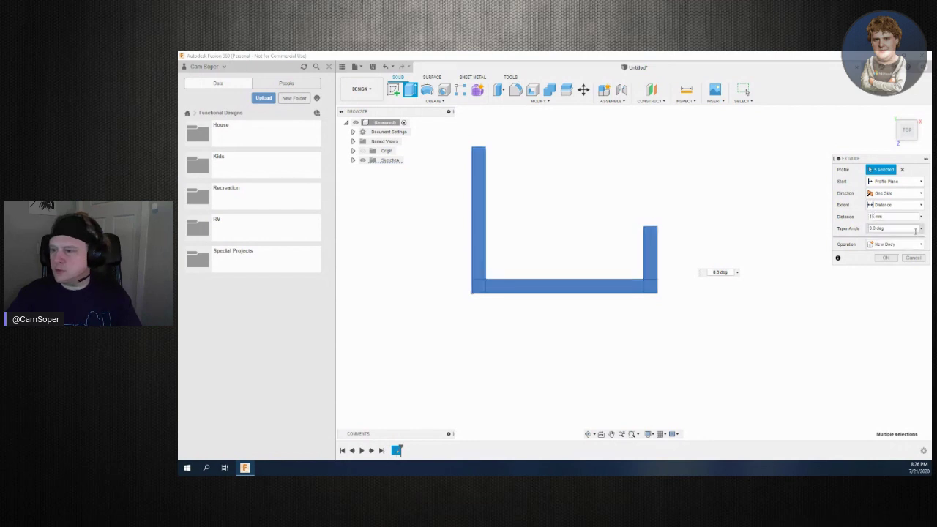
left_click(891, 261)
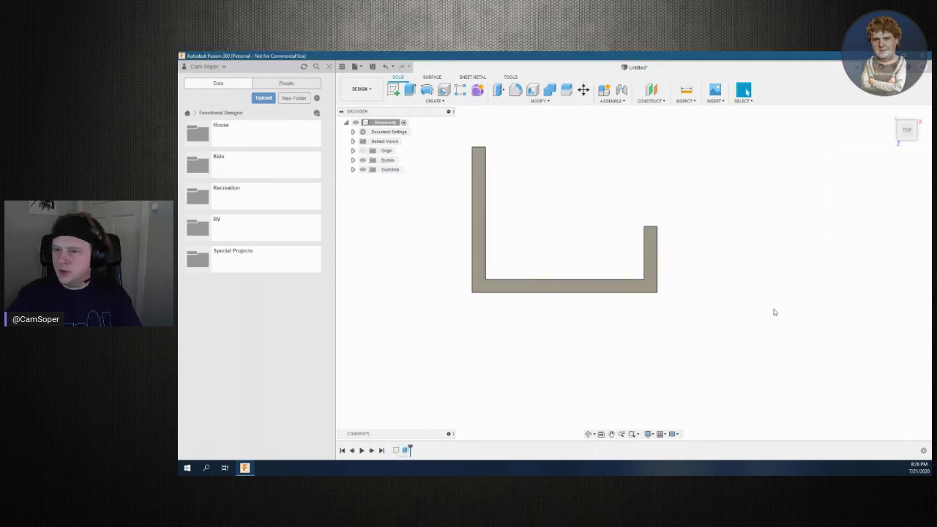
Orbit and zoom to the short wall and select its top edge for rounding
mouse_move(632, 268)
middle_mouse_down("shift")
mouse_move(560, 271)
mouse_move(563, 296)
mouse_move(647, 288)
mouse_move(611, 291)
middle_mouse_up("shift")
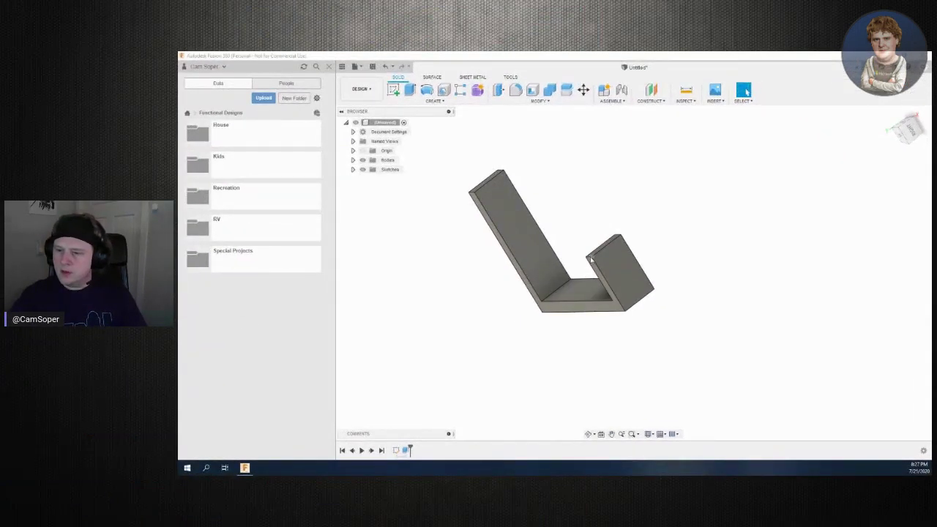
mouse_move(633, 270)
middle_mouse_down("shift")
mouse_move(615, 260)
mouse_move(634, 269)
middle_mouse_up("shift")
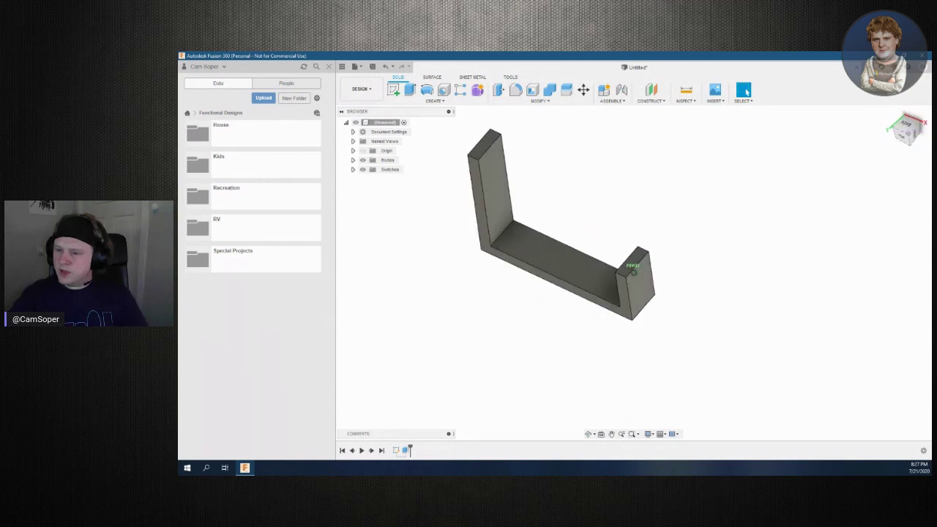
scroll(692, 316, "up", 5)
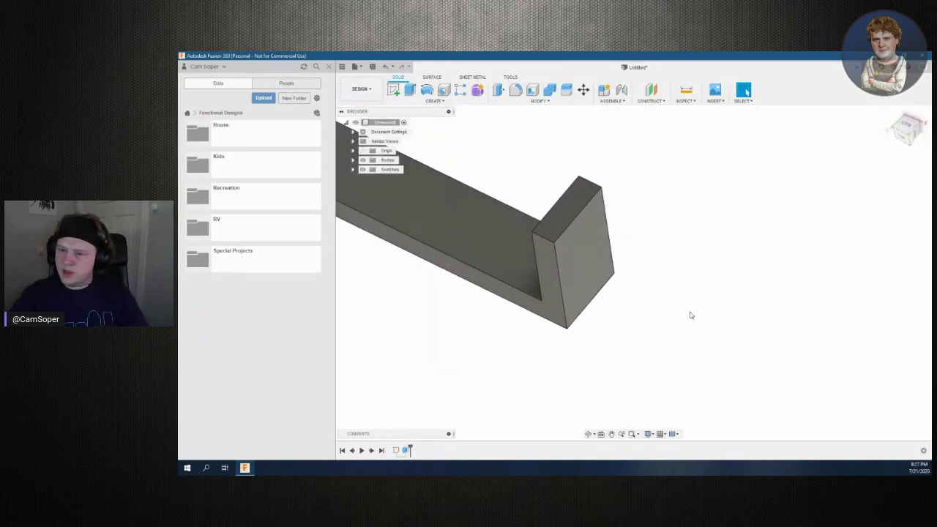
left_click(544, 240)
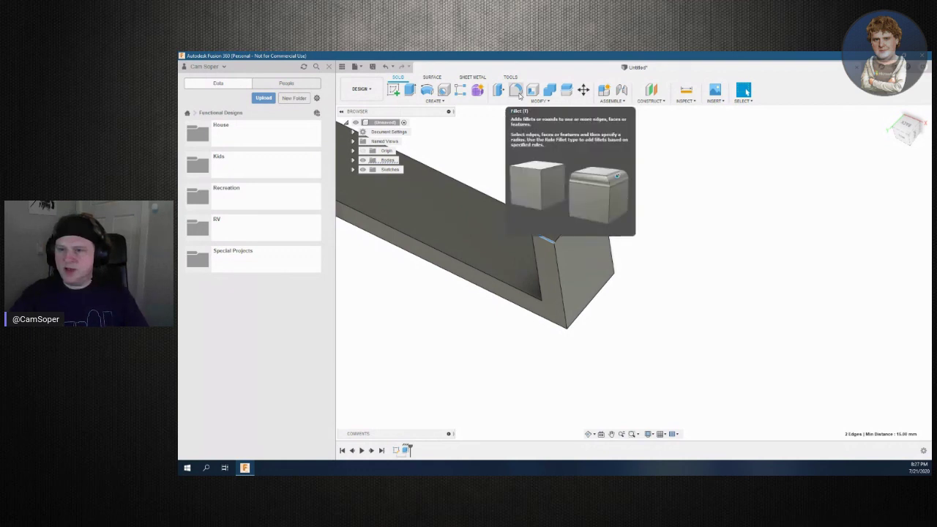
Fillet the short wall's top edges with a 7.5 mm radius into an arched top
left_click(516, 91)
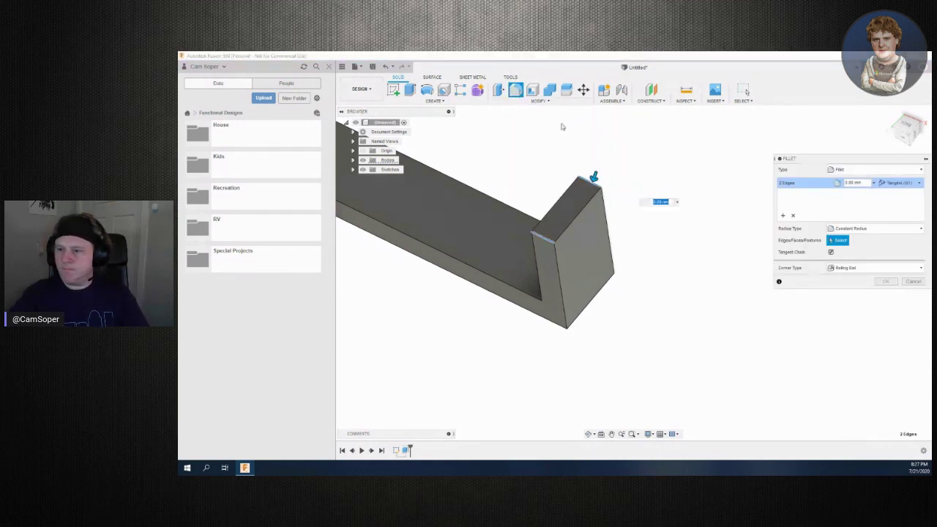
left_click_drag(595, 177, 593, 197)
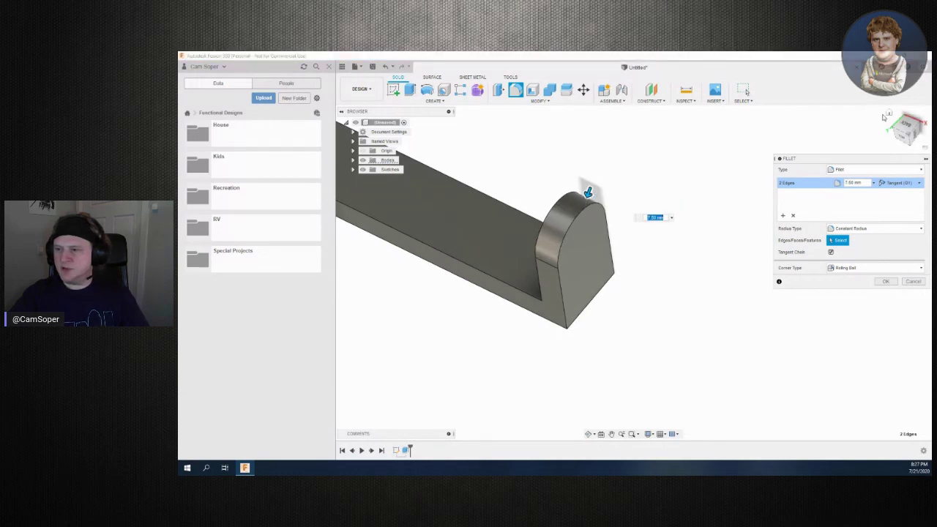
left_click_drag(911, 145, 899, 123)
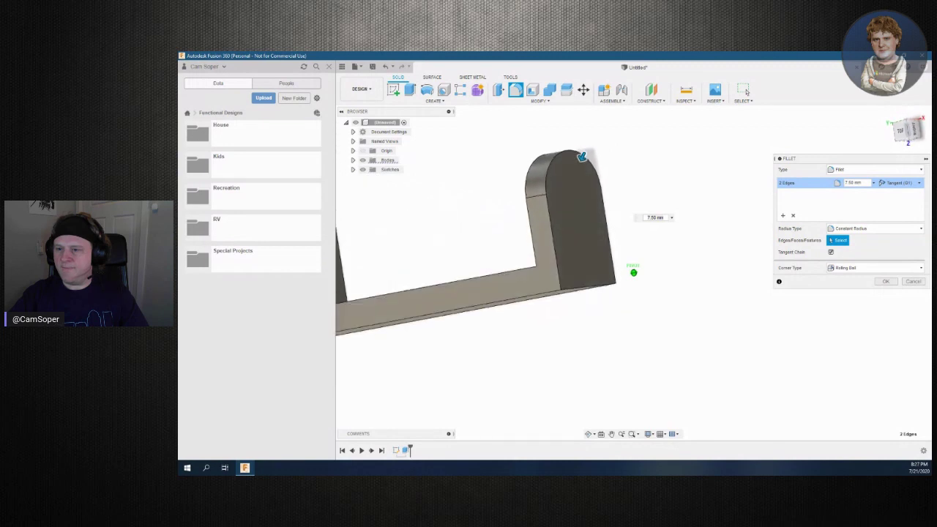
left_click(886, 281)
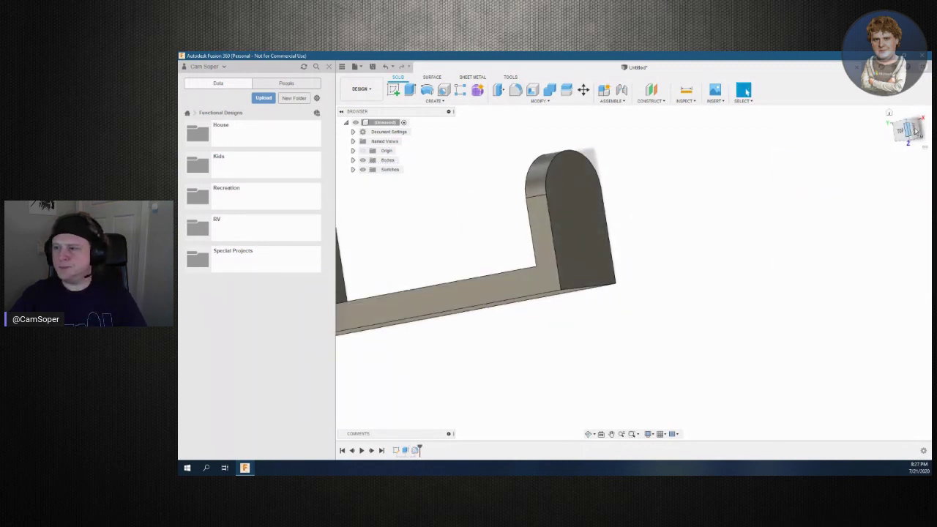
left_click_drag(901, 135, 819, 186)
middle_click_drag(650, 186, 657, 314)
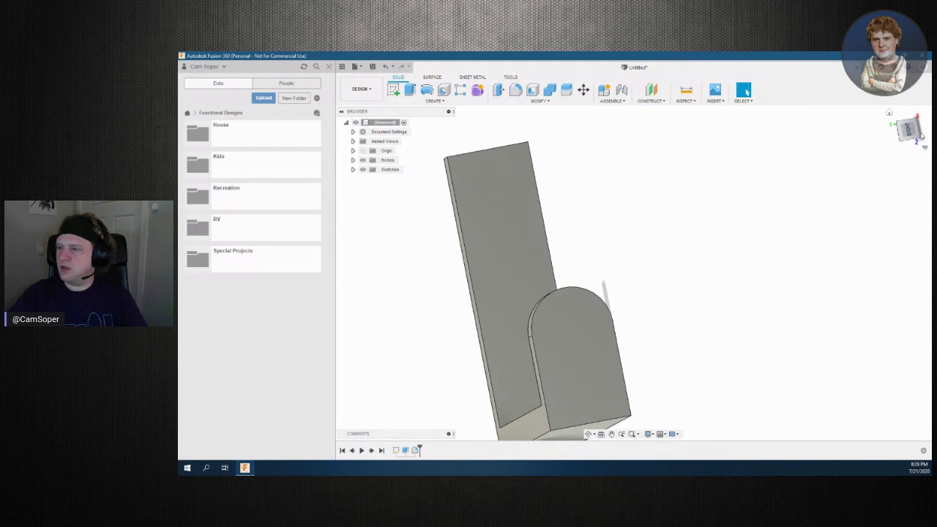
Round the tall wall's top edges with a matching 7.5 mm fillet
left_click_drag(916, 133, 756, 109)
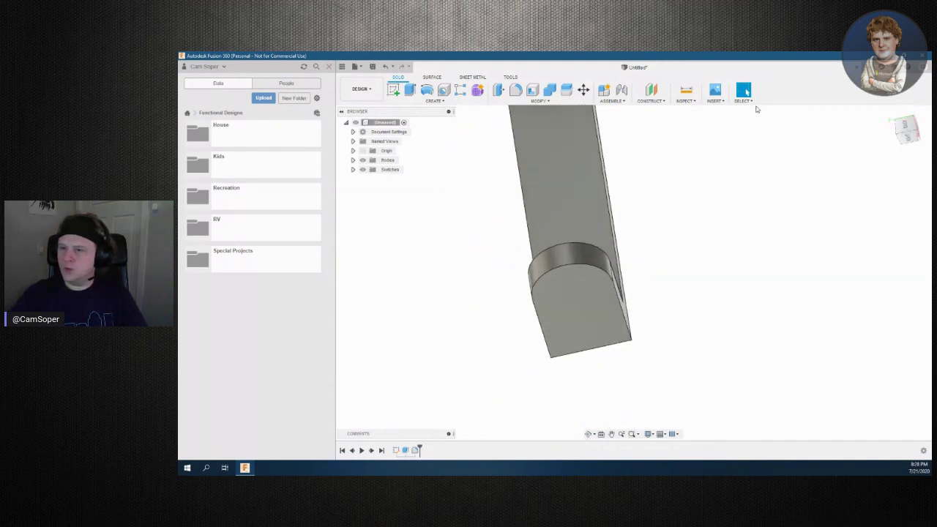
left_click_drag(751, 180, 676, 310)
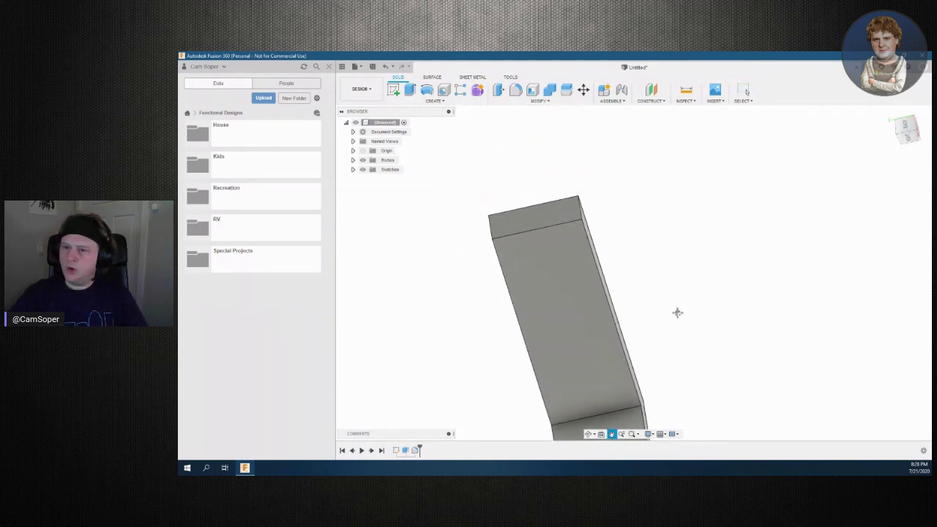
left_click(582, 212)
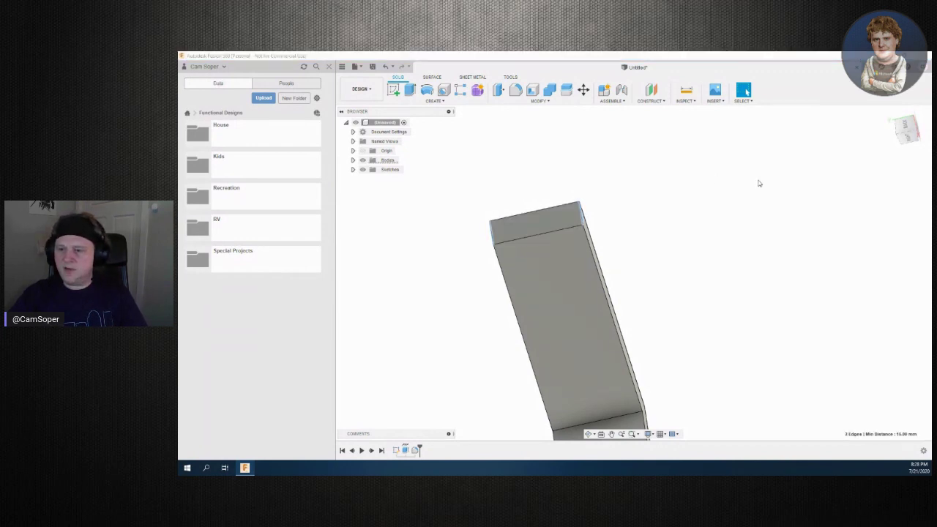
key("f")
left_click_drag(484, 224, 501, 231)
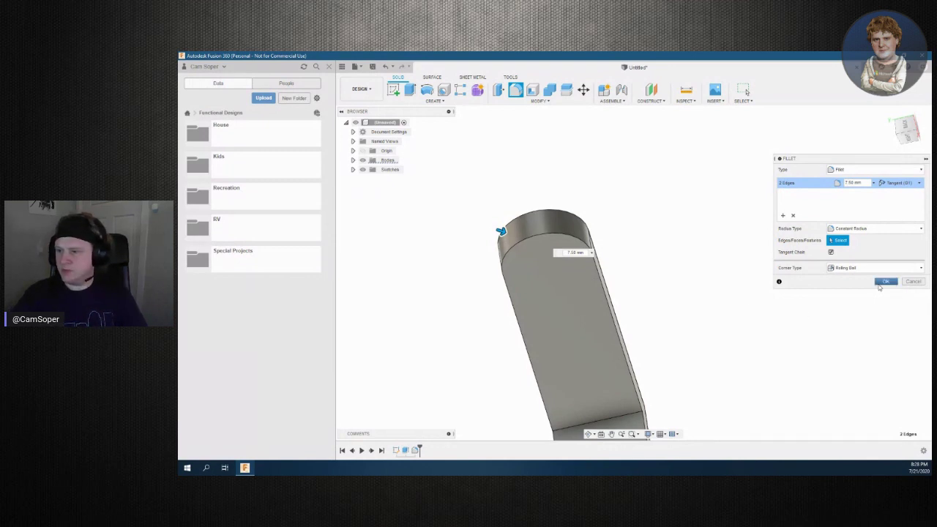
left_click(881, 284)
middle_click_drag(767, 242, 763, 299, "shift")
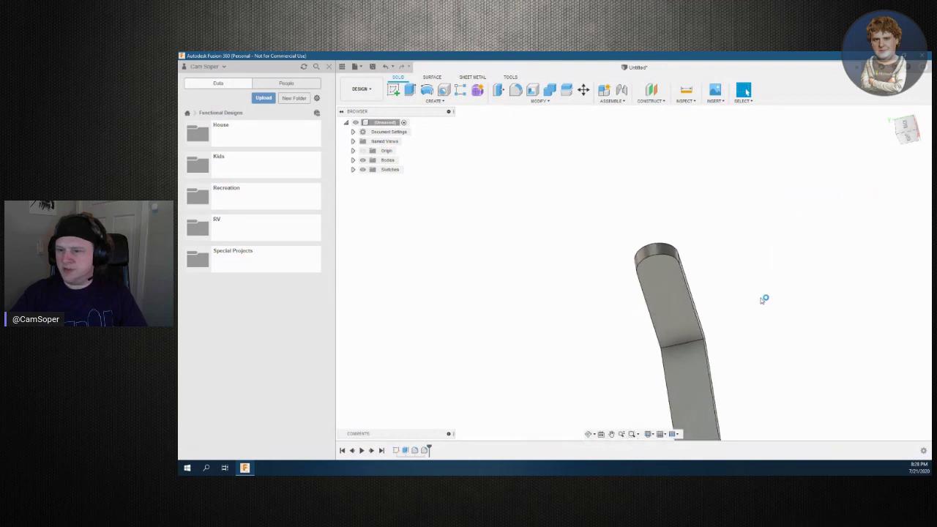
Select the long arm's inner face and start a new sketch on it
middle_click_drag(778, 376, 742, 266)
mouse_move(899, 138)
left_mouse_down()
mouse_move(922, 130)
mouse_move(902, 131)
left_mouse_up()
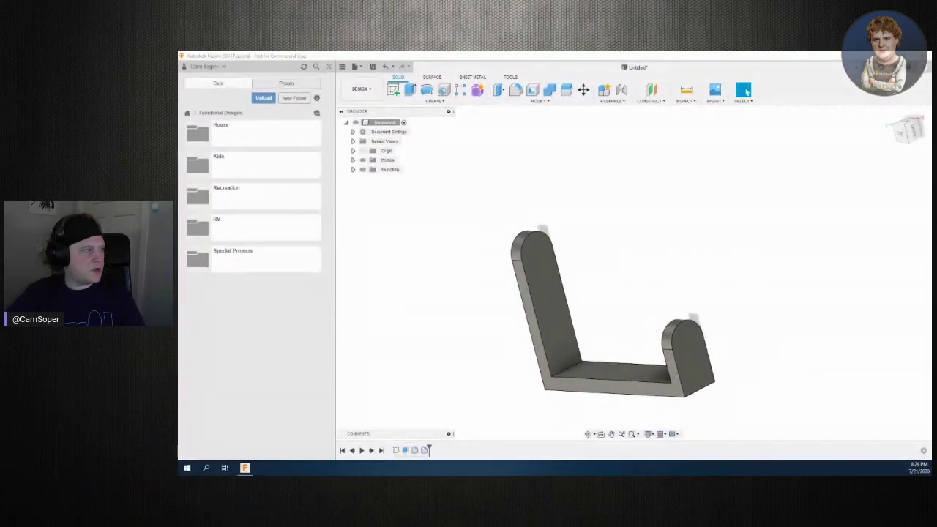
middle_click_drag(634, 272, 684, 283, "shift")
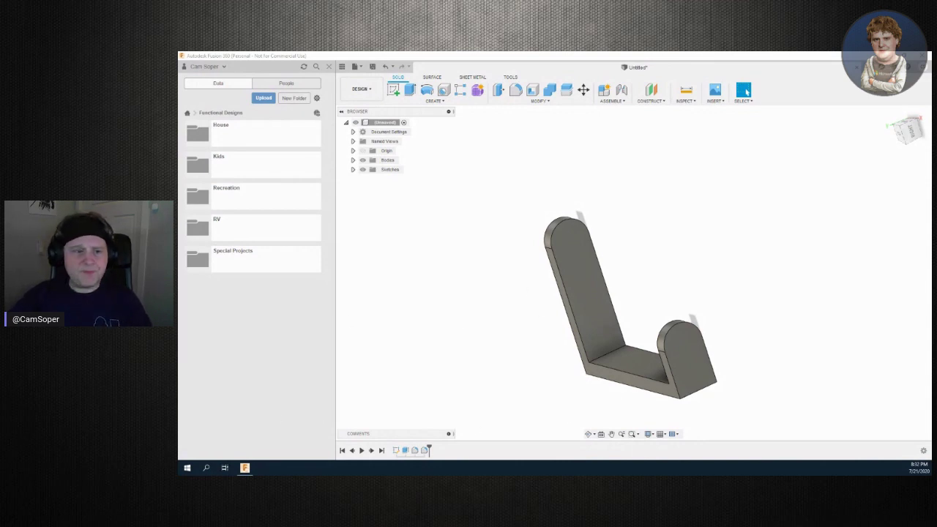
left_click(573, 241)
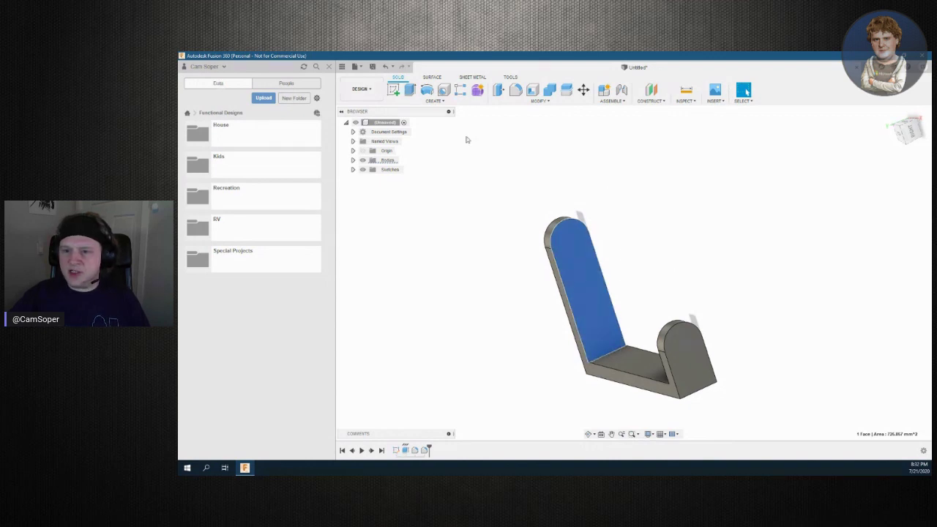
left_click(394, 89)
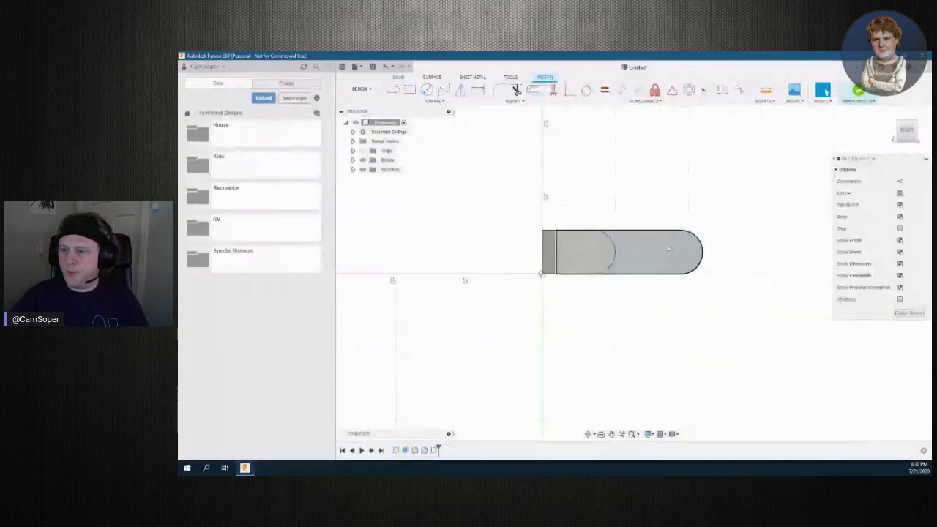
Place two sketch points on the tall upright's rounded profile for the mounting holes
scroll(755, 256, "down", 2)
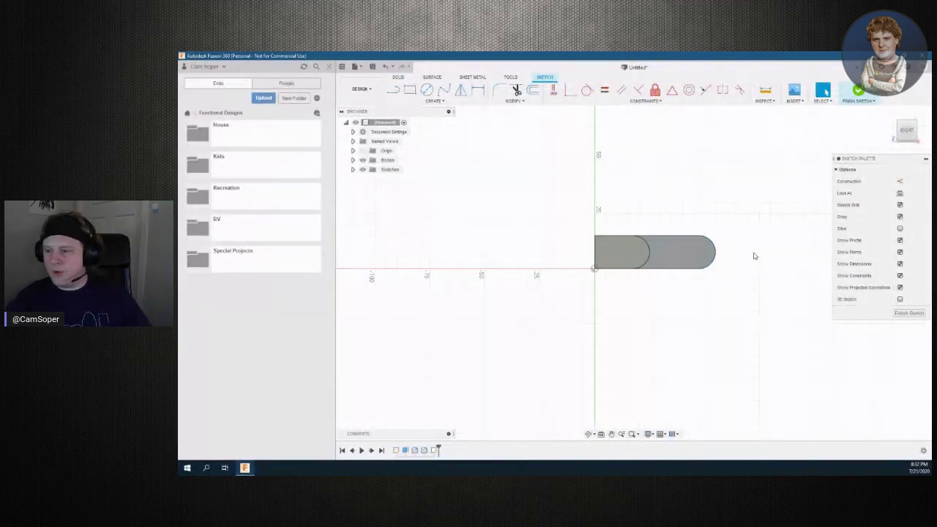
scroll(754, 257, "up", 5)
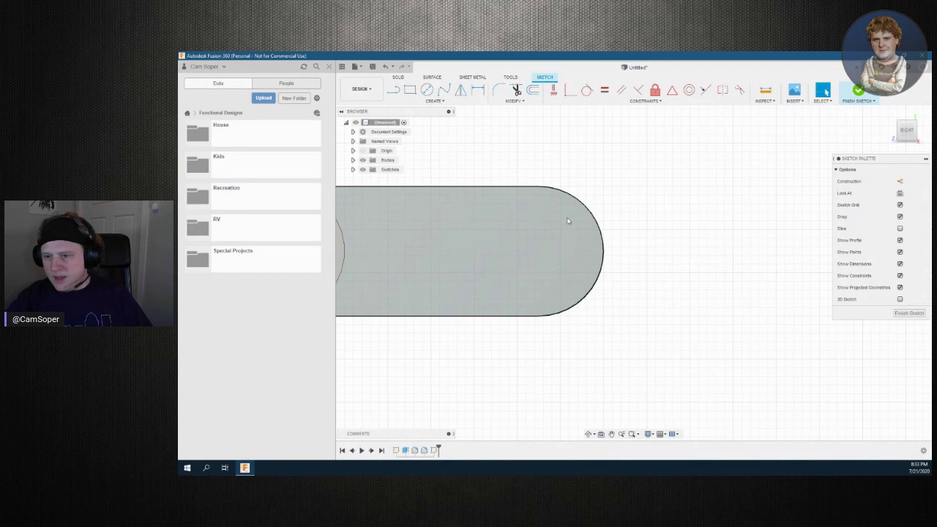
left_click(536, 255)
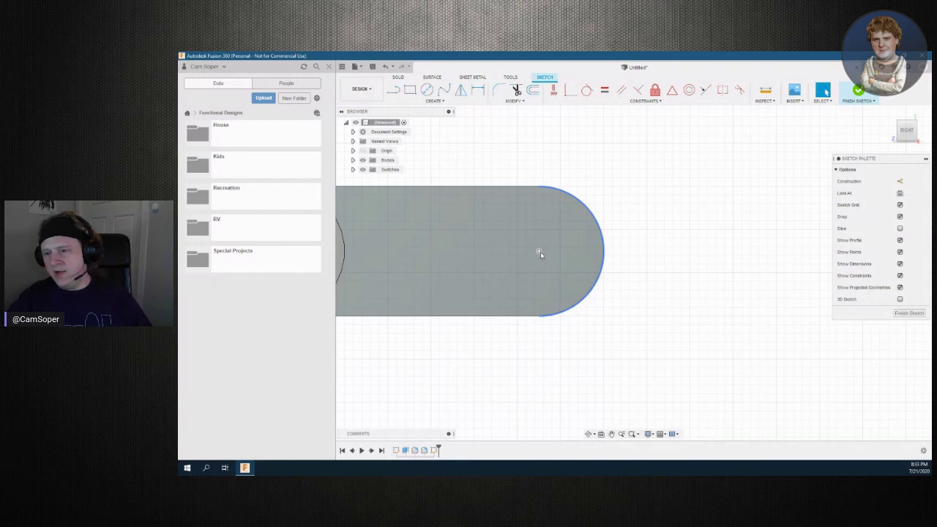
left_click(540, 252)
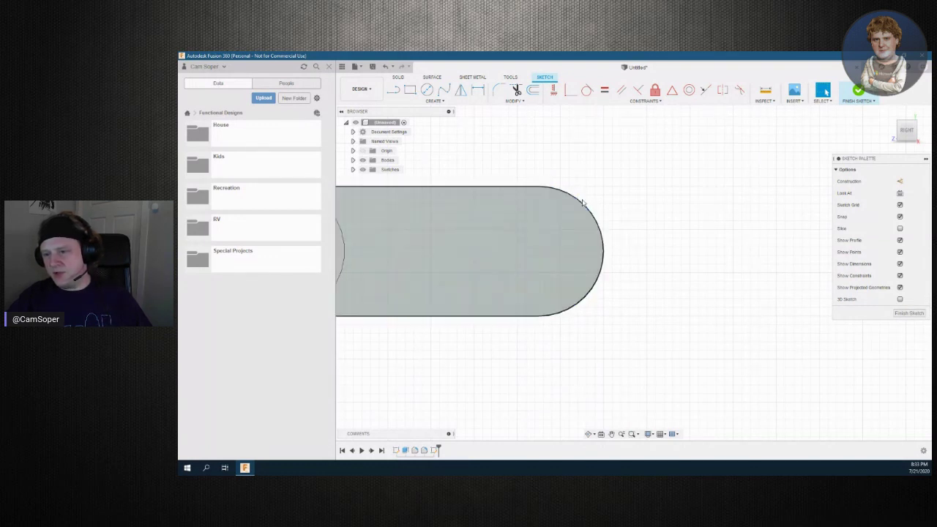
left_click(536, 254)
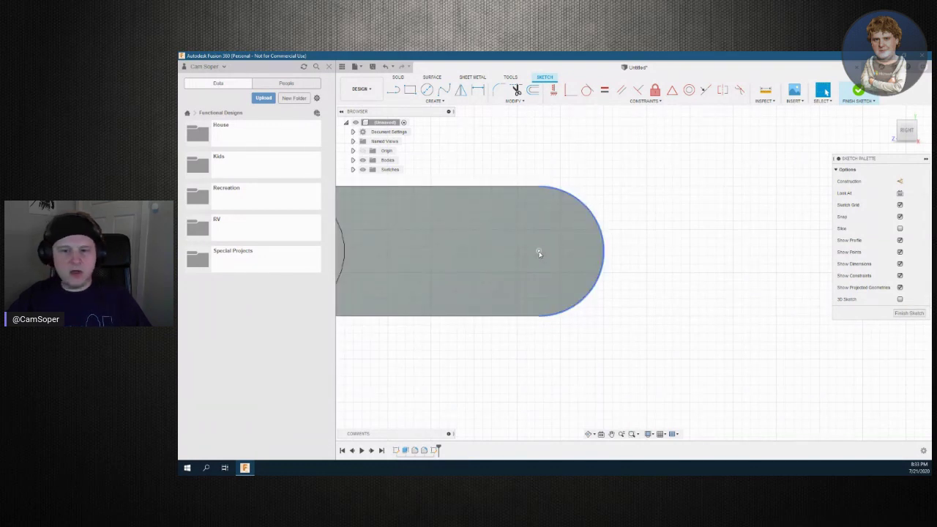
key("Escape")
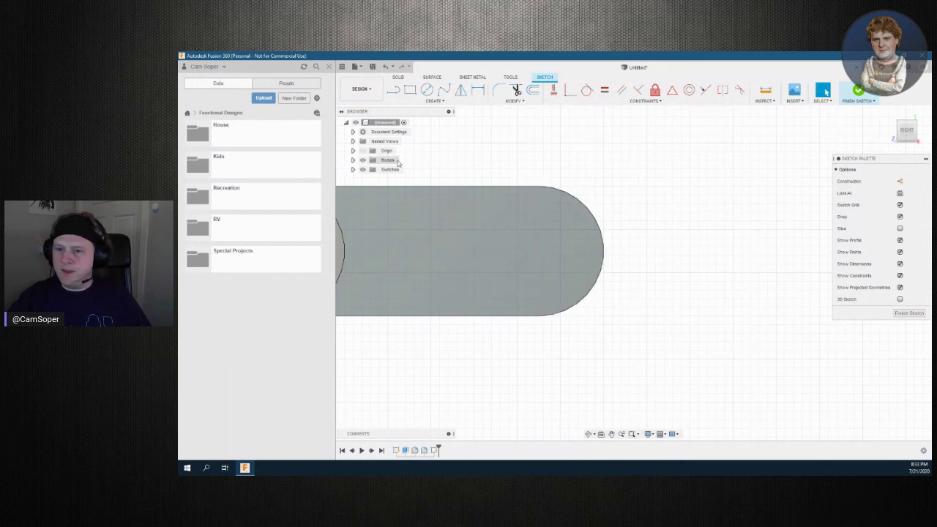
left_click(427, 89)
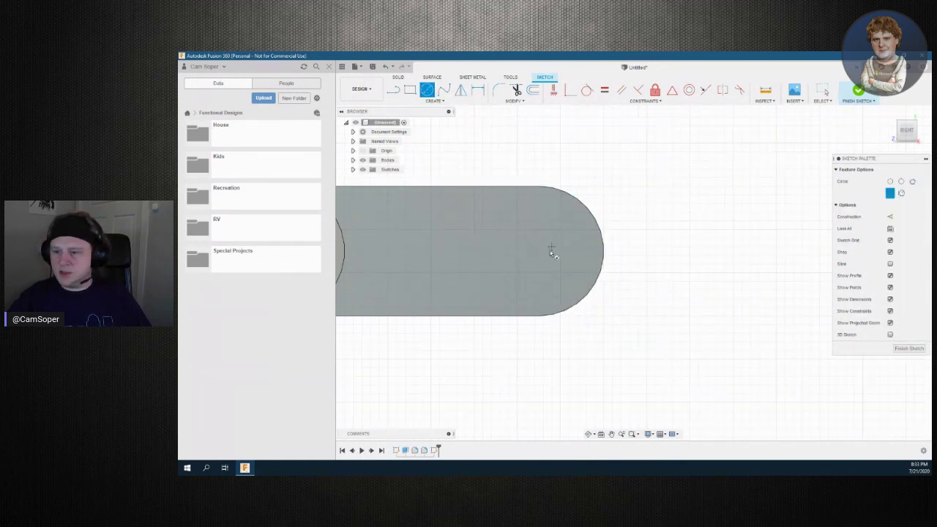
left_click(438, 102)
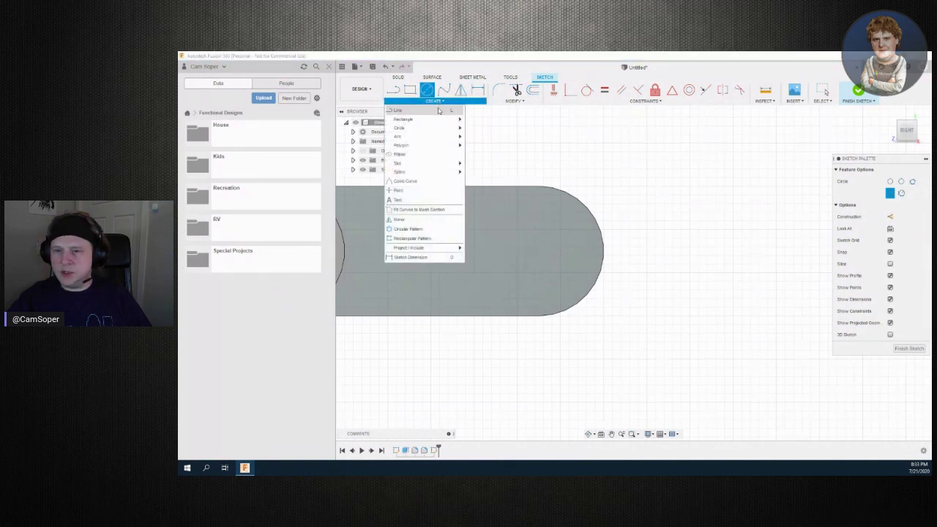
left_click(437, 189)
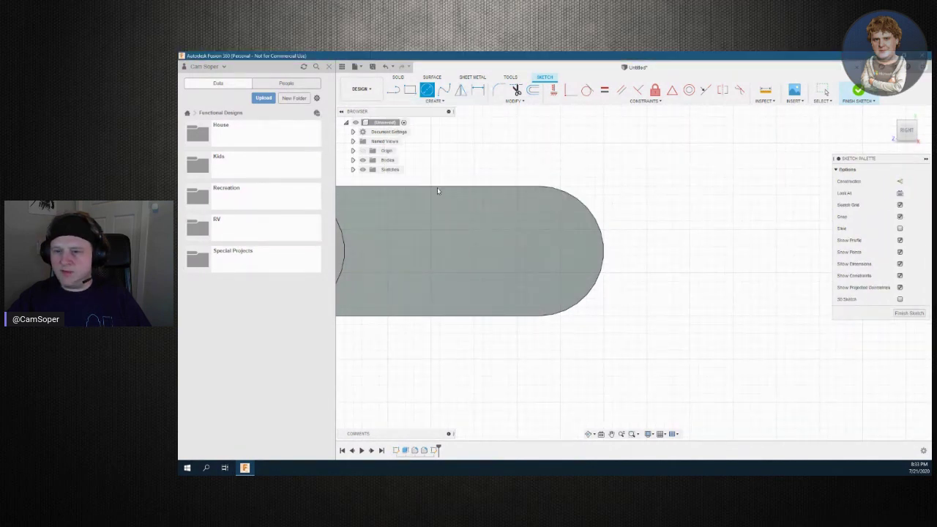
left_click(553, 251)
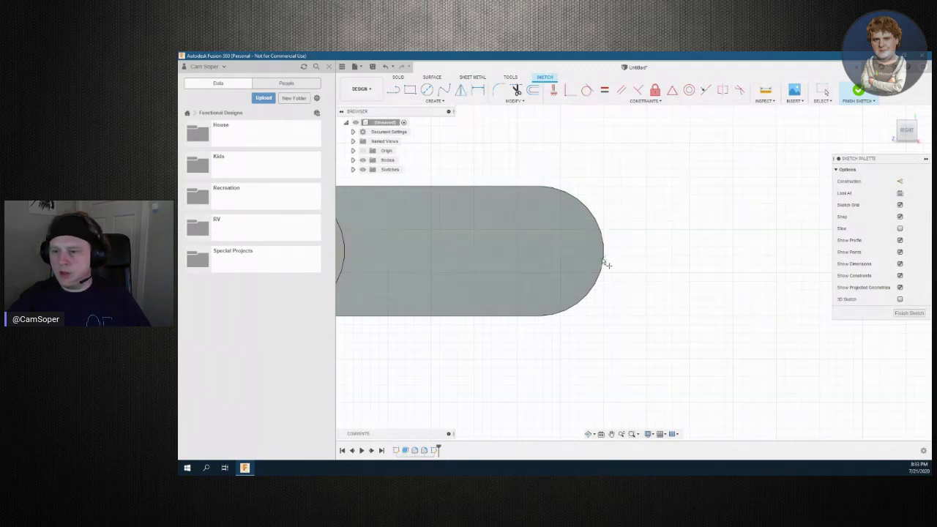
left_click(539, 195)
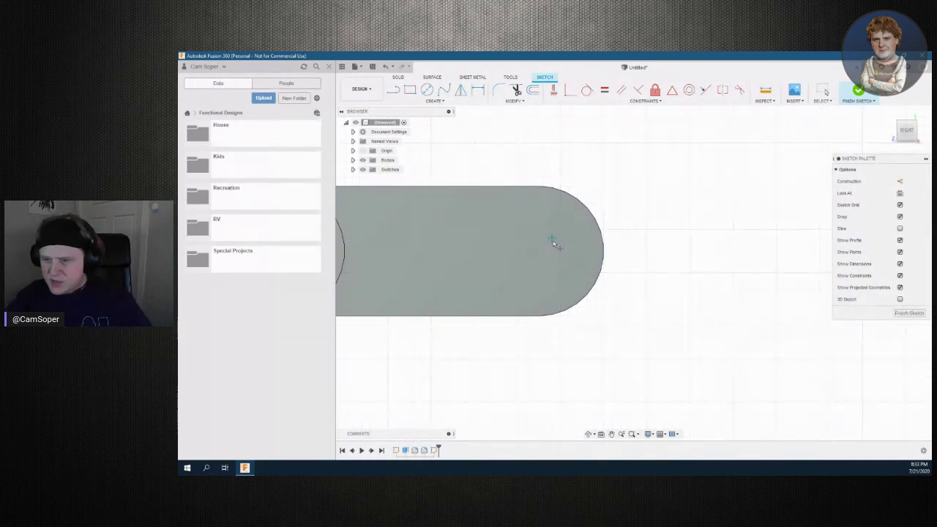
scroll(554, 242, "up", 3)
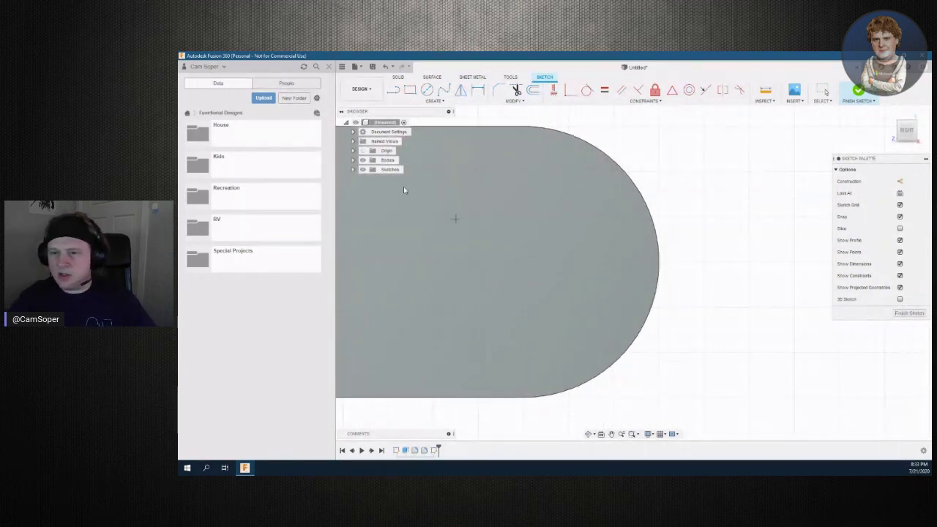
key("Escape")
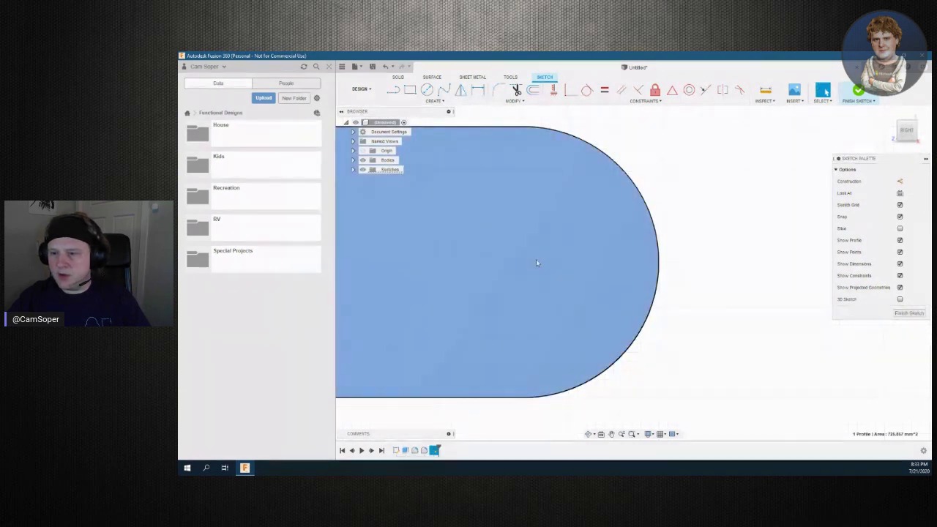
left_click(529, 248)
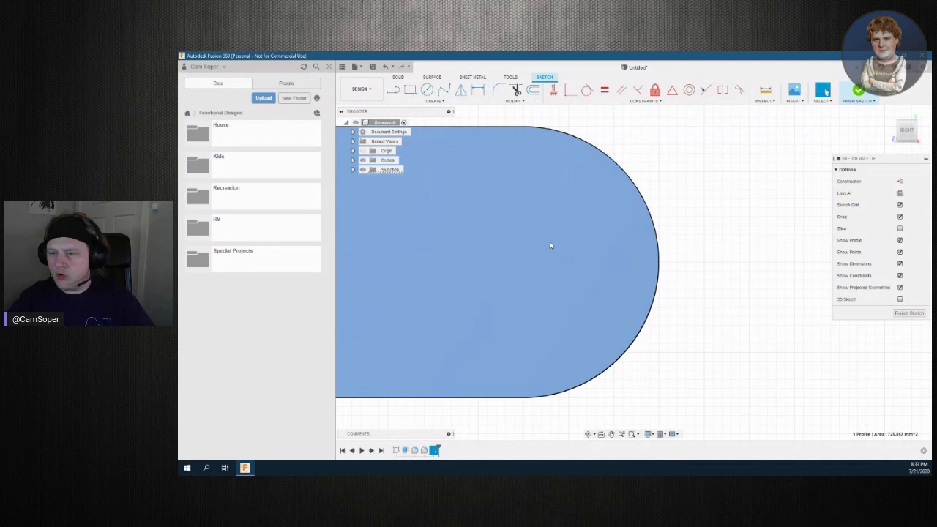
scroll(550, 245, "up", 1)
scroll(588, 298, "down", 1)
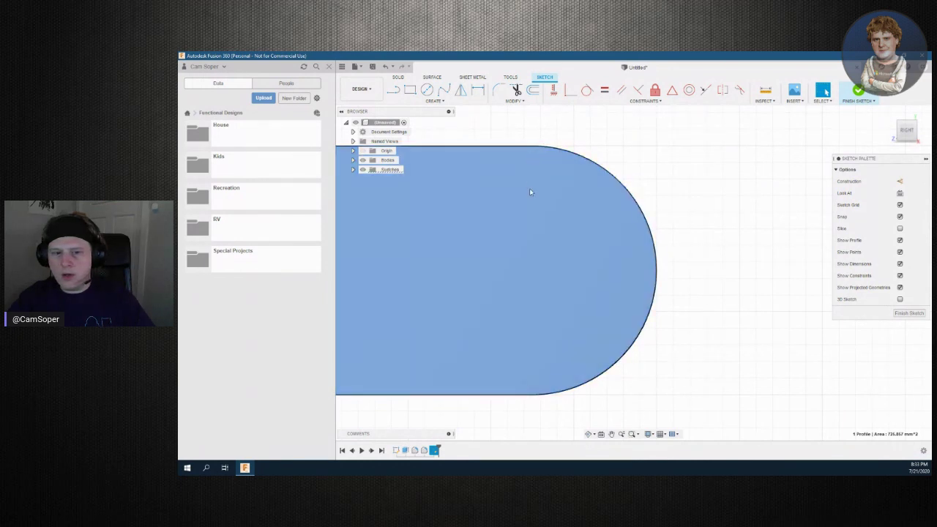
left_click(529, 188)
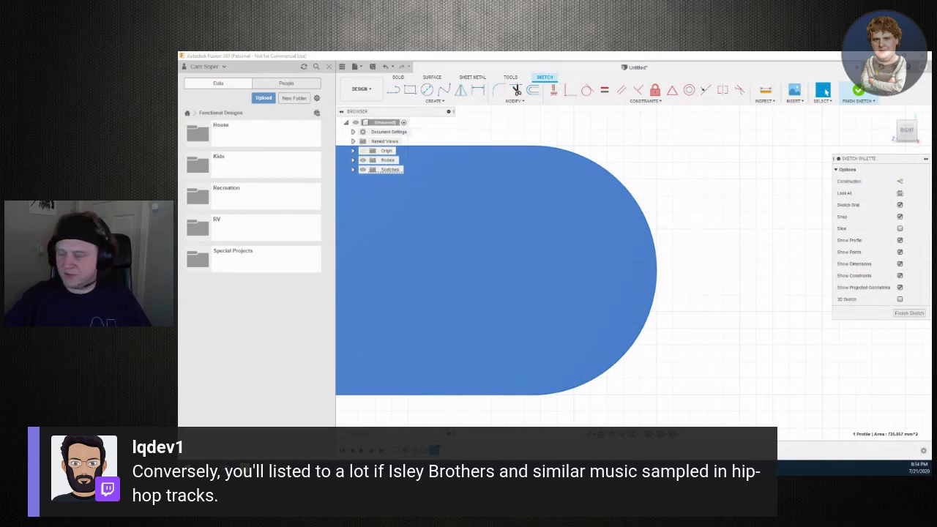
key("Escape")
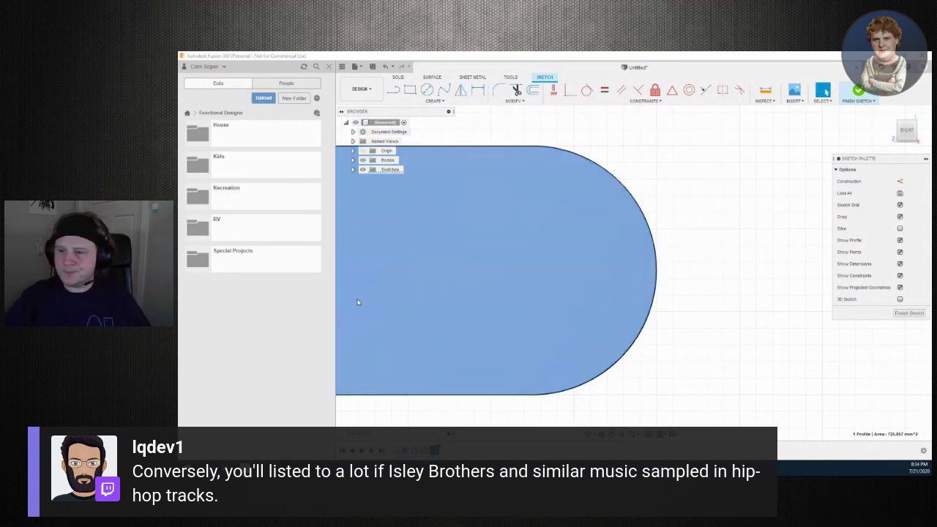
Add a sketch point at the rounded end's centre and finish the sketch
left_click(532, 271)
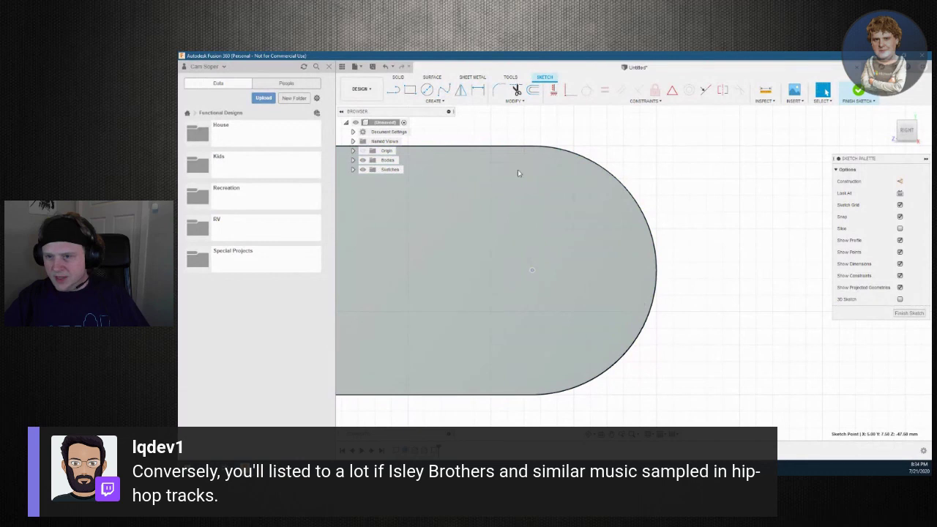
left_click(445, 104)
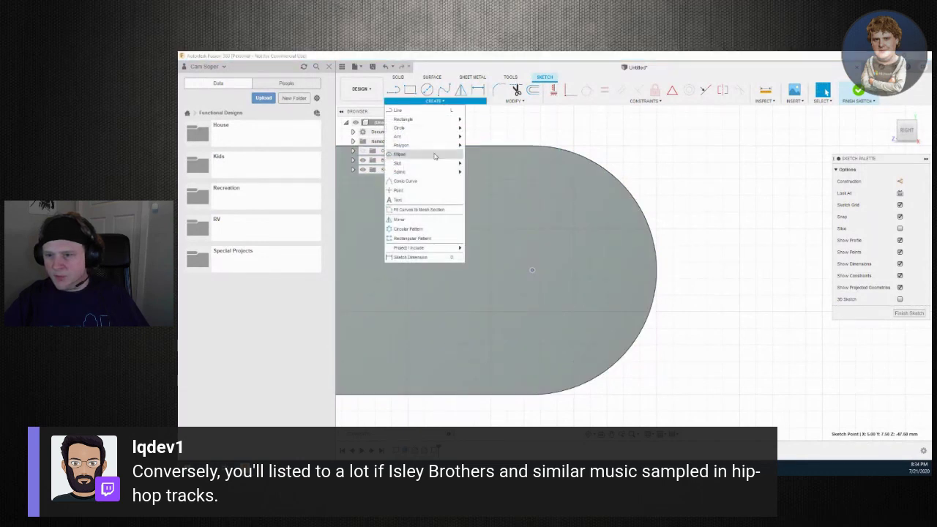
left_click(428, 190)
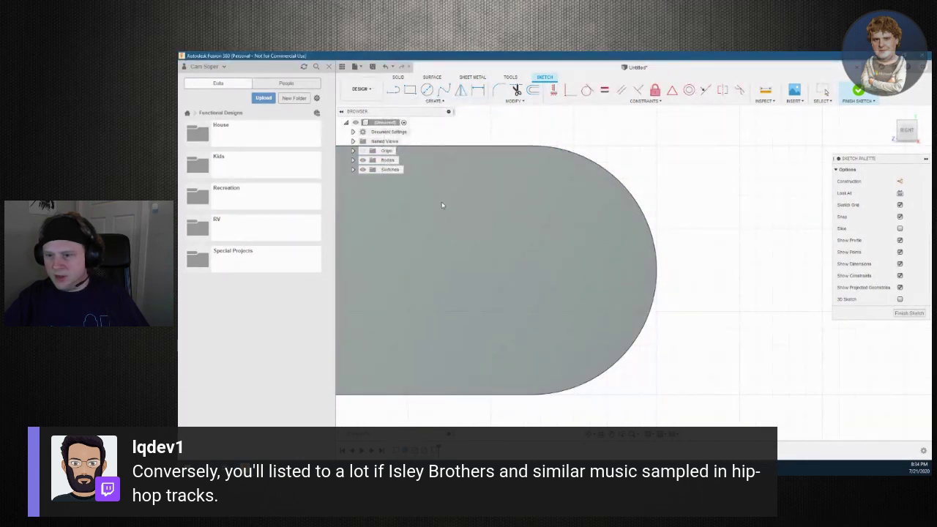
left_click(533, 270)
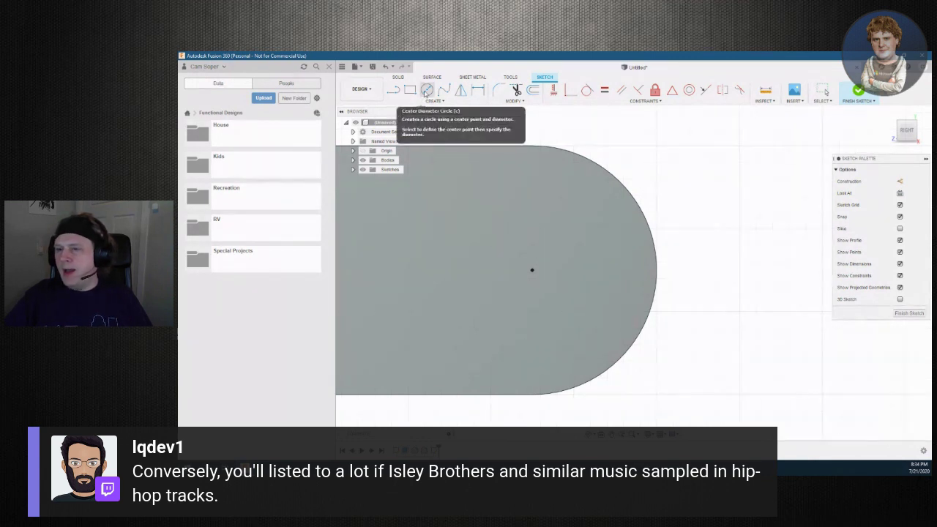
left_click(426, 90)
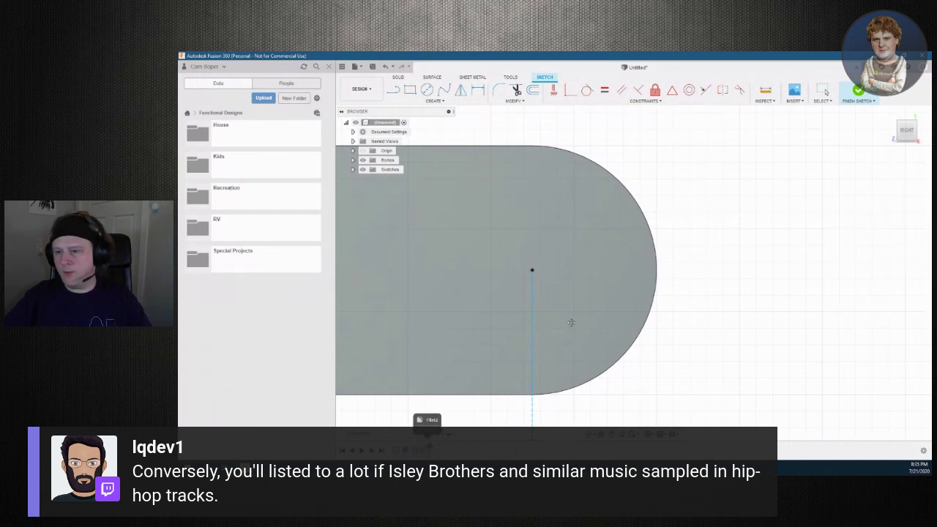
key("Return")
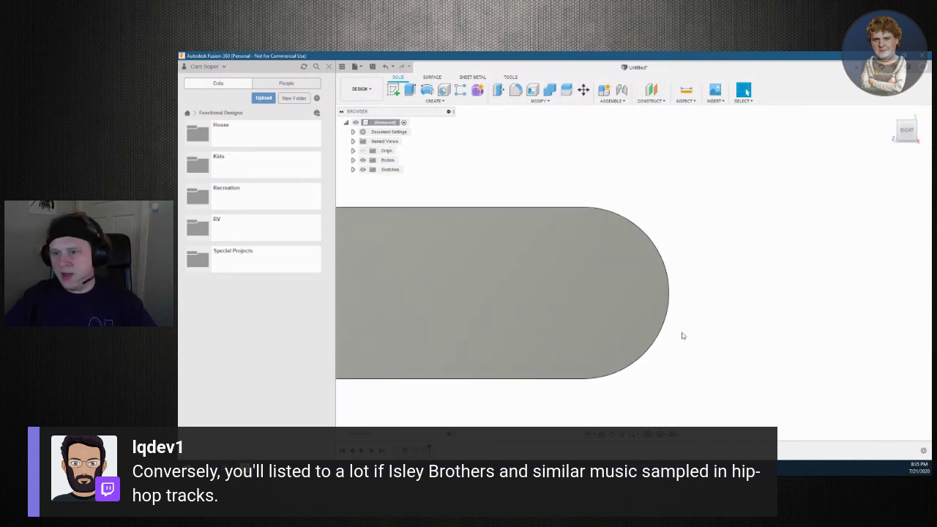
Cut a 5 mm diameter hole at the centre point of the tall upright's arched end
key("h")
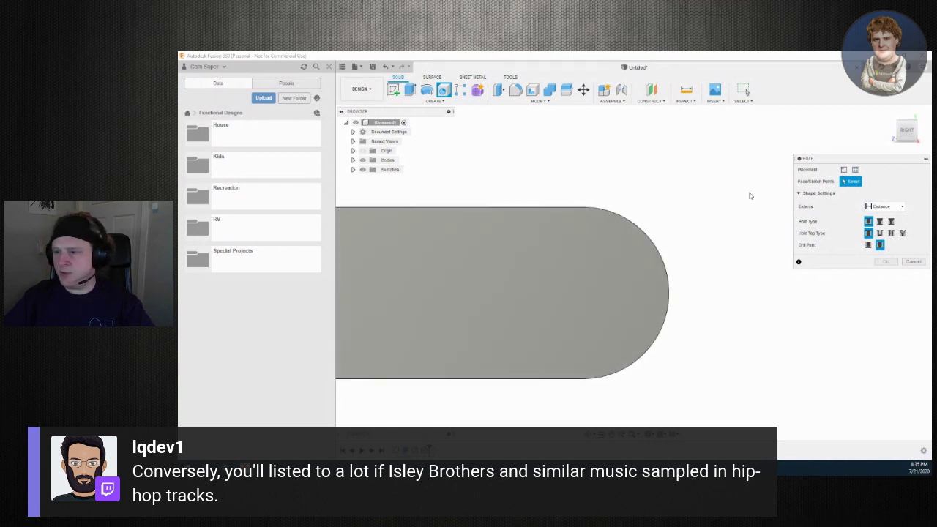
key("Escape")
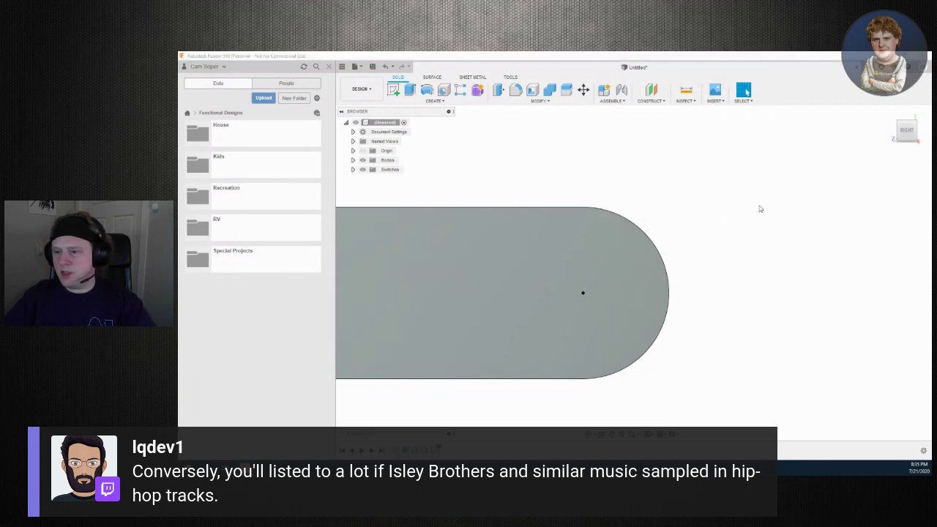
key("h")
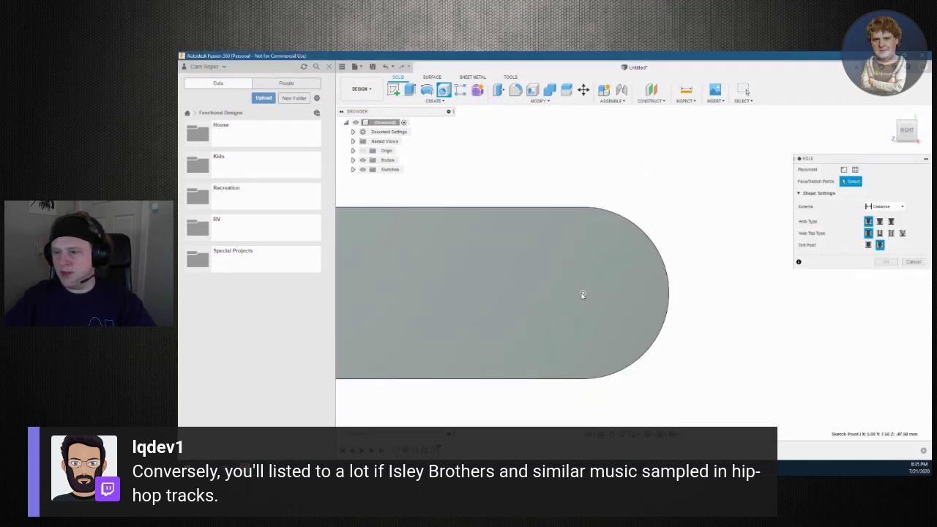
left_click(583, 294)
type("4")
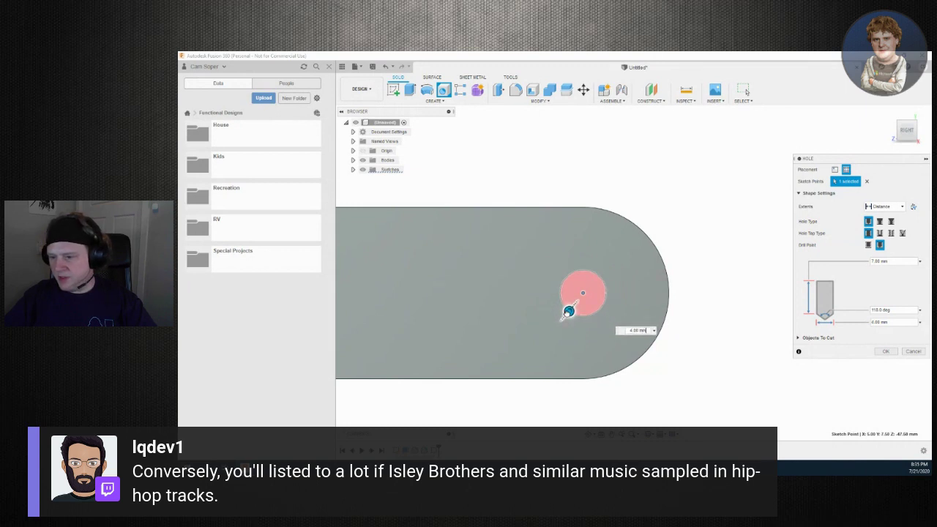
left_click_drag(569, 312, 562, 320)
type("5")
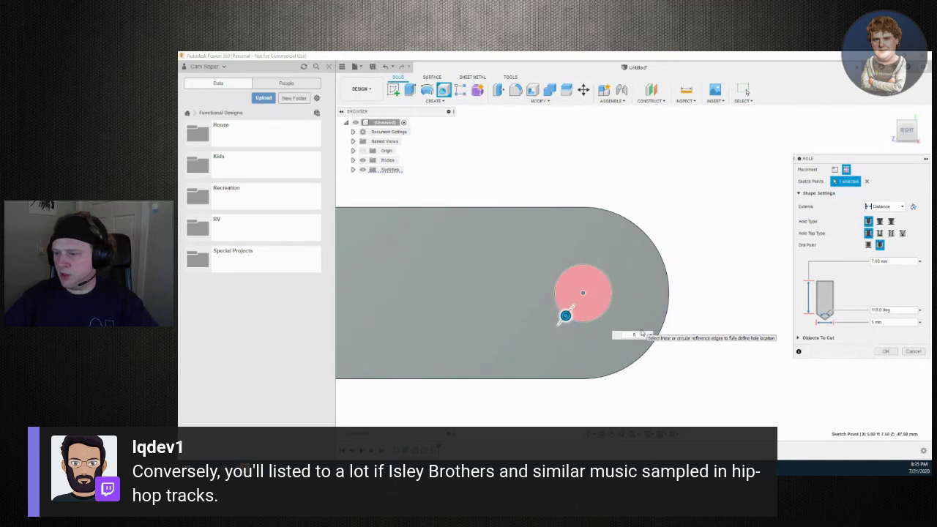
left_click(885, 352)
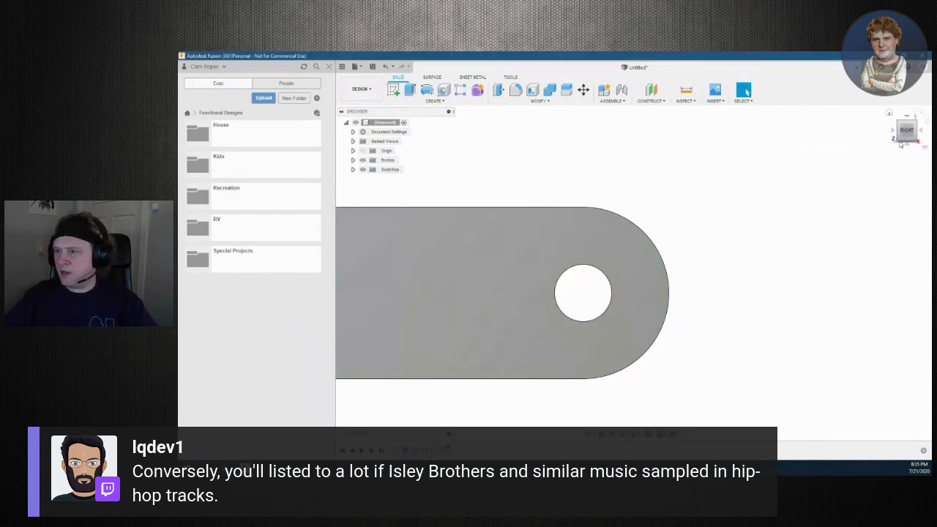
middle_click_drag(634, 273, 655, 258, "shift")
Inspect the new through-hole from several angles and begin a second Hole command
middle_click_drag(633, 271, 655, 296, "shift")
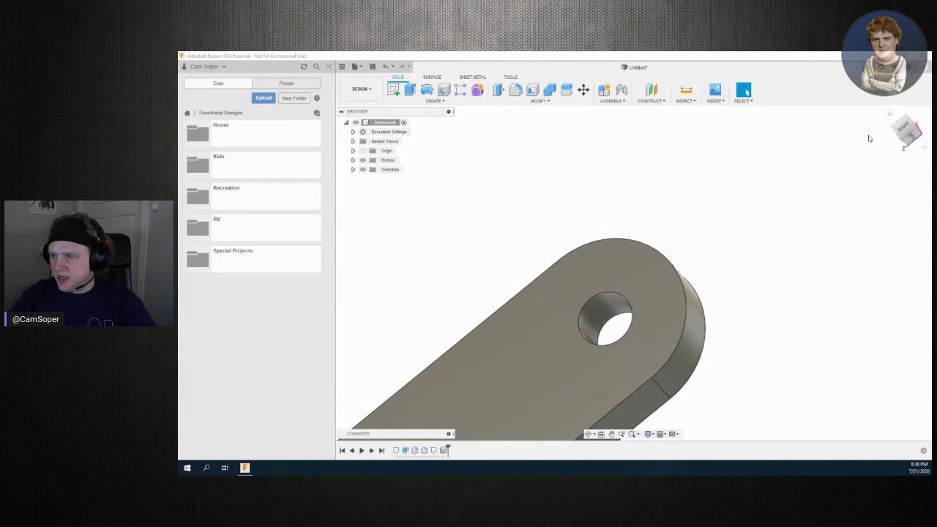
left_click_drag(910, 135, 730, 153)
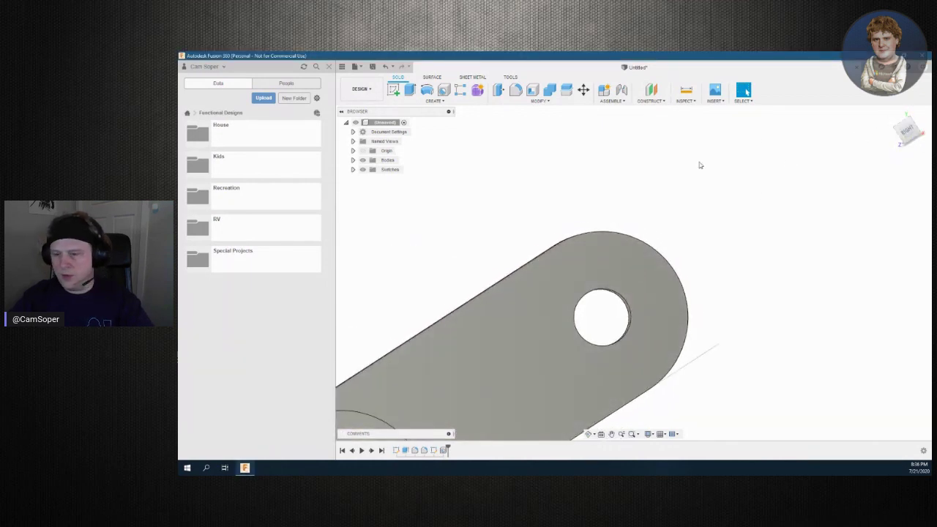
key("h")
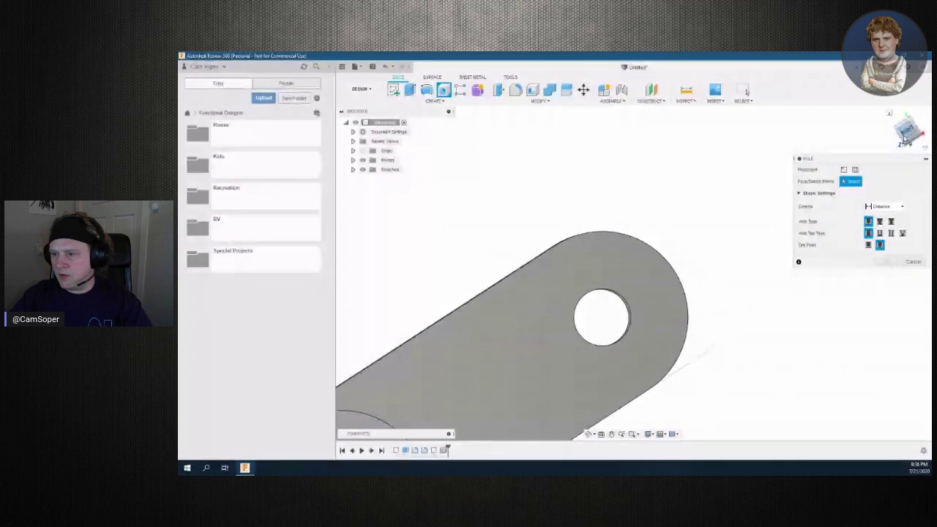
Exit the second Hole command without adding a hole, keeping the upright's single through-hole
left_click(906, 139)
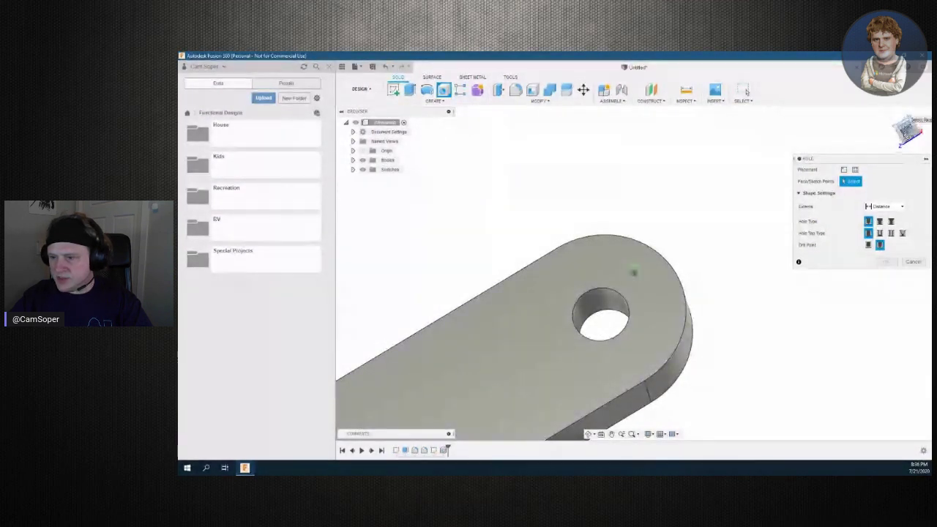
left_click(633, 272)
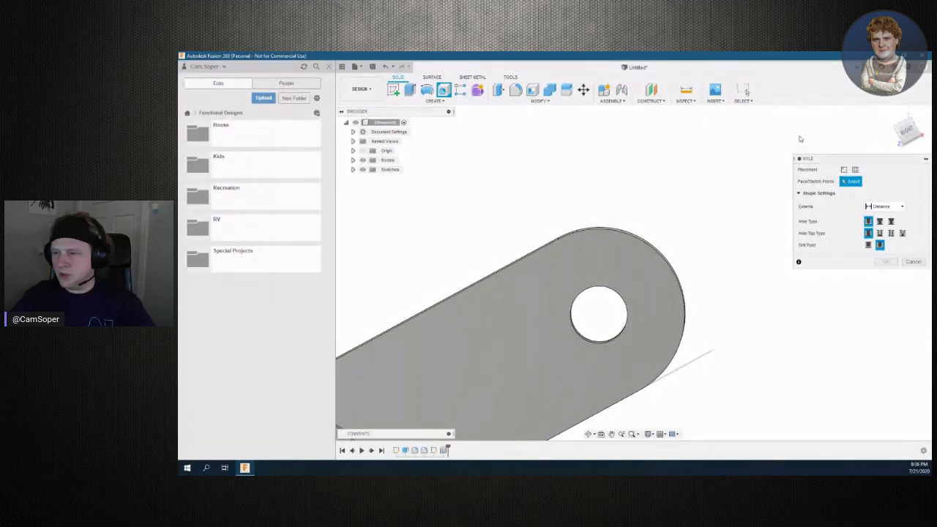
left_click(743, 90)
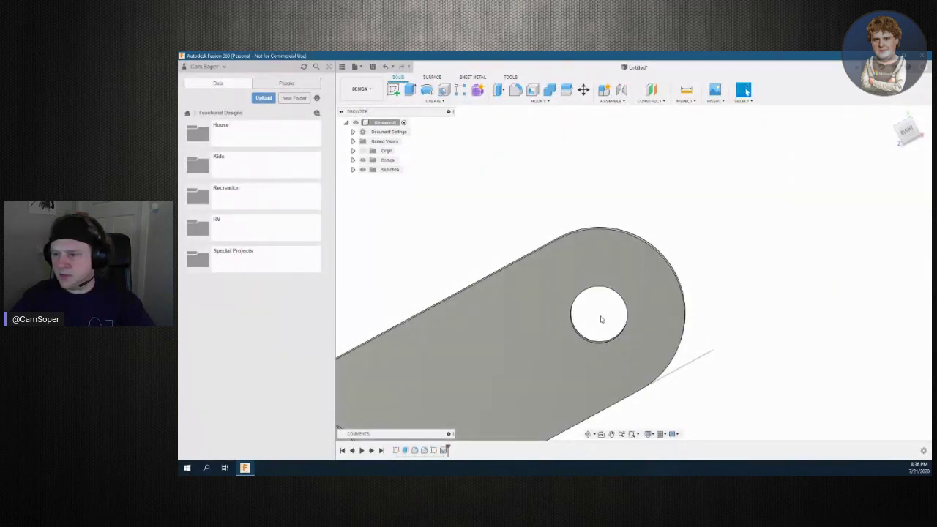
Create a finished sketch on the top face with one point at the existing hole's centre
left_click(610, 337)
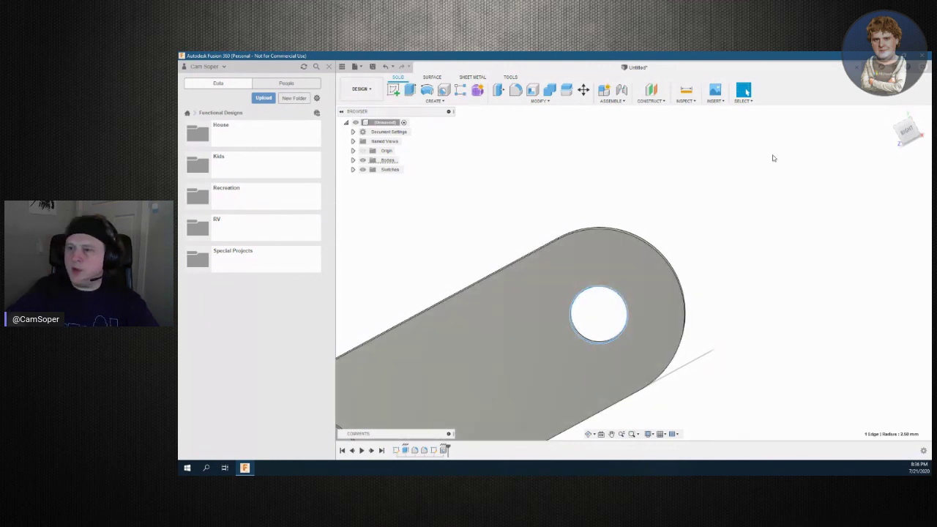
left_click(527, 341)
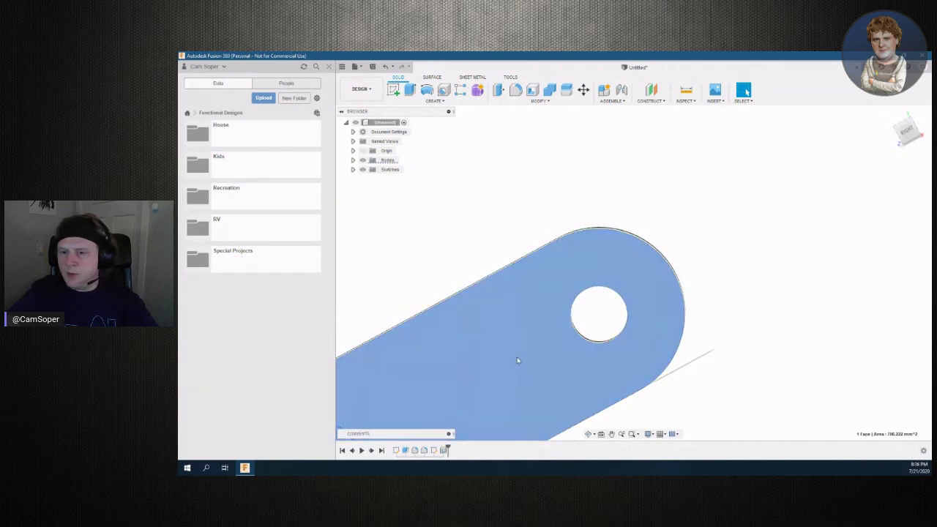
left_click(393, 89)
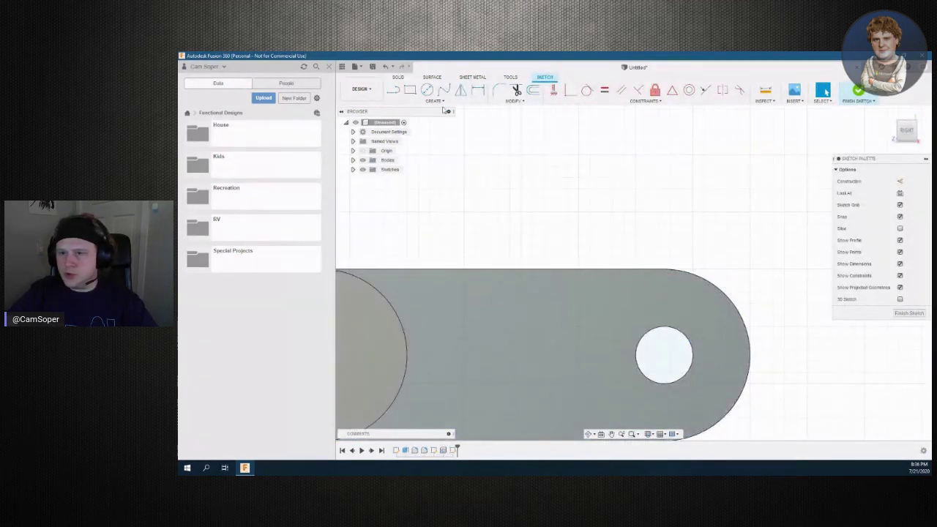
left_click(435, 101)
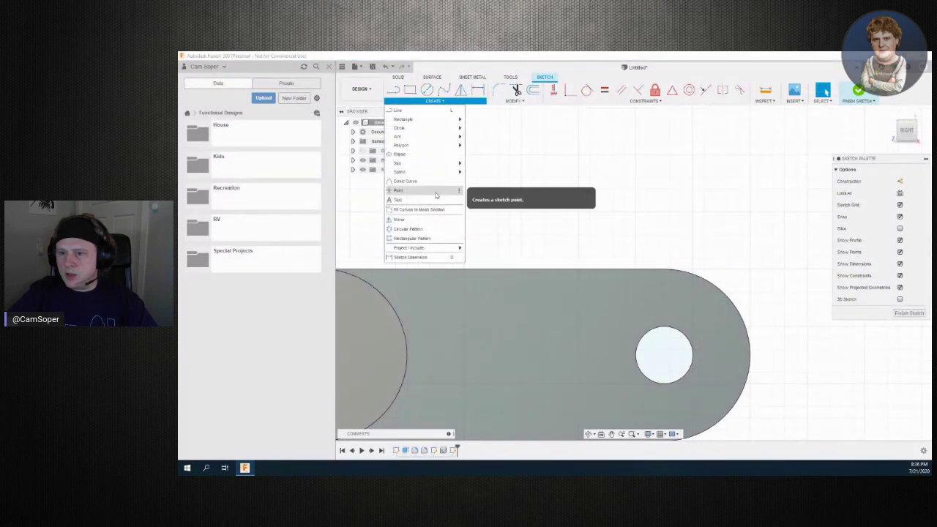
left_click(435, 193)
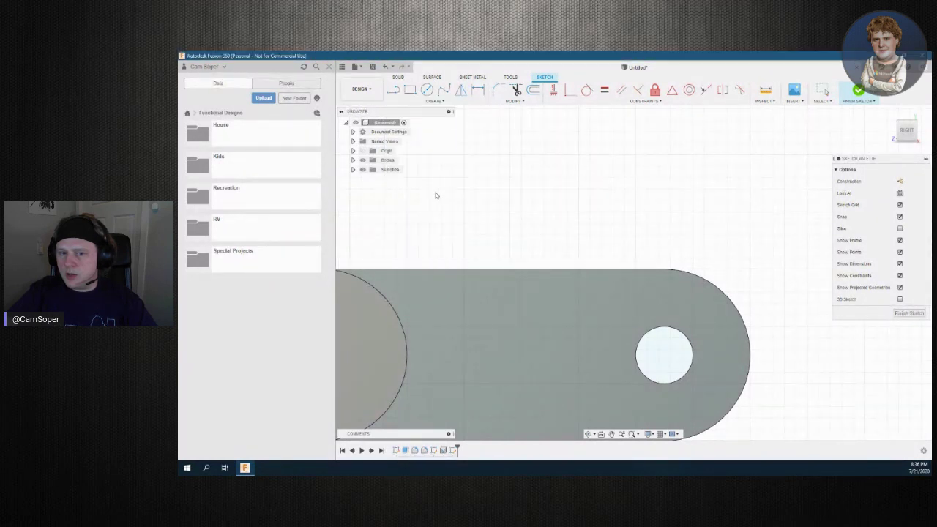
left_click(664, 356)
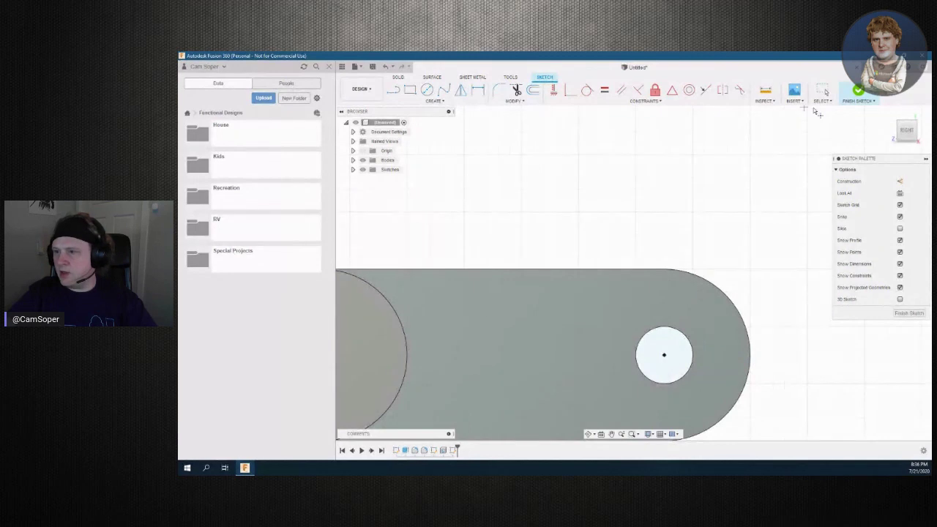
left_click(858, 91)
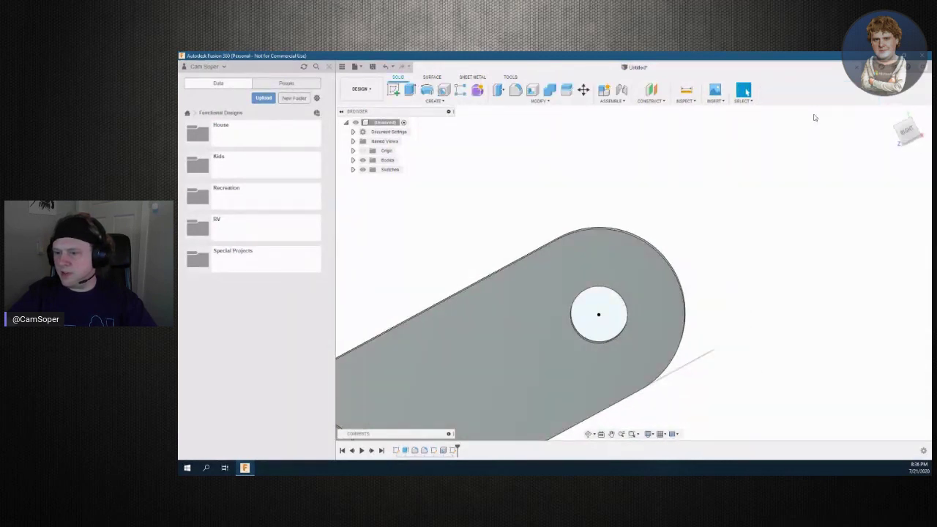
key("h")
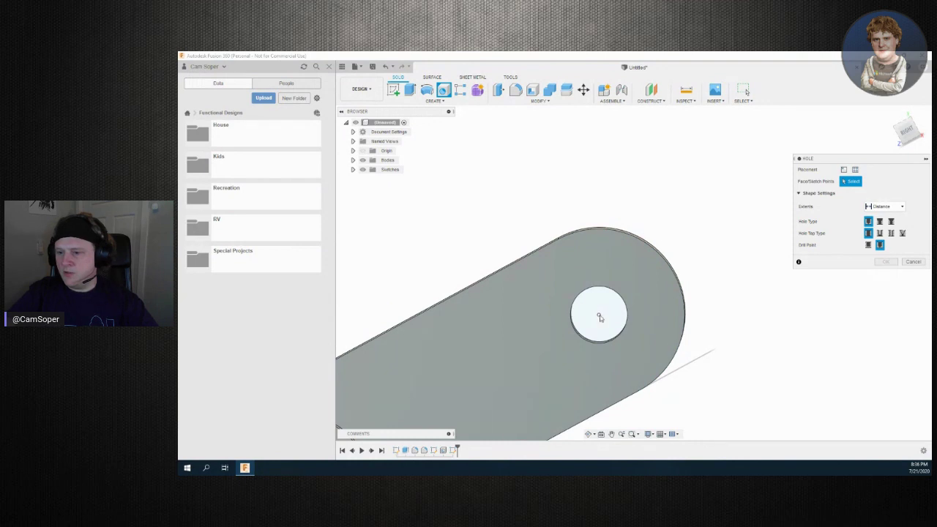
Try a 5 mm diameter hole on the centre sketch point; it fails with no target body
left_click(598, 316)
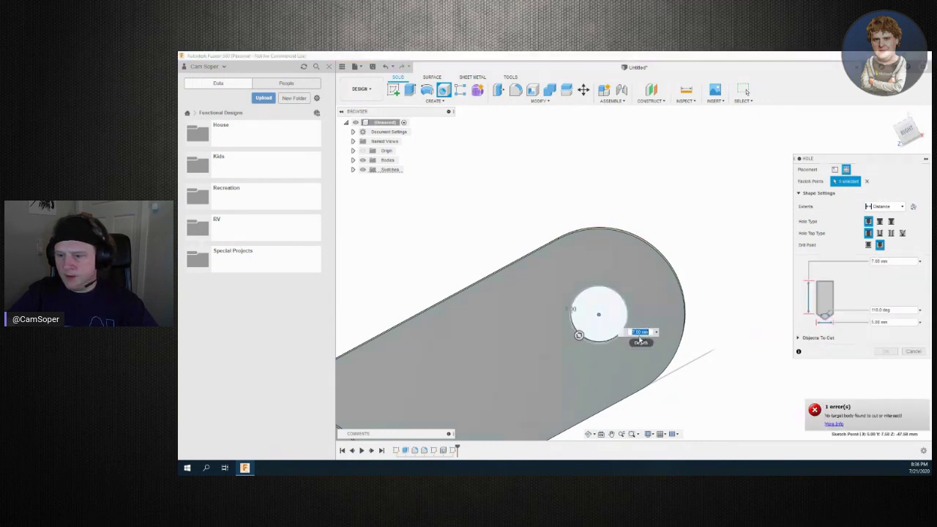
mouse_move(577, 338)
left_mouse_down()
mouse_move(563, 345)
mouse_move(599, 315)
mouse_move(585, 333)
left_mouse_up()
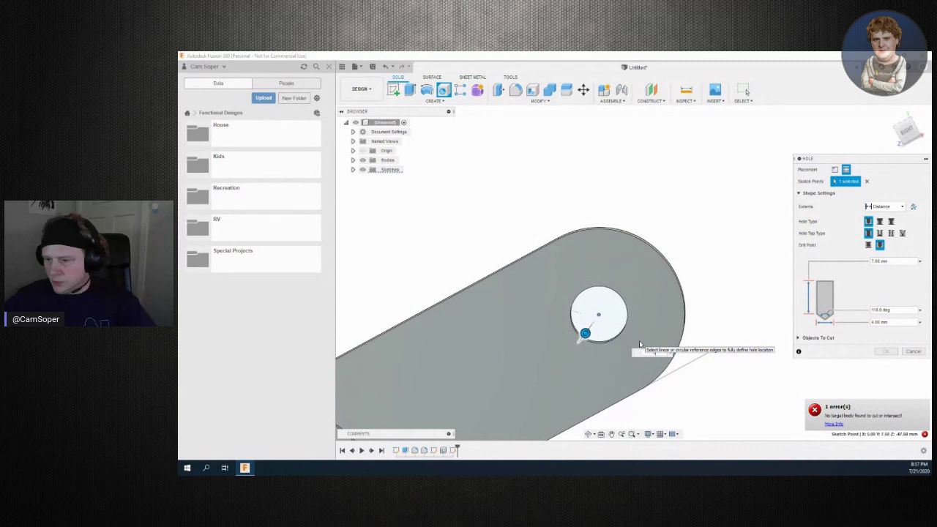
type("5")
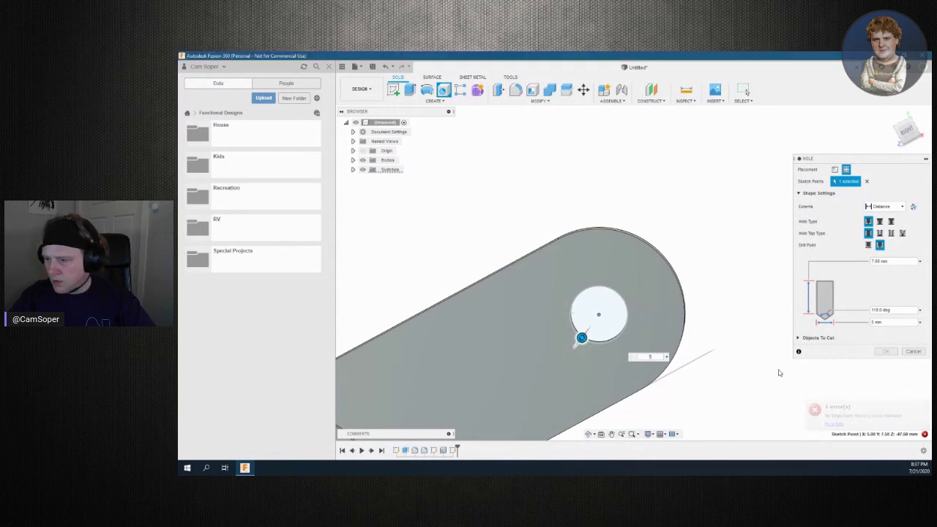
left_click(884, 351)
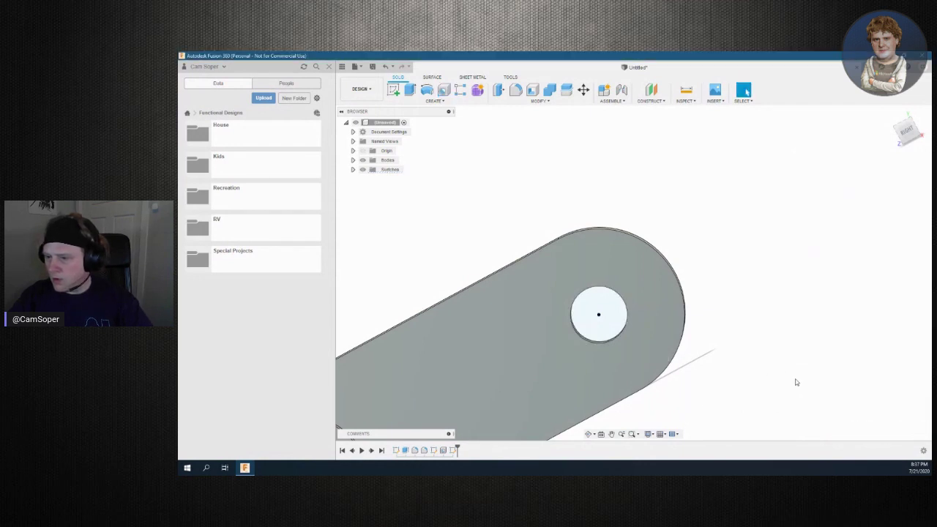
middle_click_drag(633, 268, 637, 220, "shift")
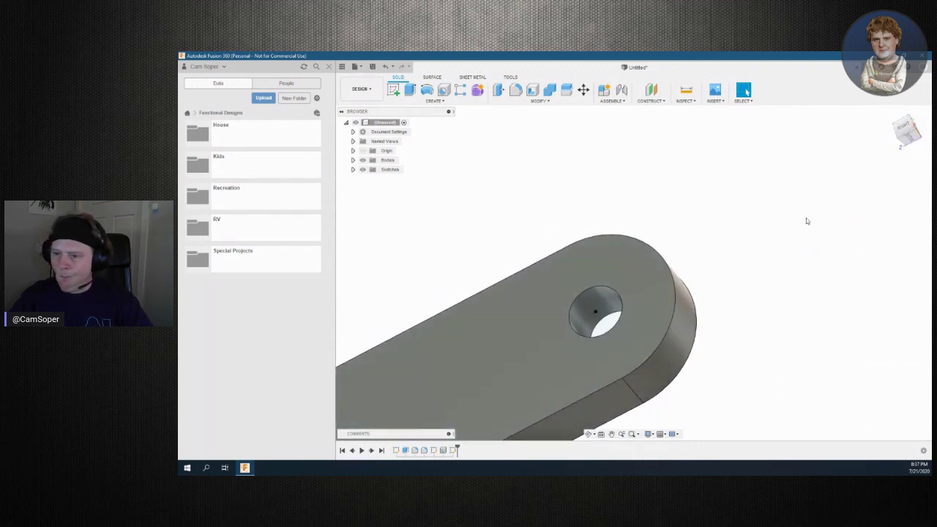
Retry a hole on the top face, then cancel it so the arm keeps its one through-hole
left_click(616, 296)
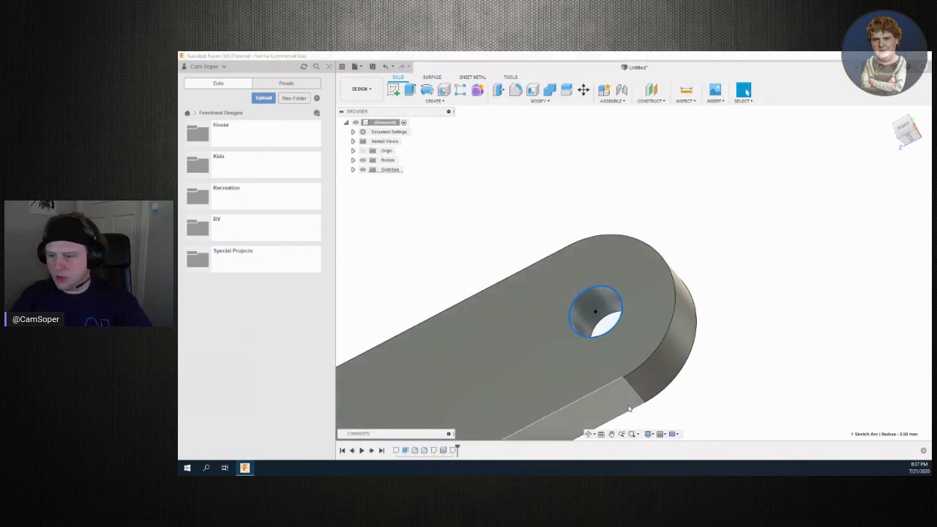
key("h")
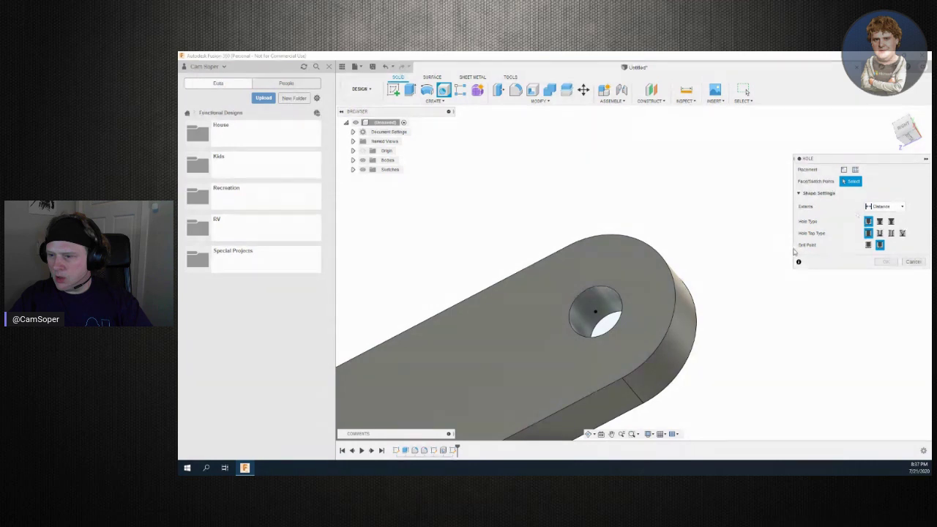
left_click(577, 333)
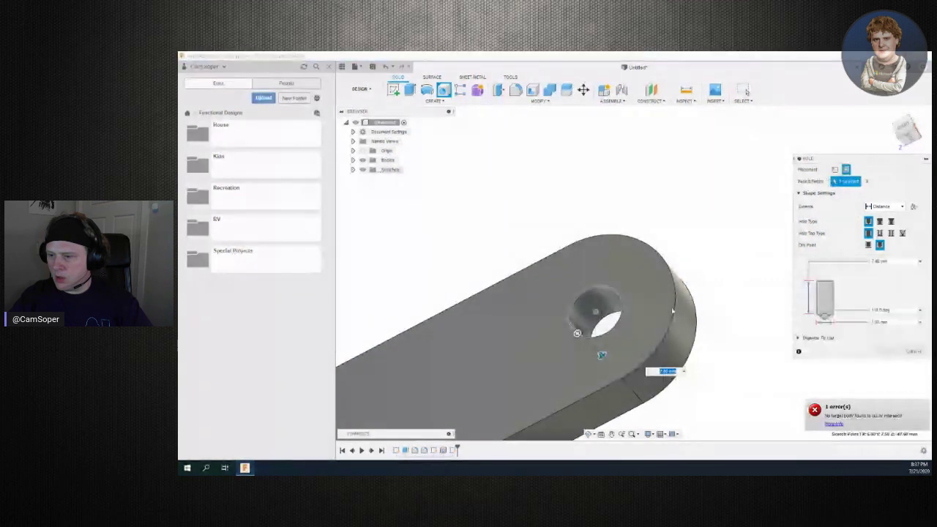
left_click_drag(601, 356, 615, 370)
key("Escape")
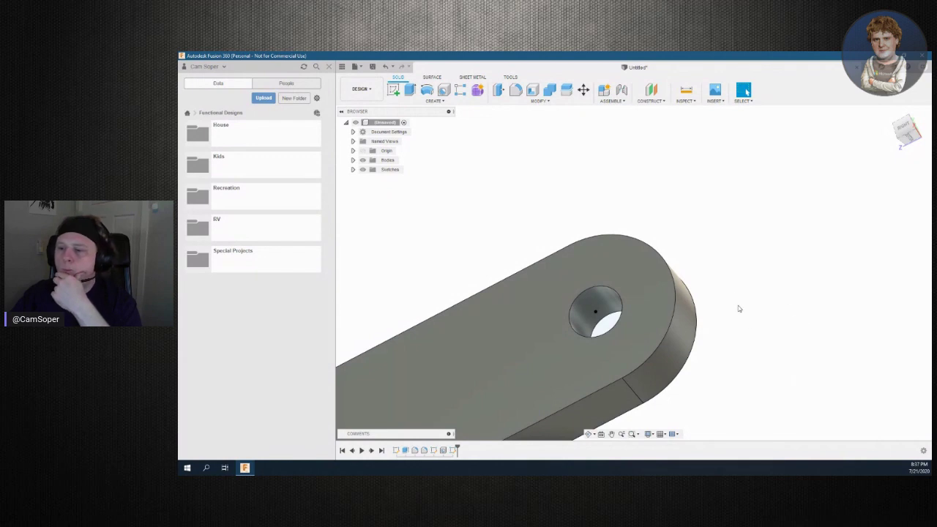
mouse_move(907, 131)
left_mouse_down()
mouse_move(926, 147)
mouse_move(926, 172)
mouse_move(921, 145)
left_mouse_up()
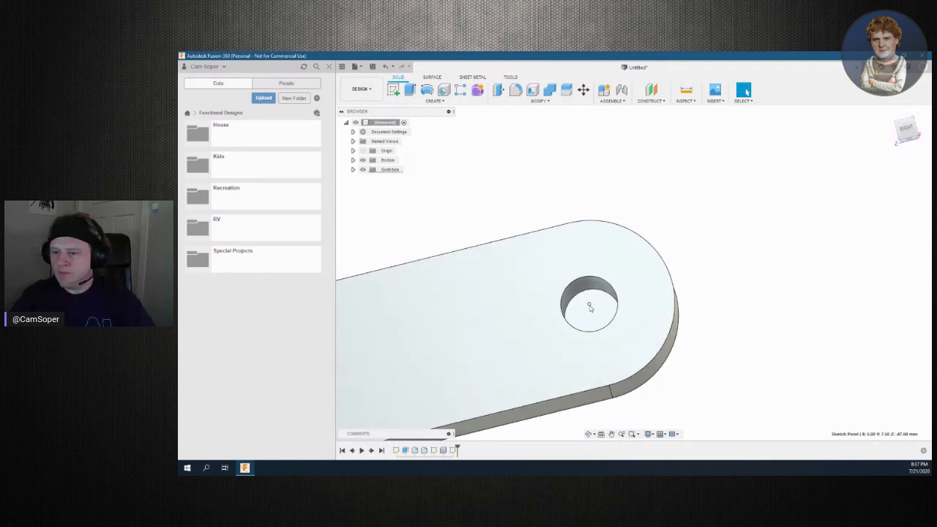
Start and immediately finish an empty sketch, then bring up the File menu
left_click(907, 133)
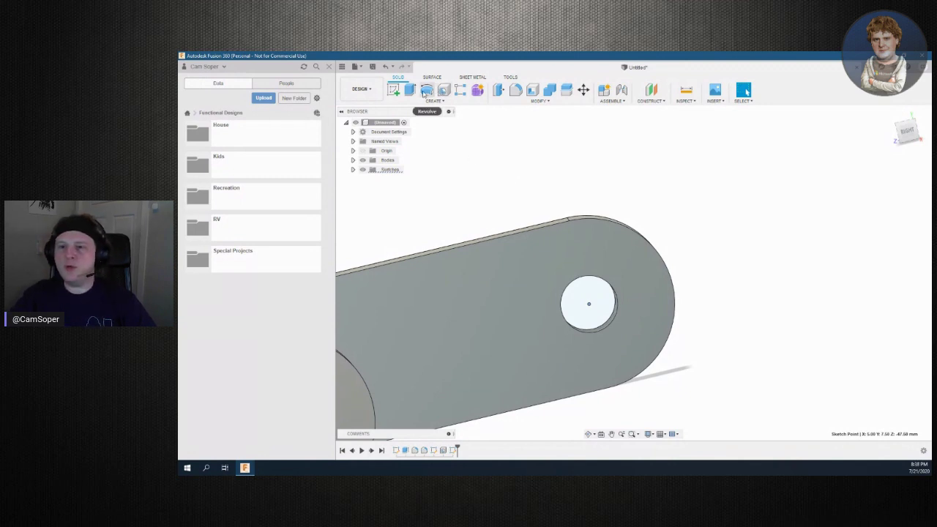
left_click(395, 90)
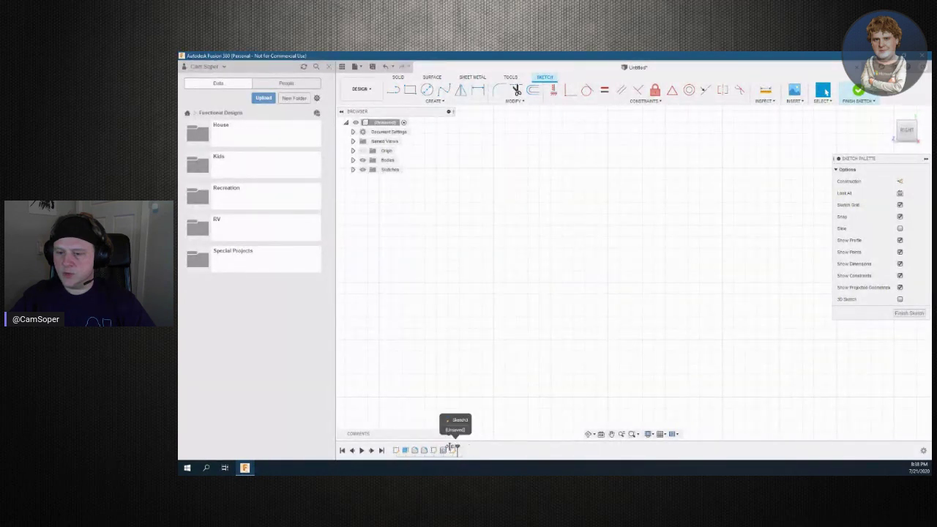
left_click(453, 449)
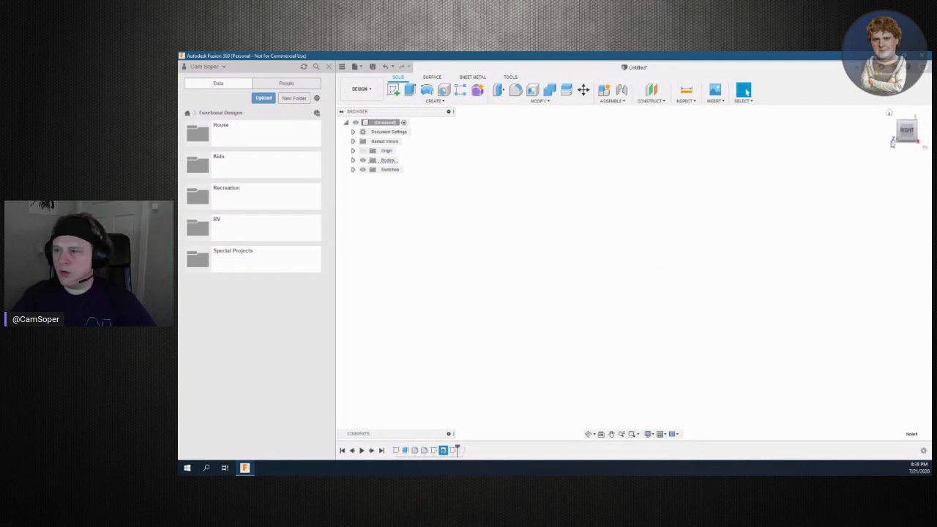
left_click(905, 140)
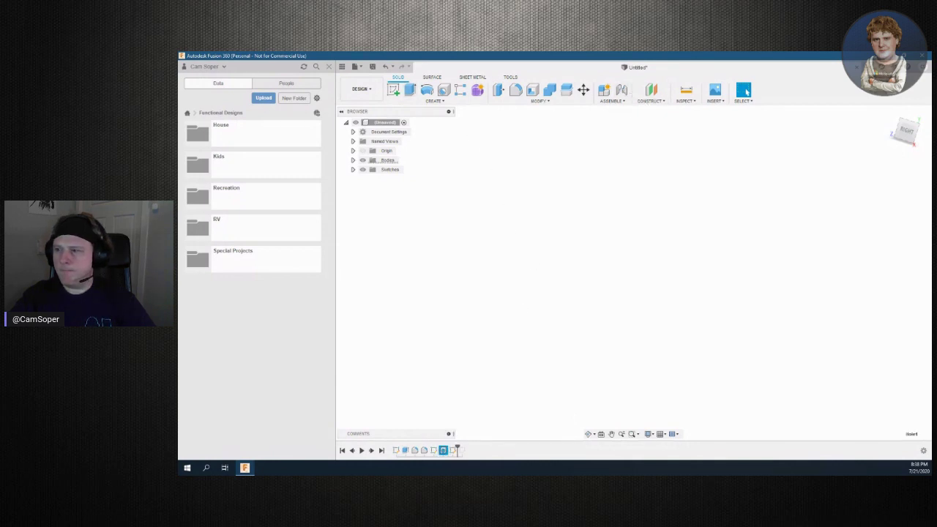
left_click(362, 67)
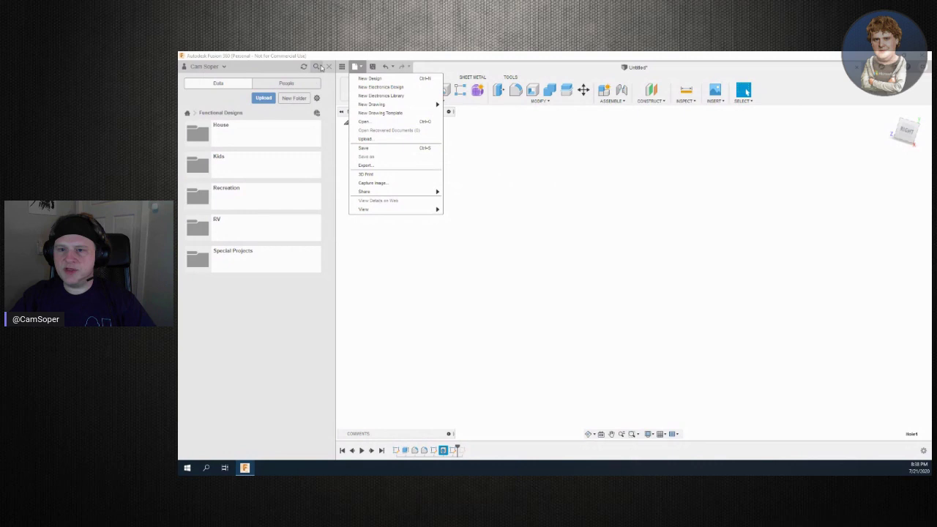
Close the data panel, return the bracket to the ViewCube Home view, and begin a sketch
left_click(329, 67)
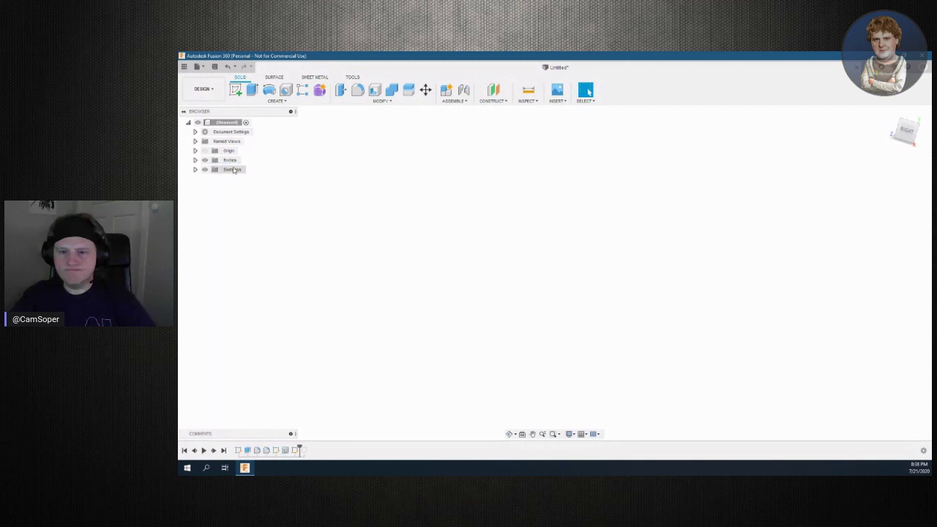
left_click(908, 129)
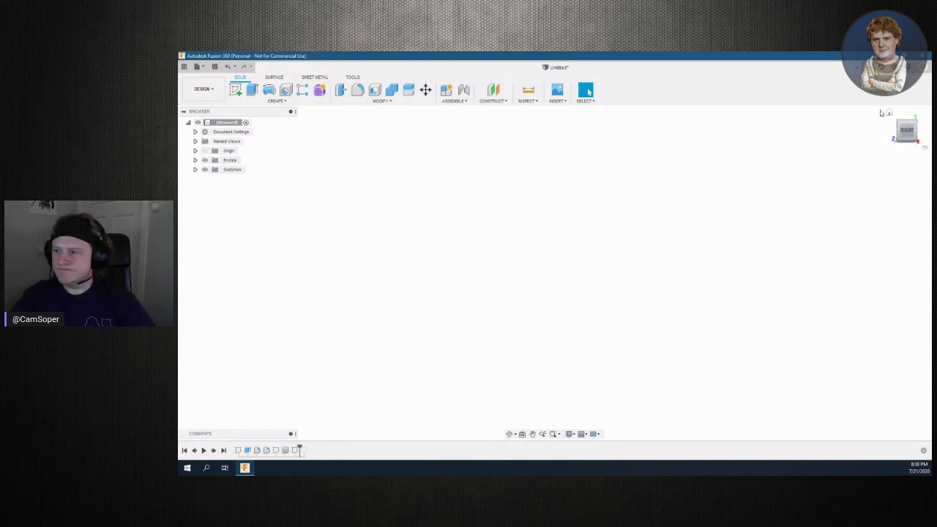
left_click(889, 113)
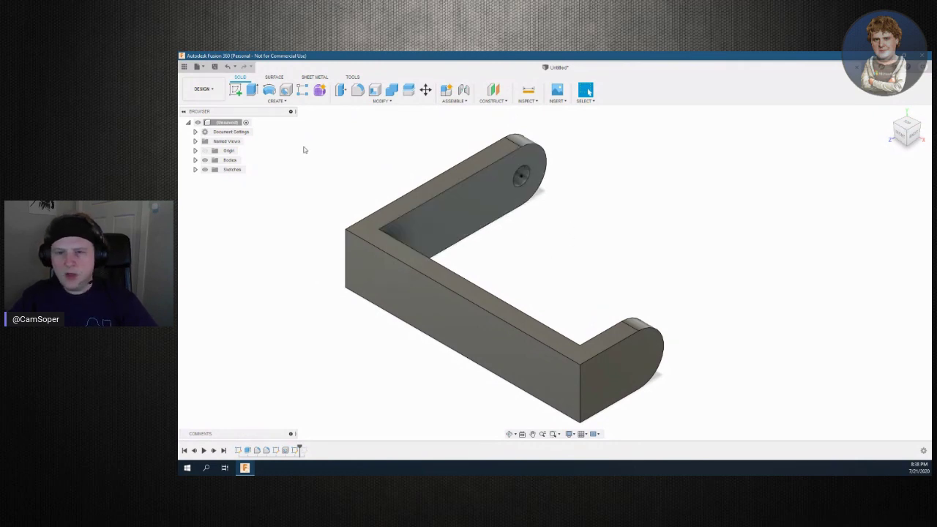
left_click(235, 89)
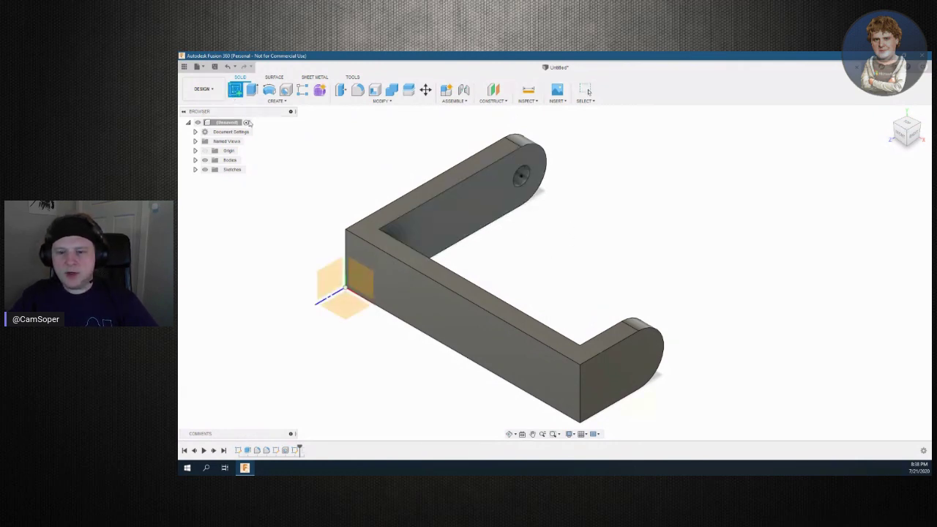
On the arm's flat face, draw a center-diameter circle on the mounting hole, entering diameter 1
left_click(474, 198)
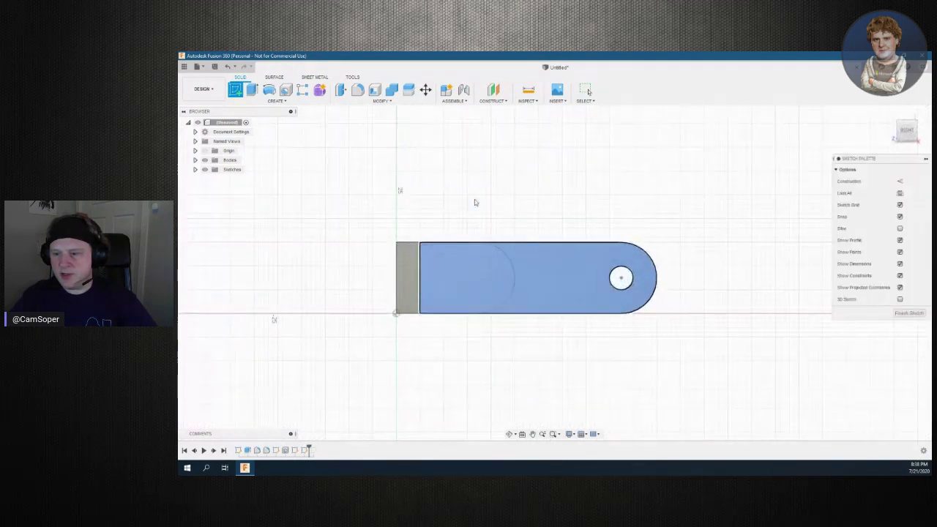
left_click(269, 90)
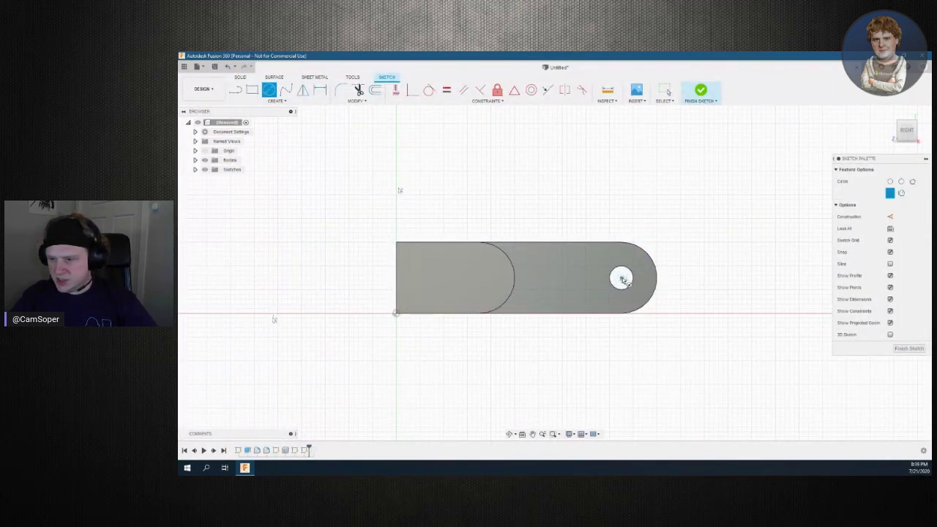
scroll(623, 278, "up", 3)
scroll(623, 278, "up", 2)
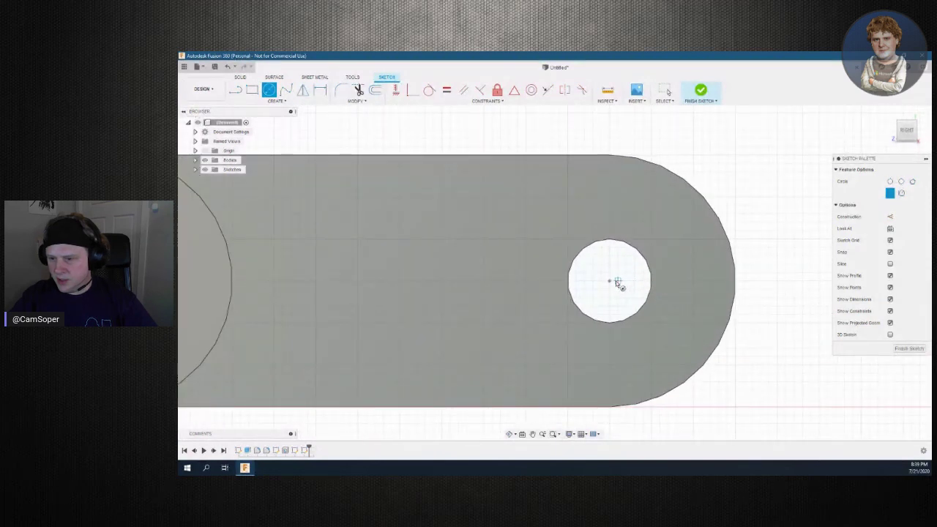
left_click(610, 282)
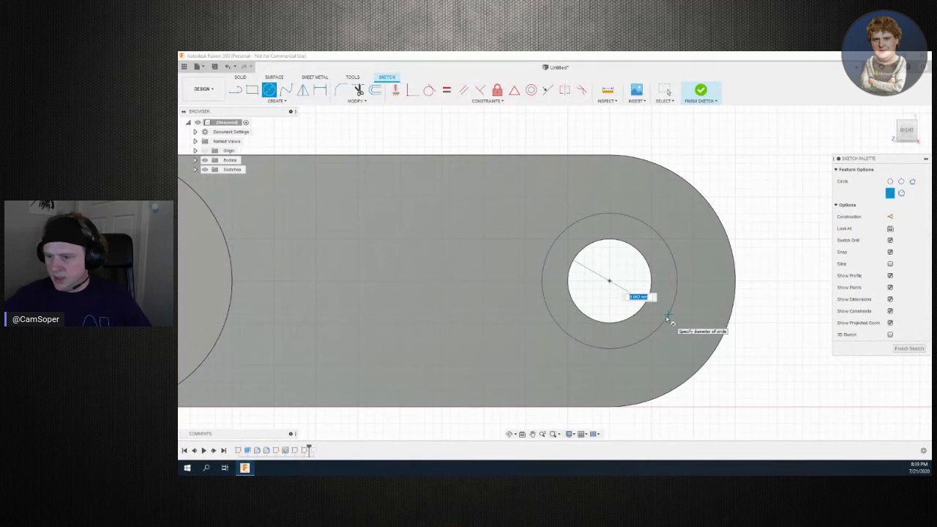
type("1")
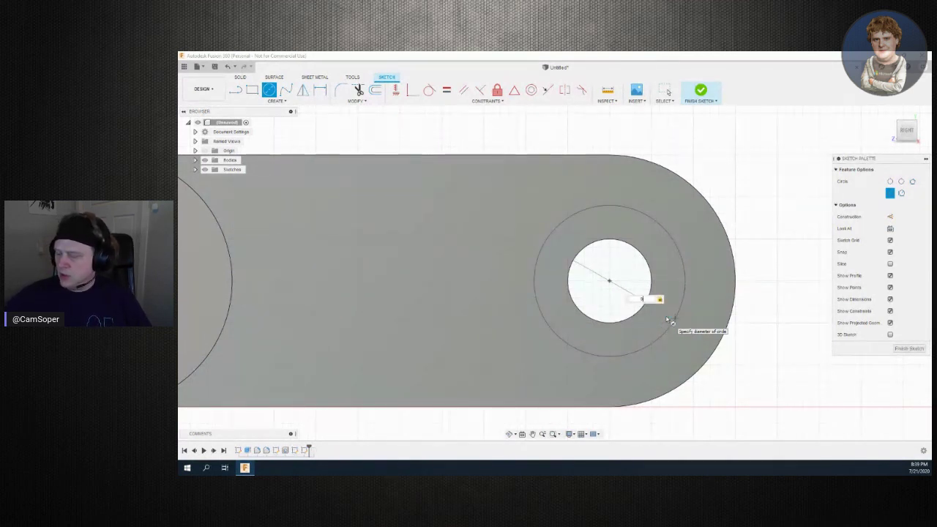
key("Return")
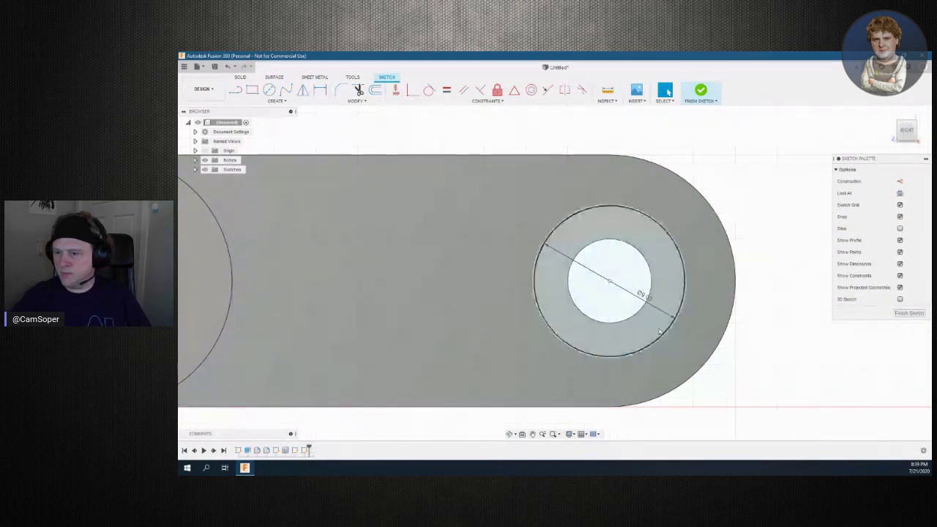
Finish the sketch and select only the ring profile between the hole and new circle
left_click(701, 89)
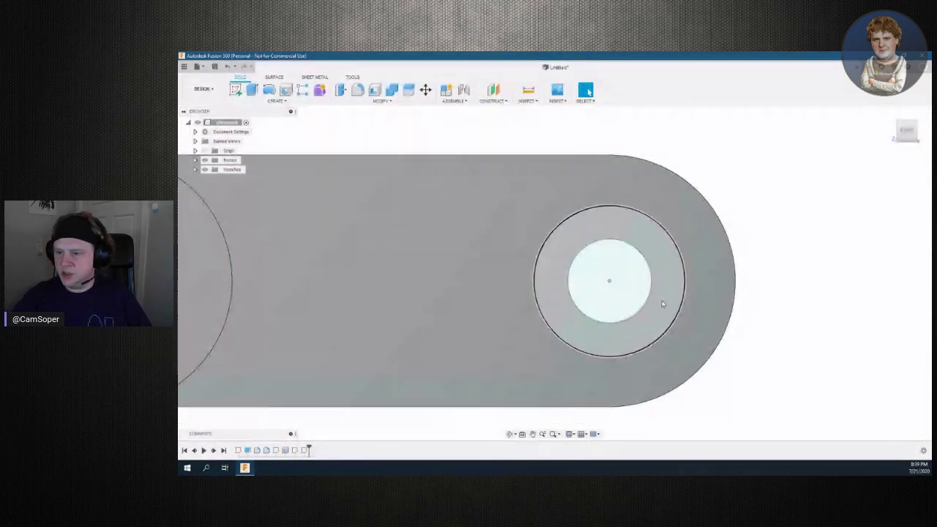
left_click(662, 301)
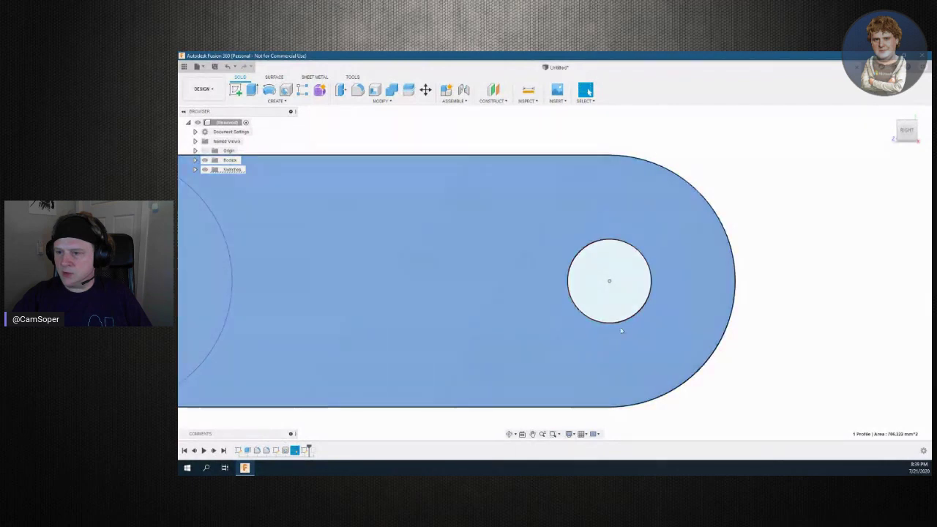
left_click(625, 335)
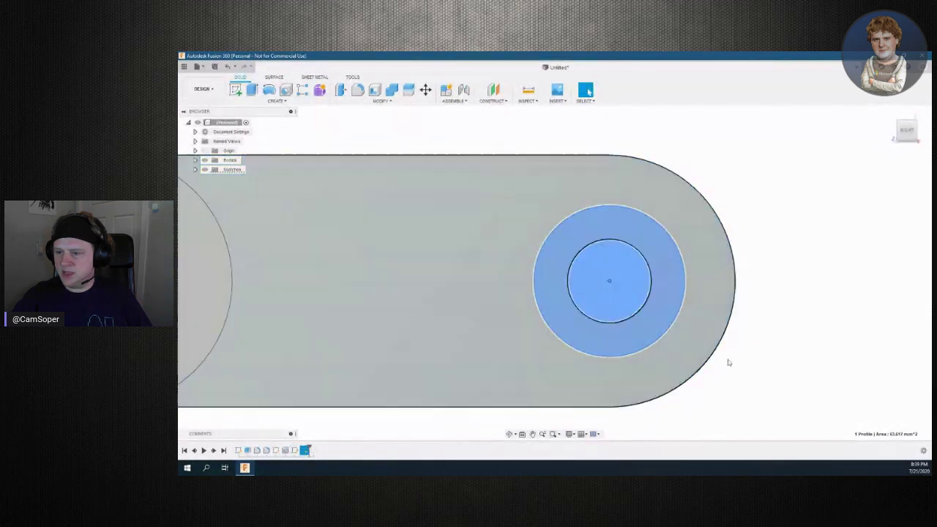
left_click(912, 144)
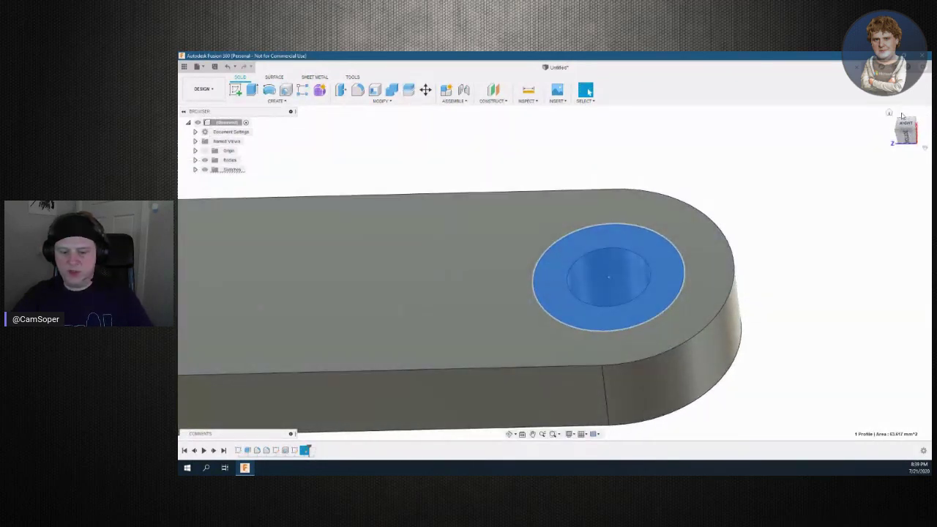
key("e")
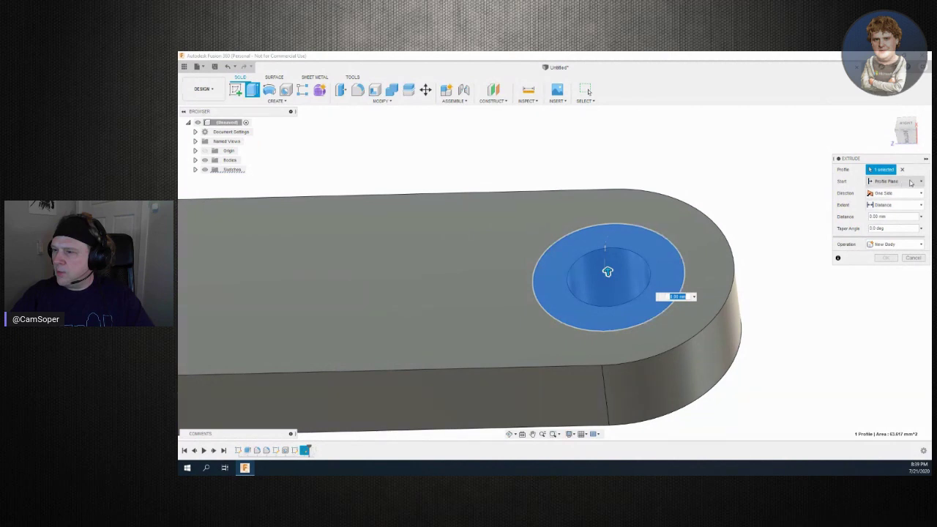
Extrude the ring as a Cut 2.00 mm deep into the arm to form the counterbore
left_click(919, 245)
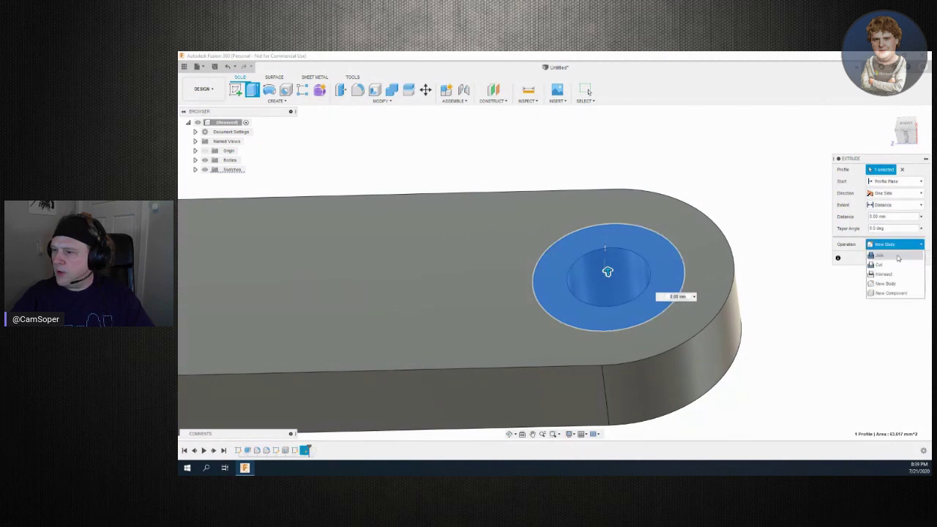
left_click(892, 266)
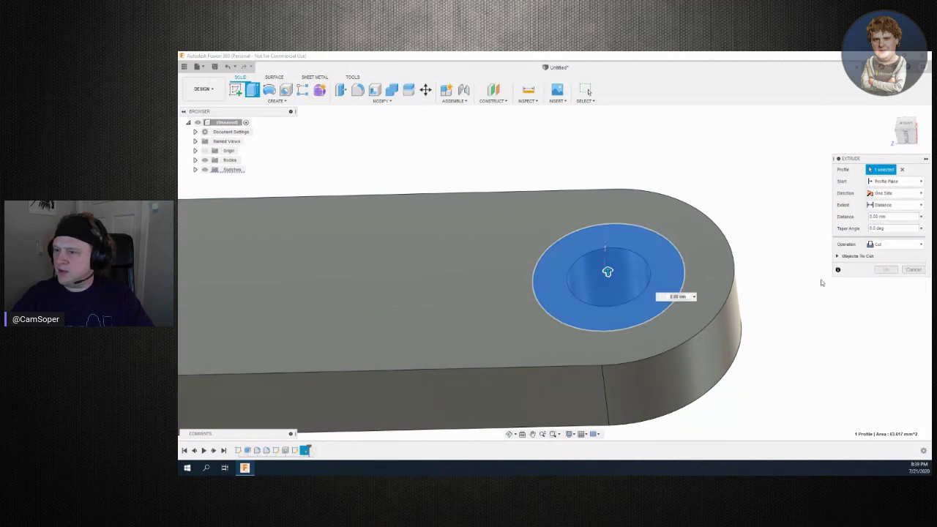
left_click_drag(607, 272, 606, 287)
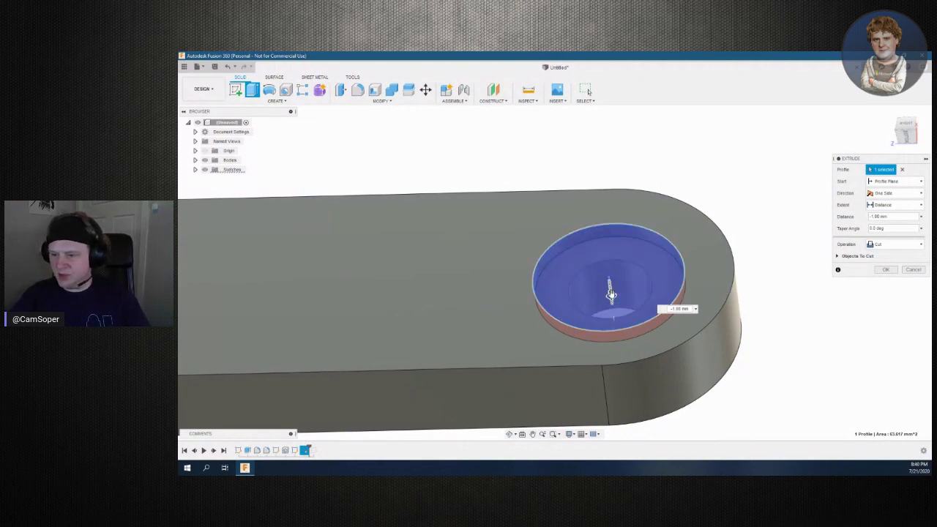
left_click_drag(610, 292, 612, 300)
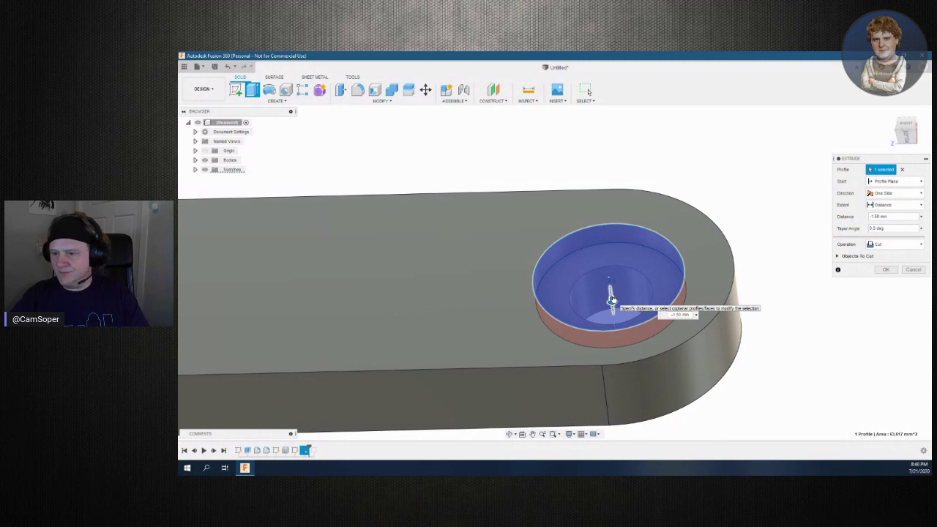
left_click_drag(612, 300, 612, 306)
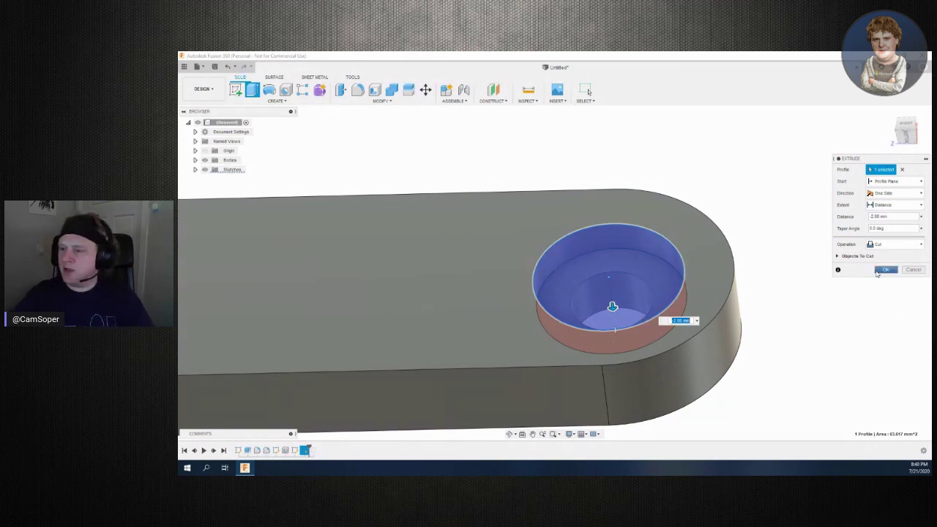
left_click(885, 271)
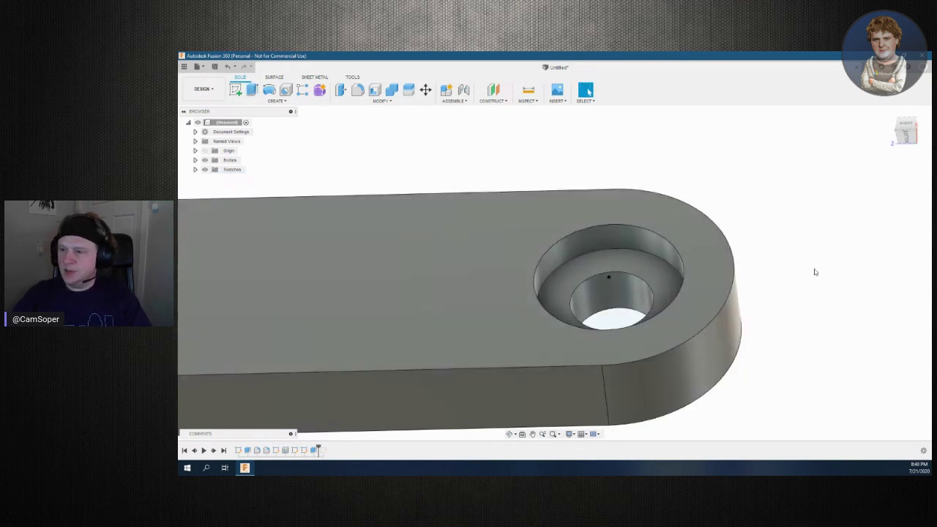
mouse_move(555, 271)
middle_mouse_down("shift")
mouse_move(558, 241)
mouse_move(556, 266)
mouse_move(554, 242)
mouse_move(564, 256)
mouse_move(553, 269)
middle_mouse_up("shift")
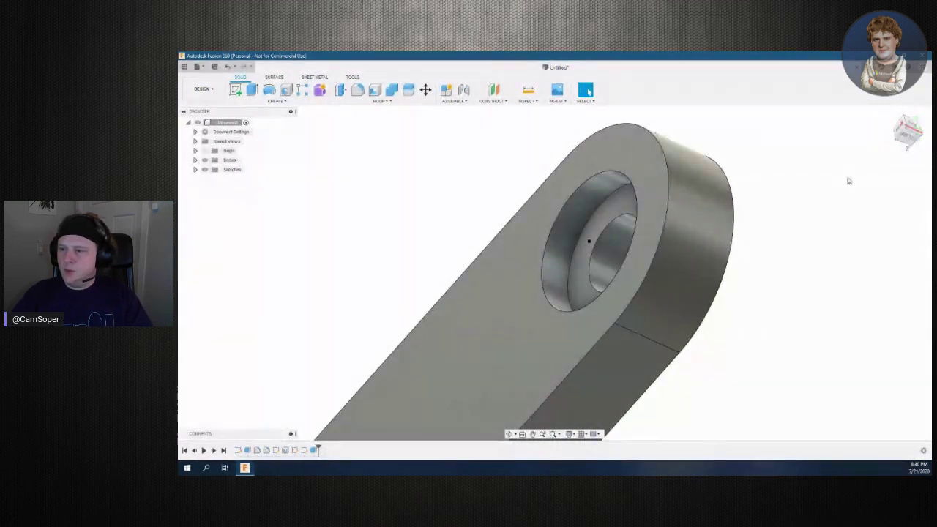
scroll(858, 235, "up", 3)
scroll(859, 235, "down", 5)
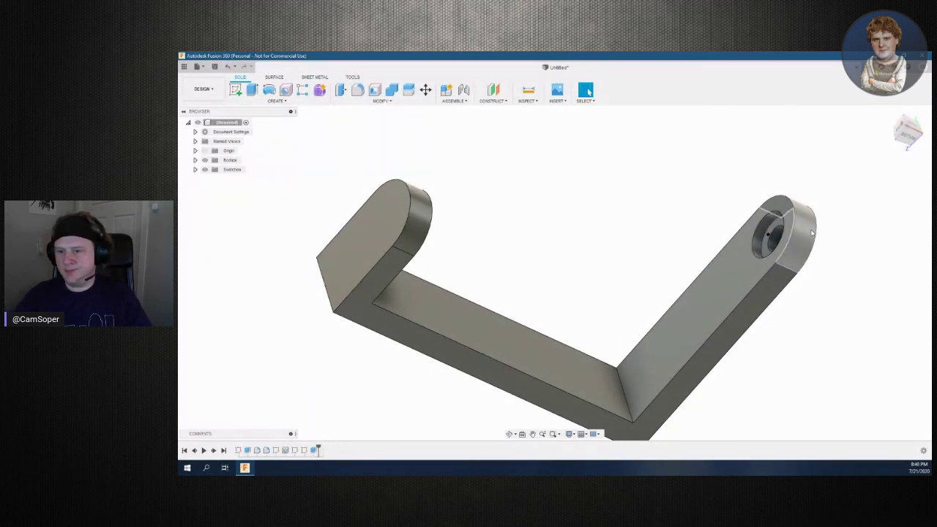
mouse_move(909, 135)
left_mouse_down()
mouse_move(902, 150)
mouse_move(915, 138)
left_mouse_up()
middle_click_drag(586, 273, 633, 269, "shift")
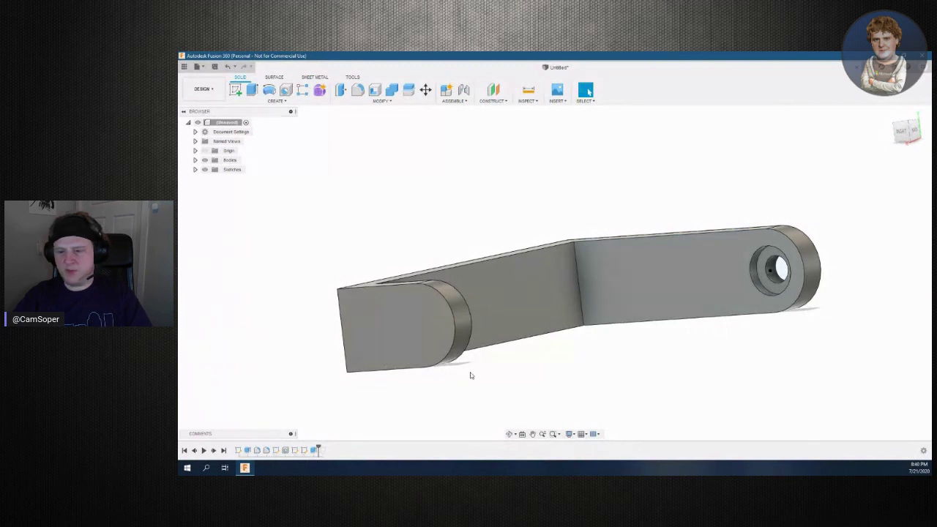
left_click_drag(454, 369, 422, 430)
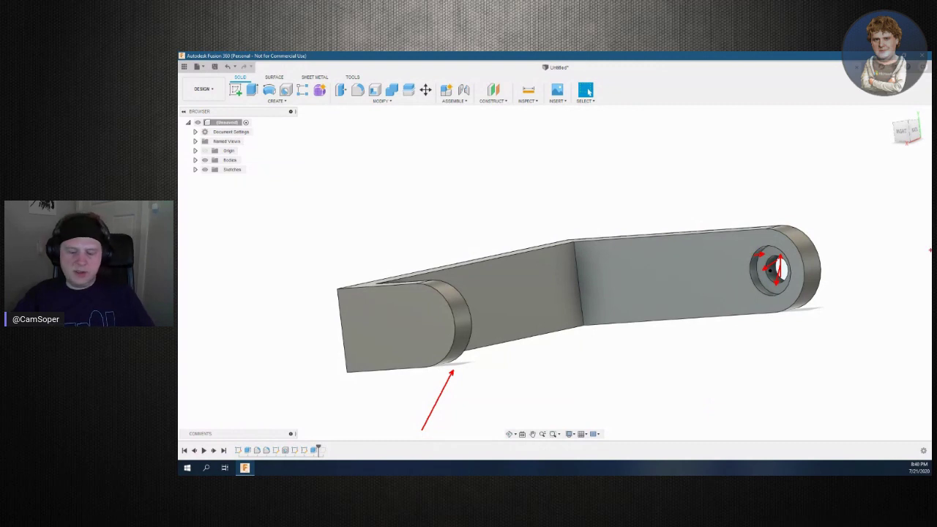
key("Escape")
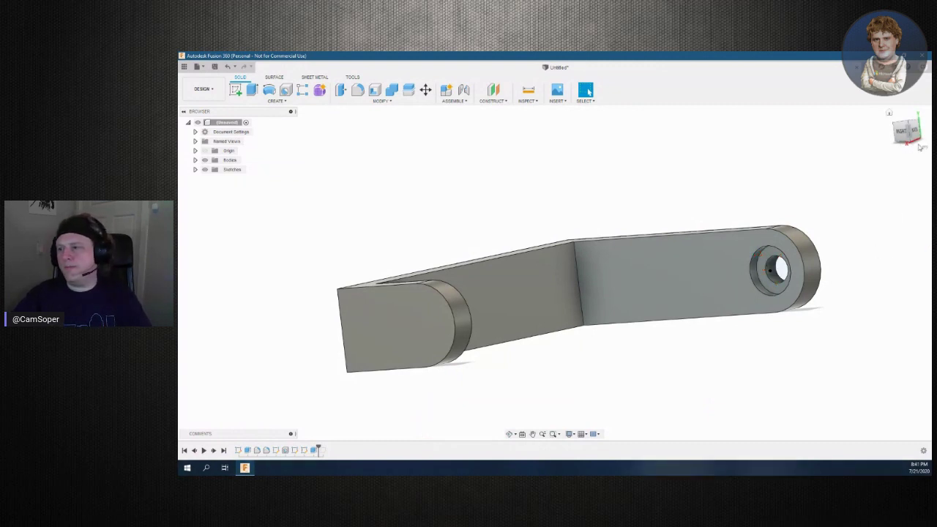
left_click_drag(912, 130, 901, 122)
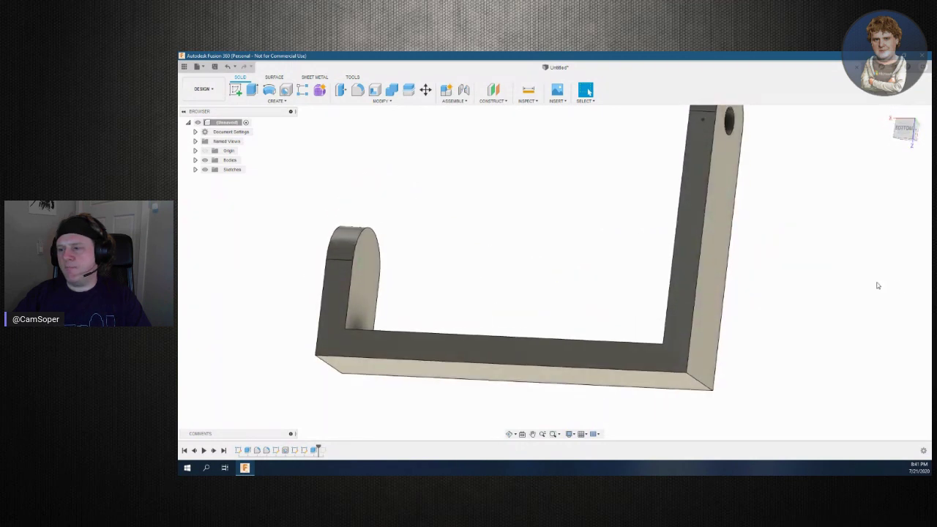
left_click_drag(913, 140, 898, 146)
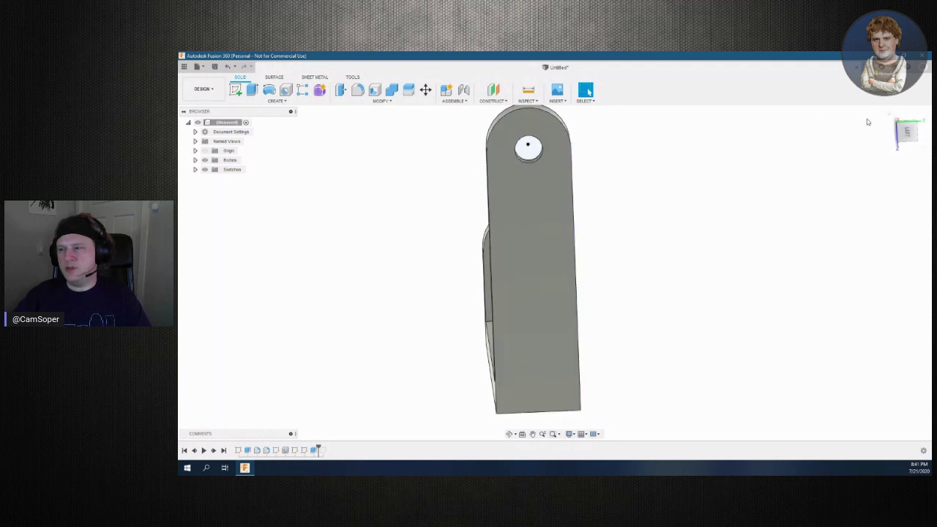
mouse_move(914, 134)
left_mouse_down()
mouse_move(899, 130)
mouse_move(910, 115)
mouse_move(905, 143)
mouse_move(917, 114)
left_mouse_up()
mouse_move(554, 272)
middle_mouse_down("shift")
mouse_move(518, 275)
mouse_move(556, 282)
middle_mouse_up("shift")
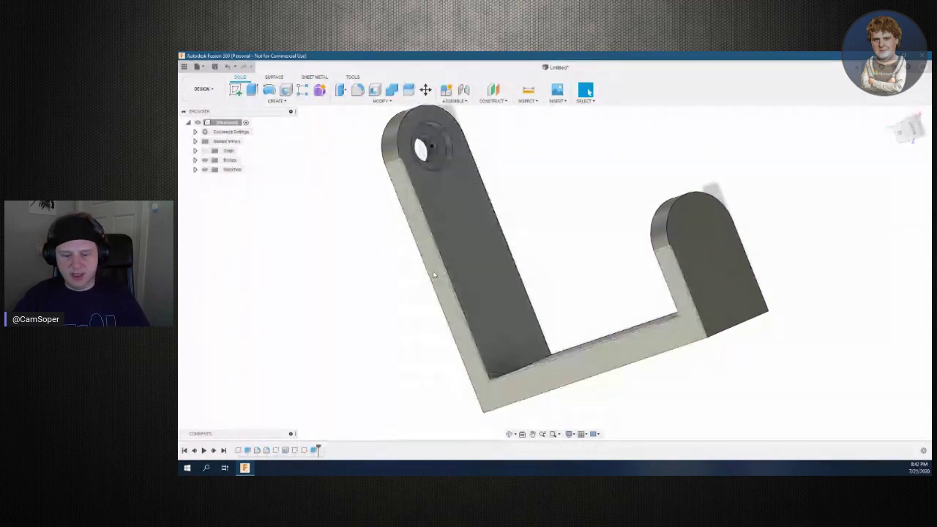
Launch cura-lulzbot from the Start menu's Recently added list
left_click(187, 467)
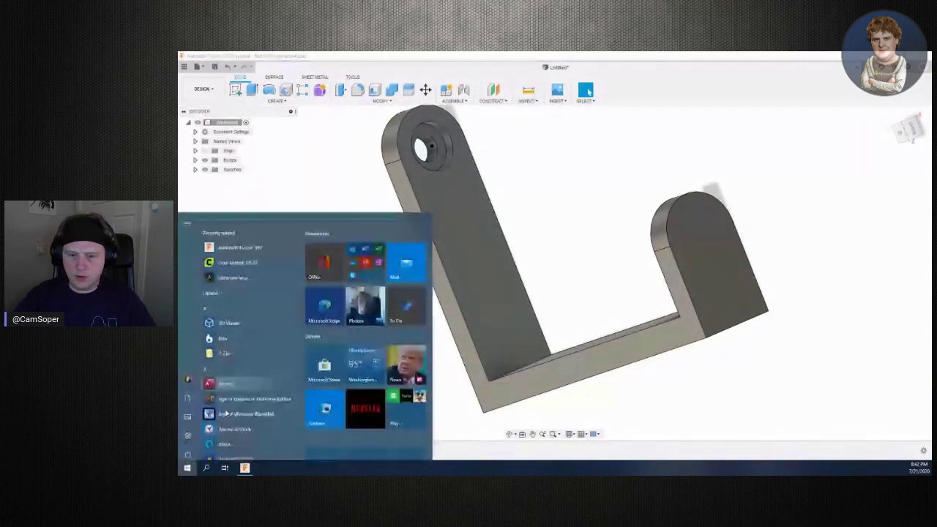
left_click(252, 248)
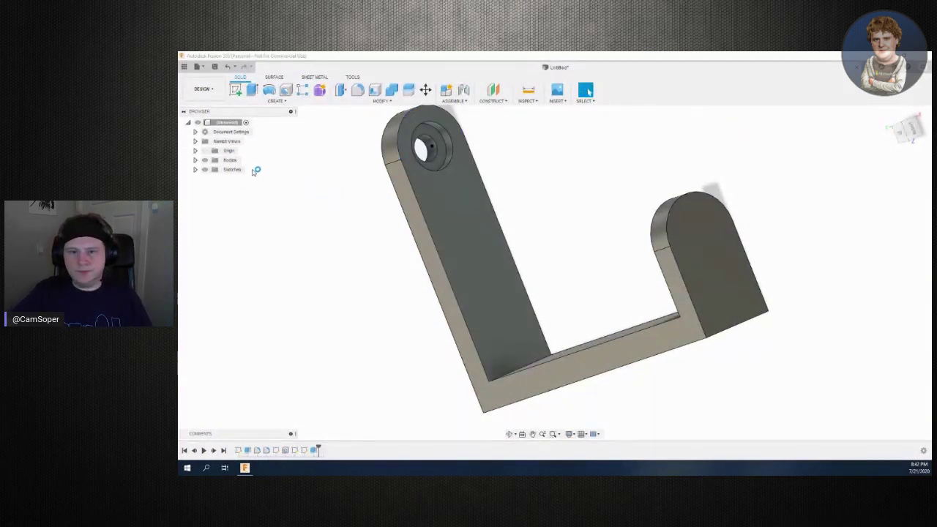
left_click(194, 160)
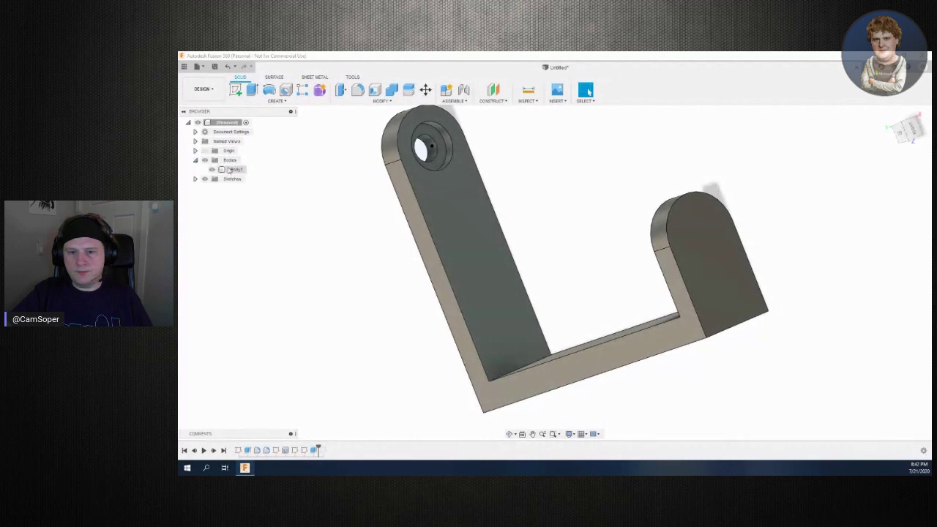
Rename the bracket's only body, Body1, to 'Vise hook' from its context menu in the Browser
left_click(241, 170)
right_click(244, 170)
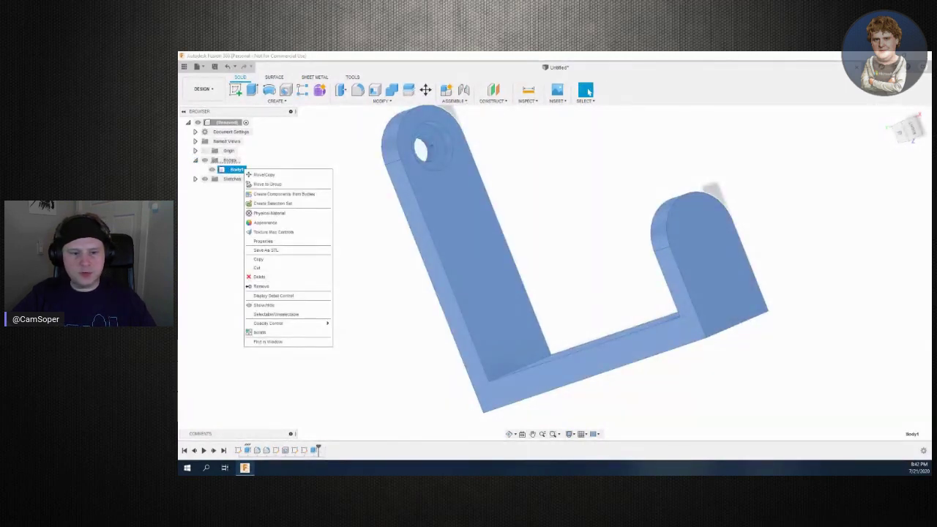
key("Escape")
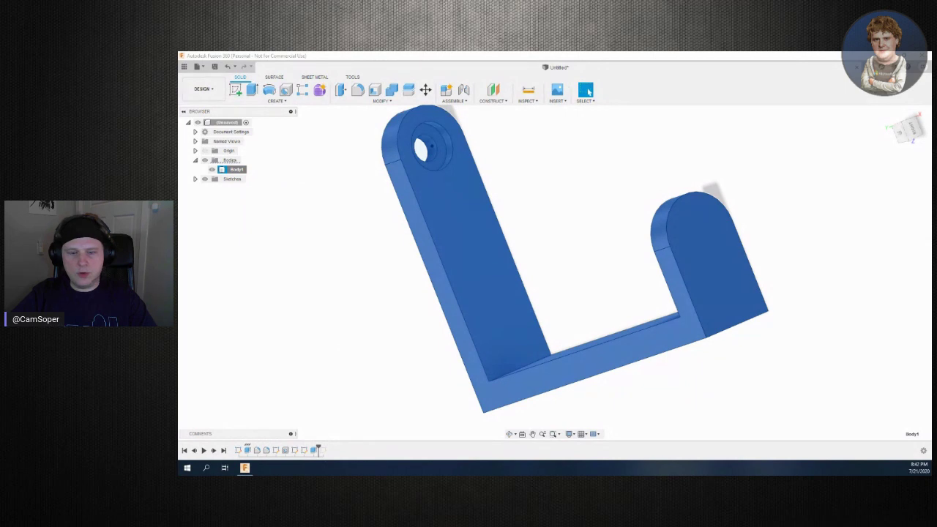
right_click(230, 171)
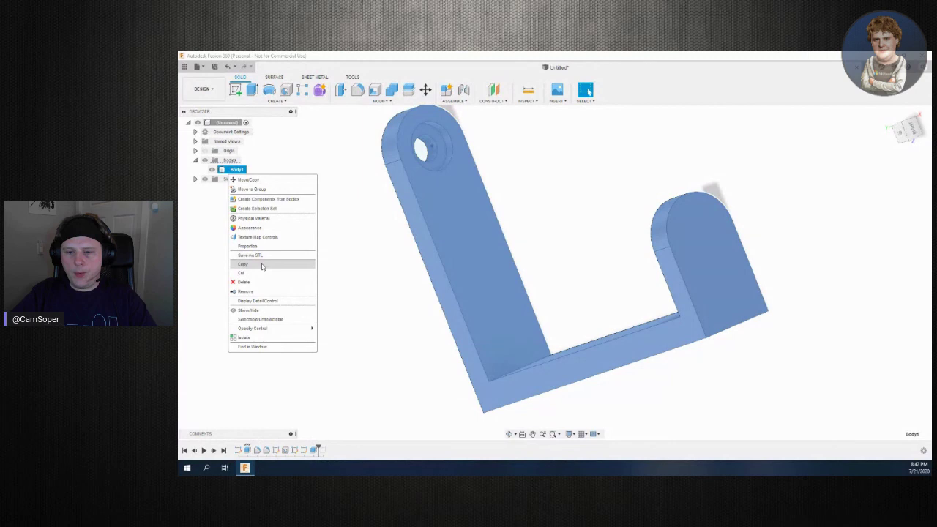
left_click(240, 174)
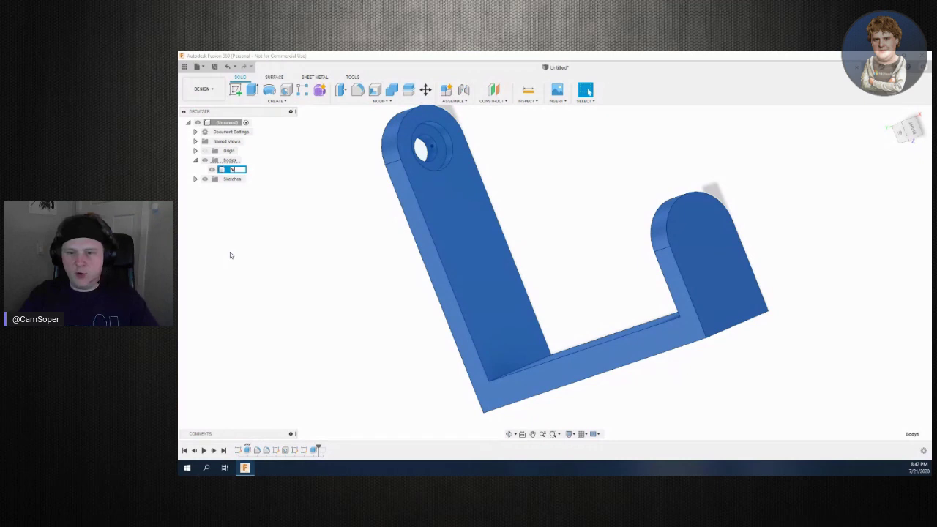
type("Vise ha")
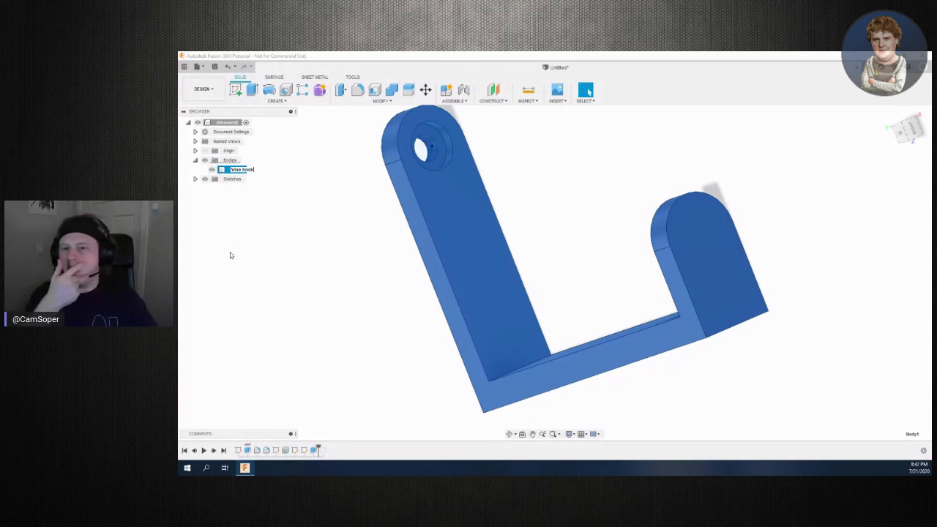
key("Return")
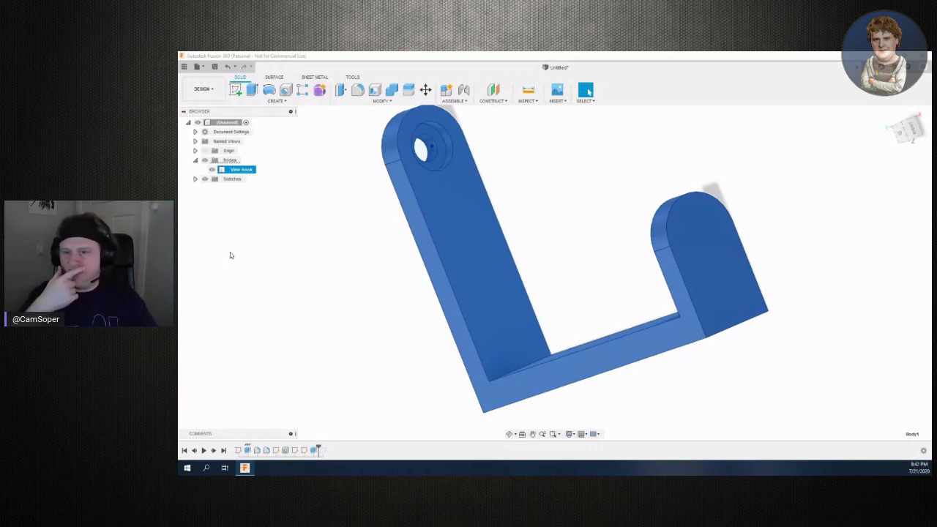
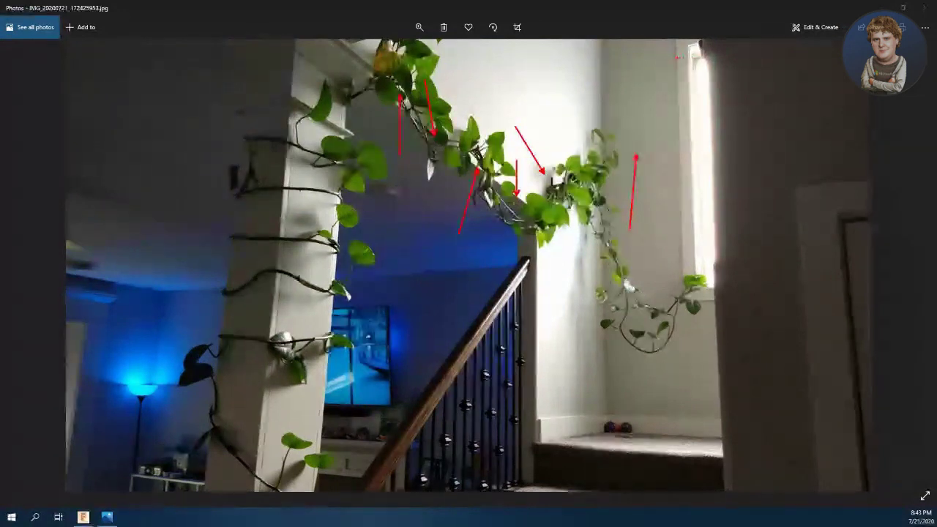
Draw another red arrow toward the window on the vine photo, then erase all arrows
left_click_drag(619, 132, 666, 97)
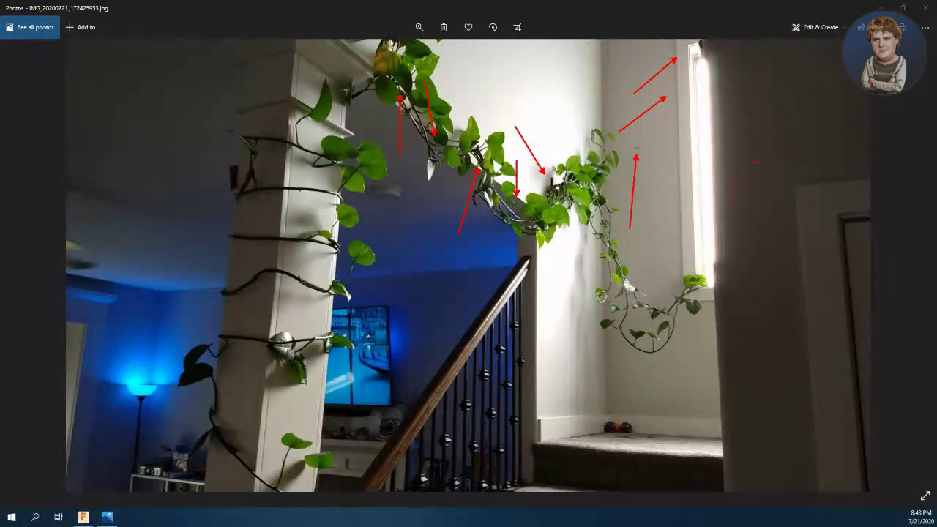
key("Escape")
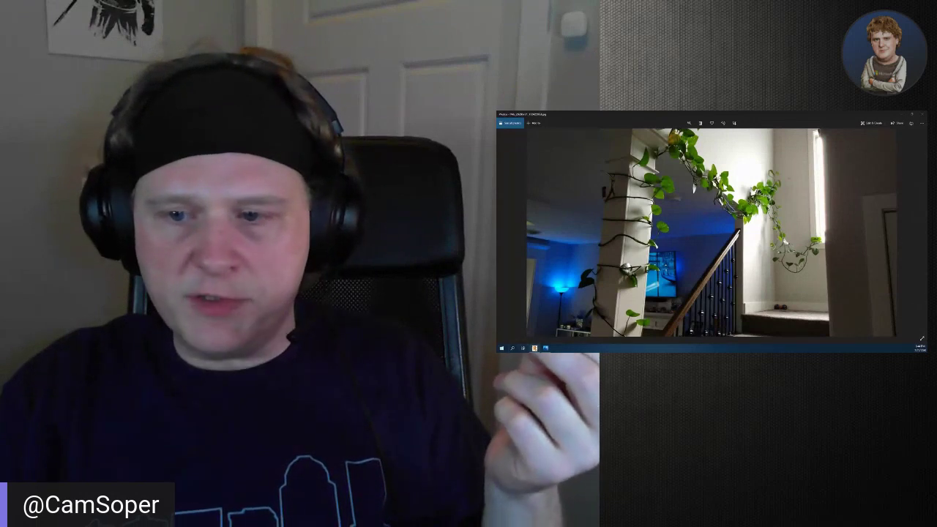
Return to the Fusion 360 bracket design and deselect the Vine hook body
key("alt+Tab")
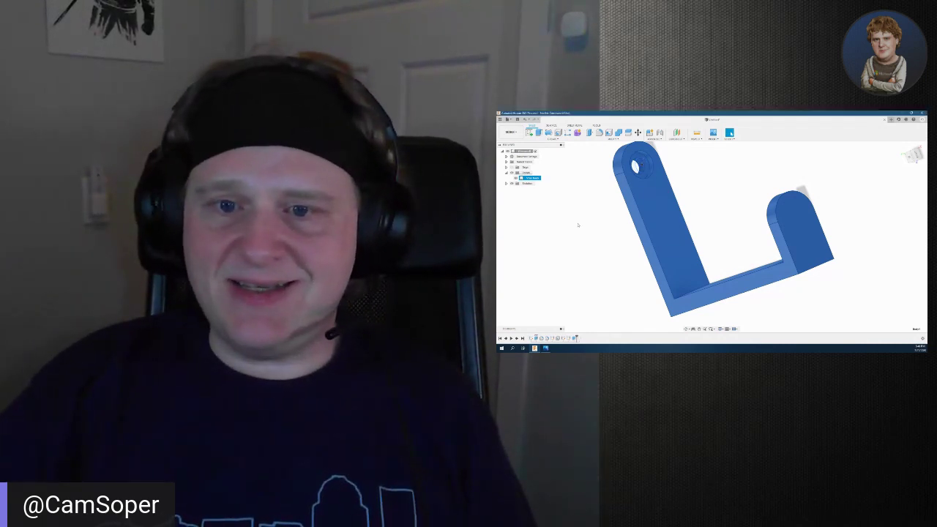
left_click(562, 185)
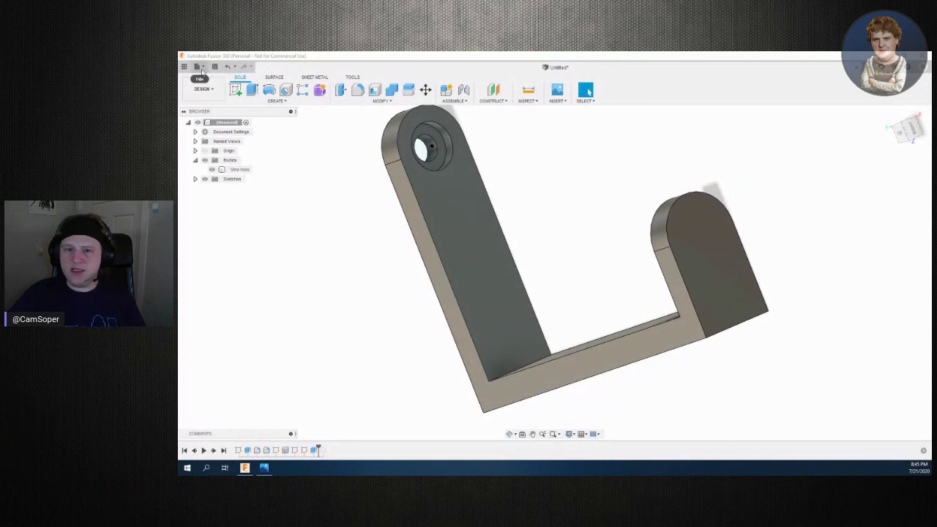
Save the L-bracket as 'Vine hook' v1 in Functional Designs' House folder
left_click(215, 66)
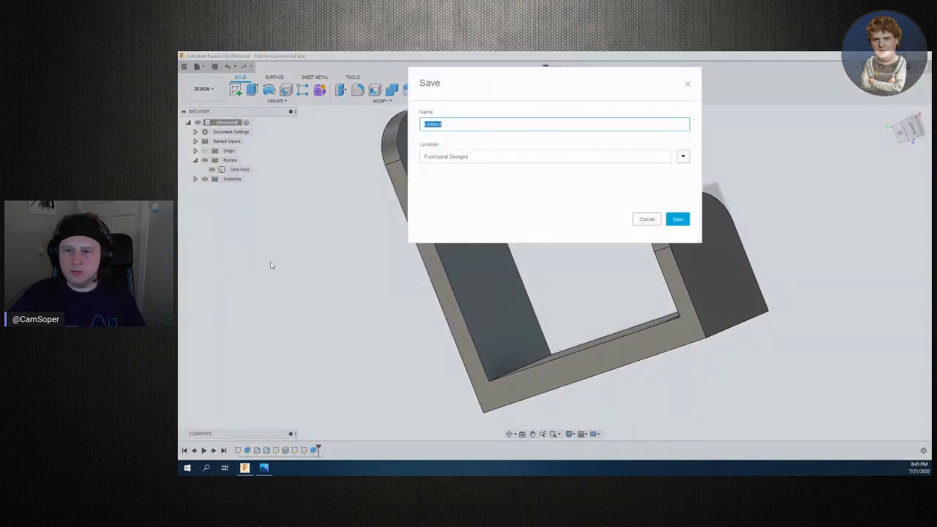
left_click(682, 157)
double_click(540, 253)
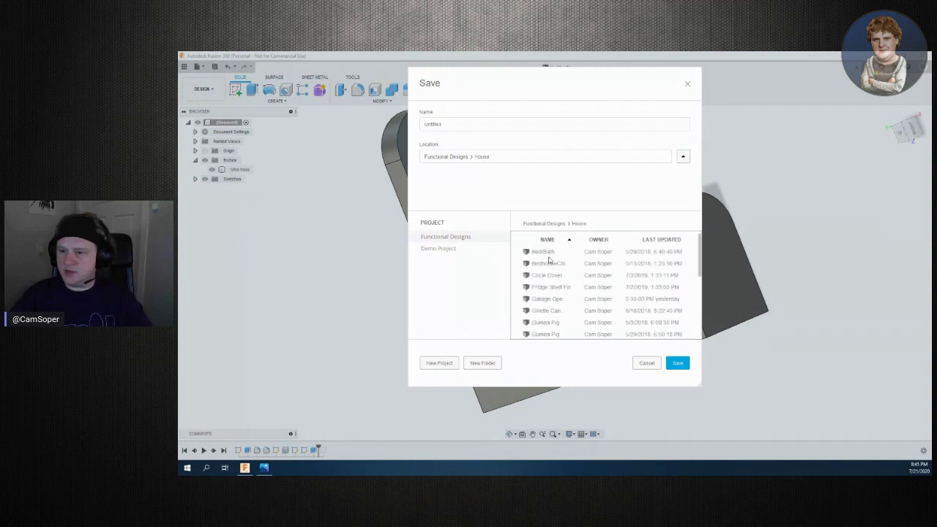
left_click(478, 125)
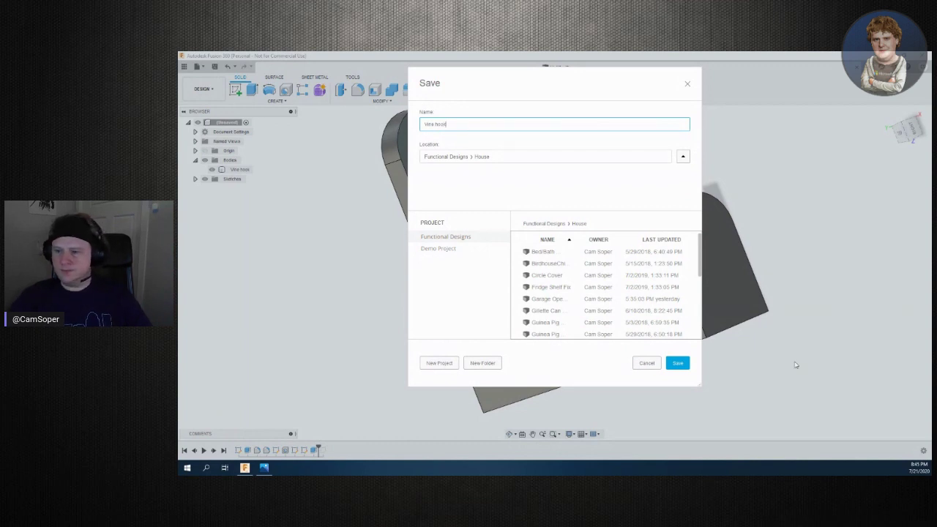
left_click(681, 364)
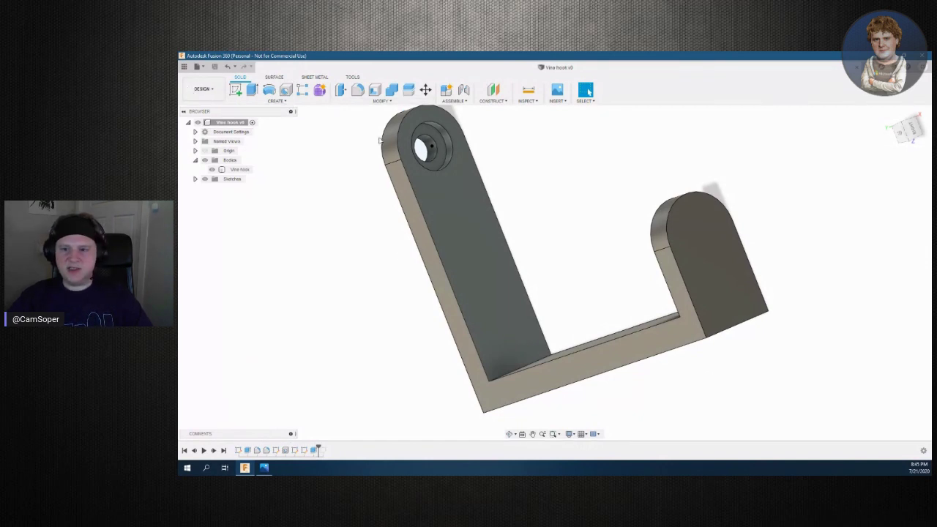
left_click(184, 67)
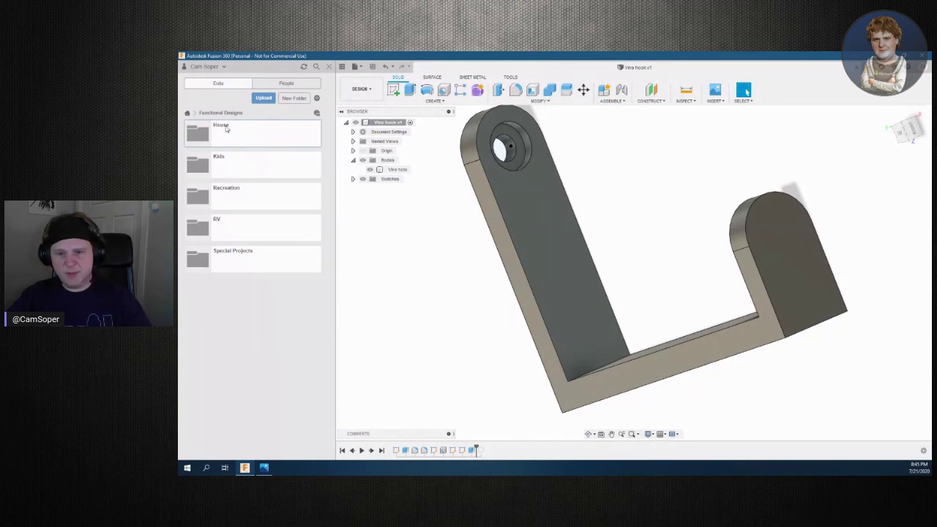
Open the House folder and load the Bed/Bath Doorknob Key design
double_click(226, 128)
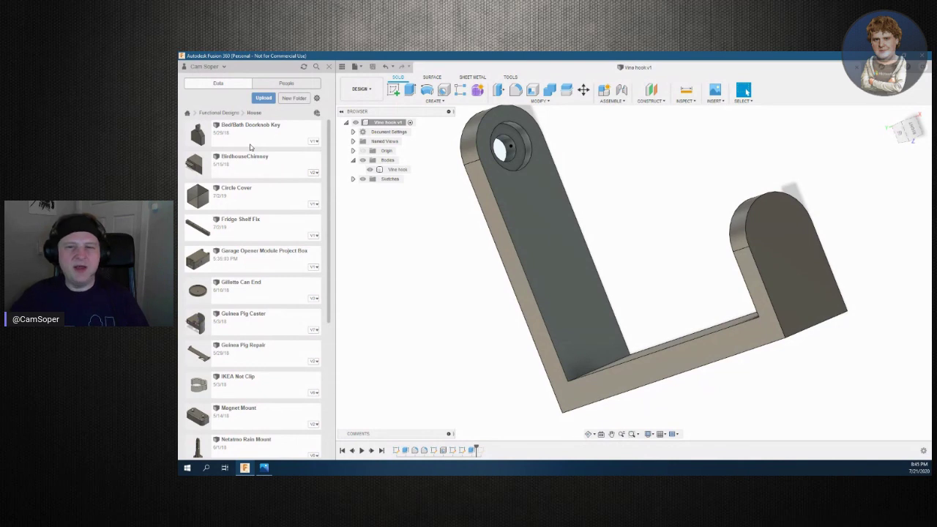
double_click(252, 129)
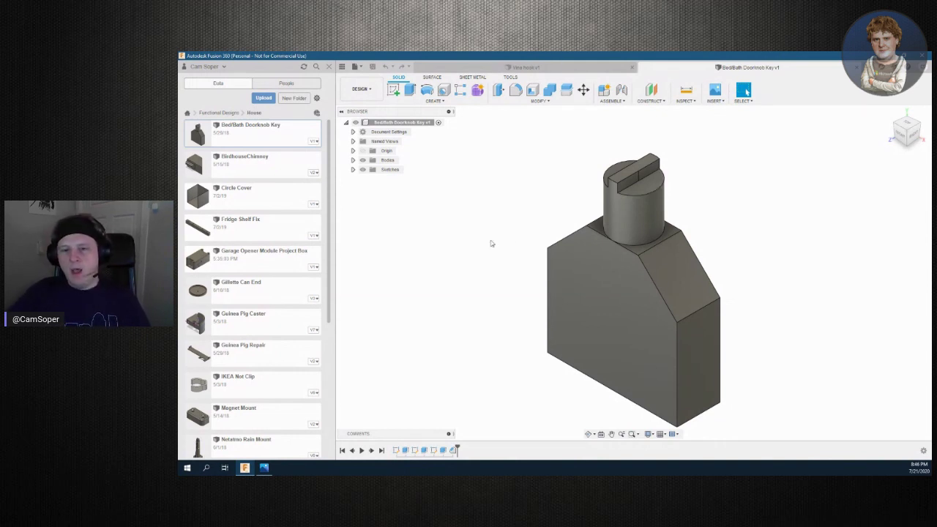
Open BirdhouseChimney, orbit it slightly, then open the Circle Cover design
double_click(267, 173)
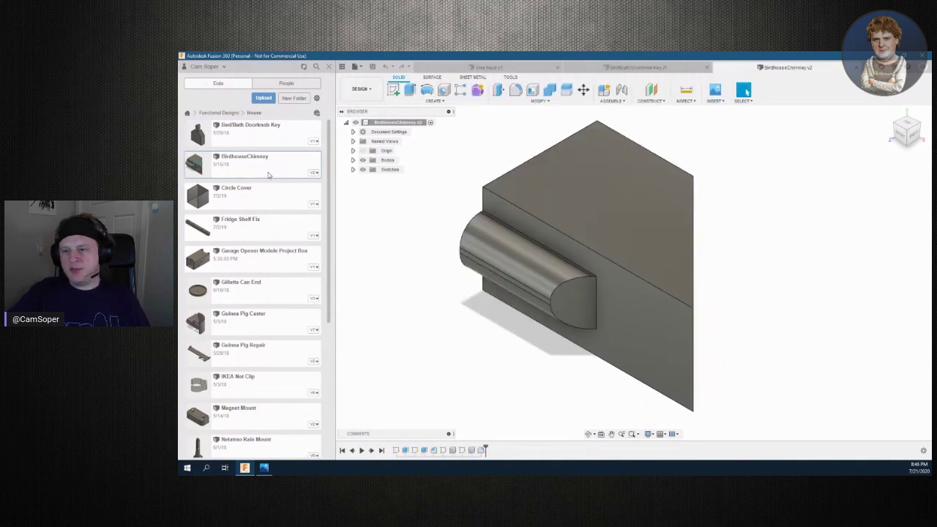
mouse_move(904, 133)
left_mouse_down()
mouse_move(890, 148)
mouse_move(907, 134)
left_mouse_up()
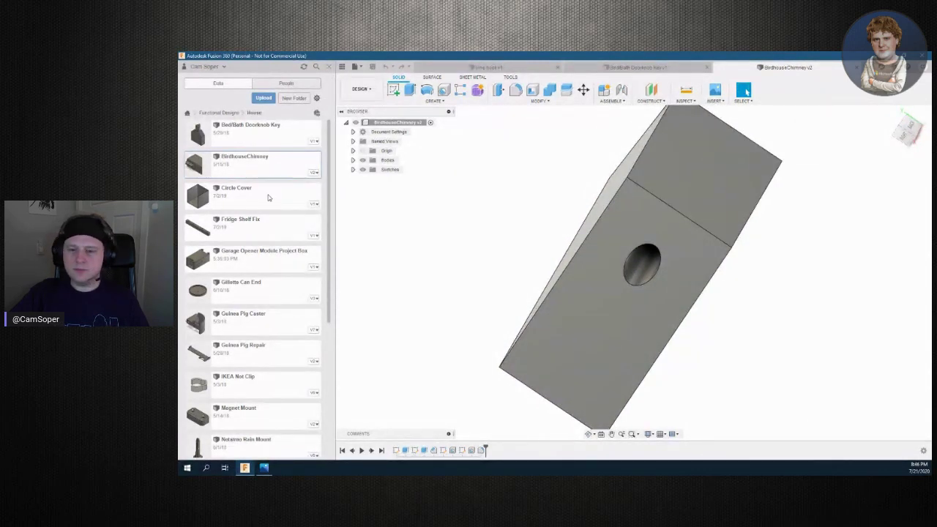
double_click(258, 203)
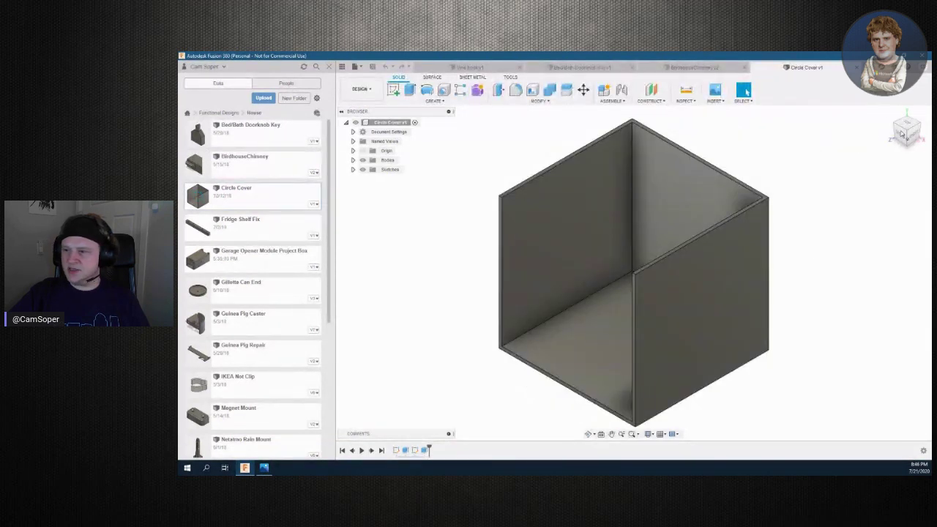
Orbit the Circle Cover box to look into its open face
left_click_drag(906, 132, 921, 142)
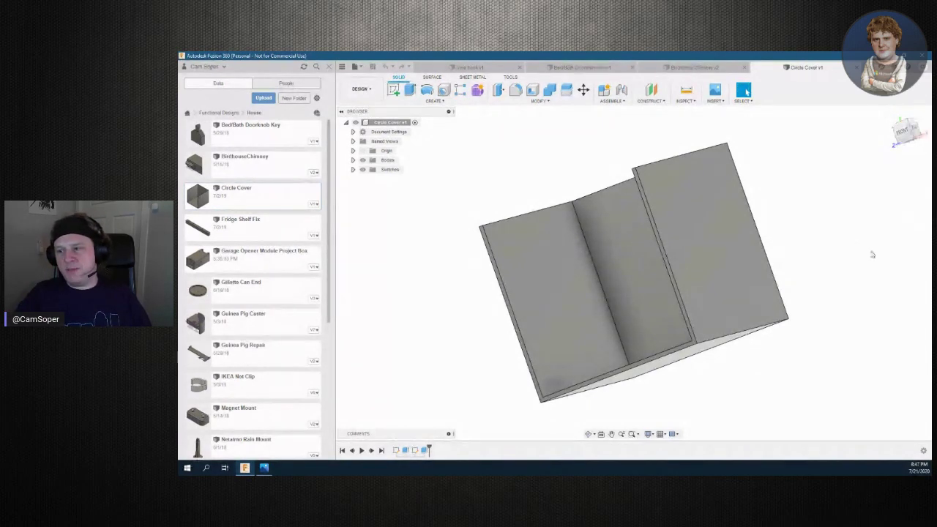
mouse_move(906, 133)
left_mouse_down()
mouse_move(917, 127)
mouse_move(907, 134)
left_mouse_up()
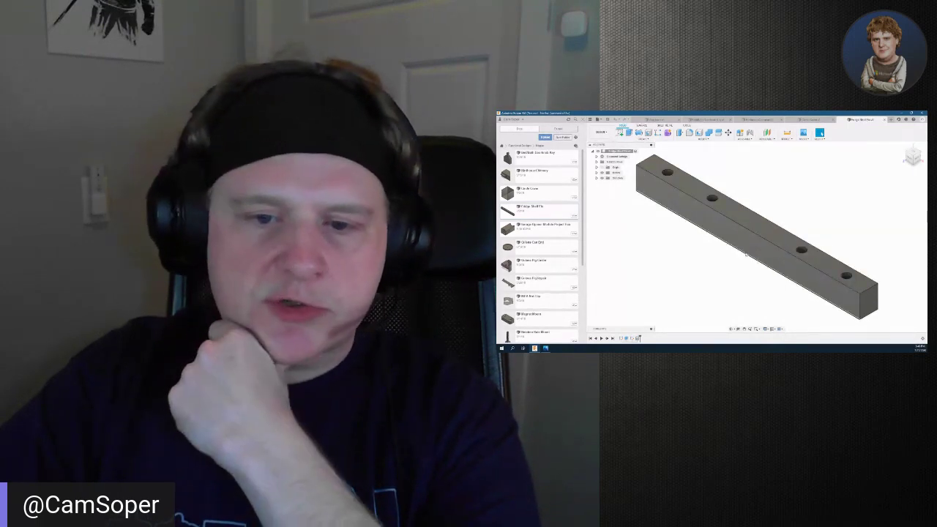
Open the Garage Opener Module Project Box design and orbit it to a steep angle
double_click(532, 226)
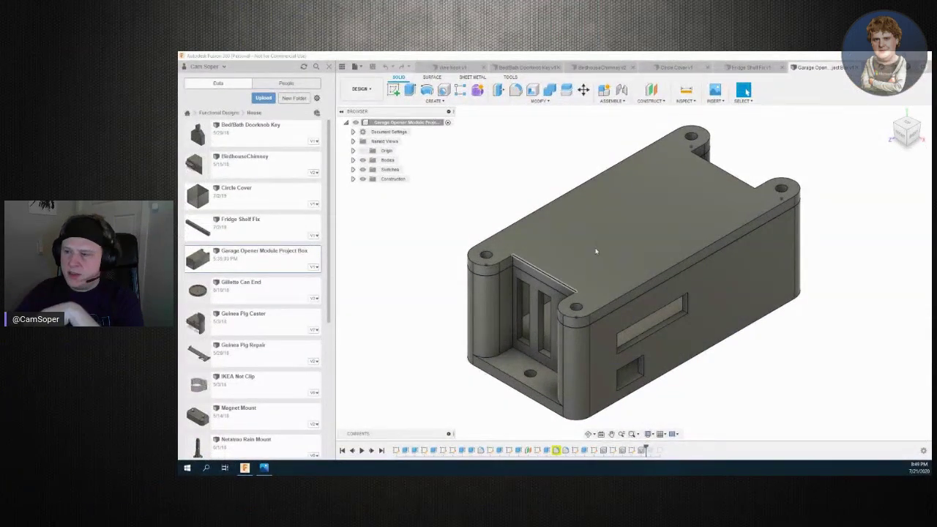
middle_click_drag(628, 262, 849, 154, "shift")
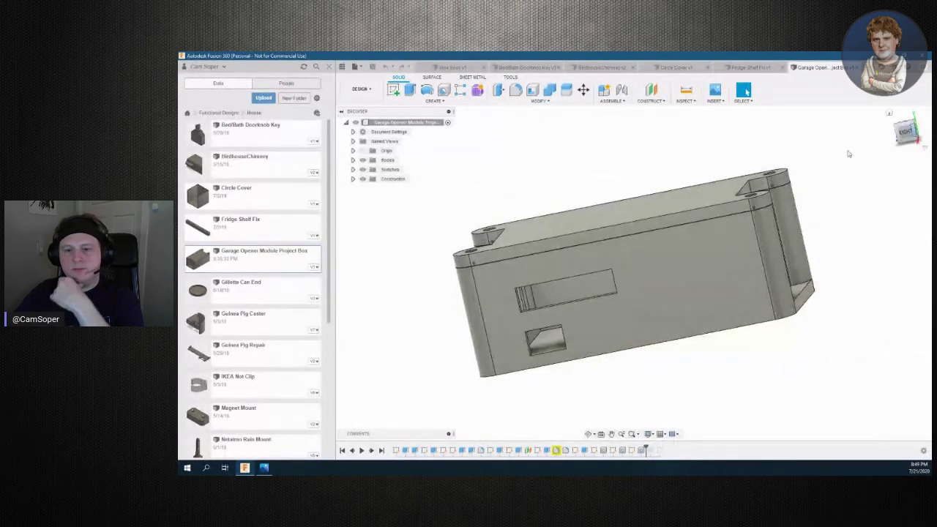
scroll(256, 315, "down", 2)
Open the Guinea Pig Caster and orbit it to side, high and curved-face views
double_click(258, 249)
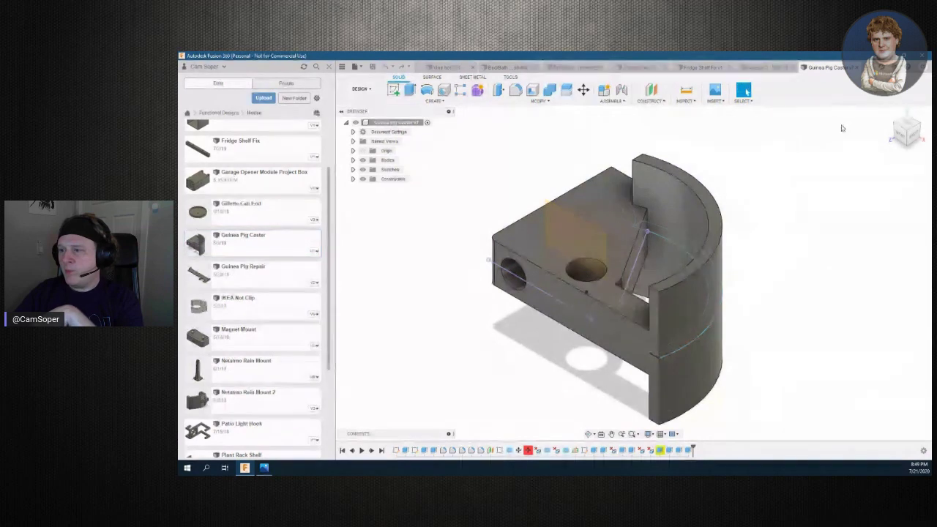
left_click_drag(907, 129, 890, 150)
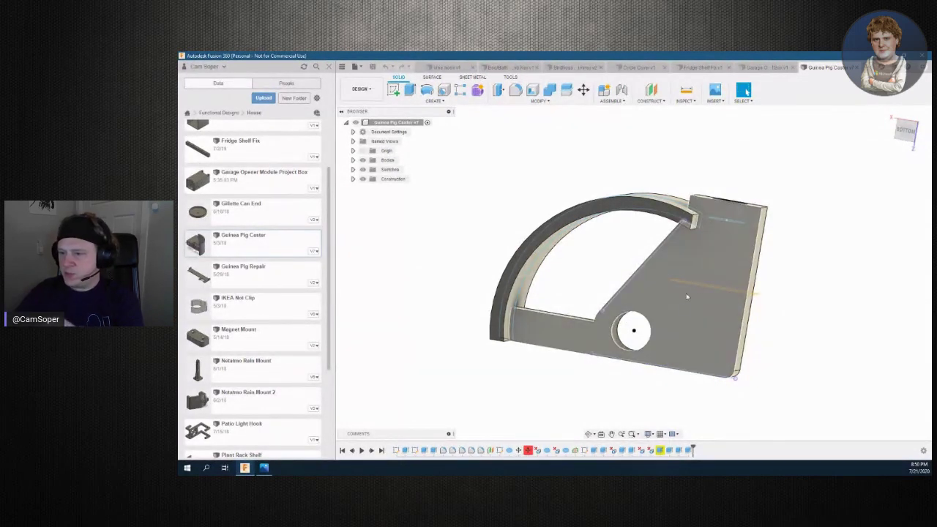
mouse_move(889, 113)
middle_mouse_down("shift")
mouse_move(923, 143)
mouse_move(905, 131)
middle_mouse_up("shift")
middle_click_drag(647, 322, 528, 258, "shift")
Open the IKEA Not Clip design and orbit it to top-down and angled views
double_click(254, 308)
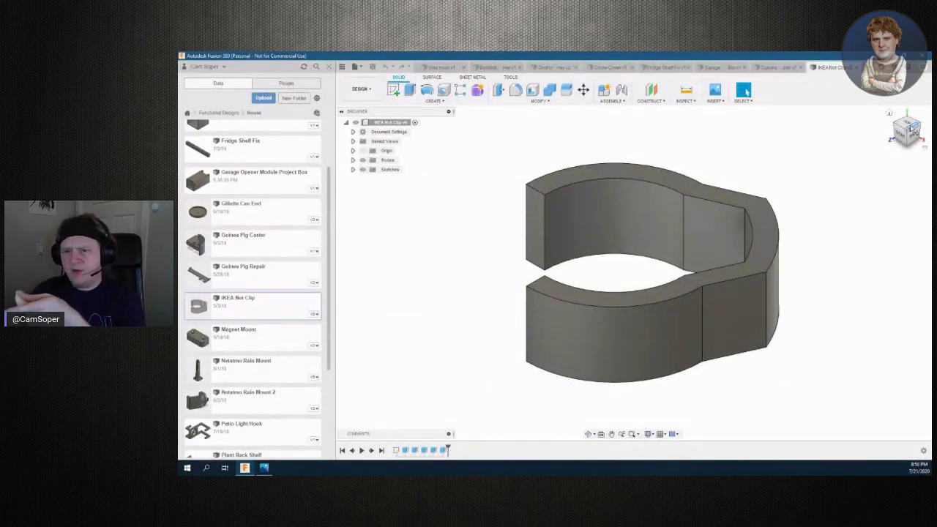
left_click_drag(913, 129, 909, 141)
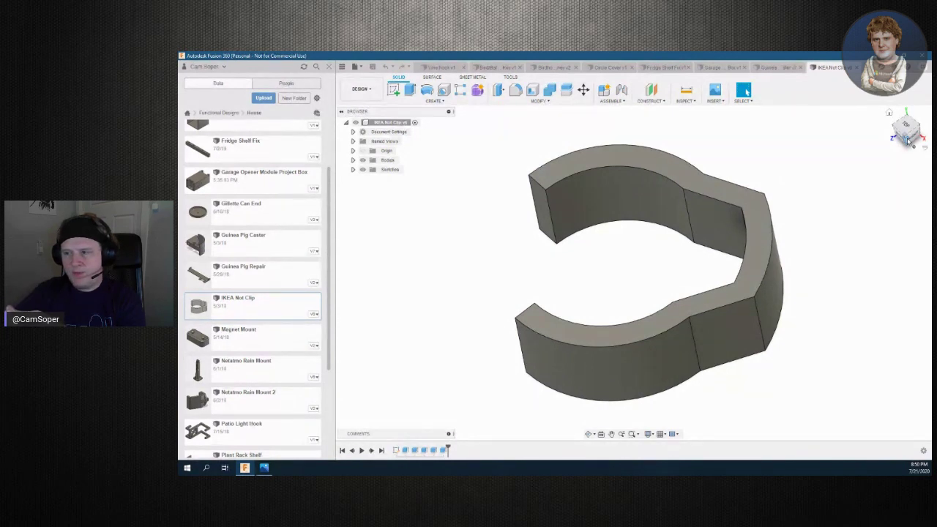
left_click_drag(912, 140, 912, 142)
Orbit the Netatmo Rain Mount 2 to an upright rear view and an angled side view
scroll(269, 344, "down", 5)
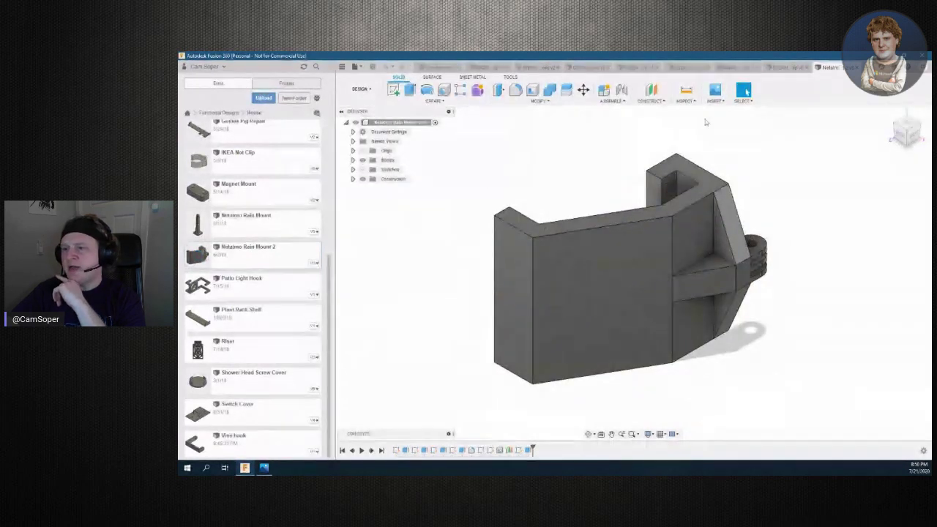
left_click_drag(914, 134, 906, 139)
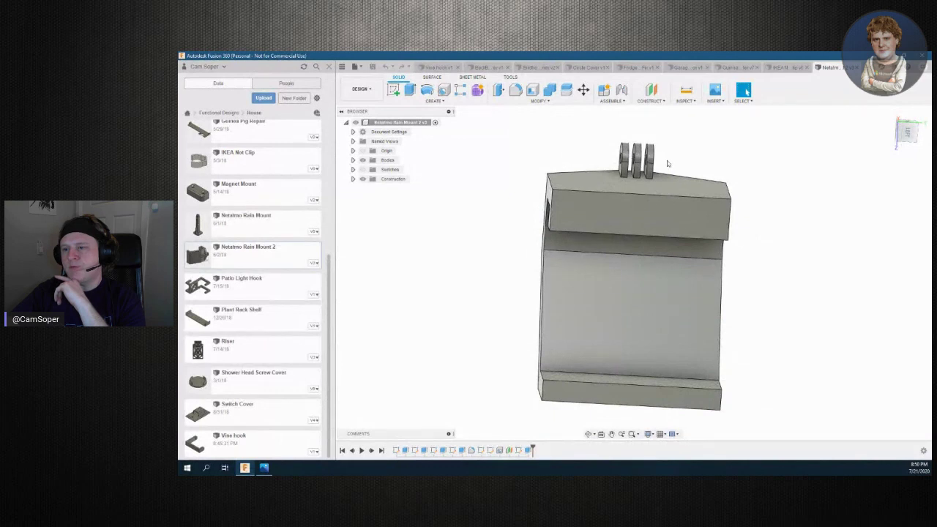
middle_click_drag(625, 267, 634, 273, "shift")
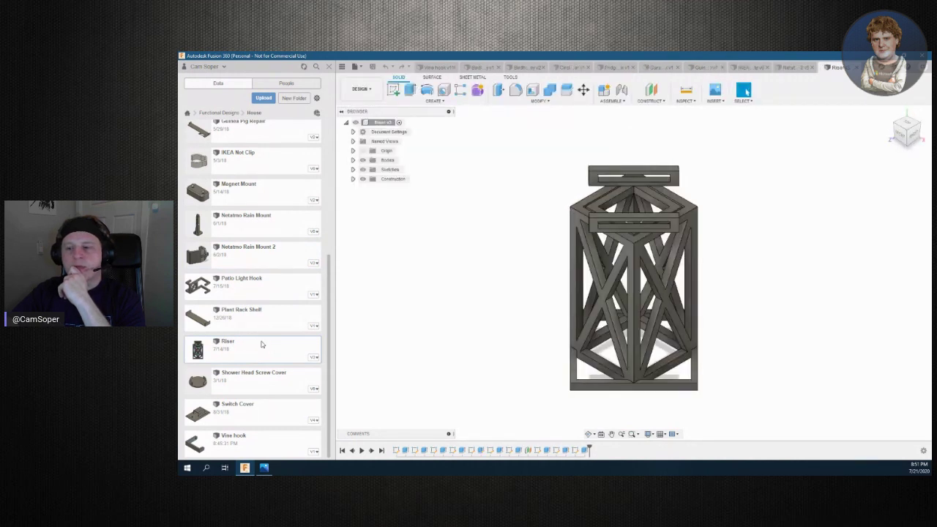
Orbit the Riser lattice tower to view its sides, ending at an isometric angle
middle_click_drag(633, 270, 634, 296, "shift")
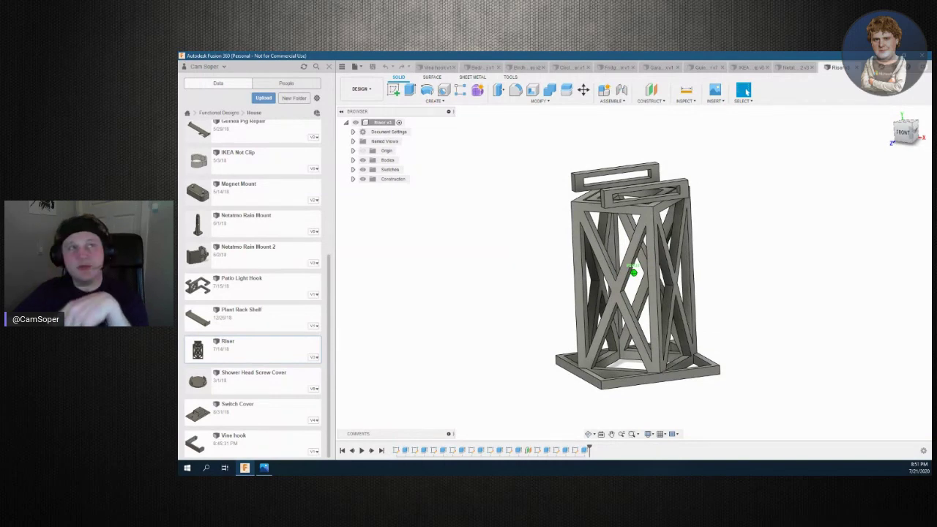
middle_click_drag(633, 273, 633, 273, "shift")
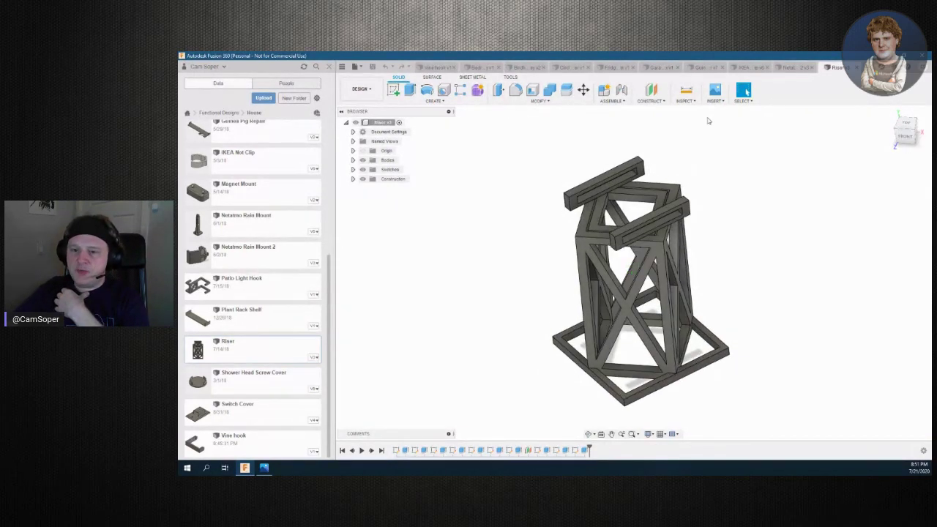
Hide the Riser's Ghost Support body and orbit around the model
left_click(353, 160)
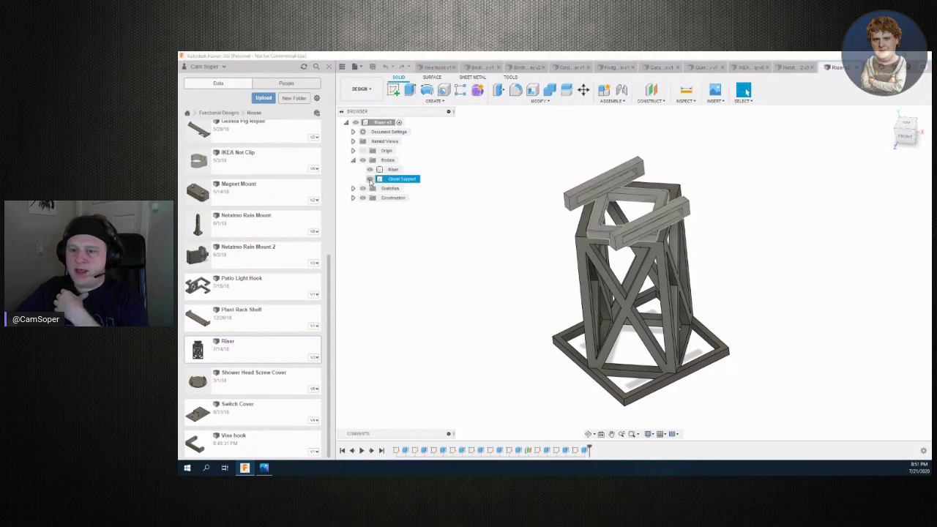
left_click(370, 179)
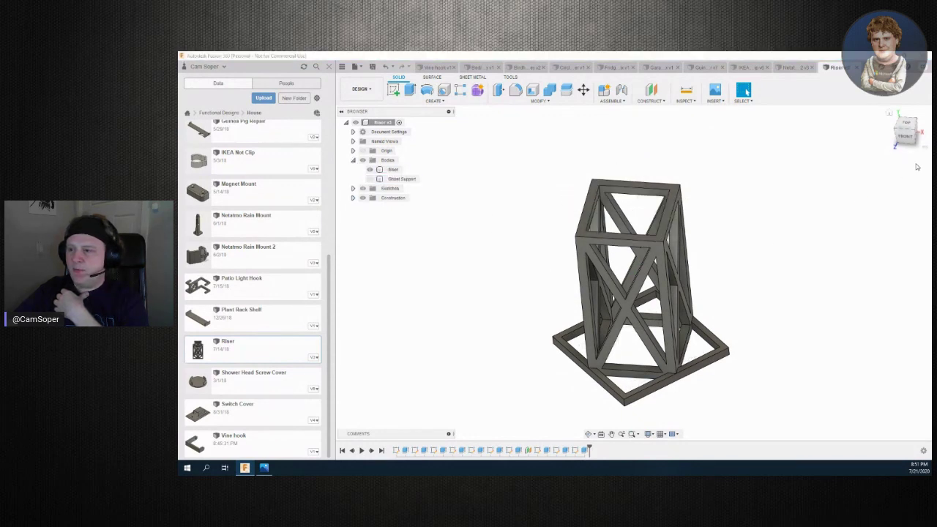
middle_click_drag(633, 271, 632, 273, "shift")
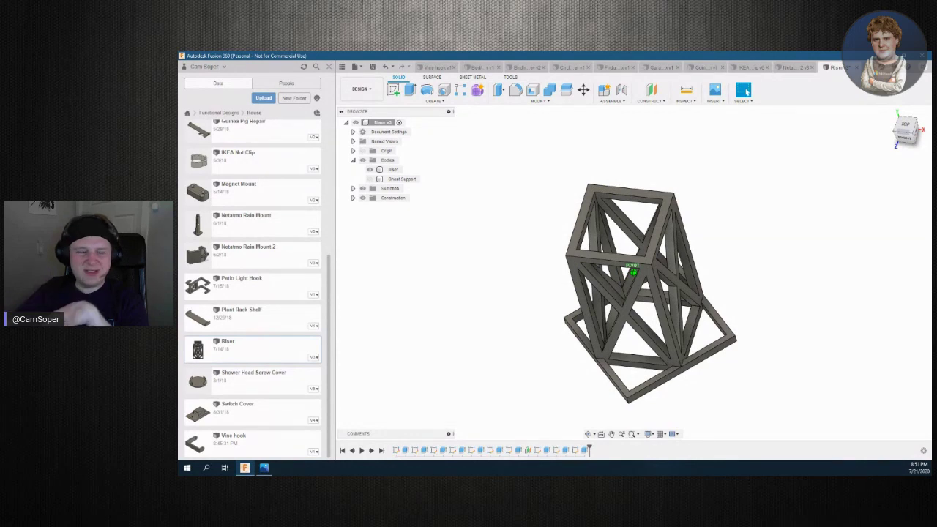
middle_click_drag(632, 272, 632, 272, "shift")
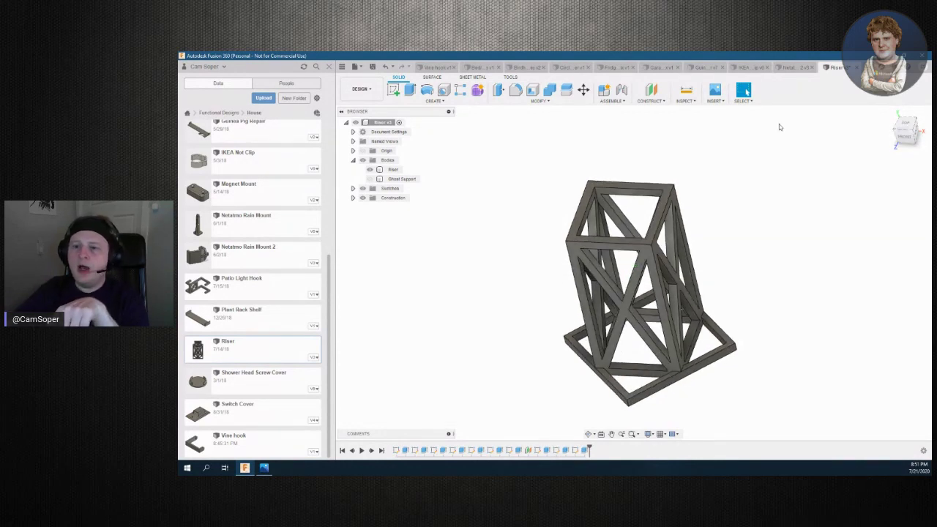
Show the Ghost Support body again and view the riser from front and angled sides
left_click(403, 179)
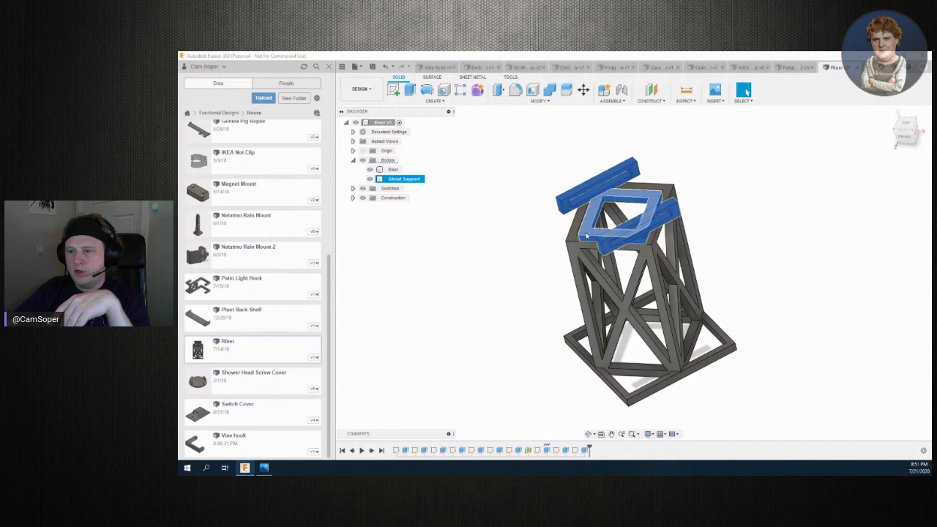
left_click(812, 284)
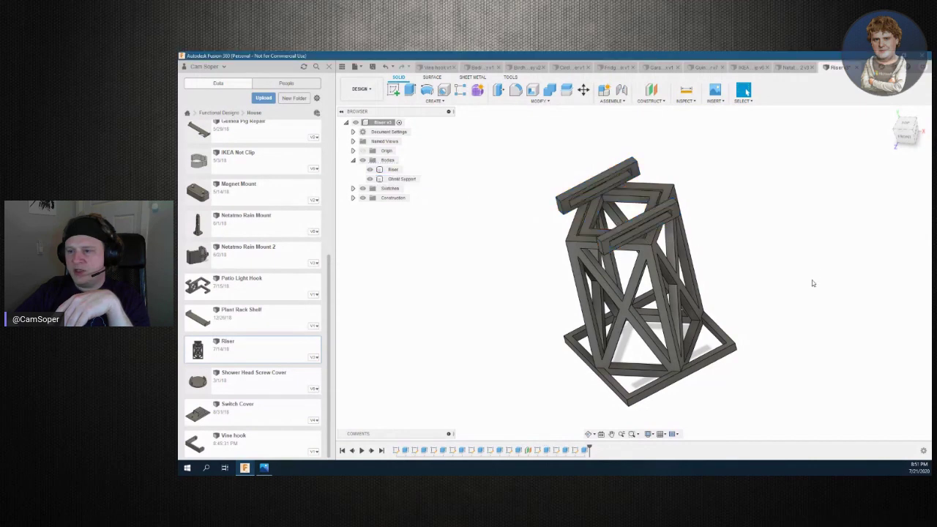
left_click(906, 138)
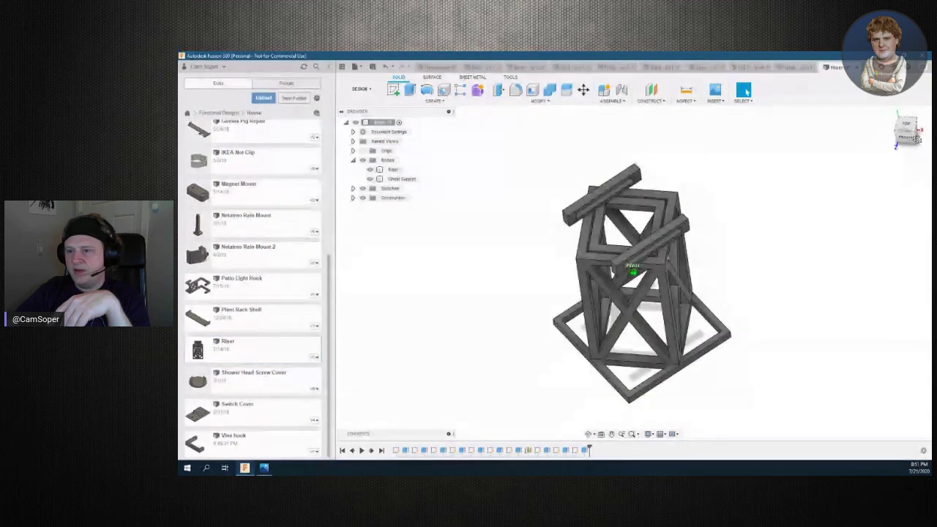
left_click_drag(906, 136, 907, 132)
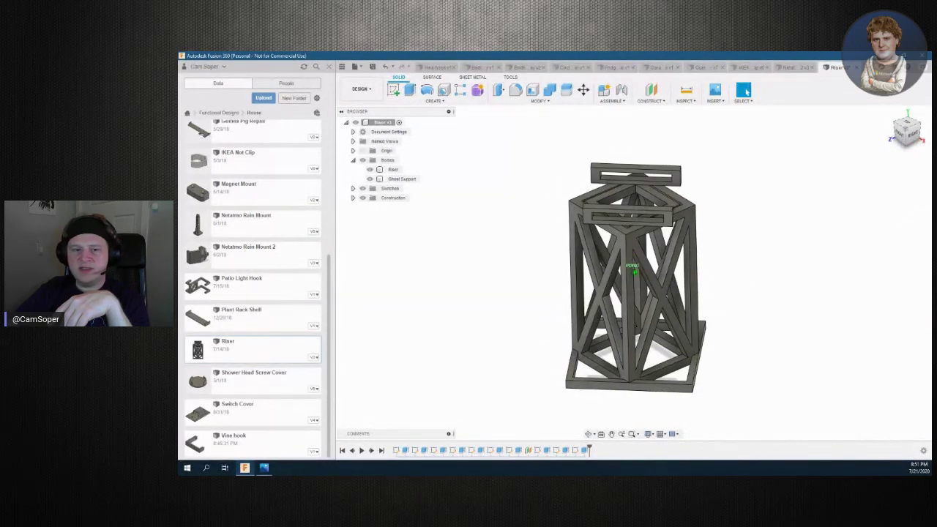
middle_click_drag(476, 399, 511, 396, "shift")
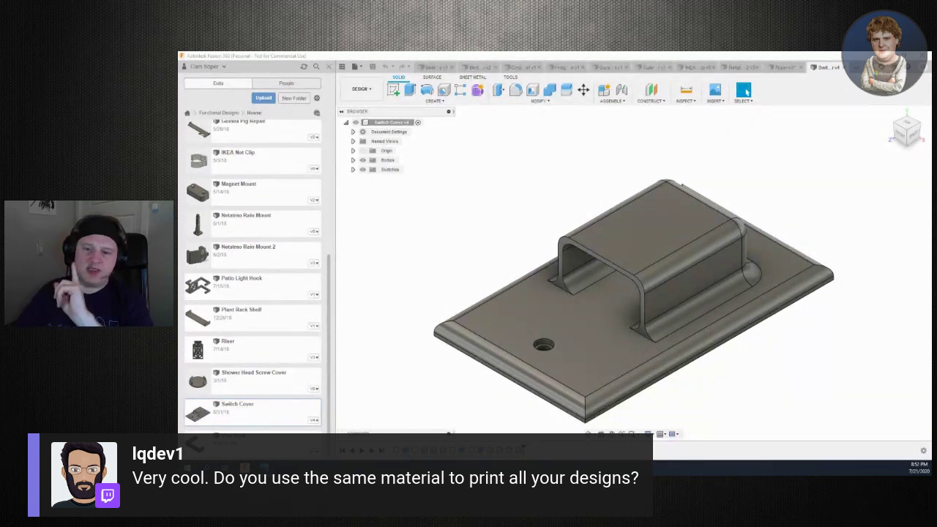
Orbit the Netatmo Rain Mount 2 and Patio Light Hook, and measure the hook's 38.00 mm edge
scroll(253, 298, "up", 1)
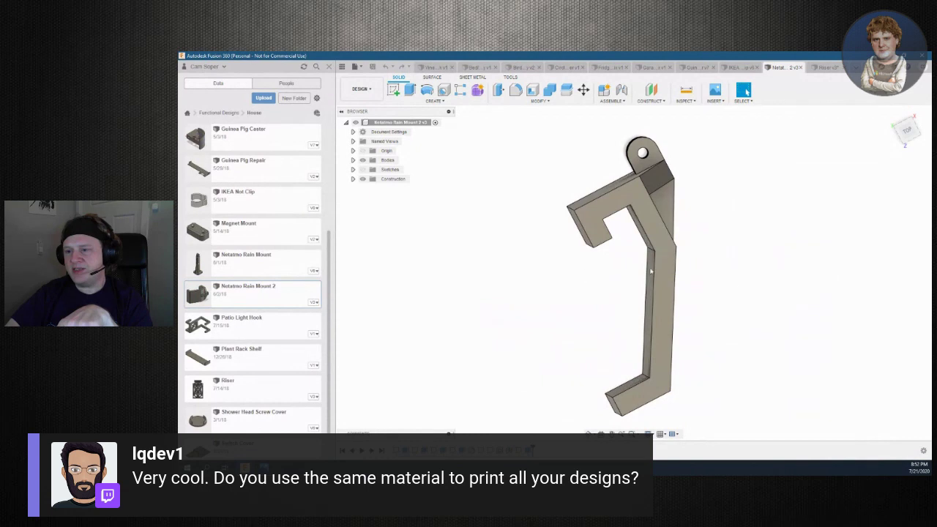
left_click_drag(881, 164, 874, 145)
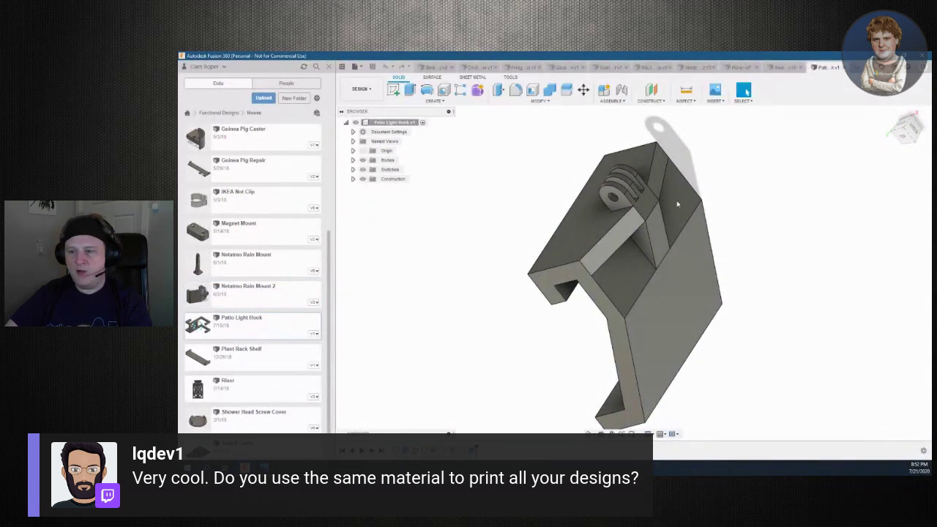
mouse_move(634, 271)
middle_mouse_down("shift")
mouse_move(655, 275)
mouse_move(634, 273)
middle_mouse_up("shift")
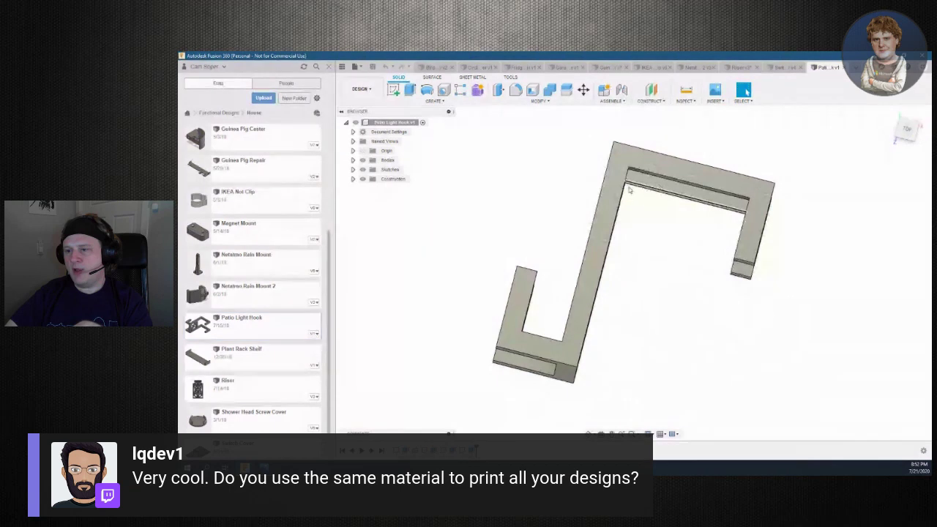
left_click(662, 178)
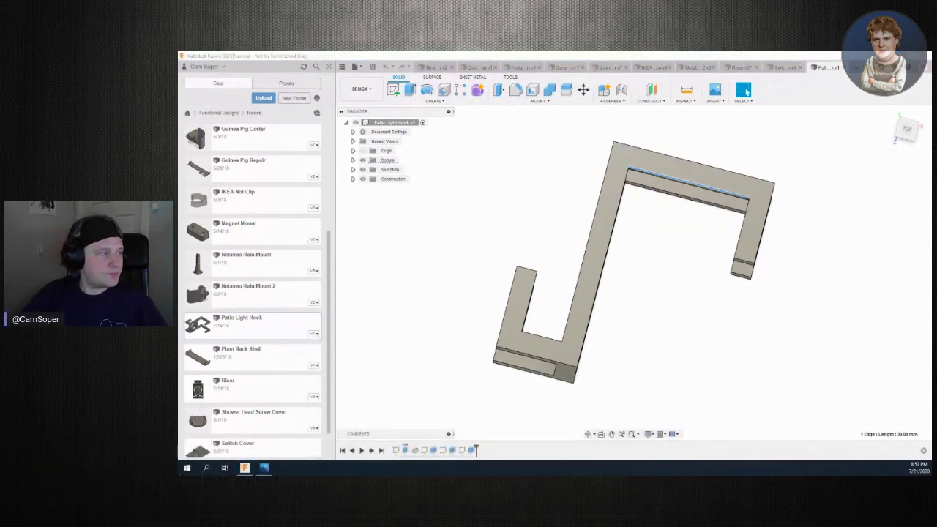
scroll(250, 410, "down", 1)
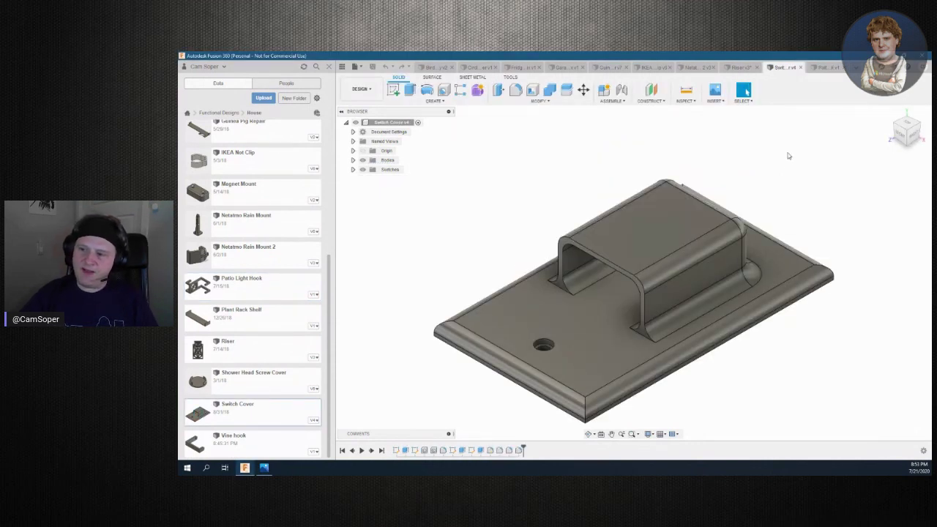
left_click(890, 112)
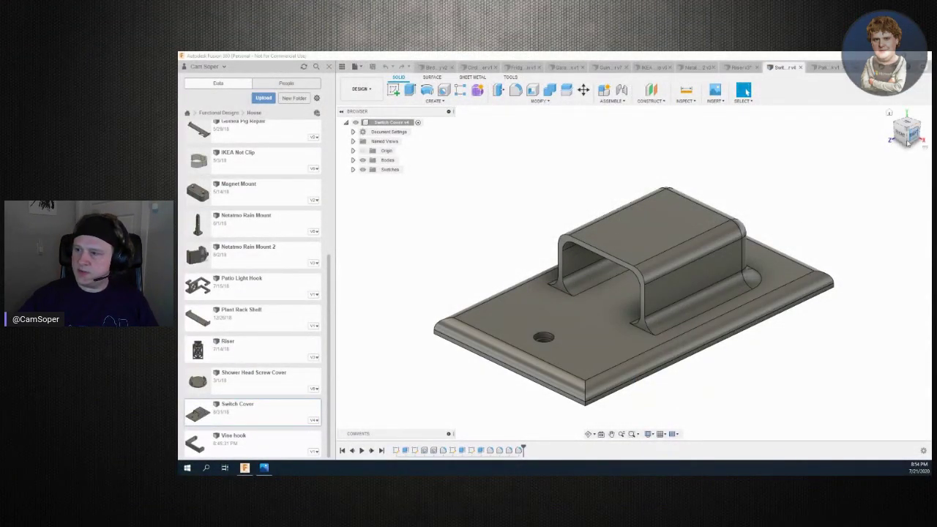
View the Switch Cover face-on from the ViewCube Top, turn it 90° and back, then go up to Functional Designs
mouse_move(906, 130)
left_mouse_down()
mouse_move(887, 146)
mouse_move(859, 242)
left_mouse_up()
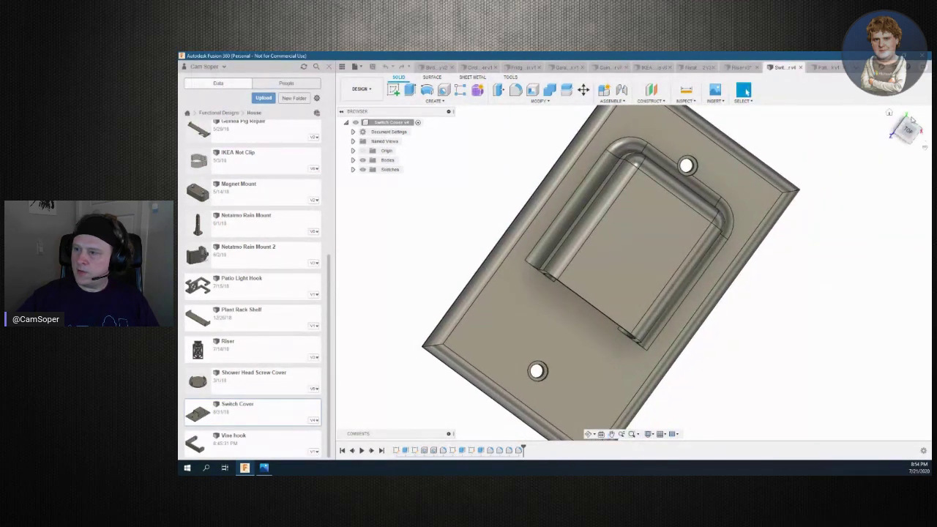
mouse_move(907, 145)
left_mouse_down()
mouse_move(894, 146)
mouse_move(908, 128)
left_mouse_up()
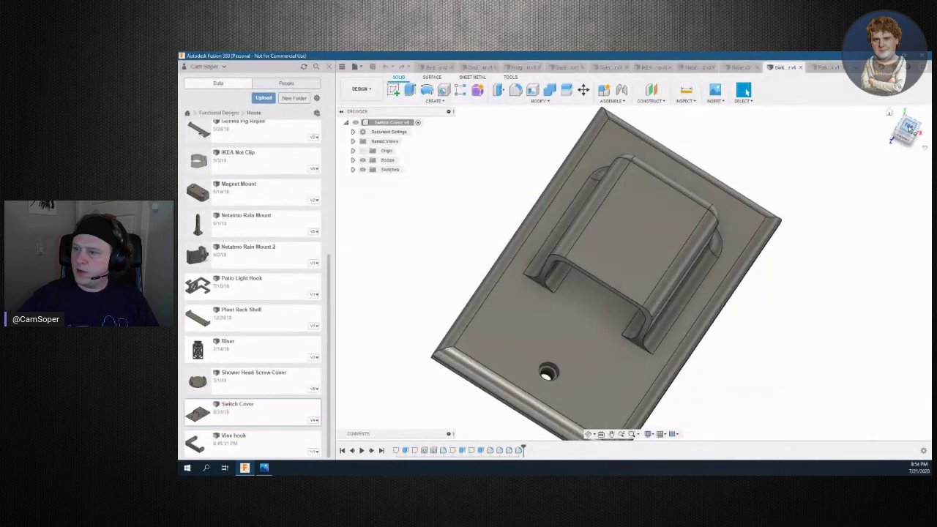
left_click(908, 128)
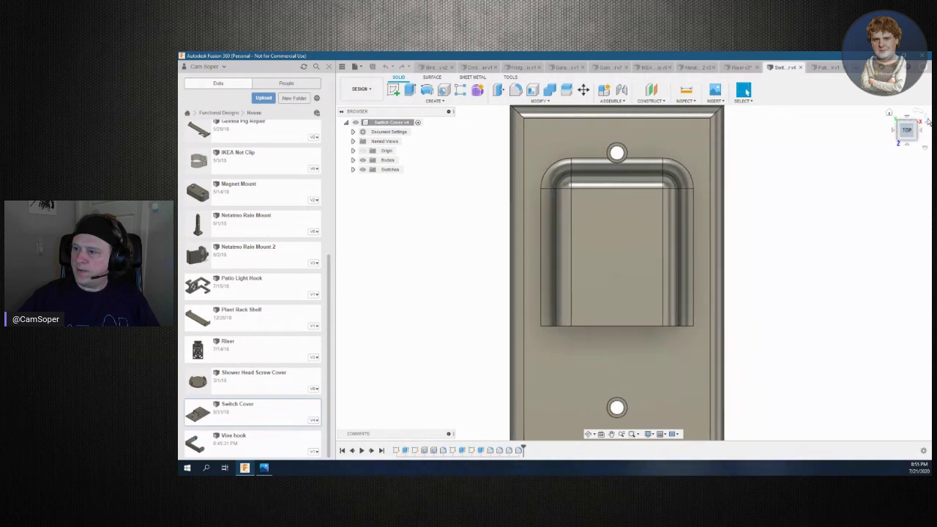
left_click(926, 122)
left_click(924, 130)
left_click_drag(914, 130, 825, 169)
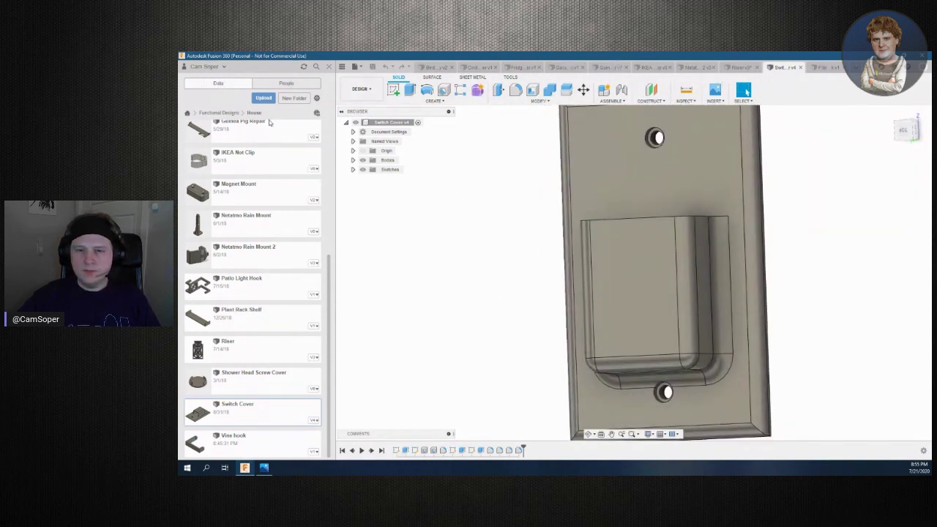
left_click(218, 113)
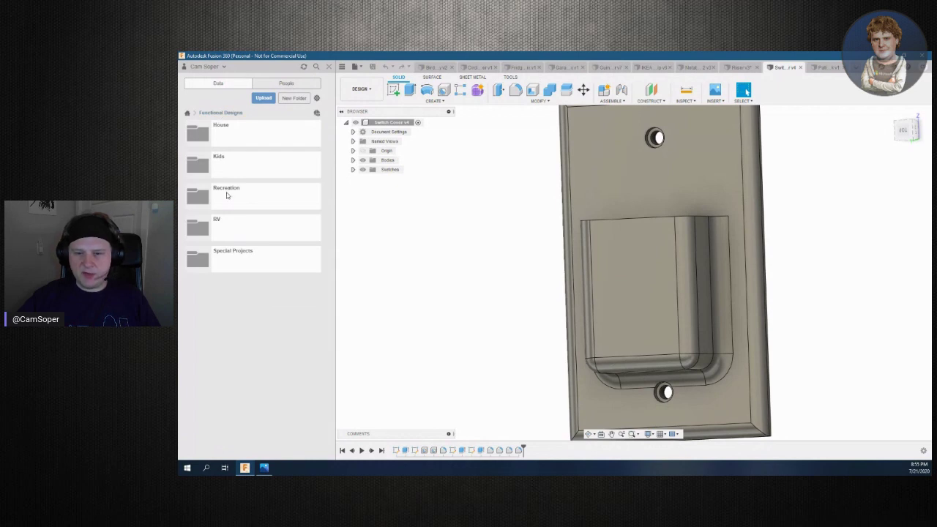
Browse the Recreation folder, then open the Pixel Marker design from the Kids folder
left_click(227, 195)
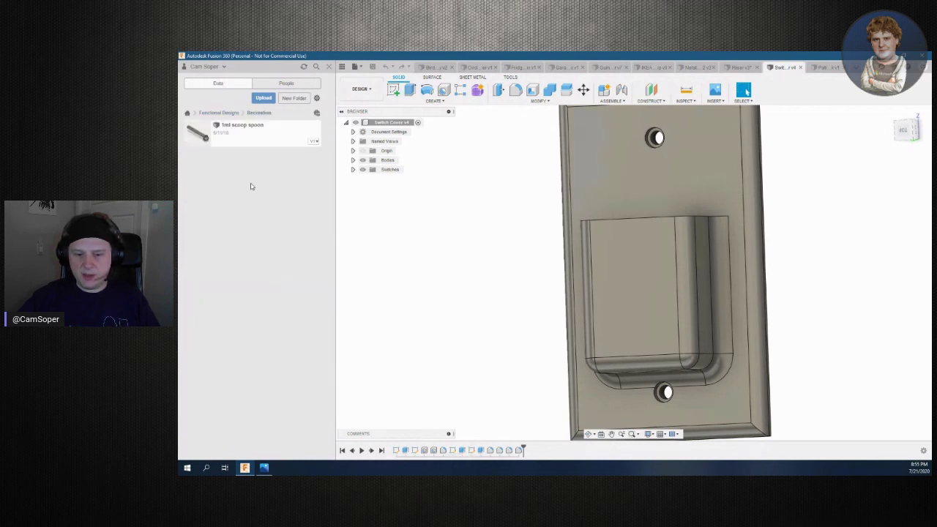
left_click(220, 113)
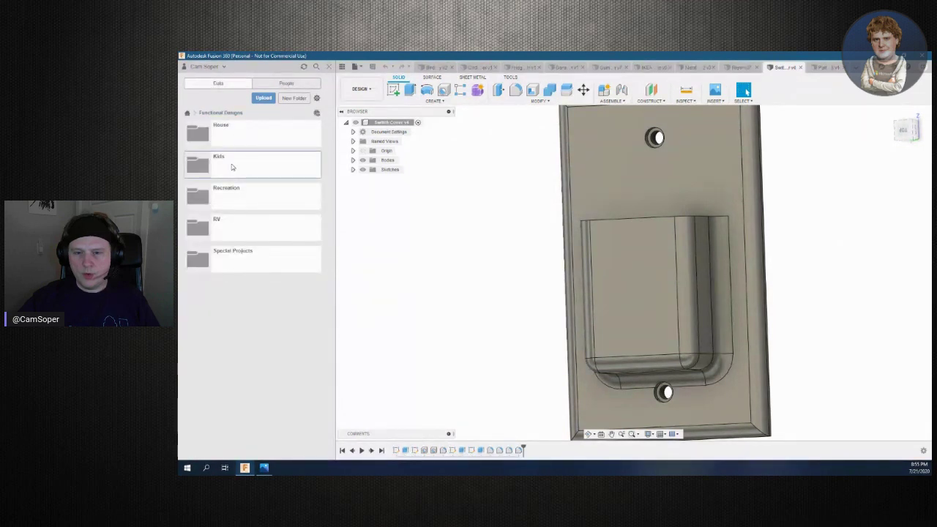
left_click(231, 166)
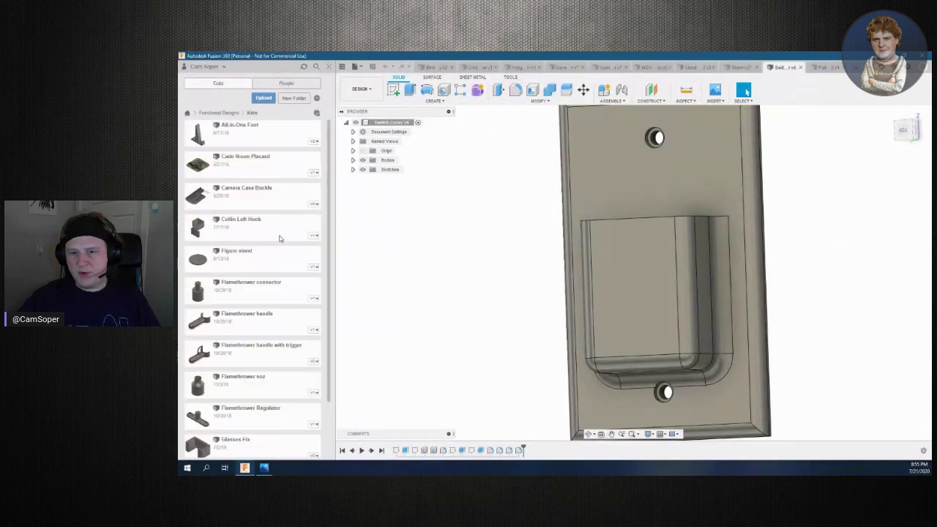
scroll(279, 223, "down", 2)
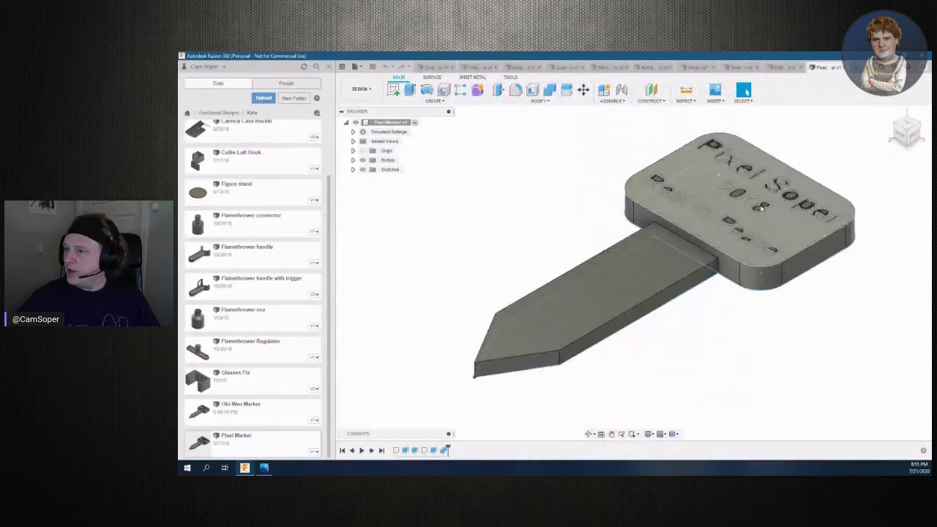
Orbit and pan the Pixel Marker to read its 2018 engraving, then return to Functional Designs
mouse_move(906, 130)
left_mouse_down()
mouse_move(898, 135)
mouse_move(905, 133)
left_mouse_up()
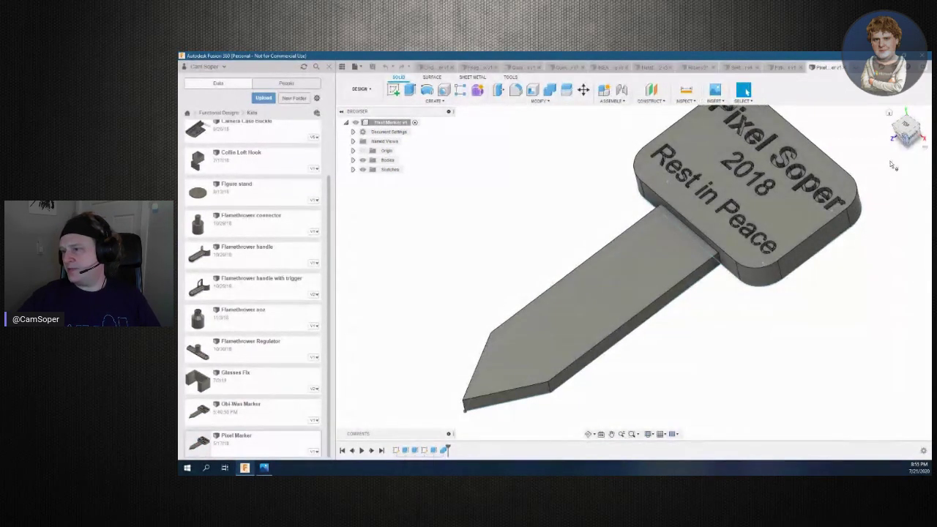
middle_click_drag(842, 274, 791, 381)
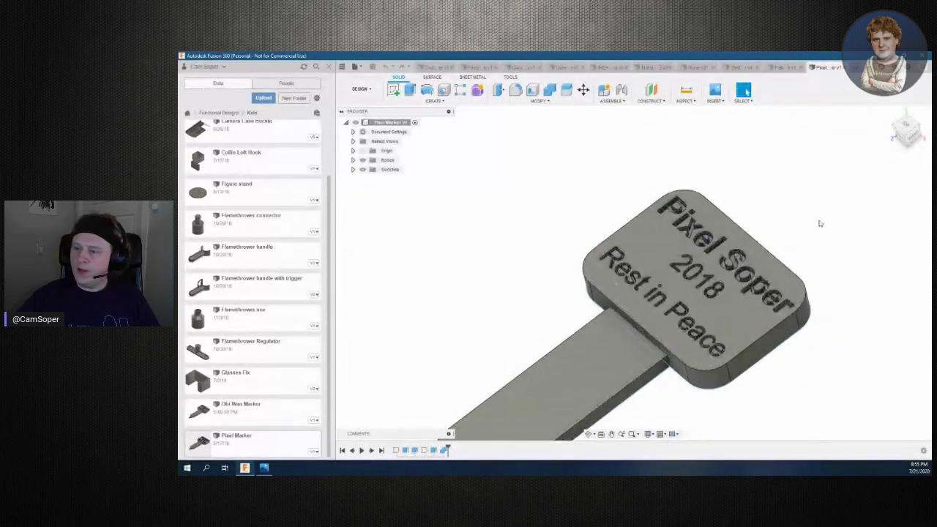
scroll(269, 383, "up", 2)
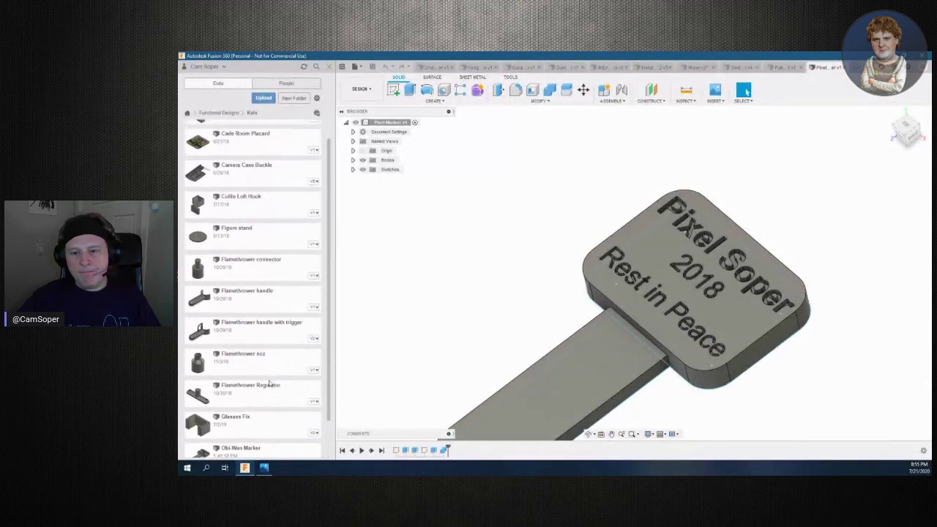
left_click(234, 114)
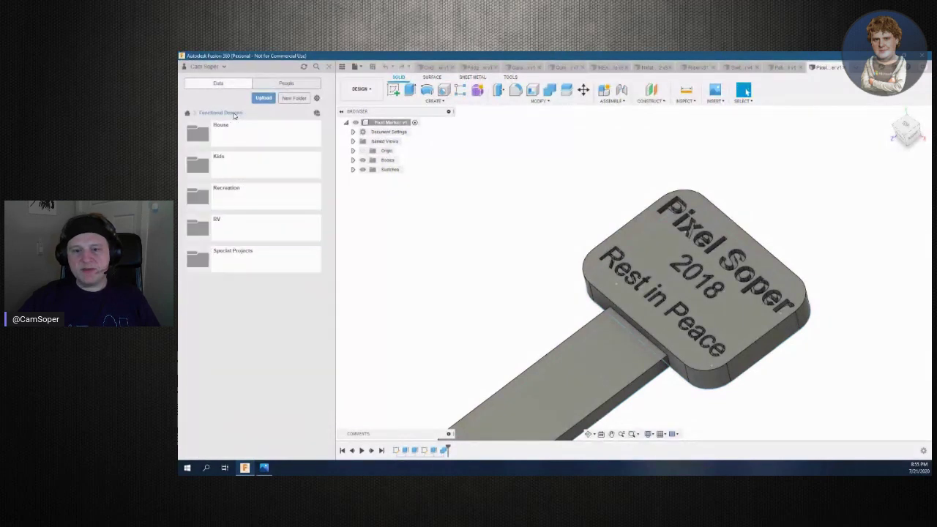
Open the RV Vent Clip from the RV folder and orbit it to a top-down view
left_click(232, 226)
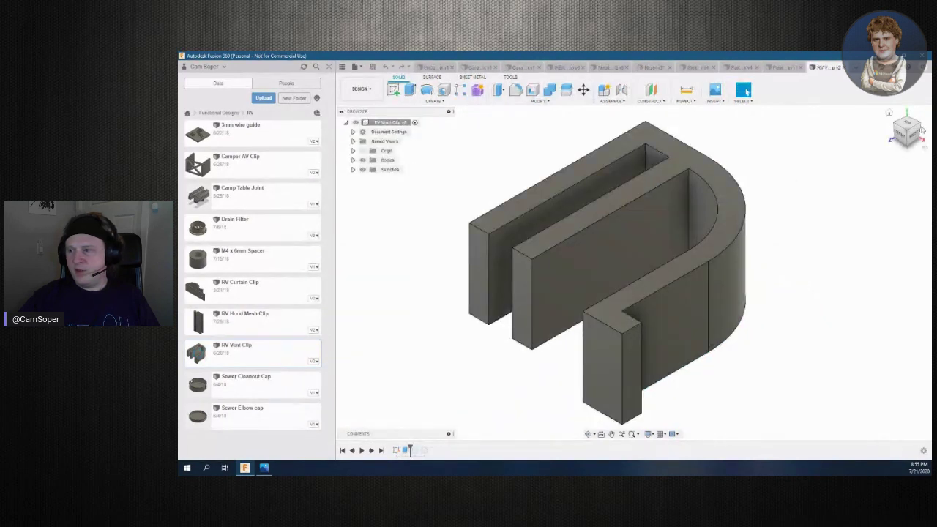
left_click_drag(909, 136, 915, 158)
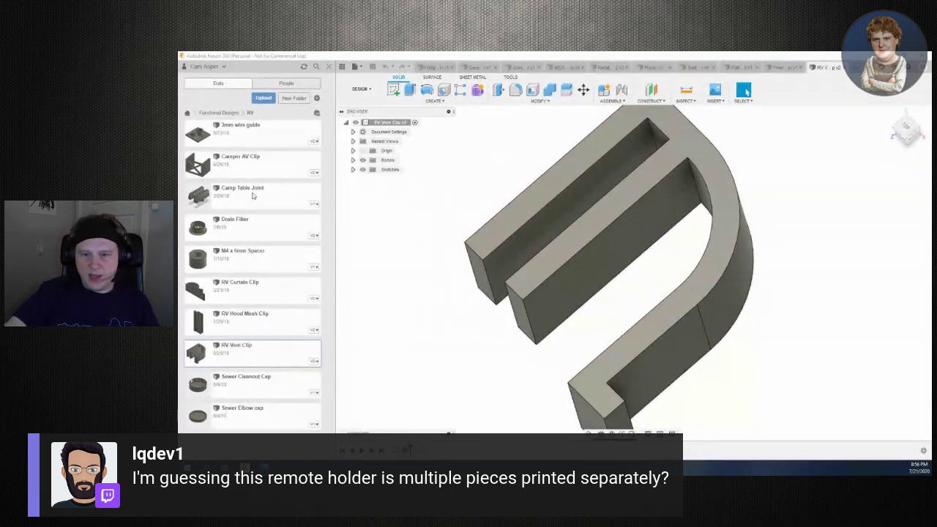
Open Switch Cover from Functional Designs > House and orbit it to a tilted view
left_click(220, 112)
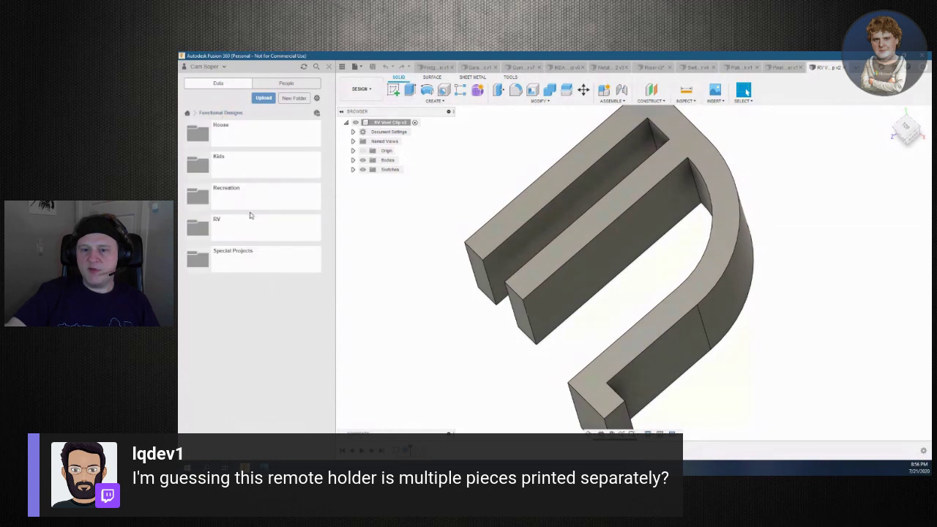
left_click(223, 139)
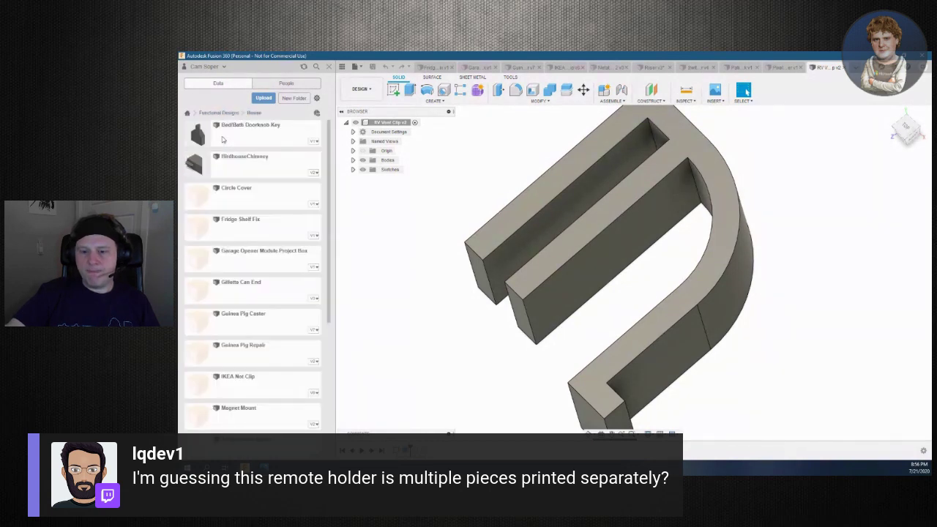
scroll(259, 409, "down", 5)
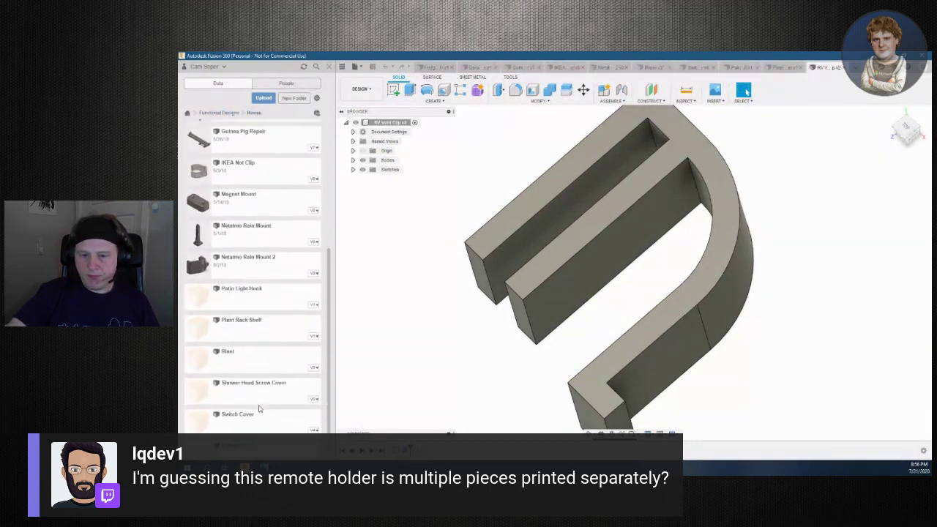
double_click(239, 406)
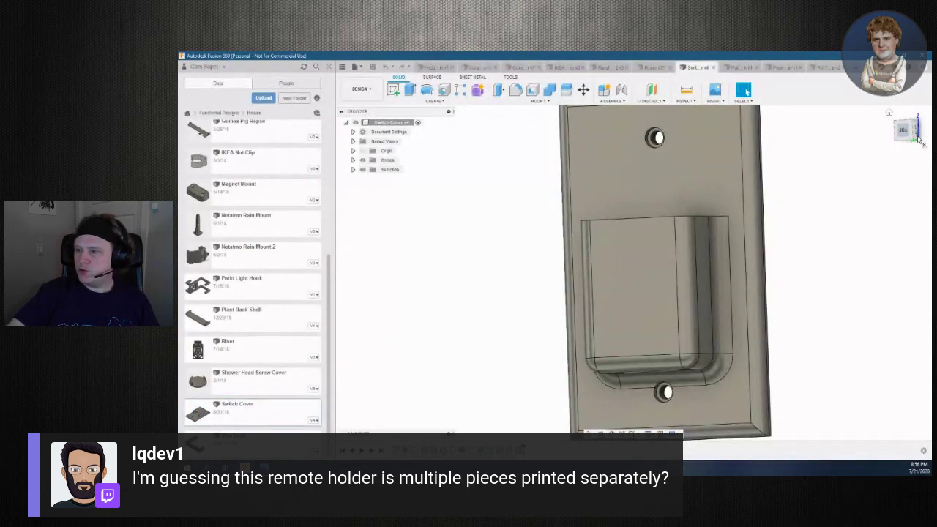
left_click_drag(919, 143, 898, 143)
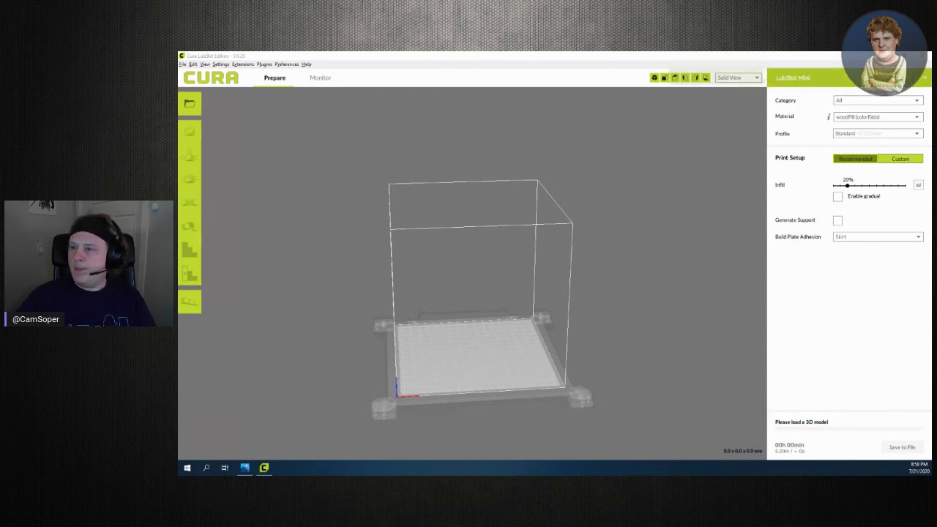
Open the LulzBot Mini printer dropdown in the right-hand settings panel
left_click(925, 79)
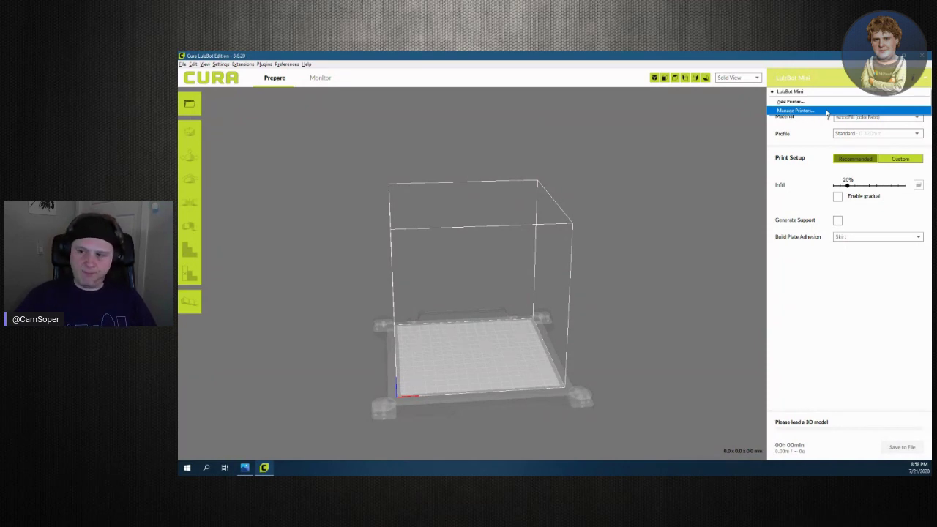
Open Preferences > Printers via Manage Printers and start Connect OctoPrint for the LulzBot Mini
left_click(825, 111)
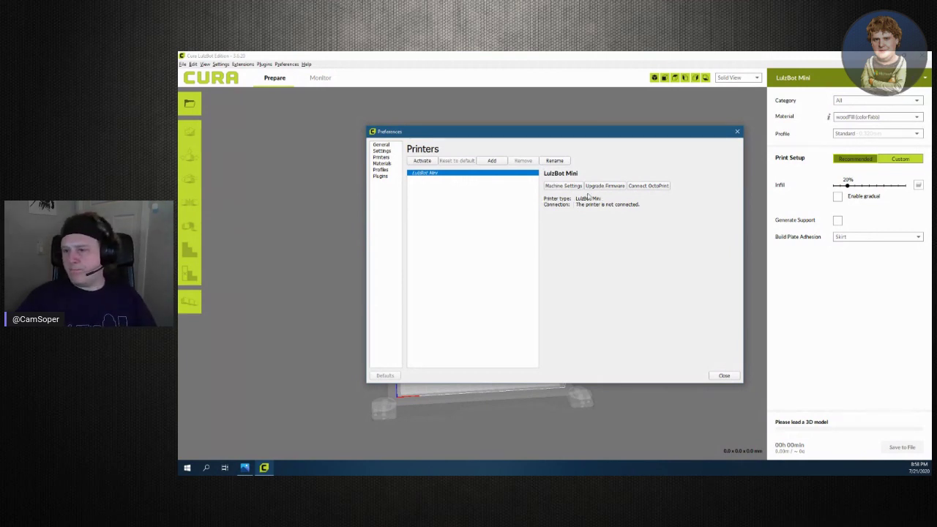
left_click(642, 187)
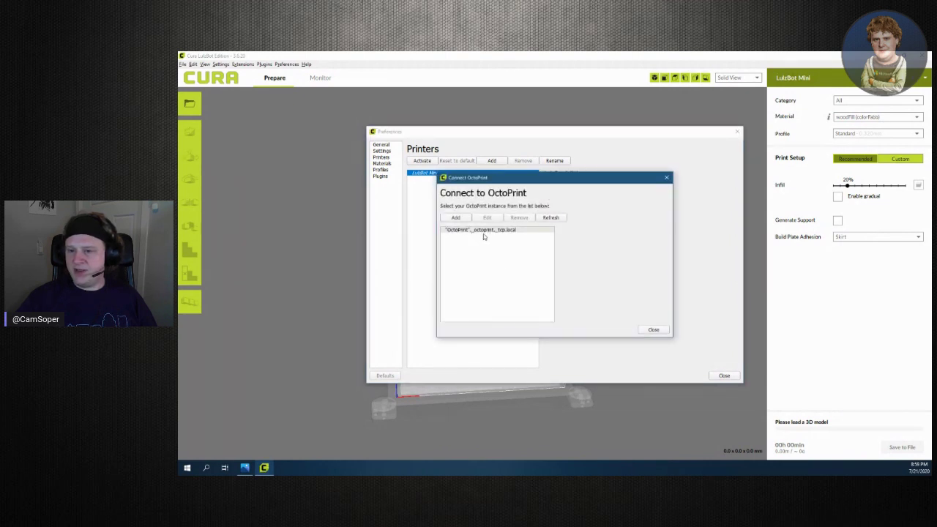
Select the discovered OctoPrint instance and shift the connection dialog slightly left
left_click(475, 230)
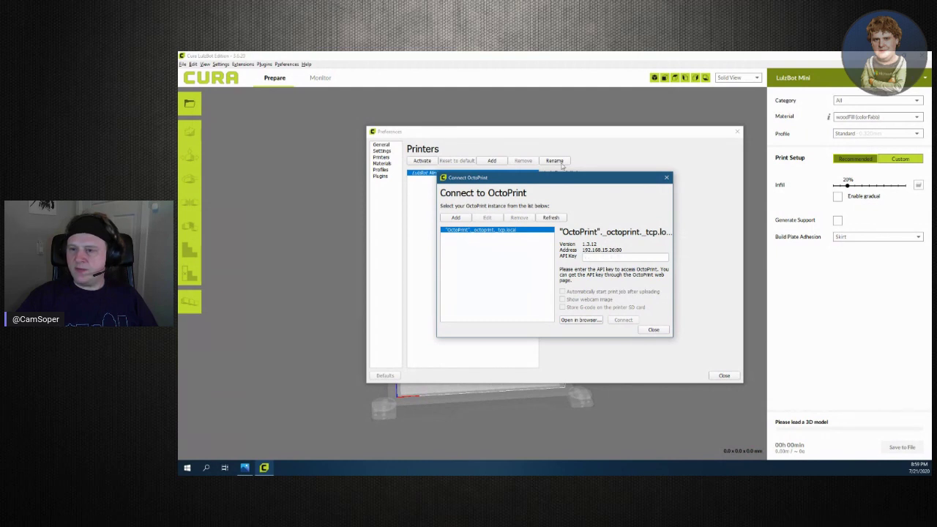
mouse_move(568, 181)
left_mouse_down()
mouse_move(530, 191)
mouse_move(551, 188)
left_mouse_up()
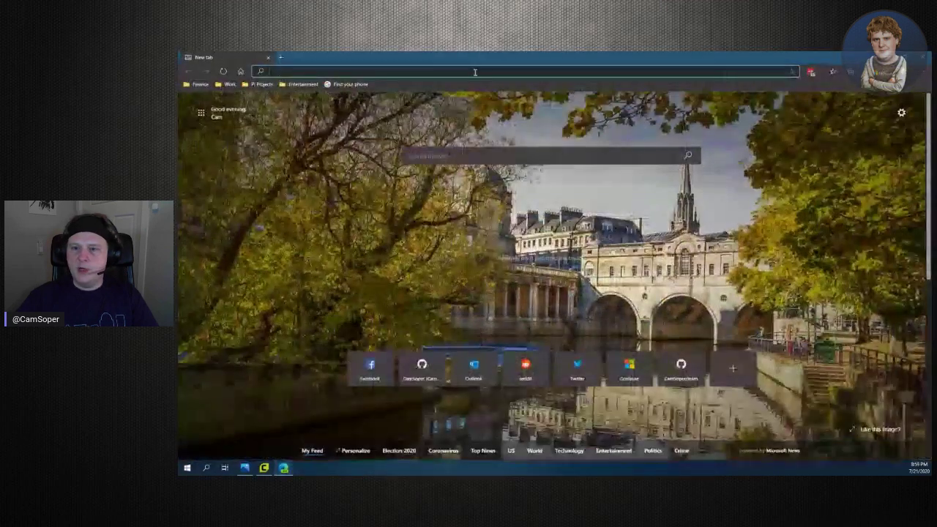
type("http://")
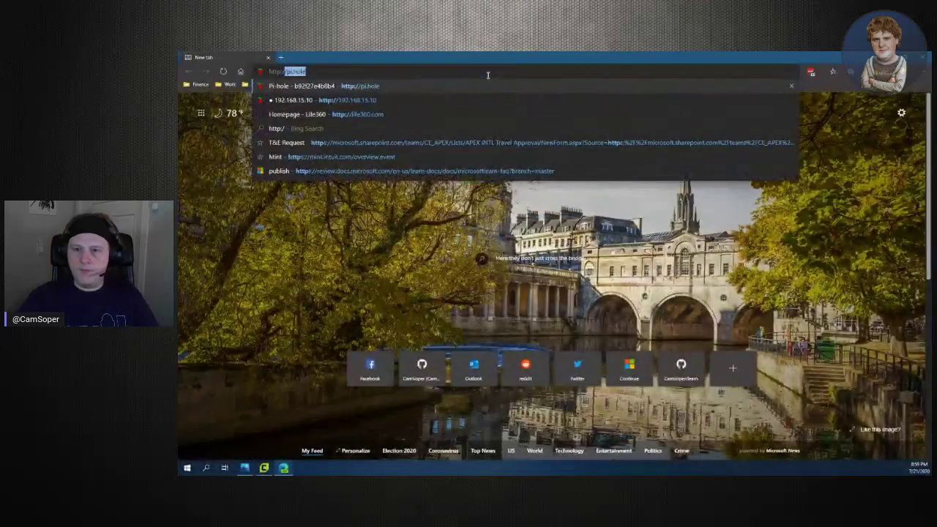
type("octop")
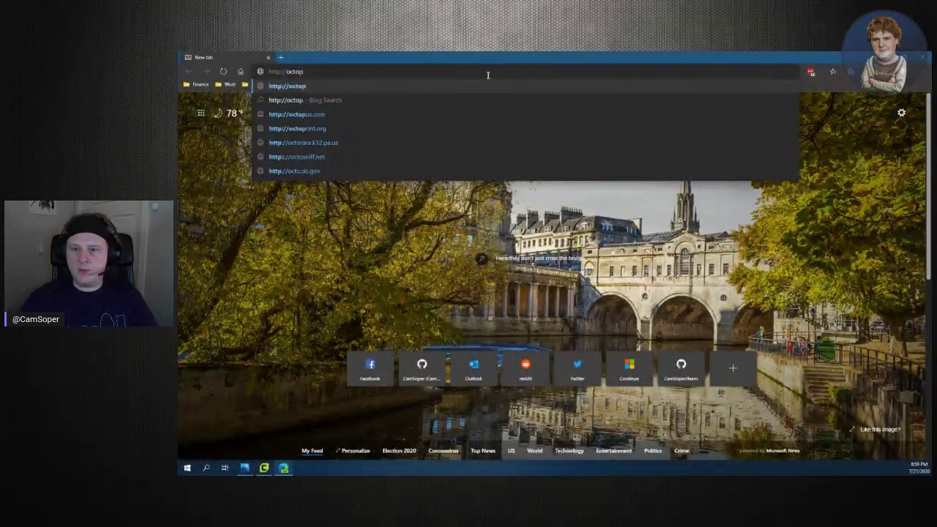
type("i")
key("Return")
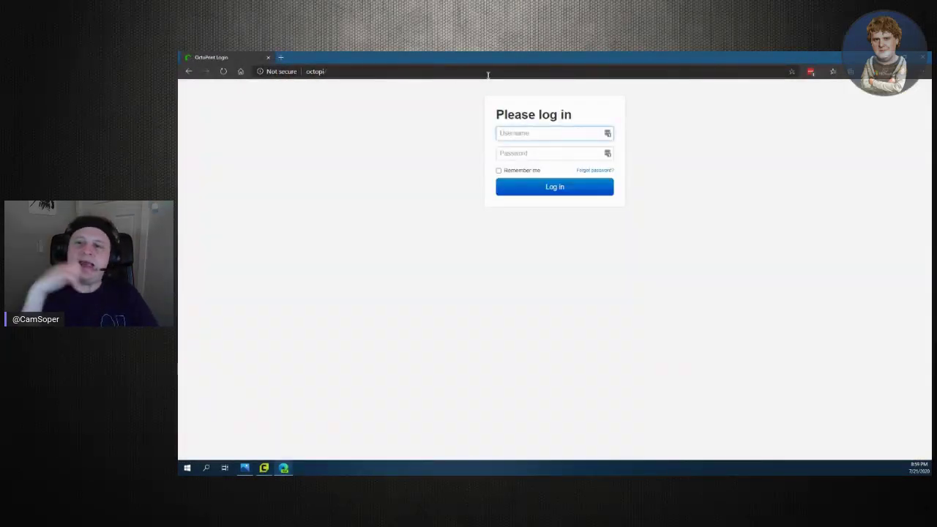
Log in to OctoPrint with Remember me using the saved LastPass OctoPi admin entry, closing the extra tab
left_click(498, 170)
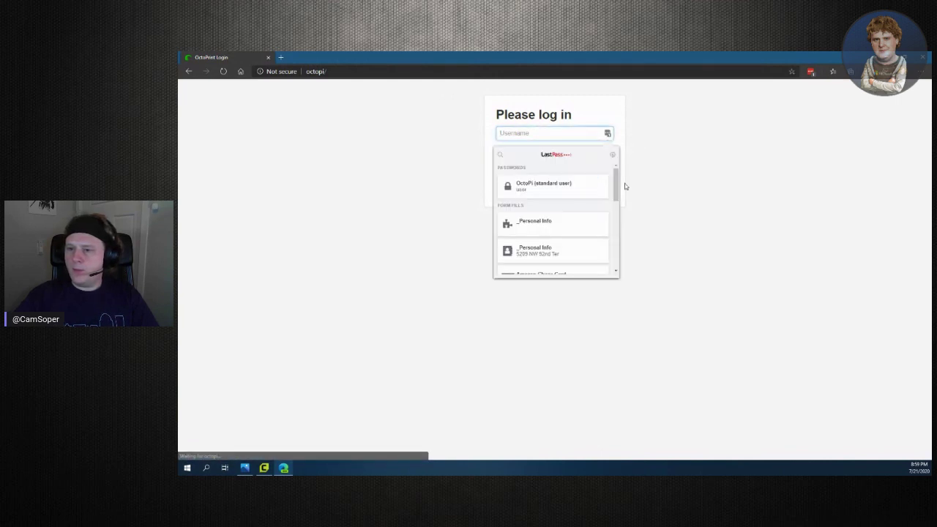
left_click(637, 200)
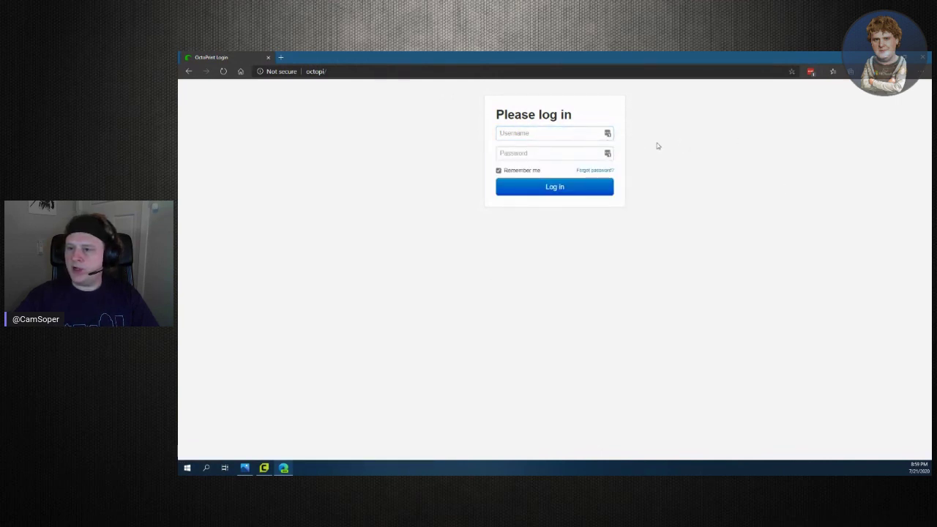
left_click(811, 72)
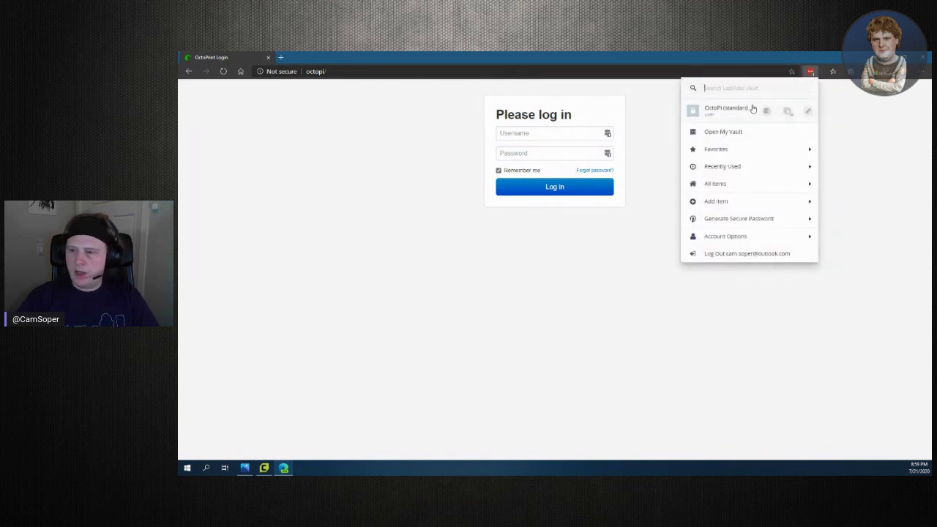
type("octopi")
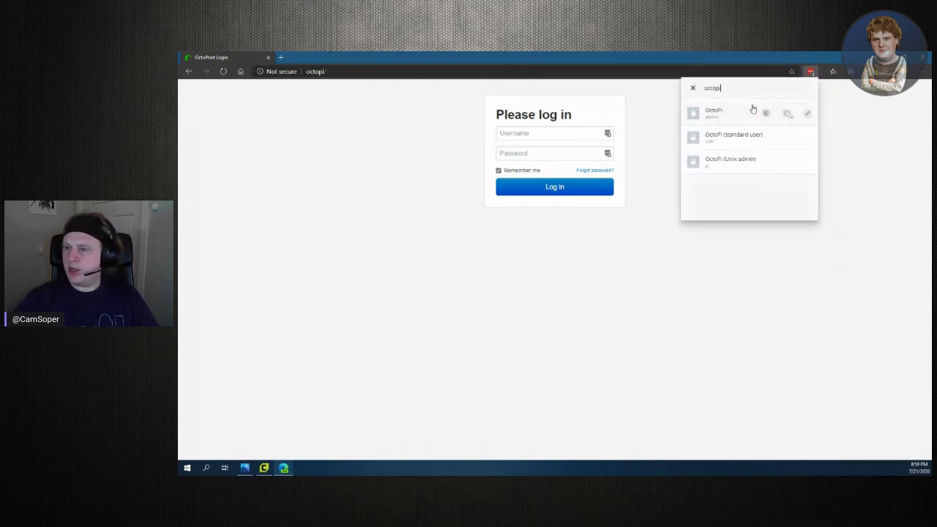
left_click(767, 112)
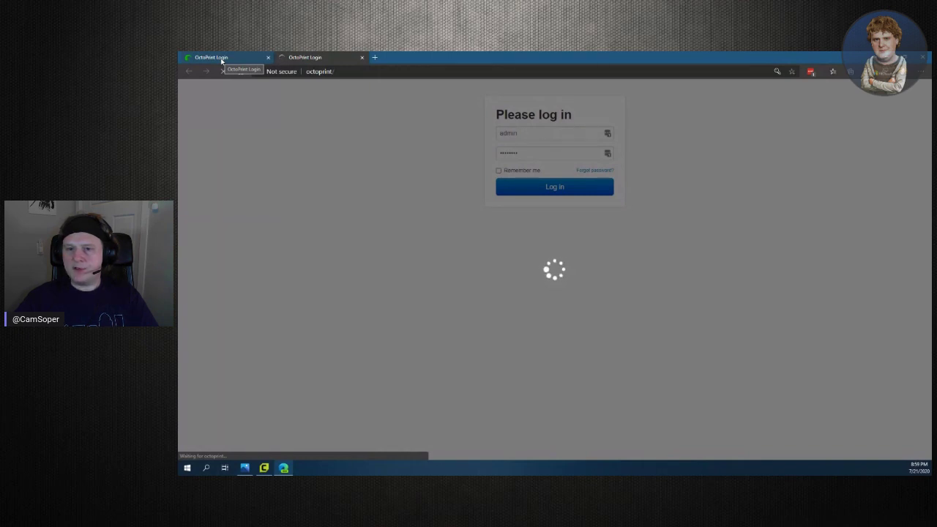
middle_click(222, 59)
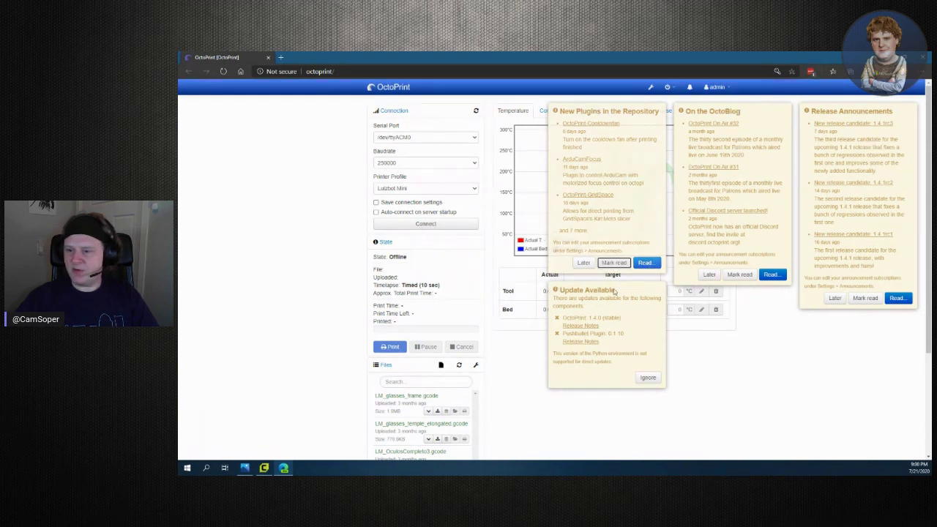
Dismiss the Update Available, OctoBlog and Release Announcements notices, then show the Control tab's webcam view
left_click(772, 389)
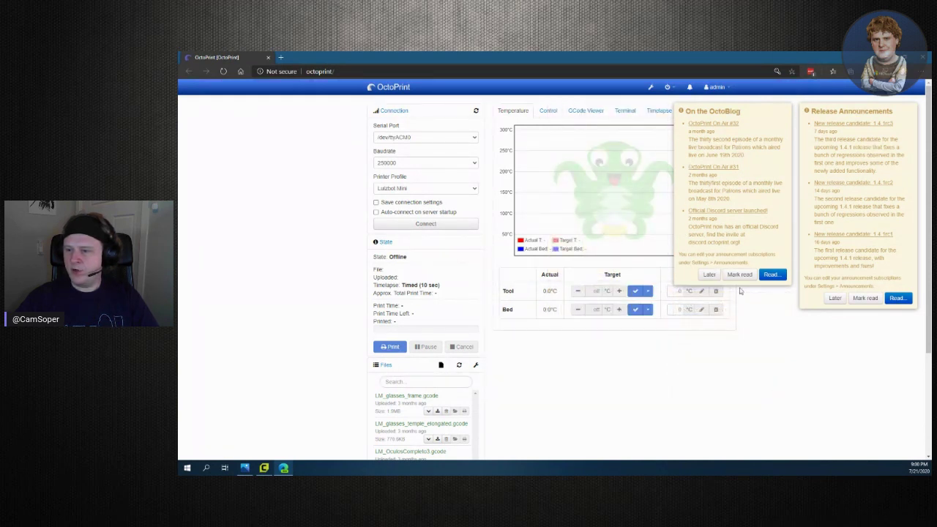
left_click(736, 275)
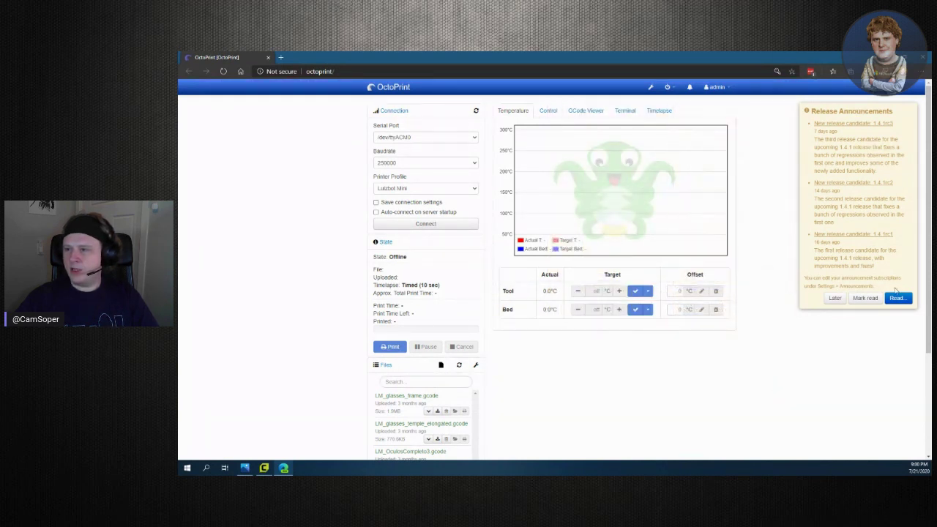
left_click(850, 301)
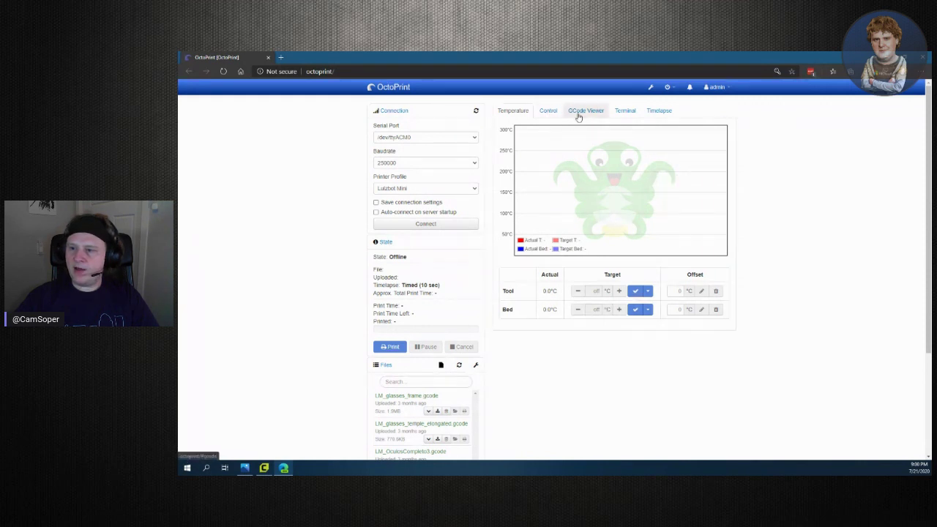
left_click(548, 110)
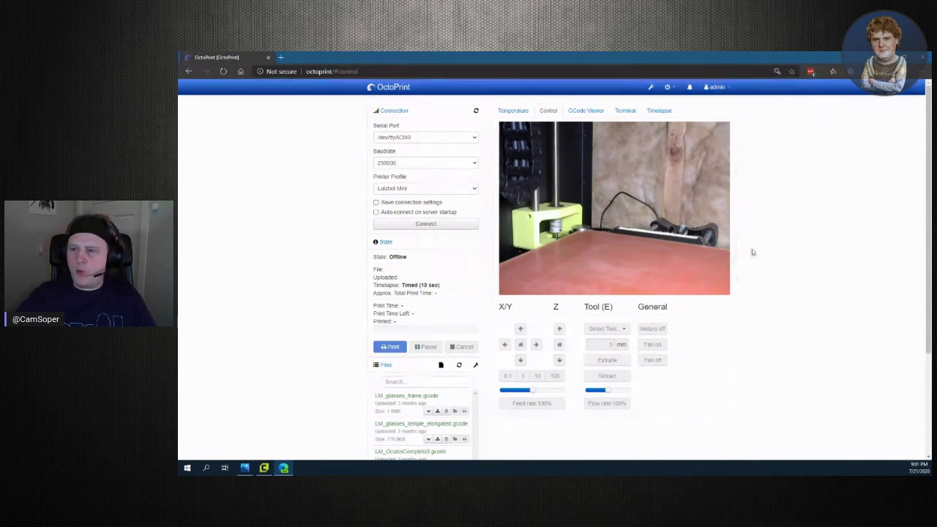
Look up the Current API Key in OctoPrint's User Settings, then return to Cura
left_click(714, 88)
left_click(697, 103)
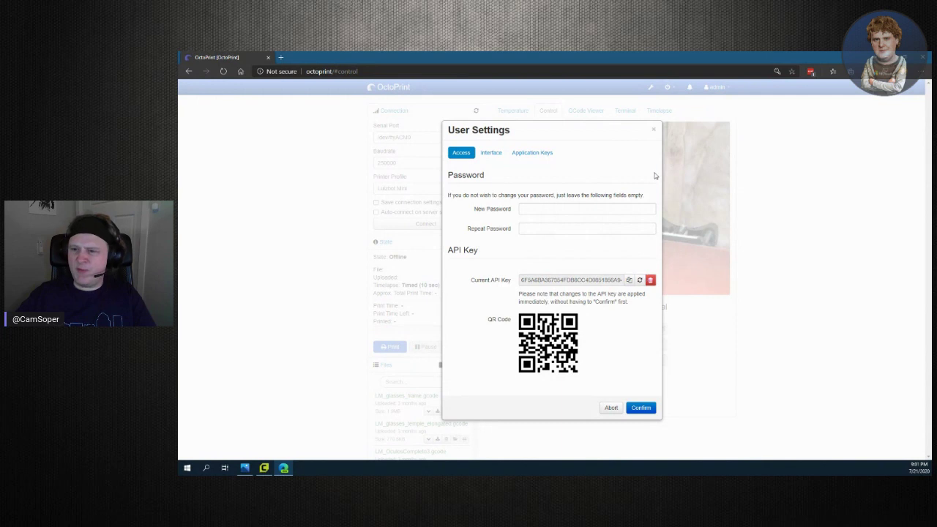
left_click(656, 132)
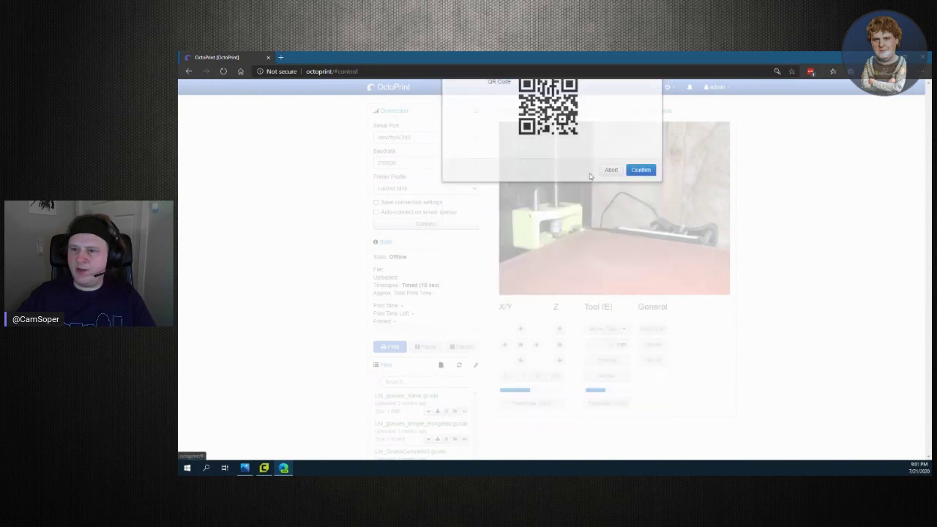
left_click(264, 467)
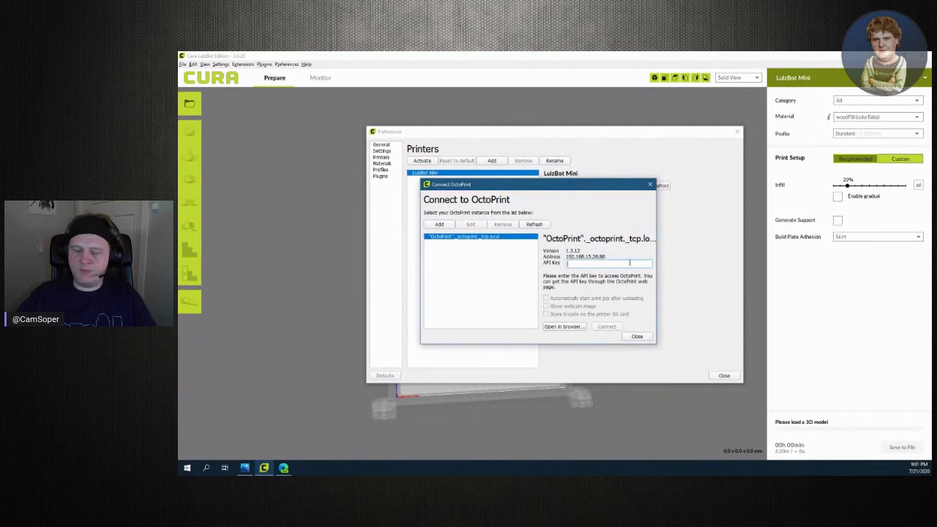
Replace the invalid API key with the correct pasted OctoPrint API key
key("ctrl+v")
key("ctrl+a")
key("BackSpace")
key("ctrl+v")
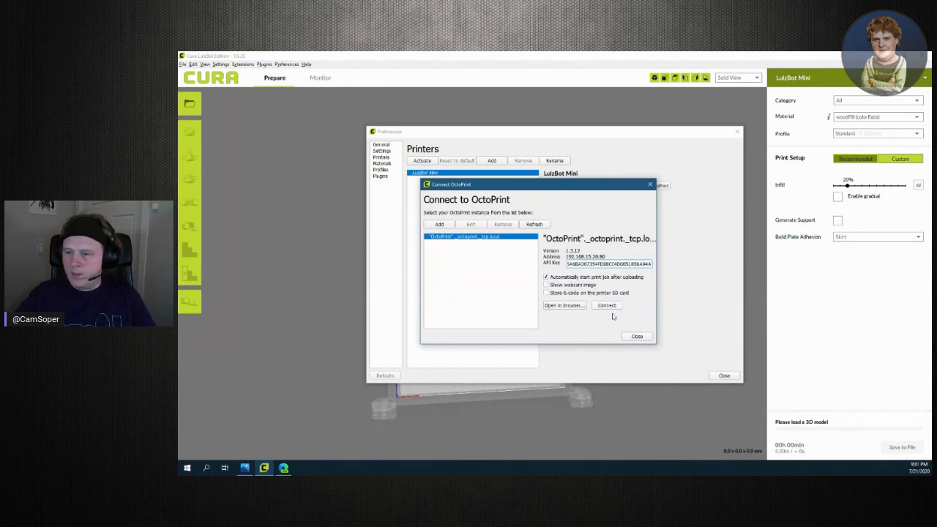
Turn off automatic print start, connect Cura, and enable saving OctoPrint's connection settings
left_click(603, 278)
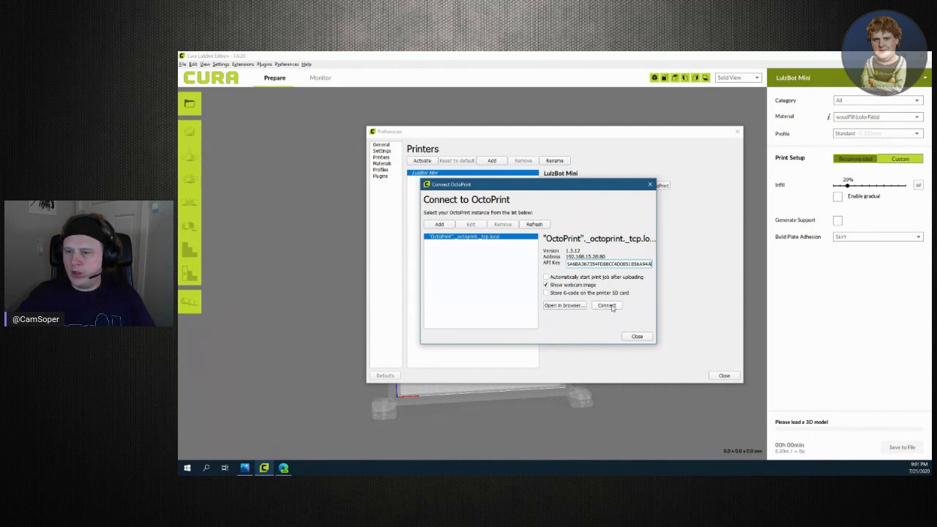
left_click(612, 306)
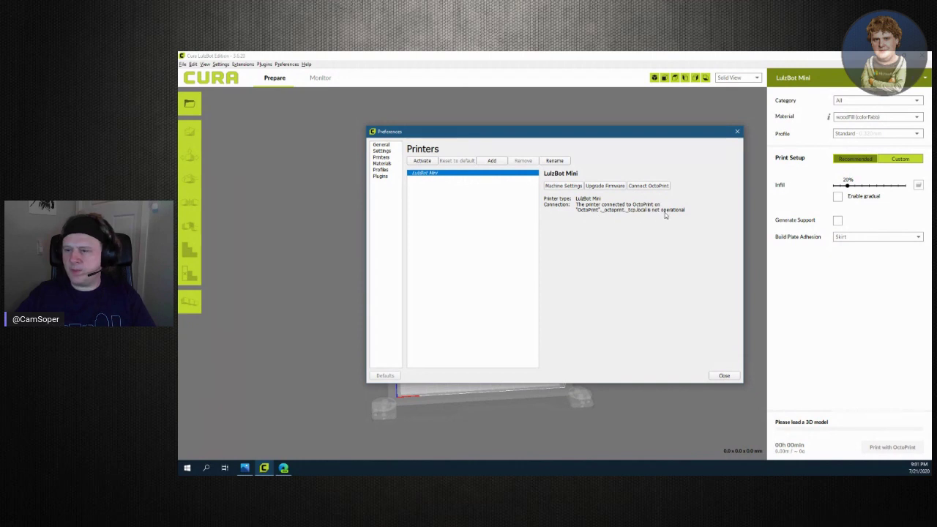
left_click(284, 467)
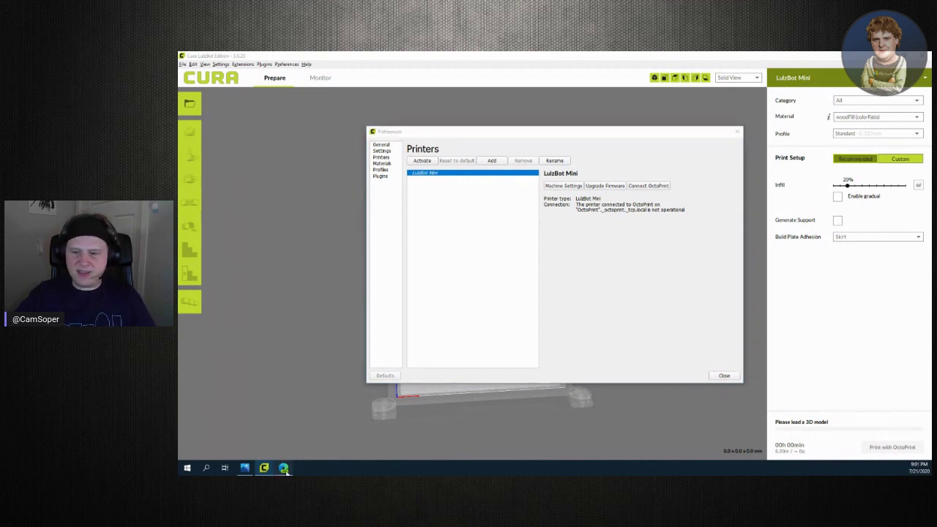
left_click(377, 202)
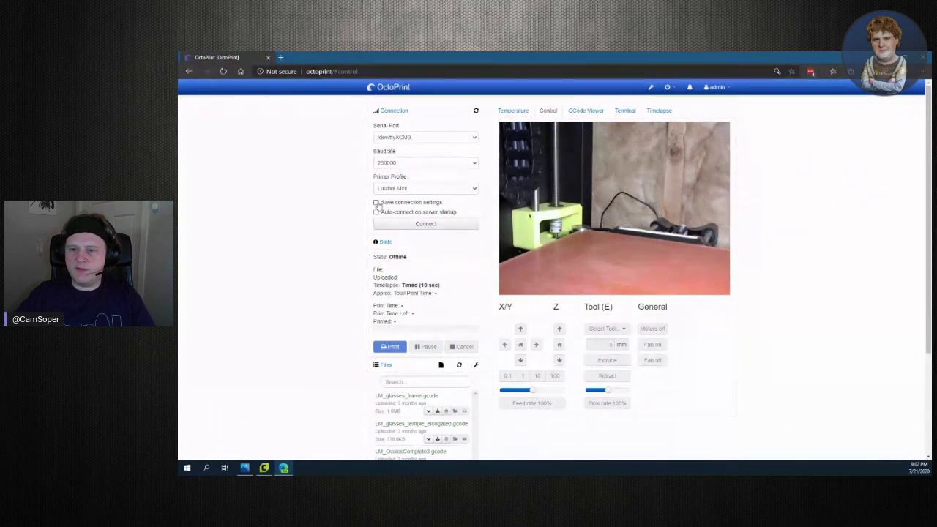
Enable auto-connect on server startup, connect OctoPrint to the printer, and return to Cura
left_click(376, 211)
left_click(402, 225)
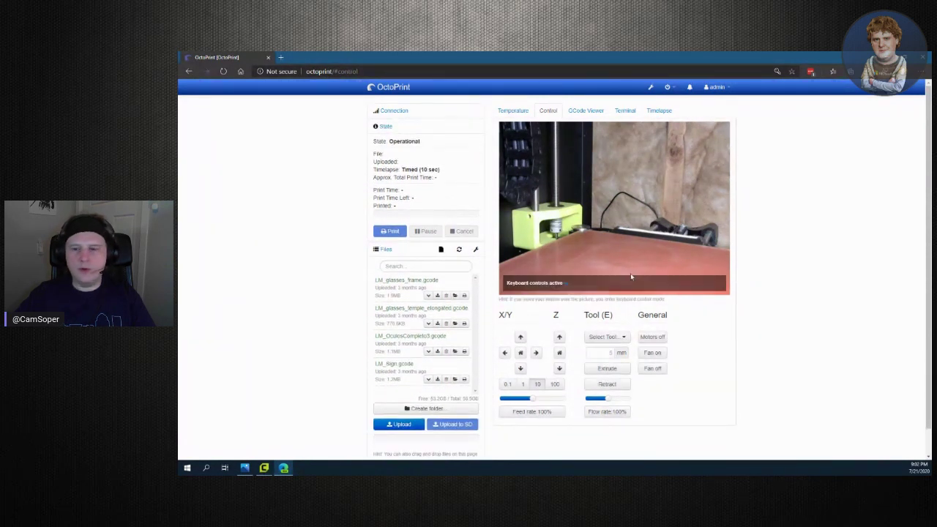
left_click(264, 468)
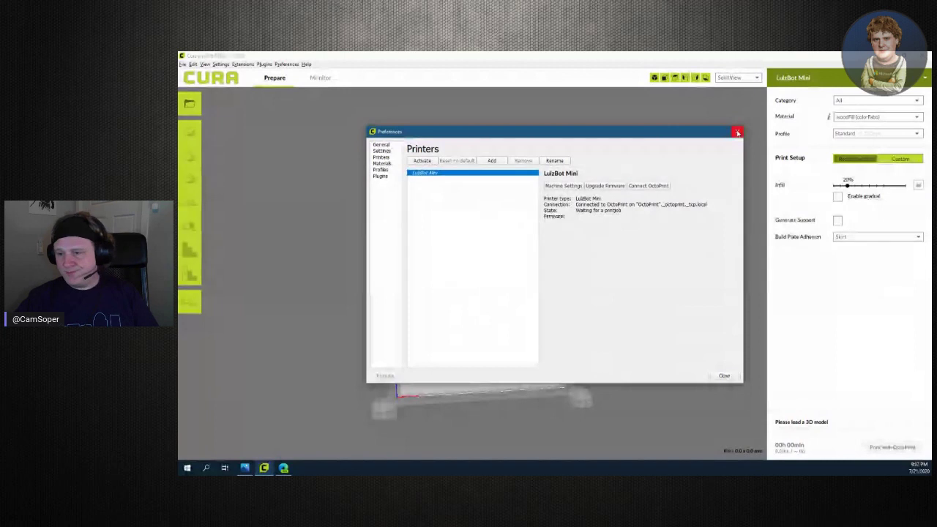
Close Preferences, look down on the build plate, and switch Print Setup to Custom
left_click(738, 132)
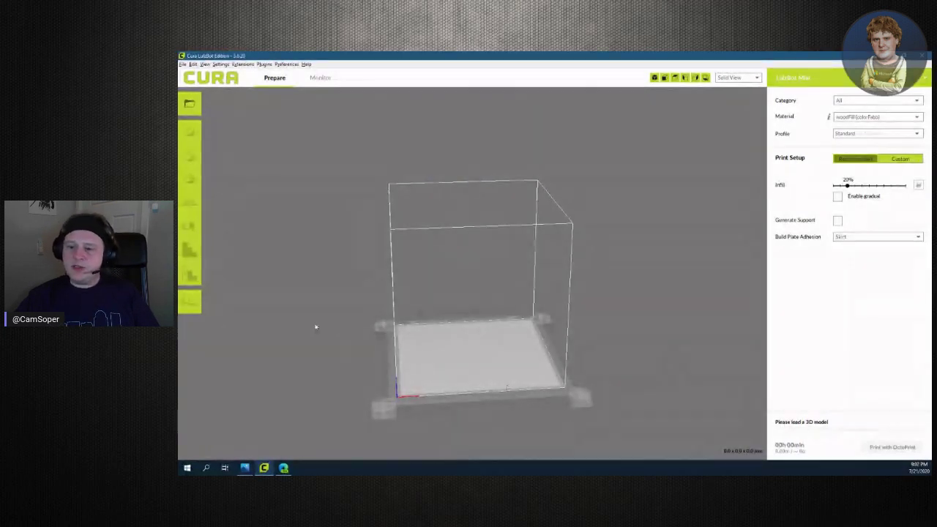
right_click_drag(471, 378, 690, 260)
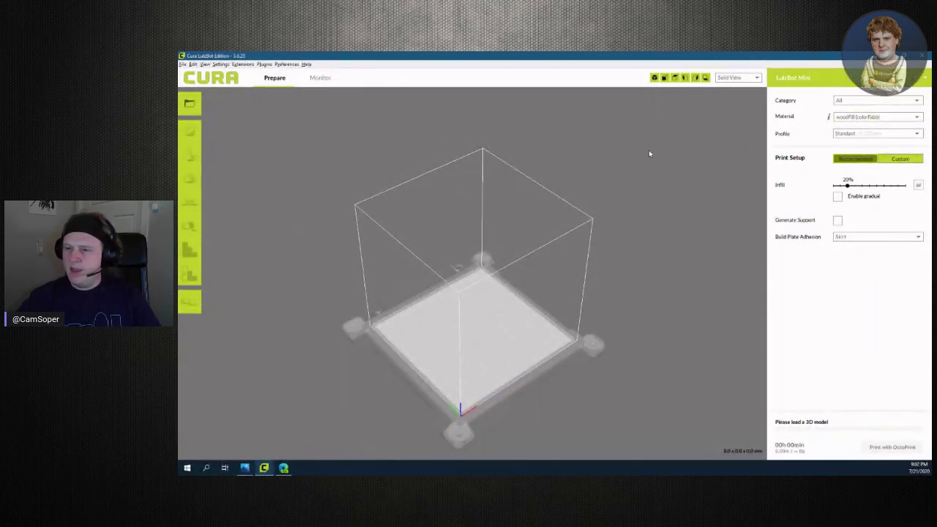
left_click(901, 158)
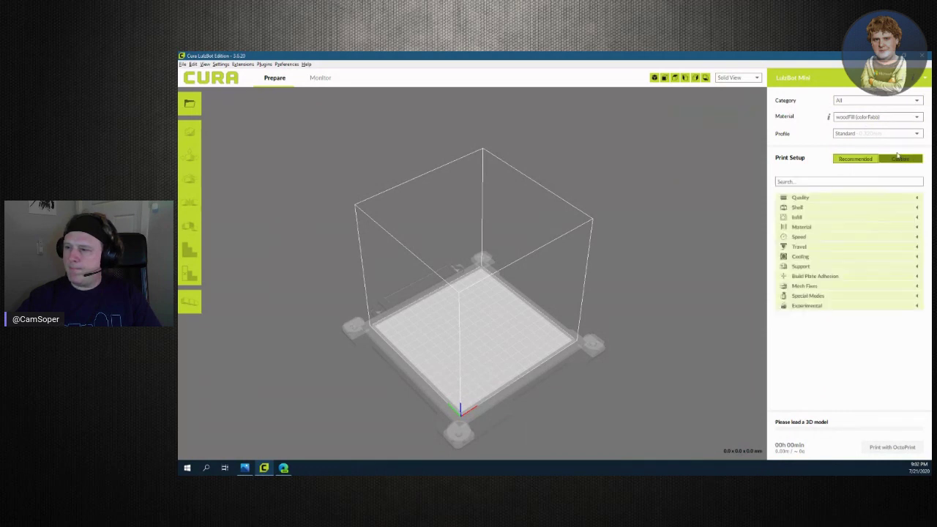
left_click(868, 118)
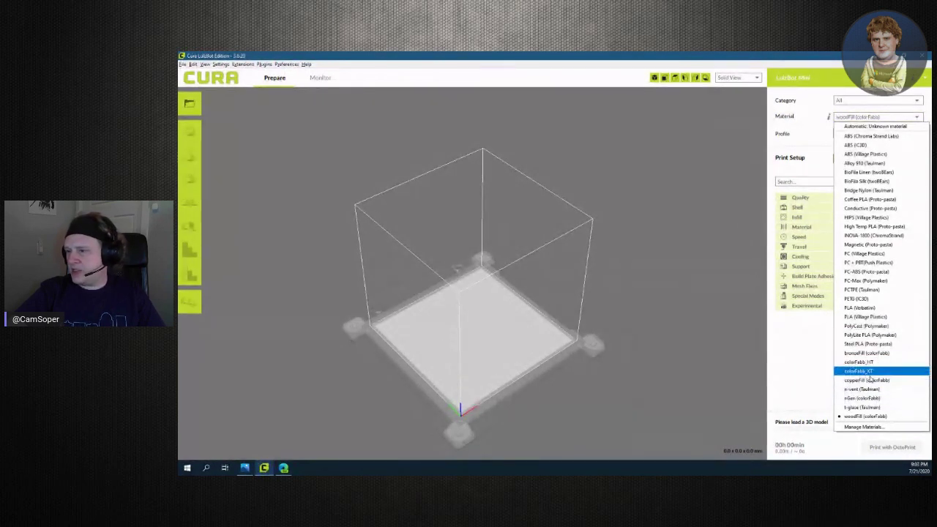
Filter materials to the Experimental category and select PLA (MatterHackers PRO Series)
left_click(823, 363)
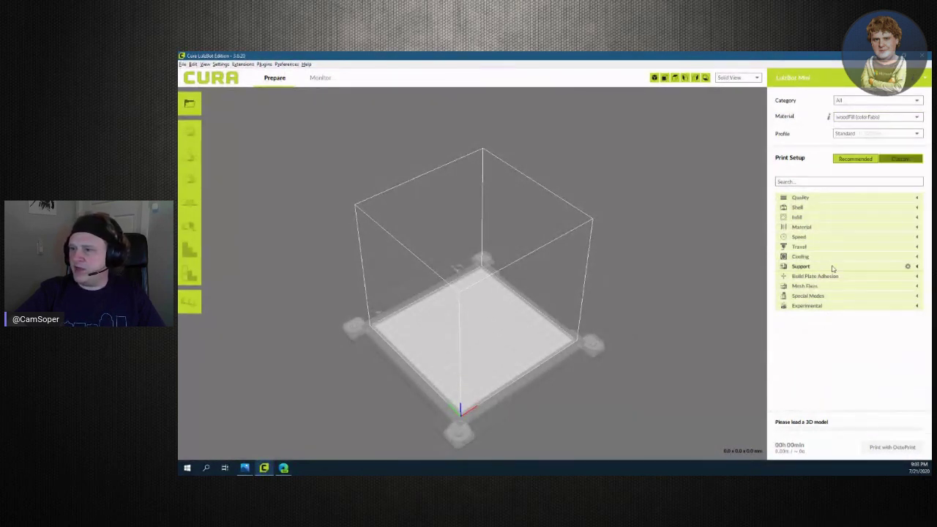
left_click(890, 118)
left_click(875, 100)
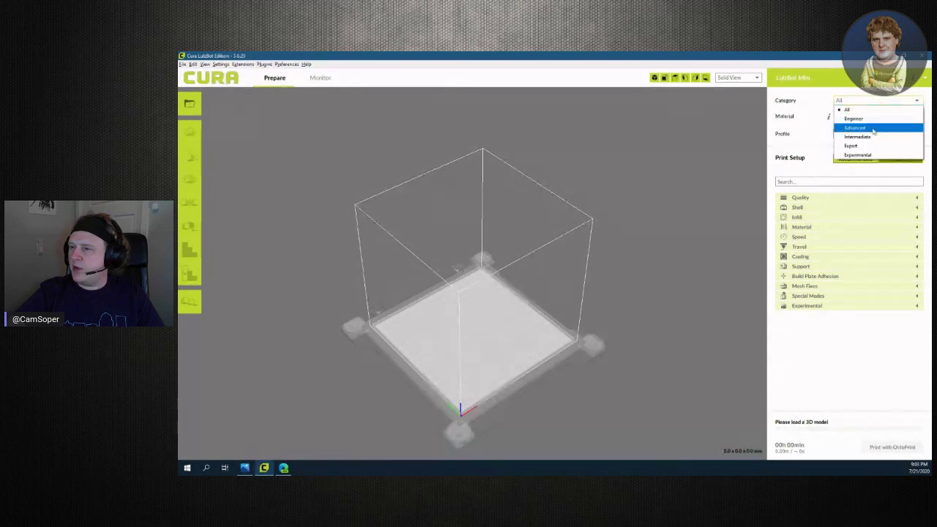
left_click(868, 154)
left_click(868, 118)
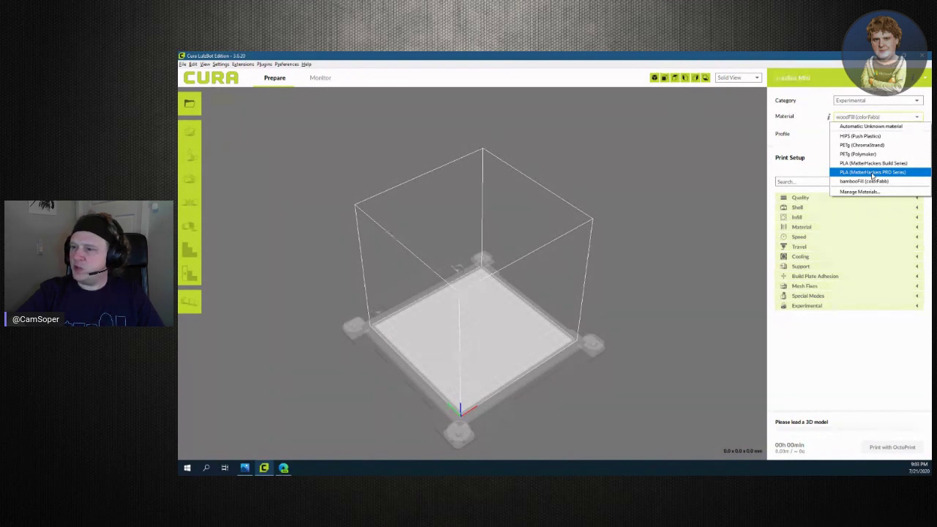
left_click(875, 172)
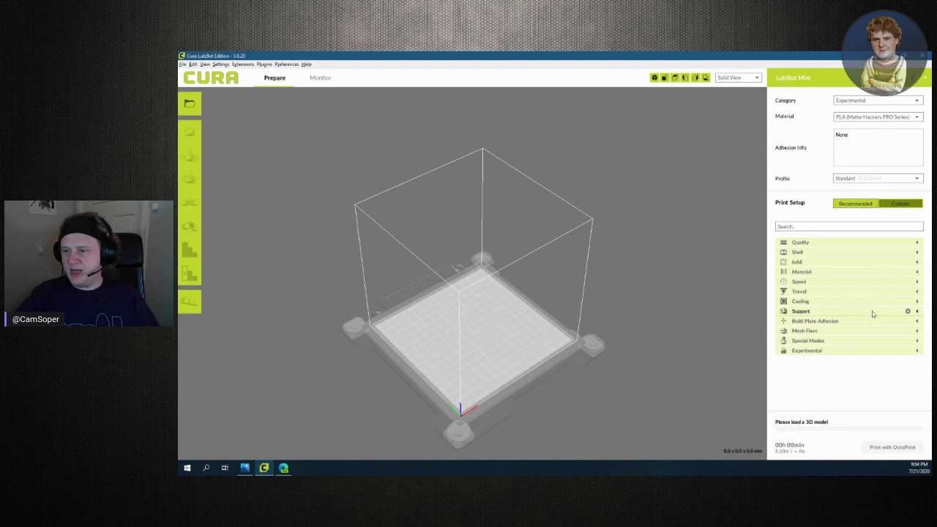
left_click(918, 255)
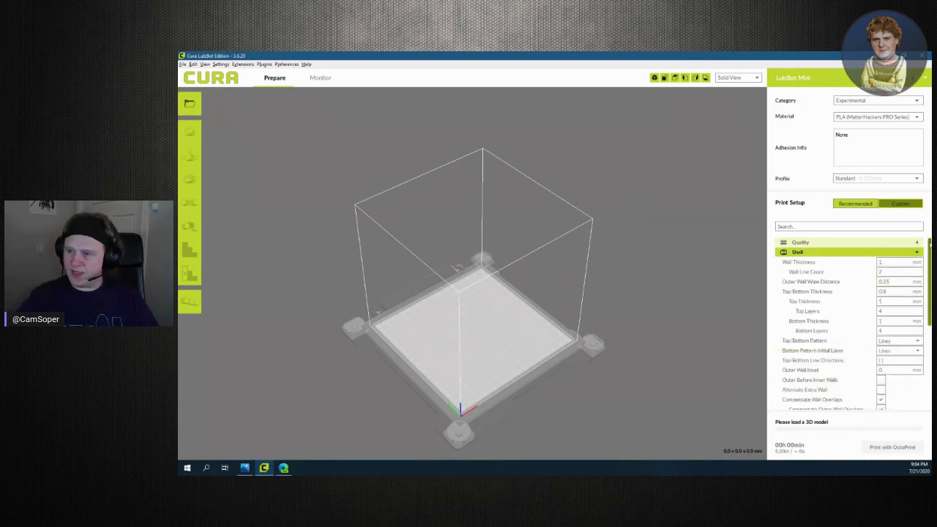
left_click(916, 252)
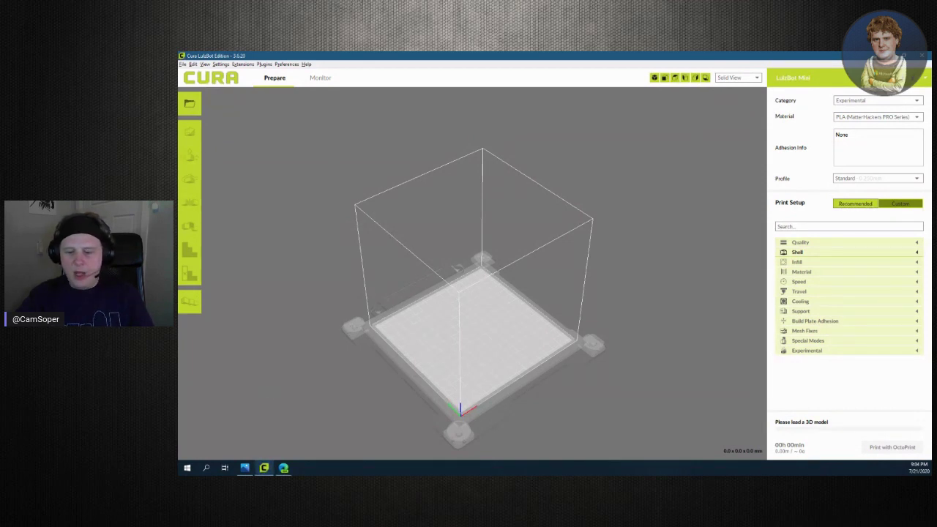
mouse_move(289, 467)
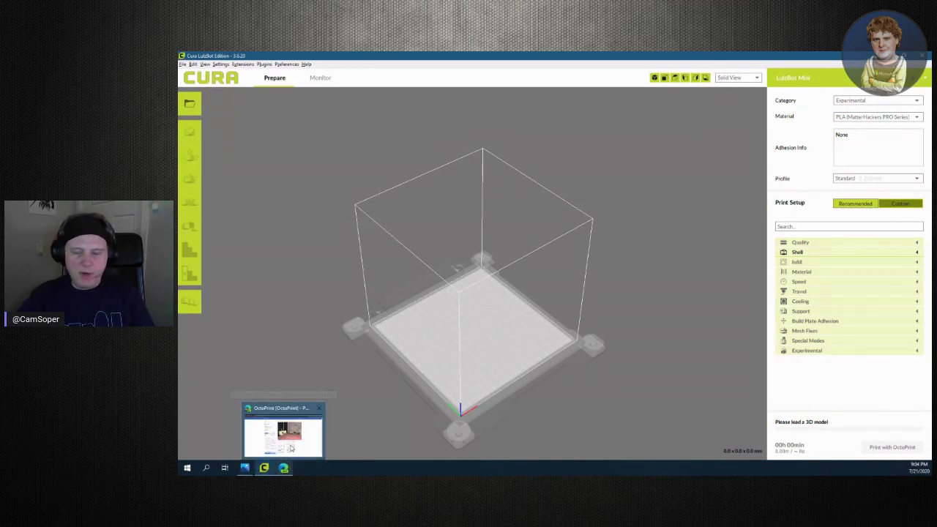
key("alt+space")
type("fus")
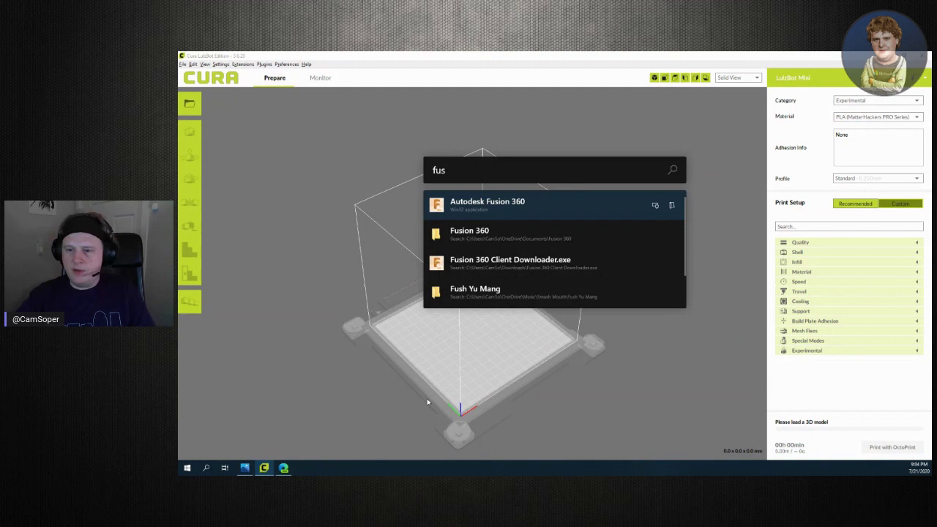
Launch Autodesk Fusion 360 from the search results
left_click(500, 212)
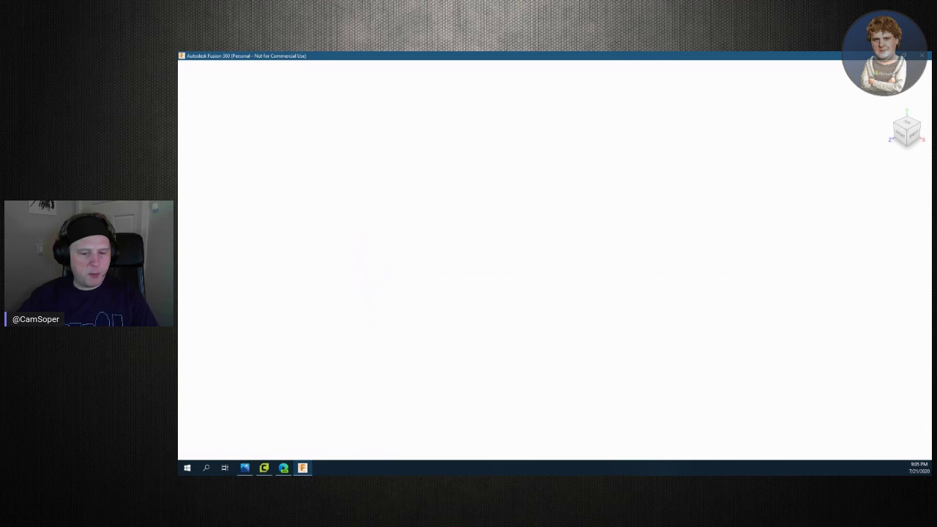
Switch between the browser and Fusion 360, ending on the YouTube tab
left_click(284, 467)
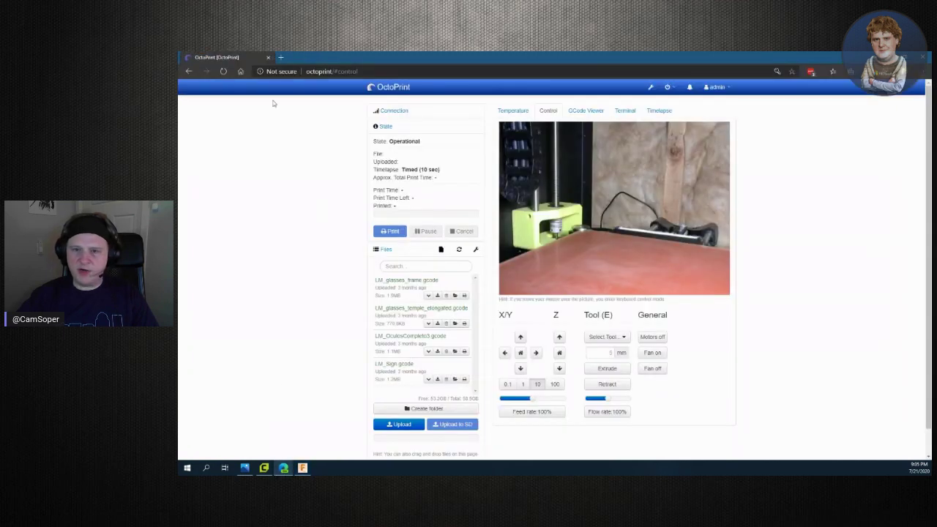
left_click(280, 57)
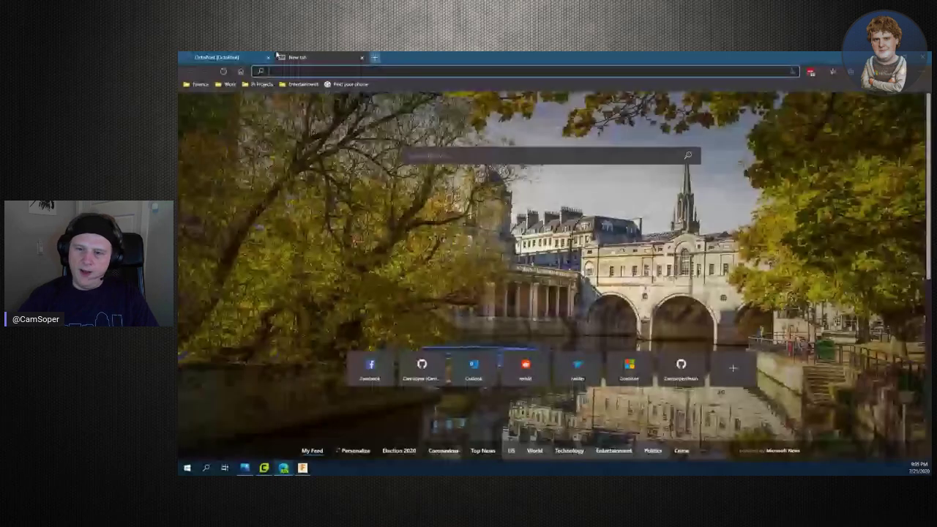
key("alt+Tab")
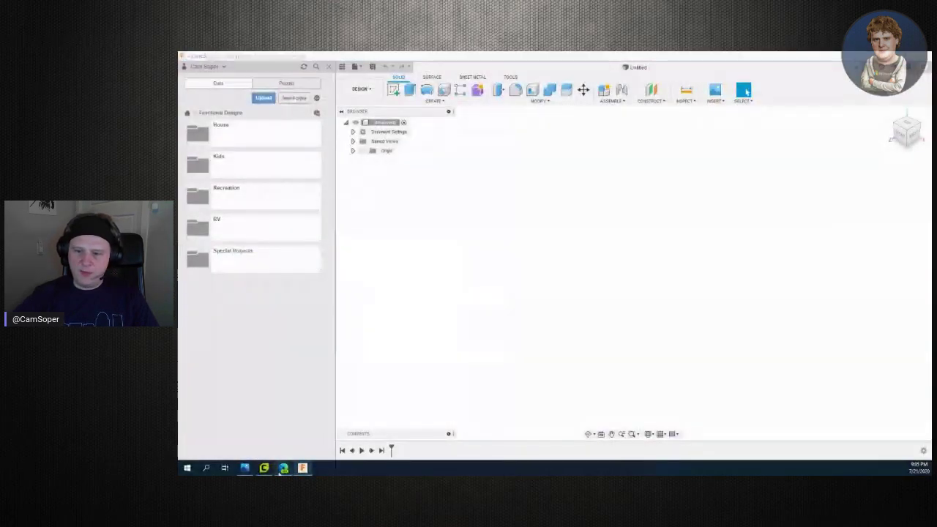
left_click(283, 468)
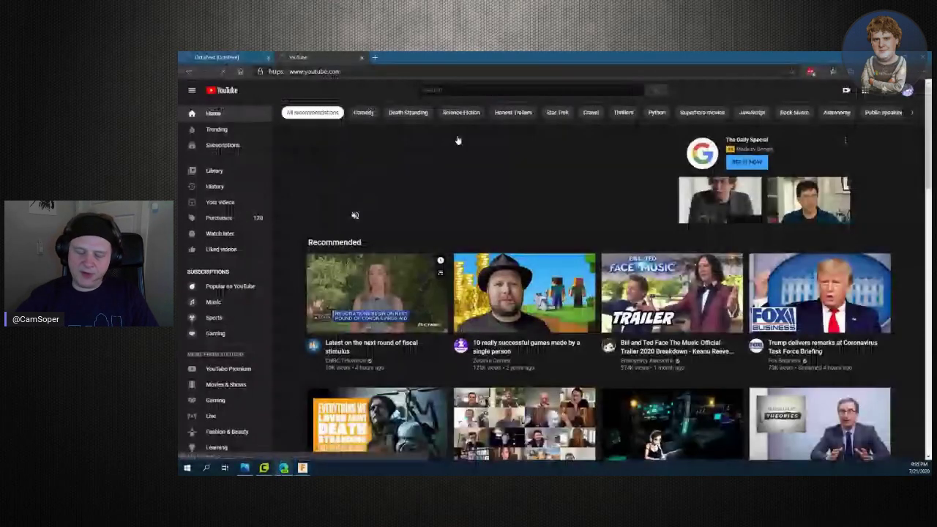
Start a 'dr. dre' YouTube search, then clear the query and scroll the home page
left_click(459, 90)
type("dr. dre")
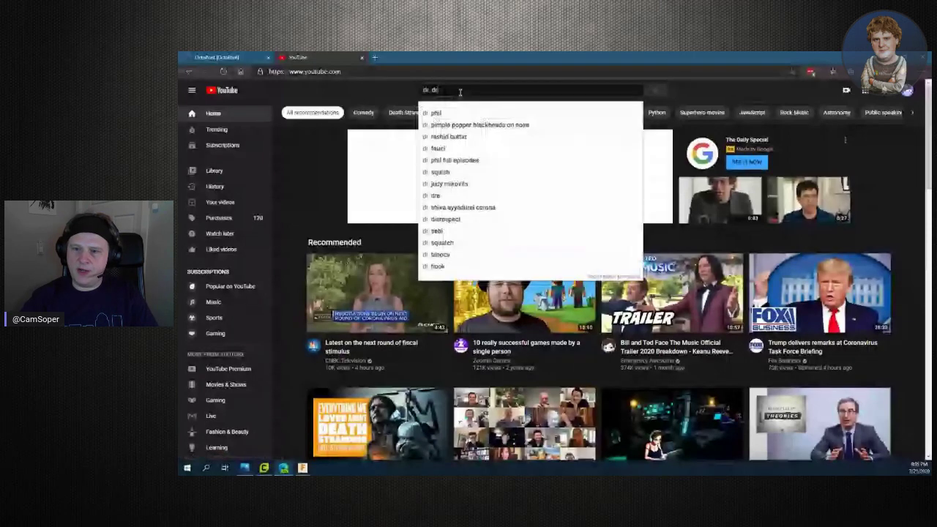
key("BackSpace")
key("BackSpace")
key("BackSpace")
key("BackSpace")
key("BackSpace")
key("BackSpace")
key("BackSpace")
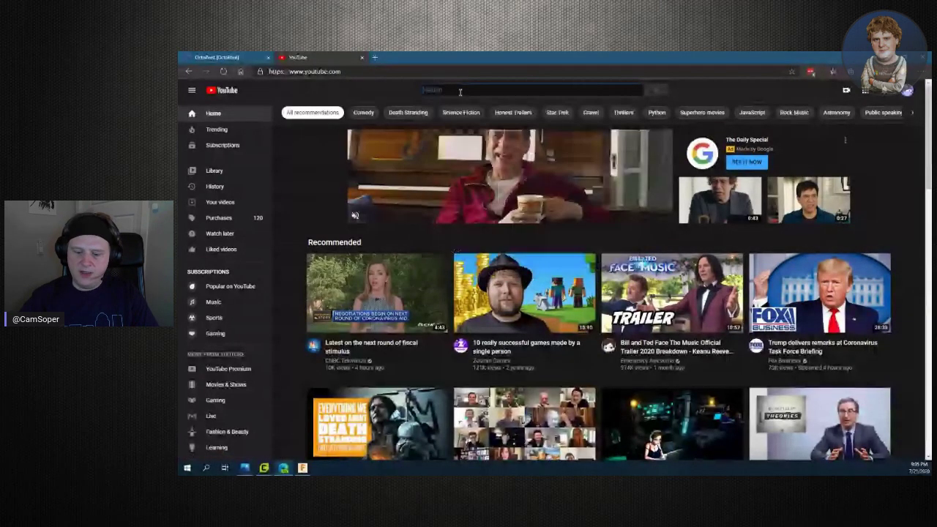
type("w")
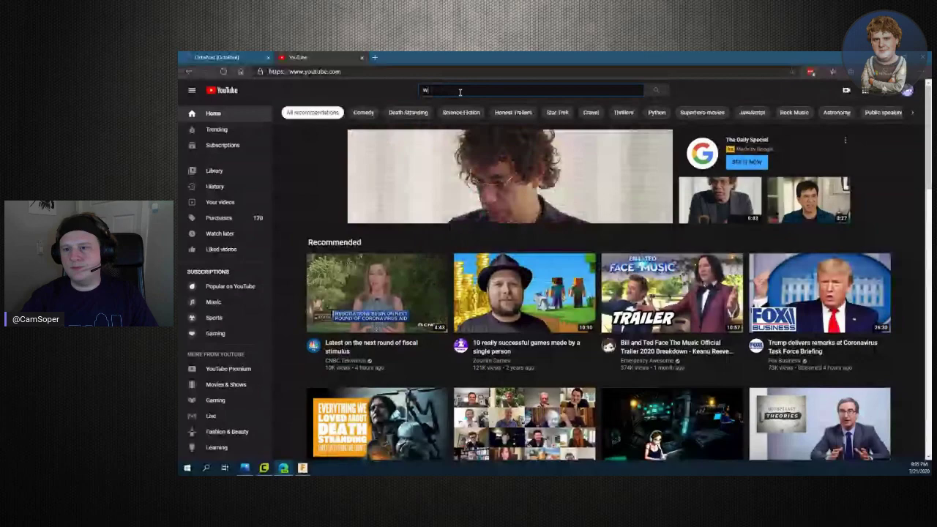
key("BackSpace")
scroll(653, 279, "down", 5)
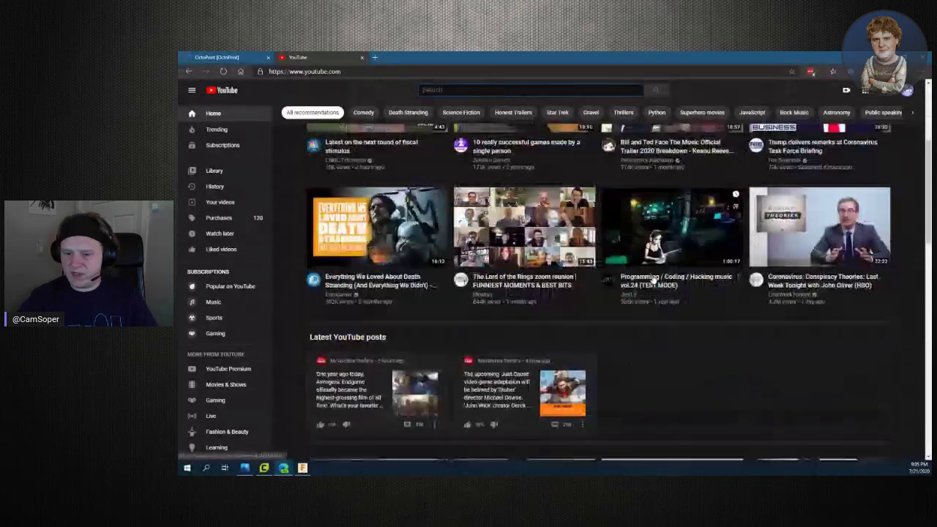
scroll(653, 279, "down", 3)
scroll(653, 275, "up", 8)
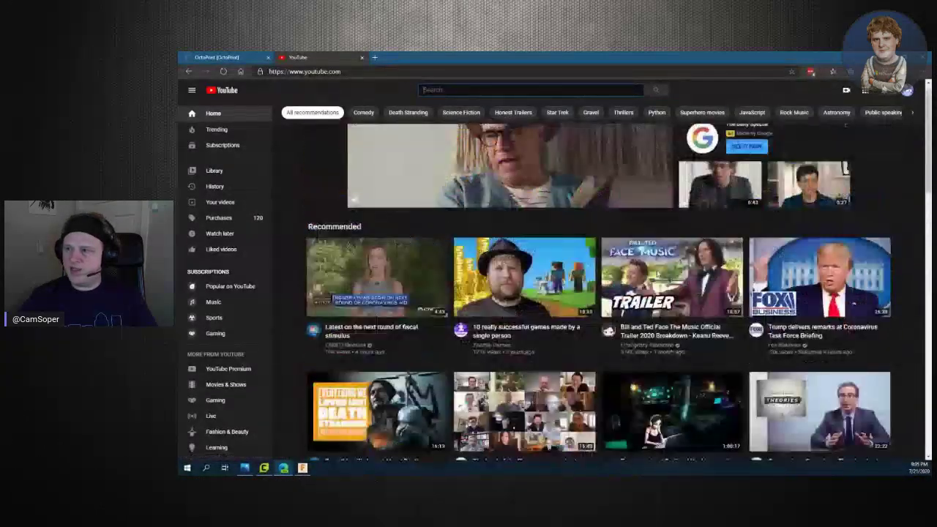
Switch YouTube to the personal account and browse its recommendations
left_click(907, 90)
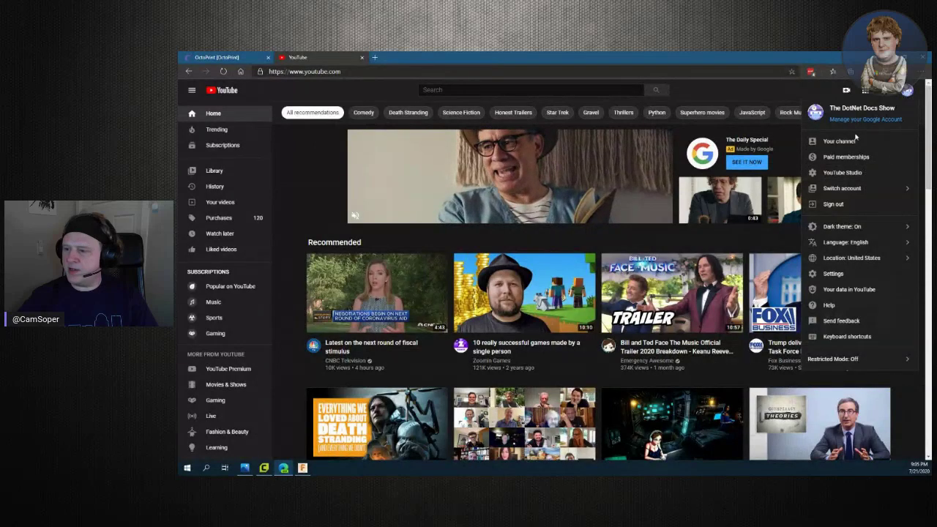
left_click(889, 189)
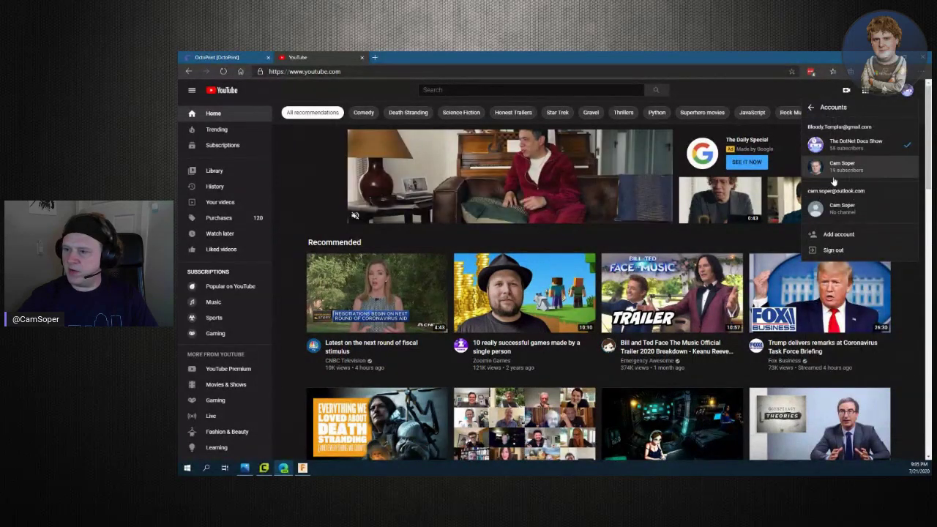
left_click(832, 167)
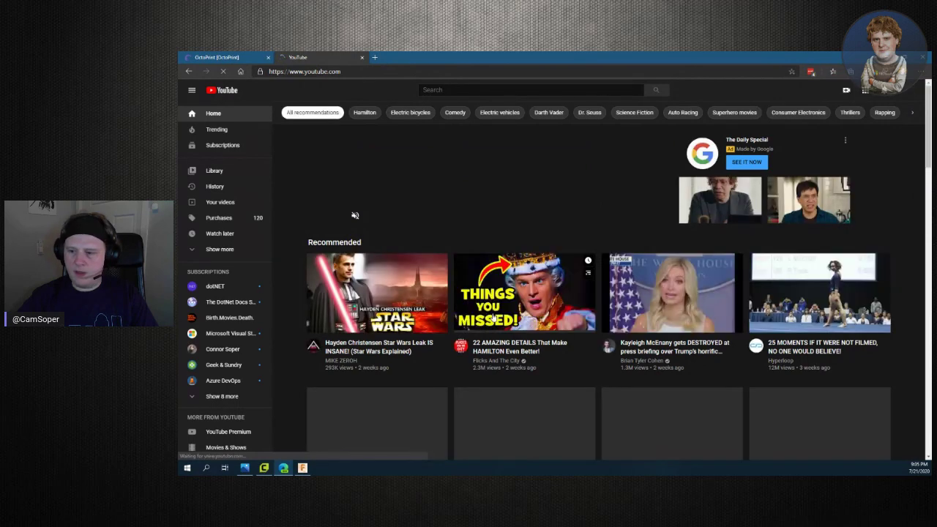
scroll(514, 355, "down", 10)
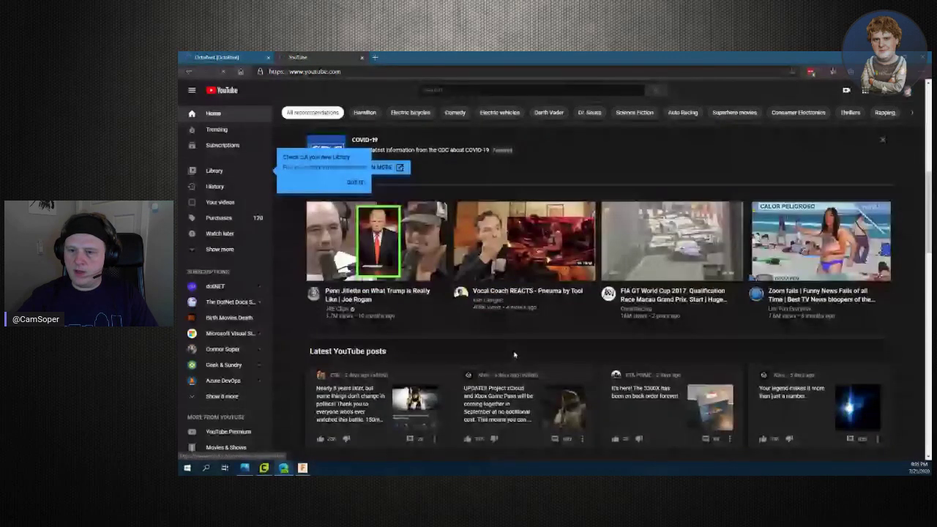
Search YouTube for 'dr. seuss dr. dre', correcting the typo, via the matching suggestion
scroll(514, 355, "down", 2)
scroll(515, 355, "up", 15)
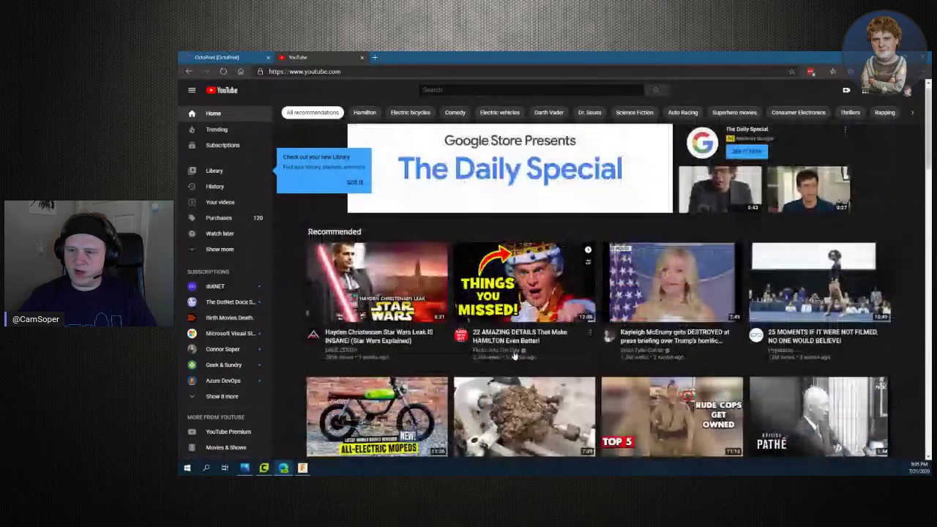
left_click(437, 88)
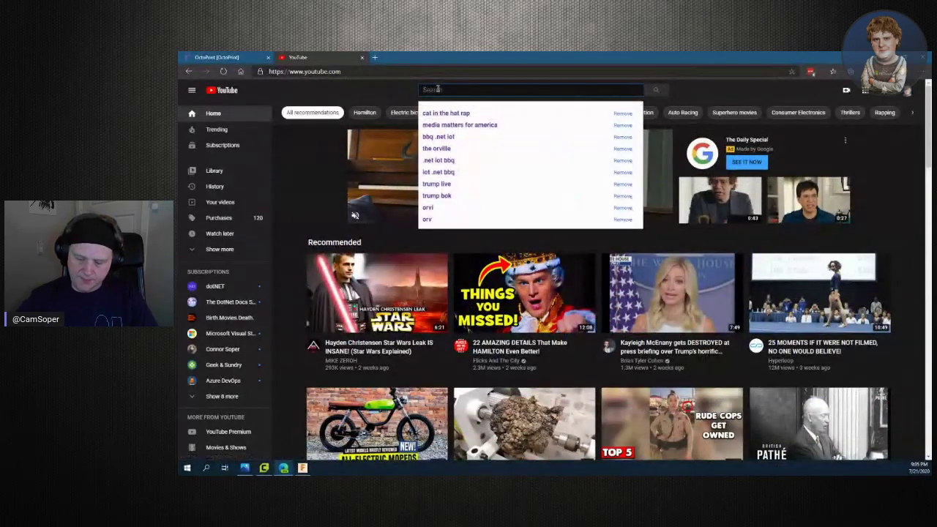
type("dr. ")
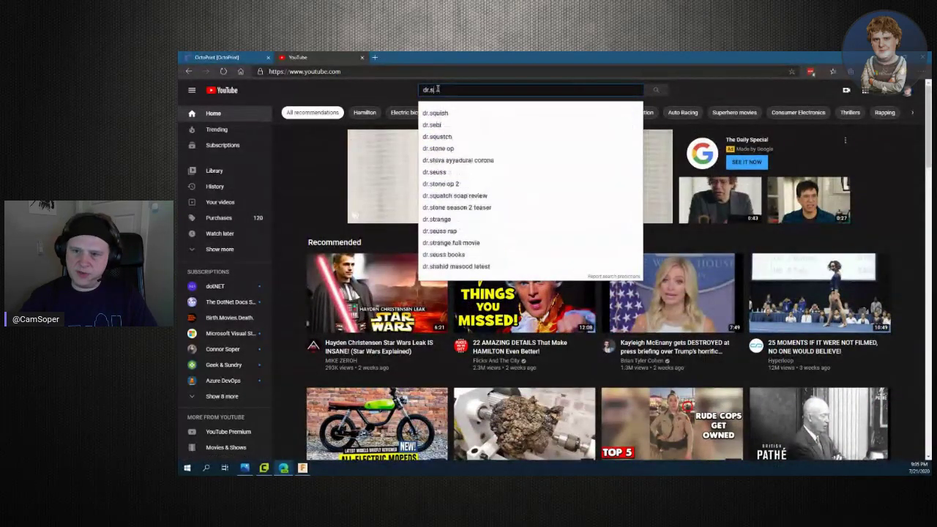
type("sue")
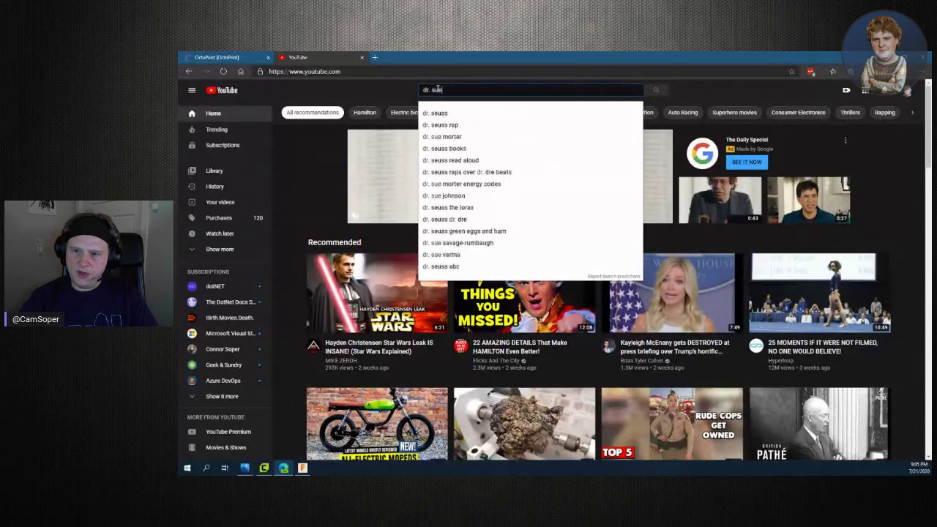
key("BackSpace")
key("BackSpace")
type("euss")
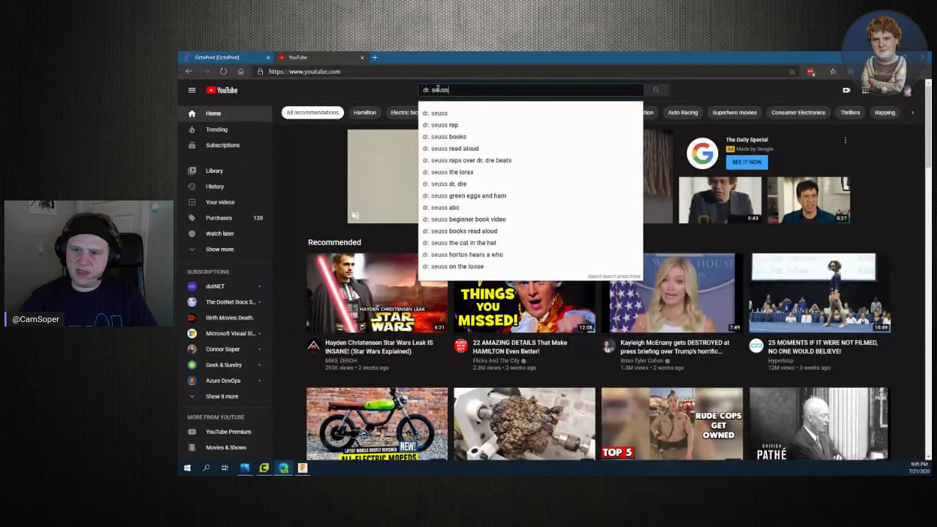
type("dr")
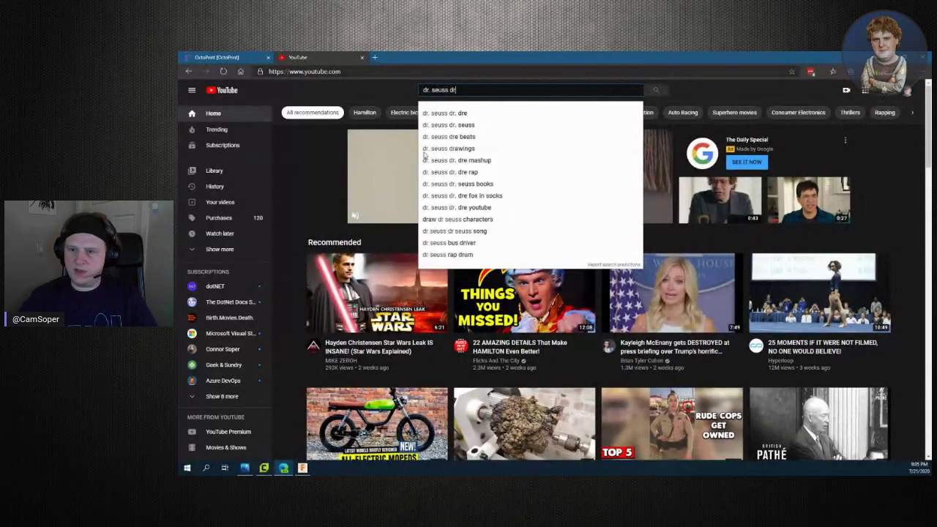
left_click(548, 113)
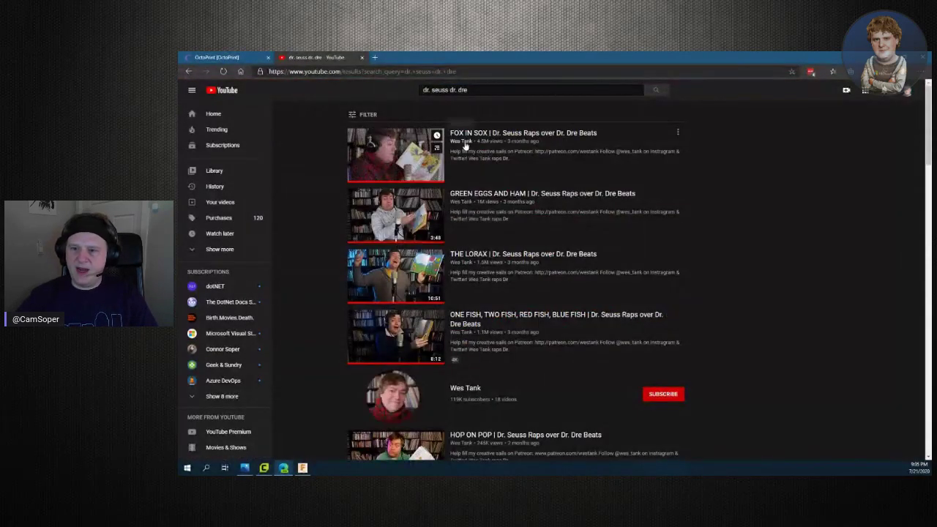
left_click(464, 144)
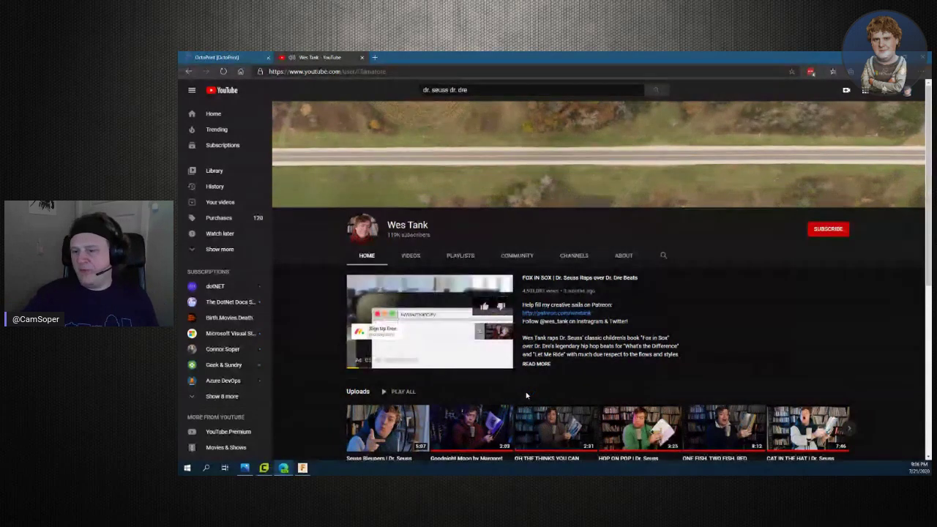
scroll(526, 396, "down", 3)
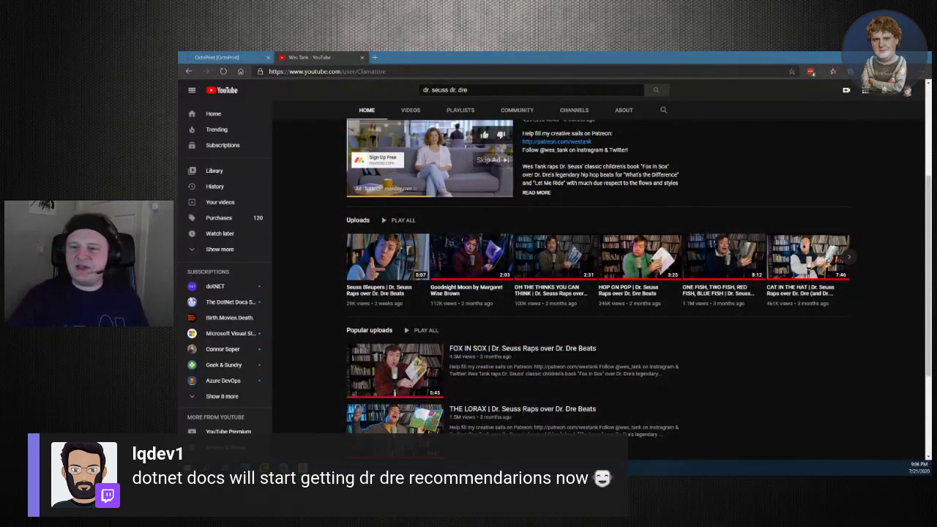
scroll(449, 353, "down", 3)
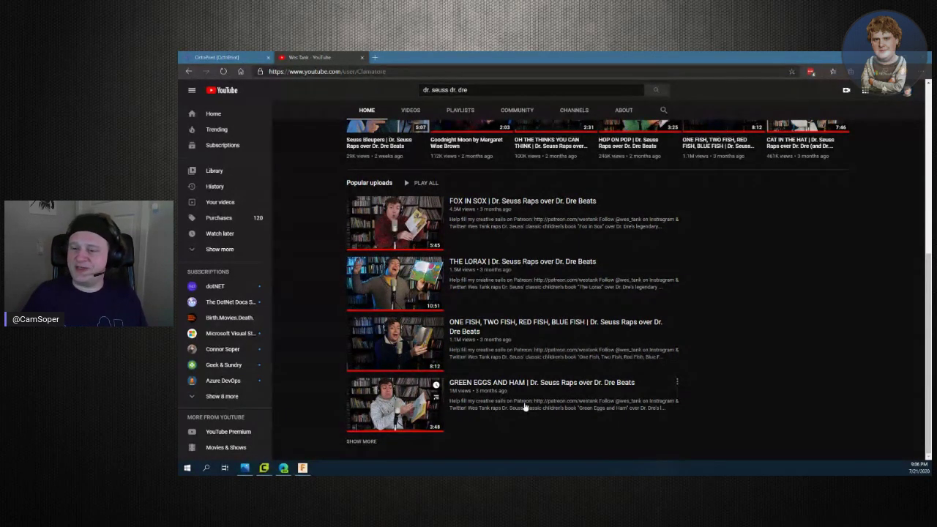
scroll(524, 407, "up", 5)
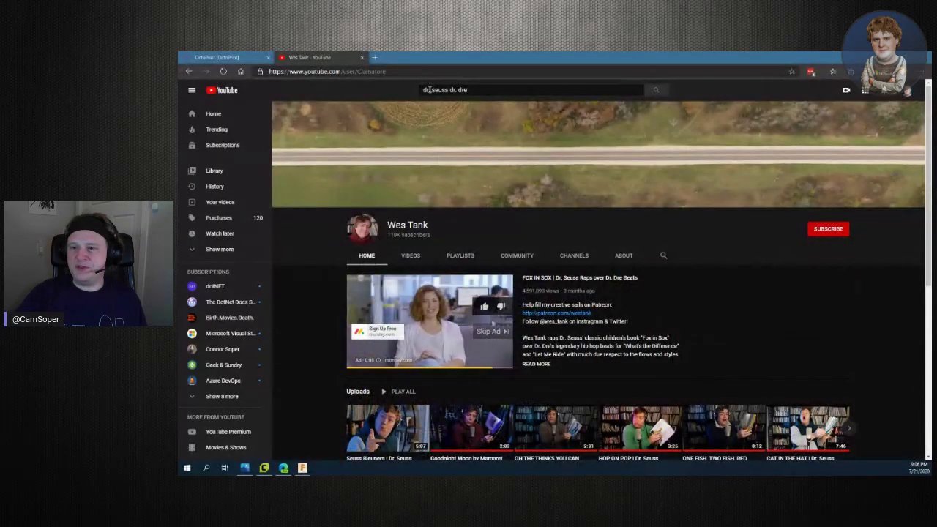
left_click_drag(429, 89, 476, 99)
left_click(416, 233)
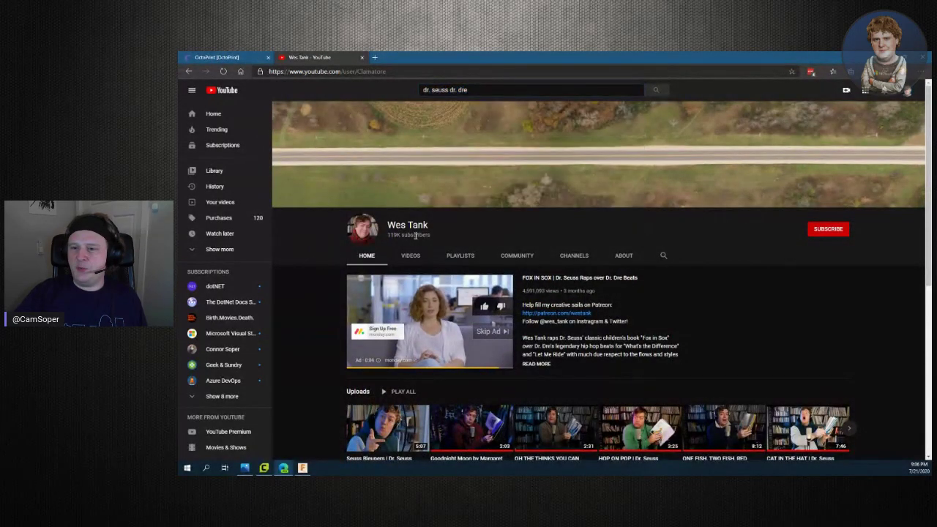
scroll(621, 365, "down", 2)
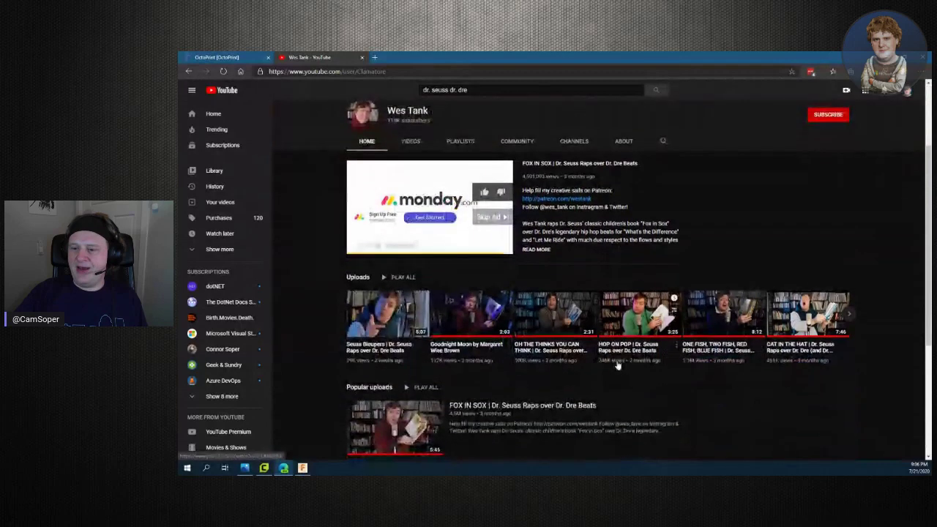
scroll(497, 344, "down", 3)
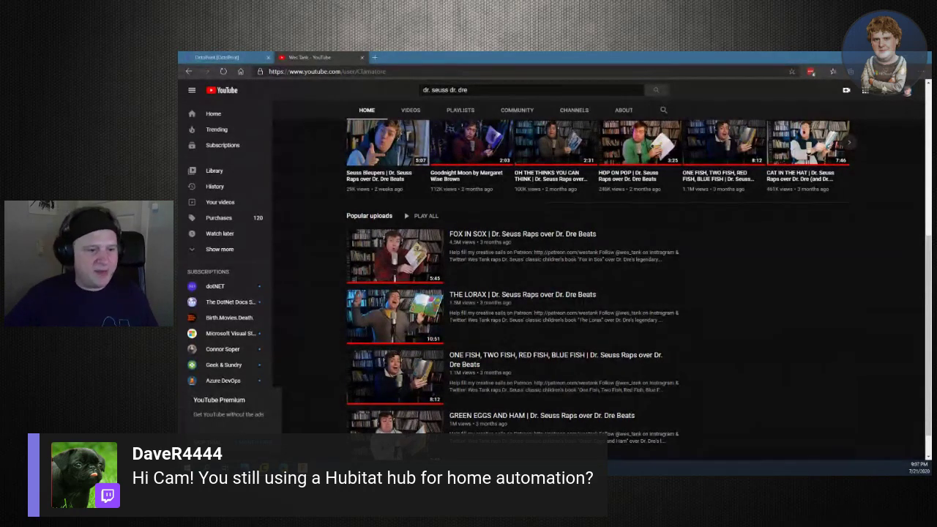
left_click(347, 72)
Load the Hubitat hub's web interface and scroll through its Z-Wave and Zigbee devices list
type("https://hubitat")
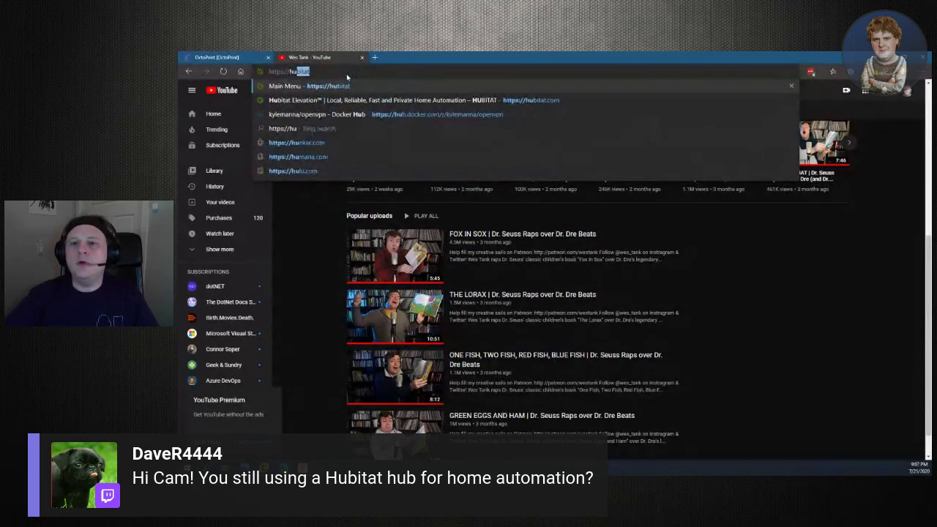
key("Return")
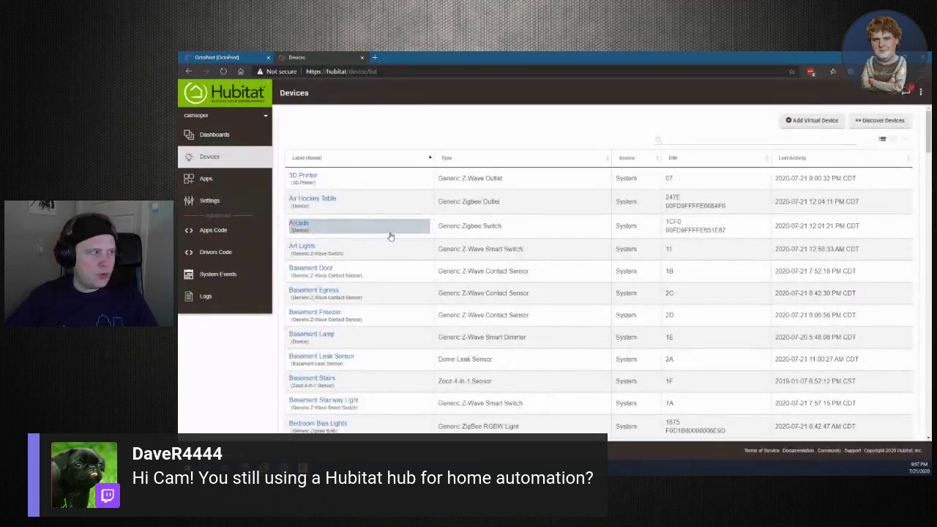
scroll(458, 243, "down", 6)
scroll(459, 244, "down", 10)
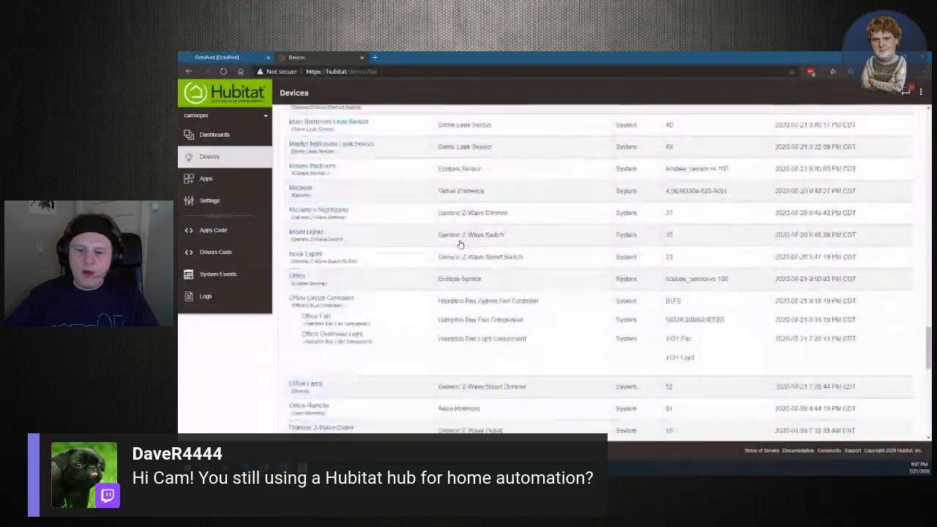
scroll(459, 244, "up", 7)
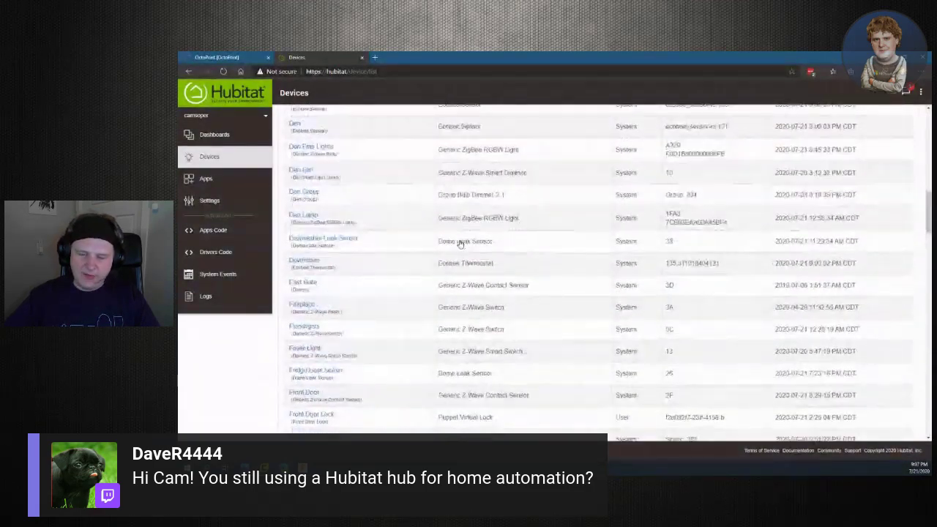
scroll(460, 244, "up", 8)
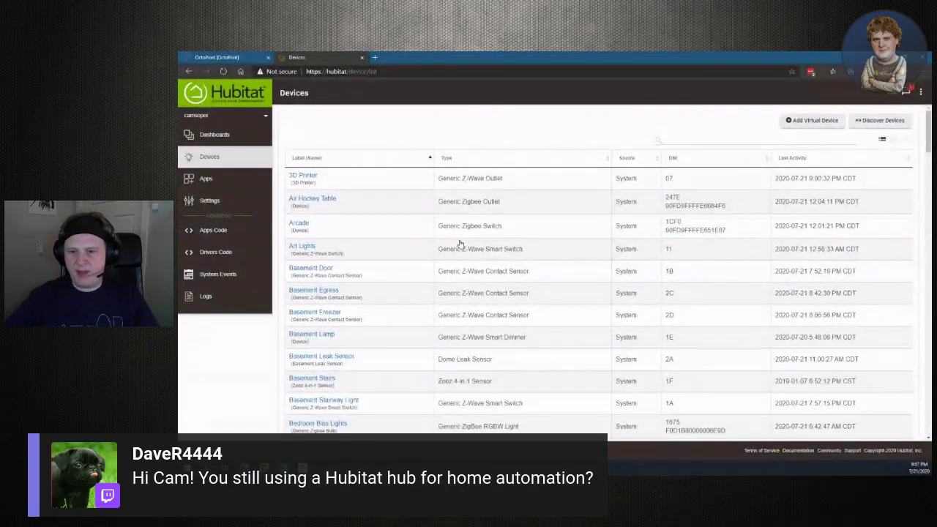
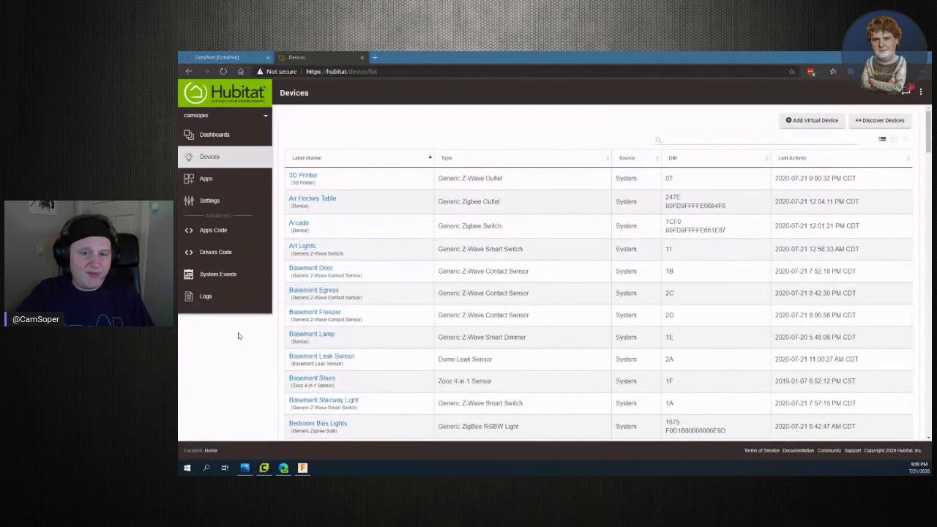
Go to hub Settings and list the installed apps, including Groups and Scenes and Maker API
left_click(207, 202)
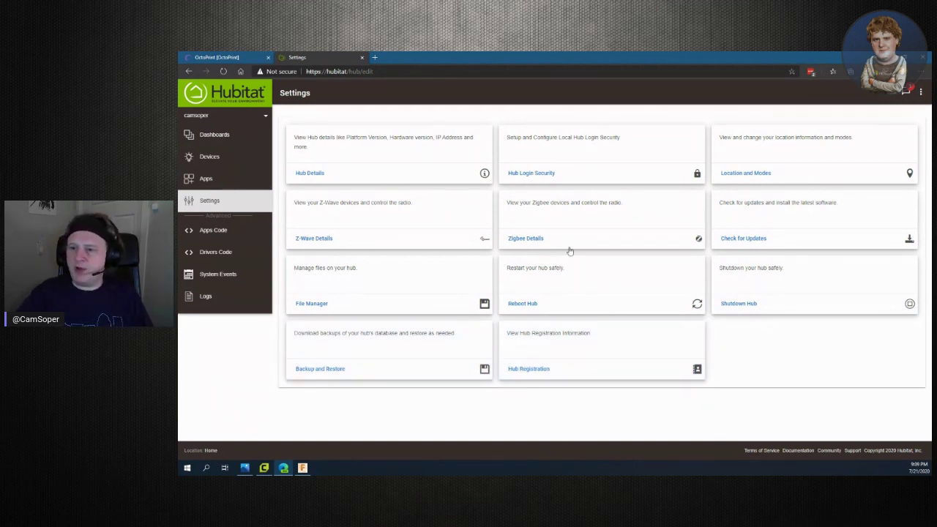
left_click(206, 179)
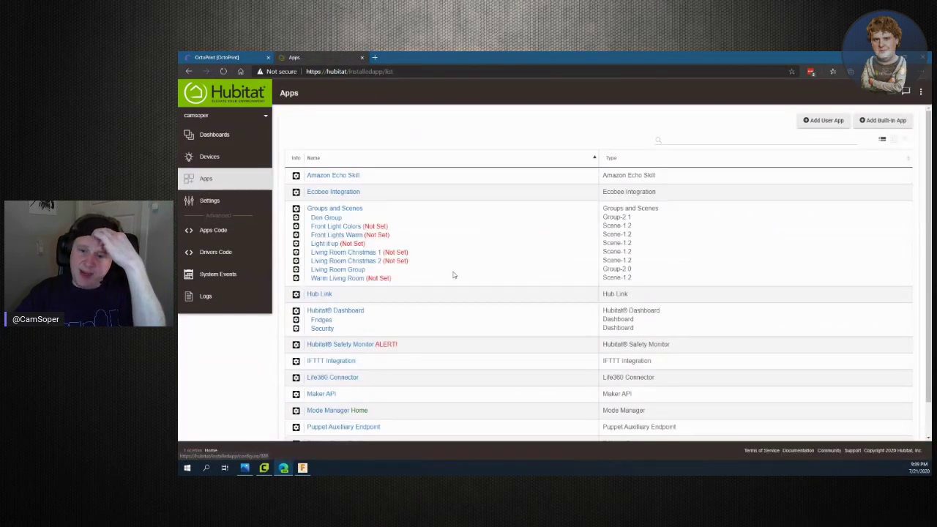
Open Maker API's settings and bring the device-event POST URL and endpoint URLs into view
scroll(375, 312, "down", 1)
left_click(322, 358)
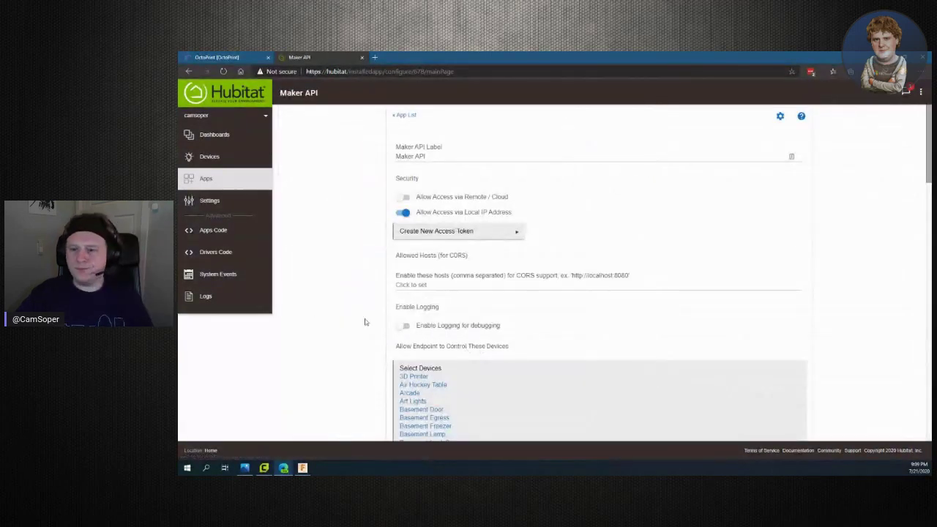
scroll(472, 327, "down", 20)
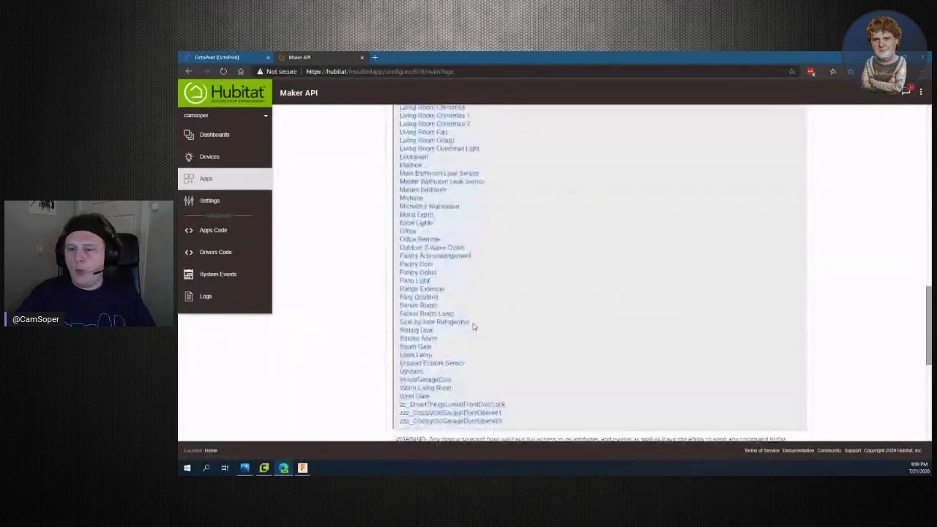
scroll(474, 327, "up", 2)
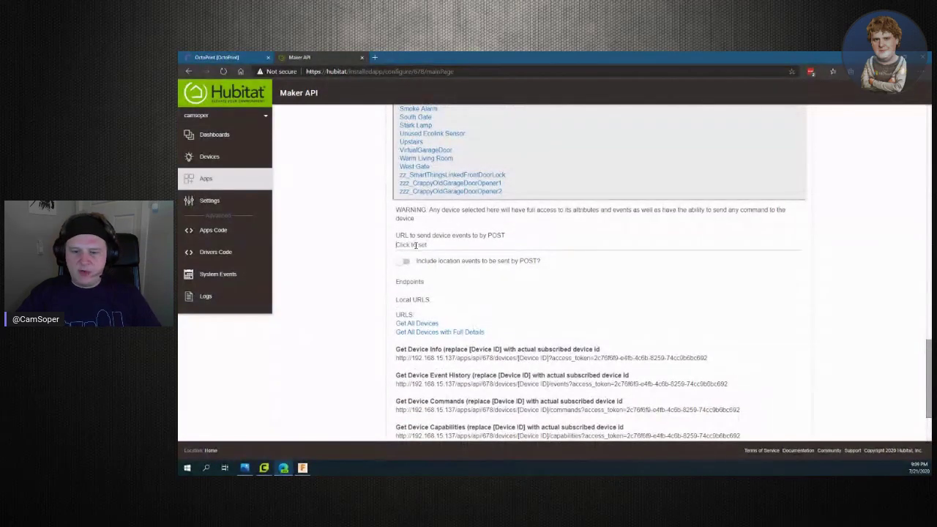
mouse_move(278, 198)
left_mouse_down("ctrl")
mouse_move(454, 273)
mouse_move(697, 287)
mouse_move(684, 305)
left_mouse_up("ctrl")
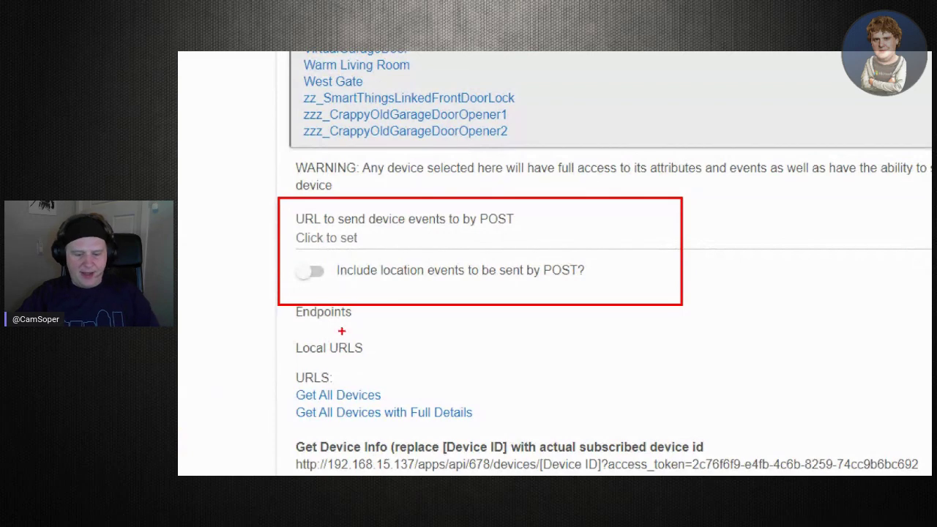
key("Escape")
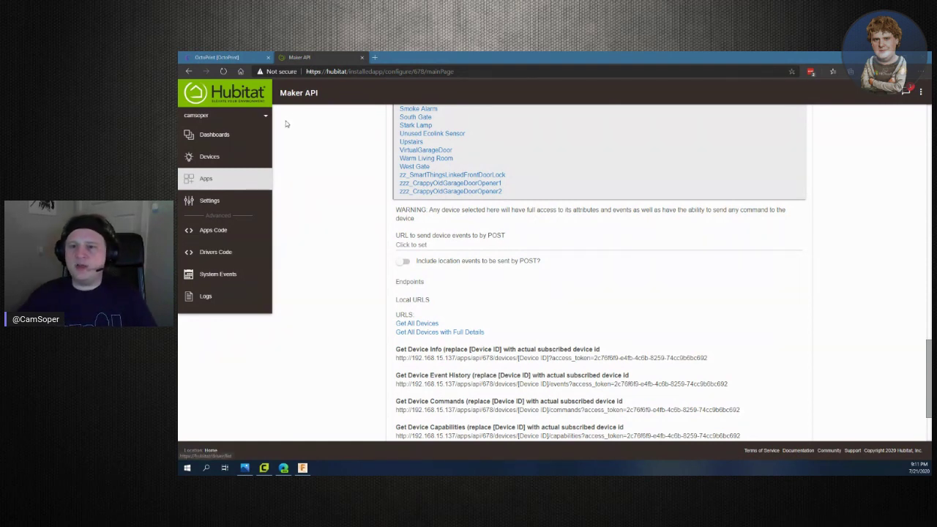
left_click(375, 57)
Visit hubitat.com, browse the Buy Now hub listings, then go to the Community forum
type("hu")
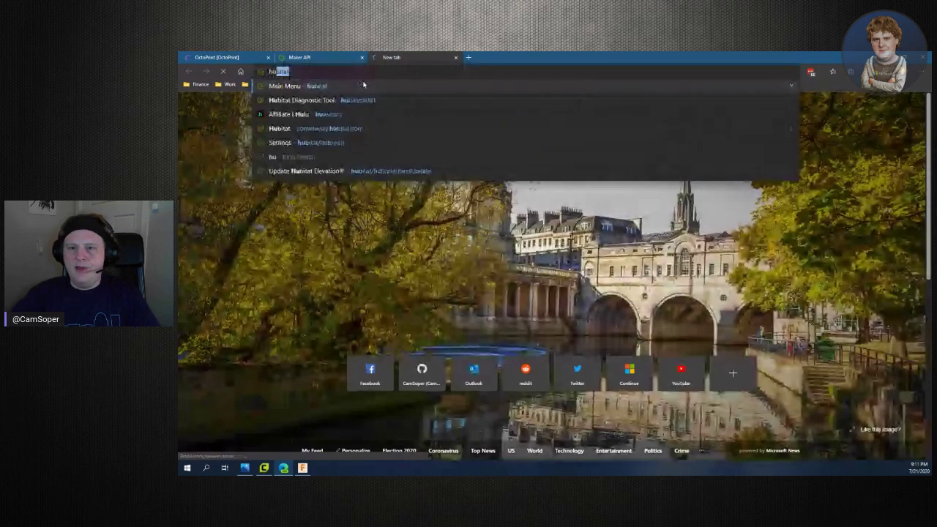
type("bitat.com/")
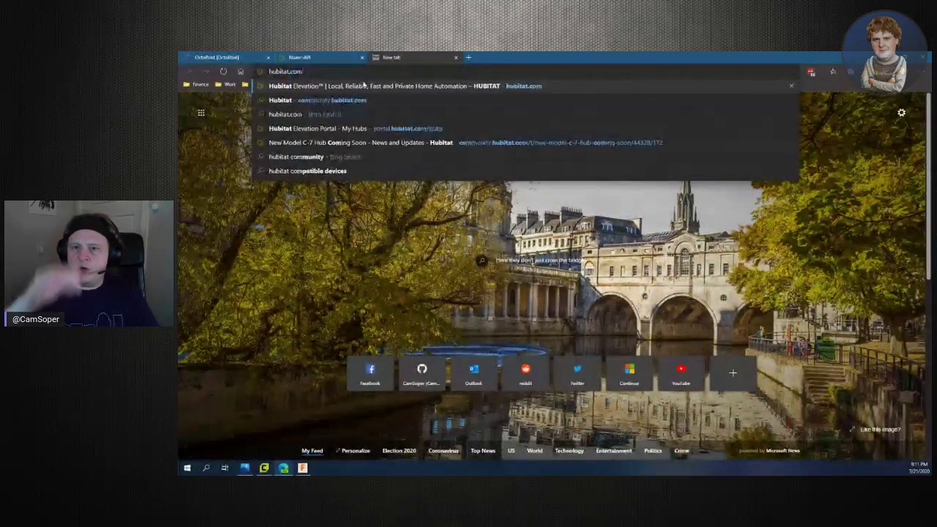
key("Return")
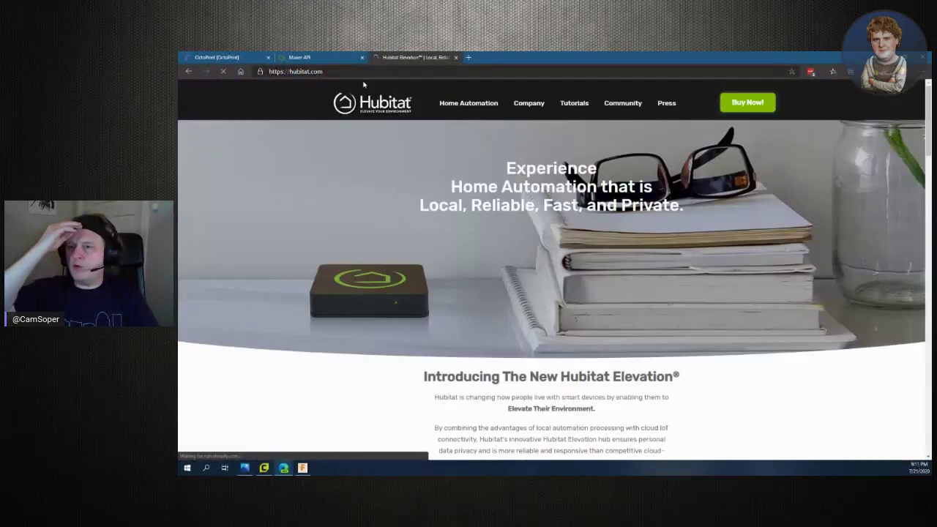
left_click(756, 101)
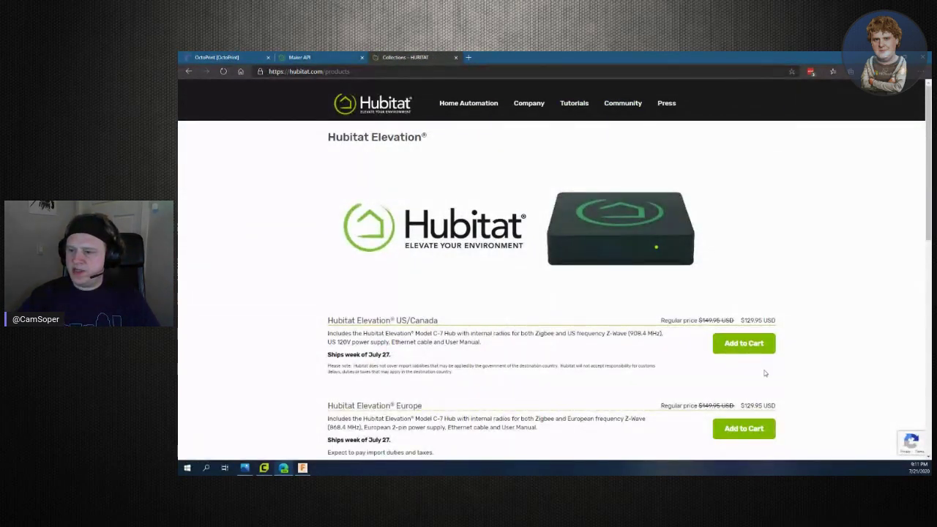
scroll(765, 374, "down", 1)
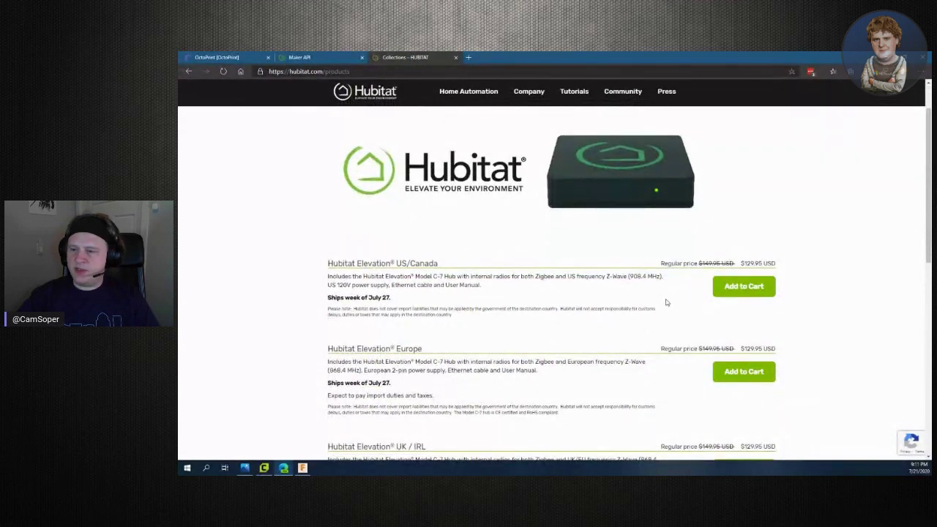
scroll(565, 297, "up", 1)
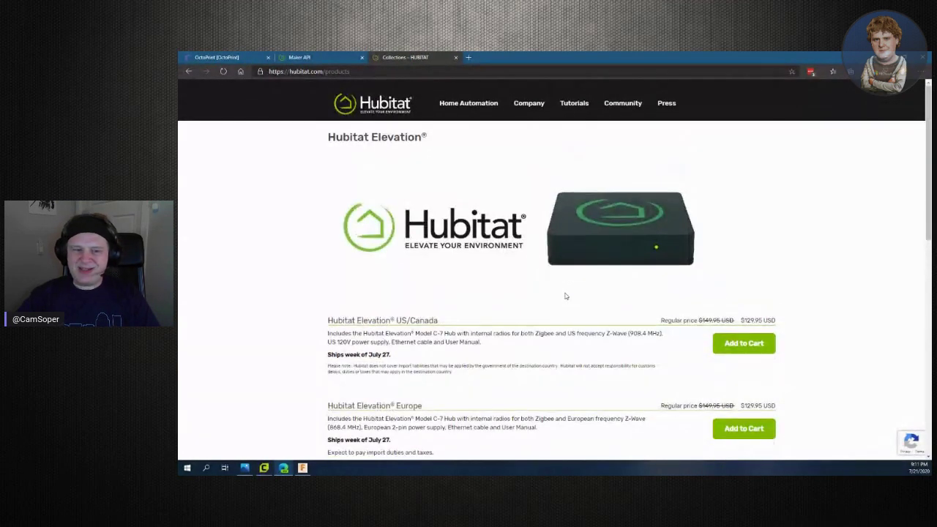
key("alt+Left")
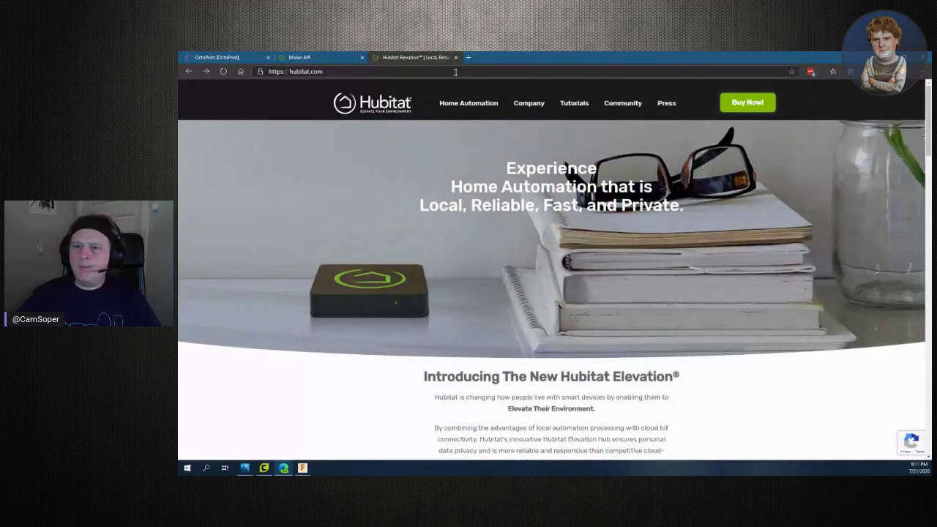
left_click(622, 102)
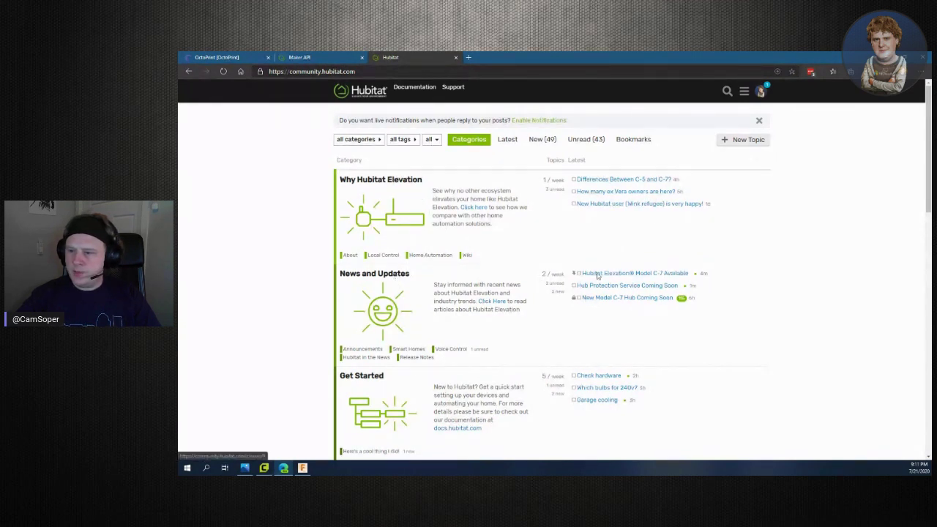
Read the Model C-7 Available announcement and follow its link to Hub Protection Service Coming Soon
left_click(661, 274)
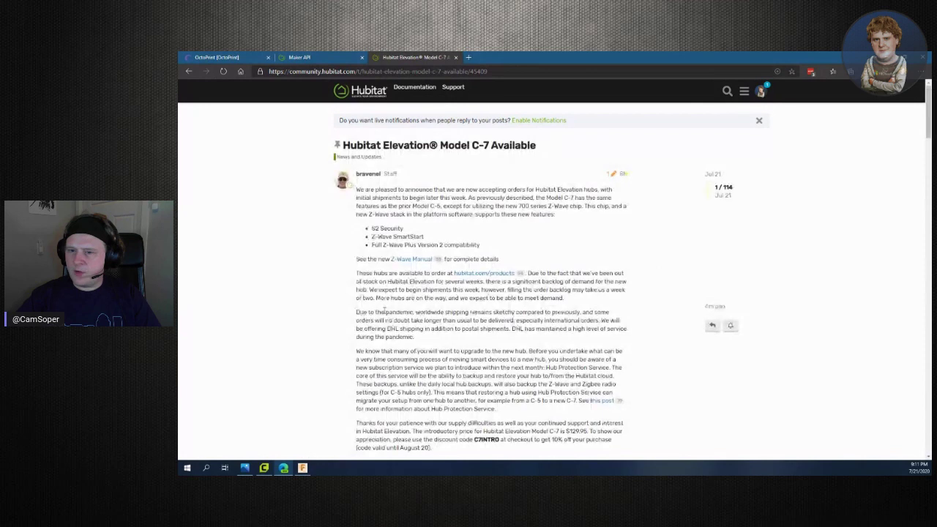
scroll(430, 300, "down", 1)
left_click_drag(399, 294, 580, 355)
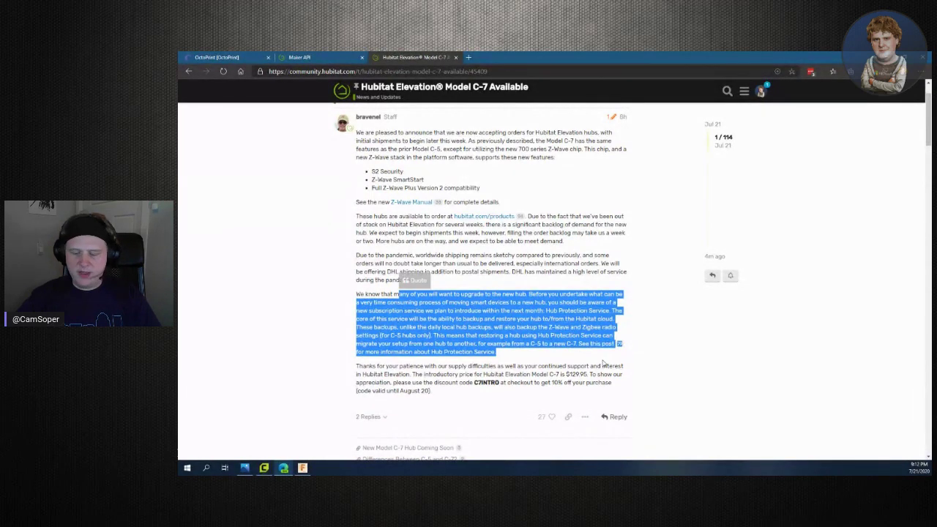
left_click(601, 356)
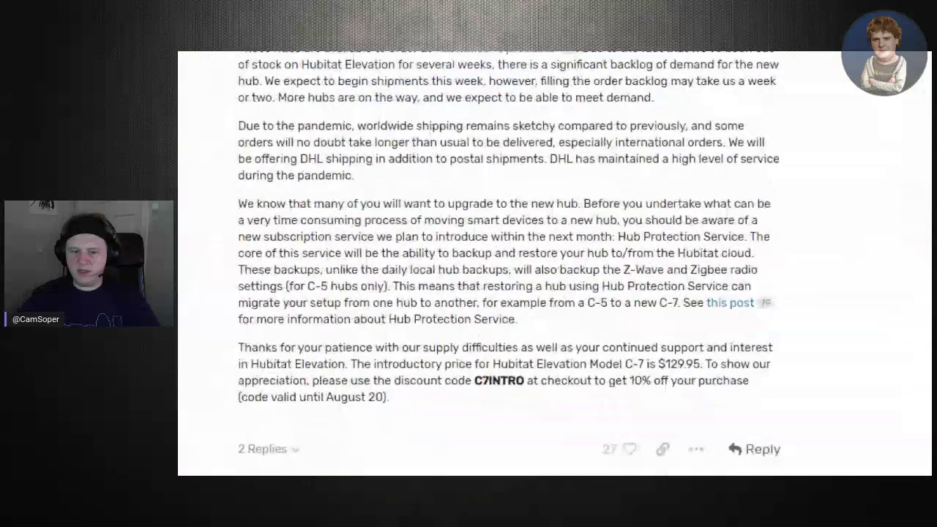
mouse_move(224, 184)
left_mouse_down("ctrl")
mouse_move(478, 311)
mouse_move(912, 338)
mouse_move(813, 348)
left_mouse_up("ctrl")
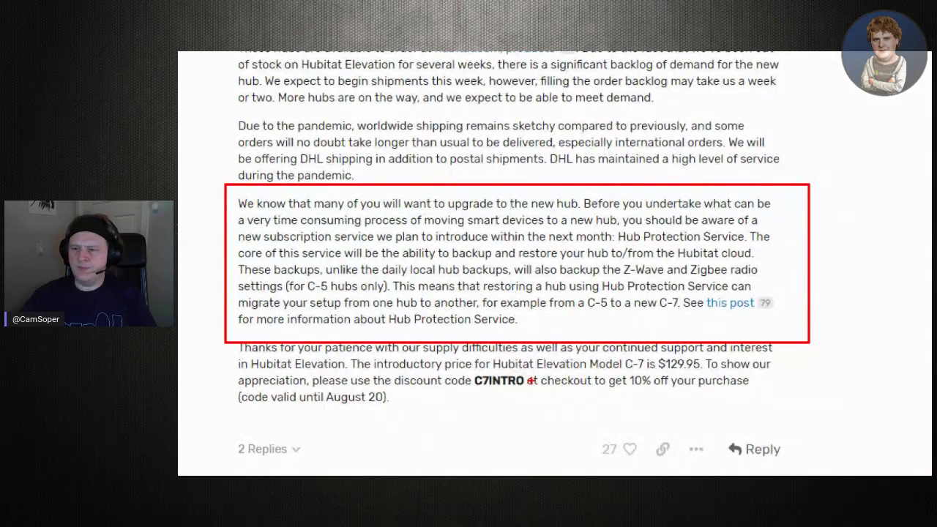
key("ctrl+z")
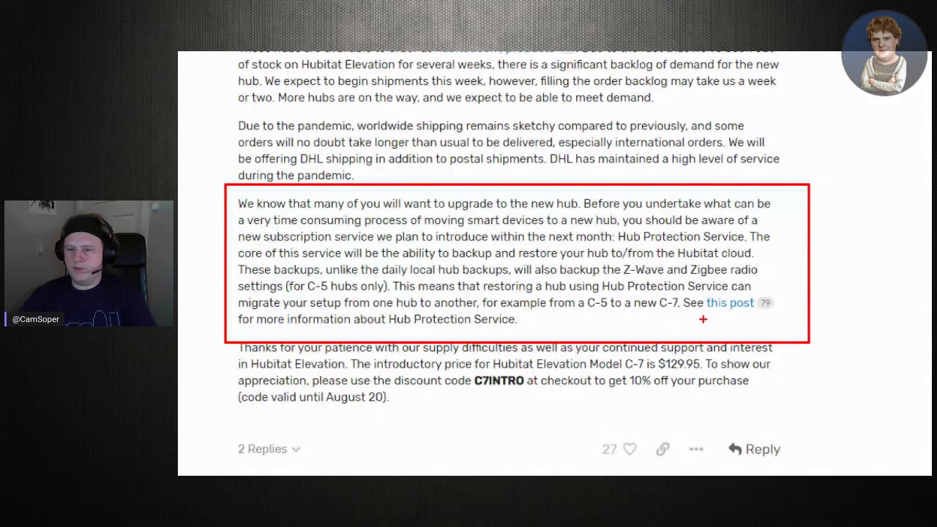
scroll(703, 319, "down", 2)
left_click(639, 332)
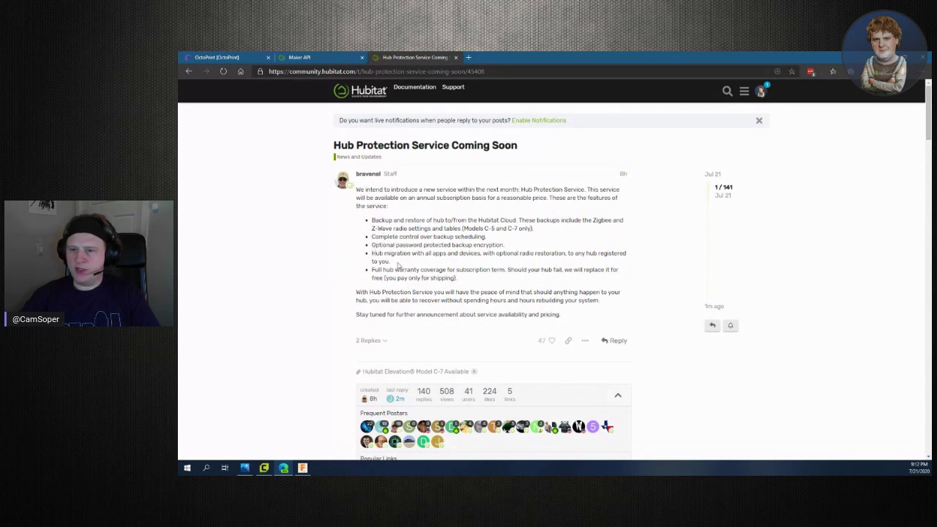
Highlight the backup, hub migration and warranty bullets while reading the Hub Protection post
left_click_drag(389, 253, 531, 264)
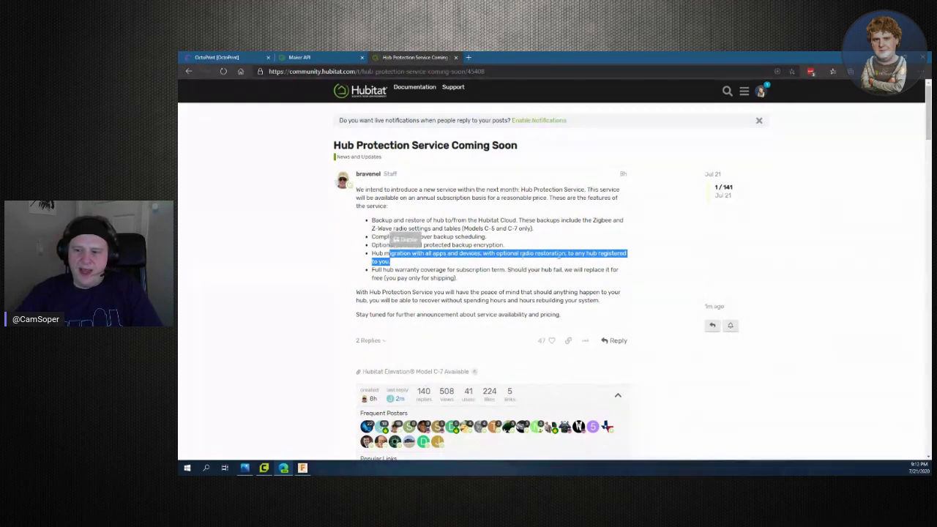
left_click(565, 253)
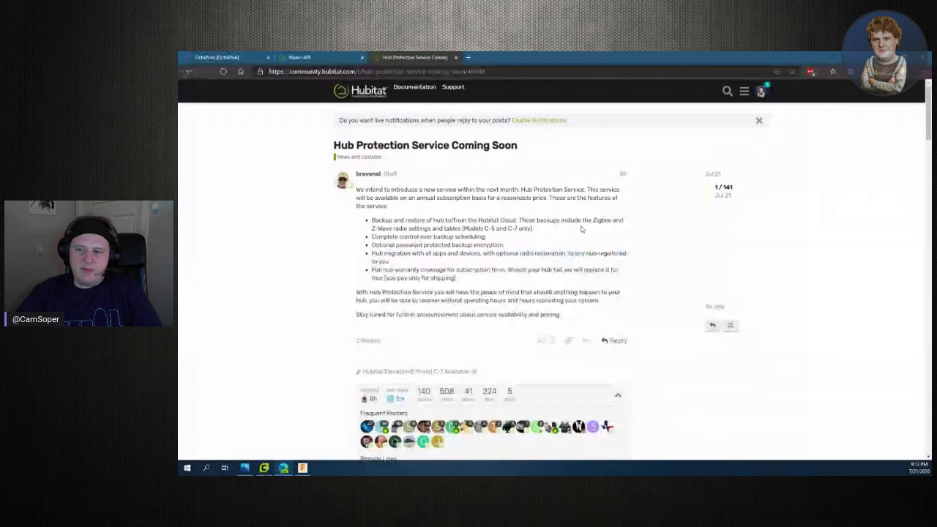
left_click_drag(584, 229, 371, 229)
left_click(537, 230)
left_click_drag(538, 230, 371, 220)
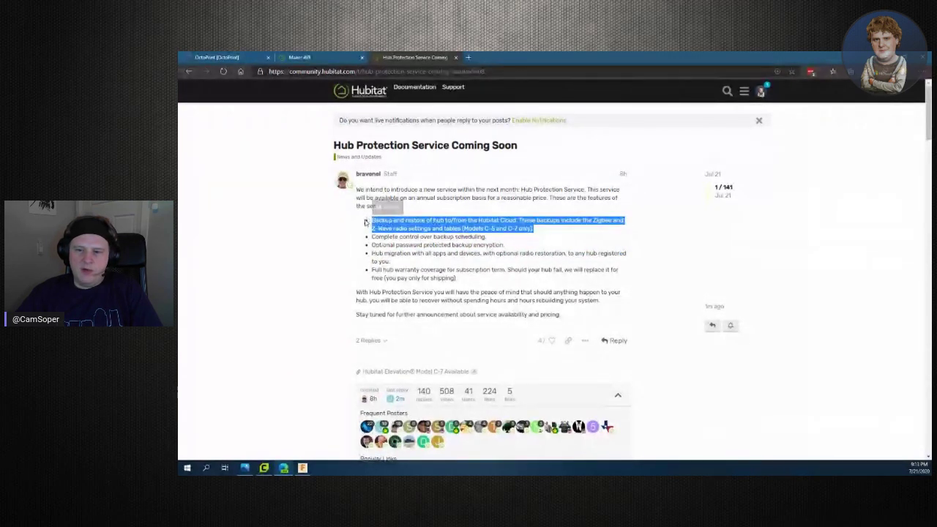
left_click_drag(372, 252, 481, 265)
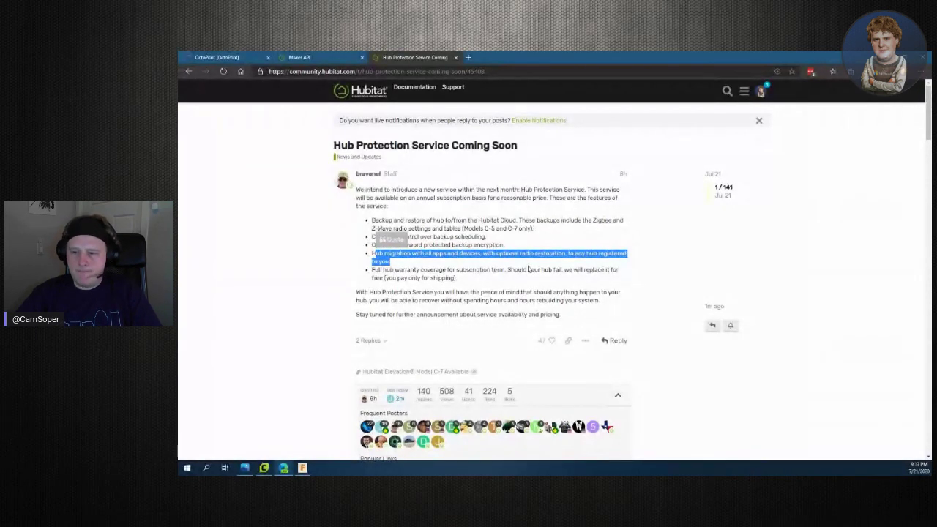
left_click_drag(481, 292, 368, 271)
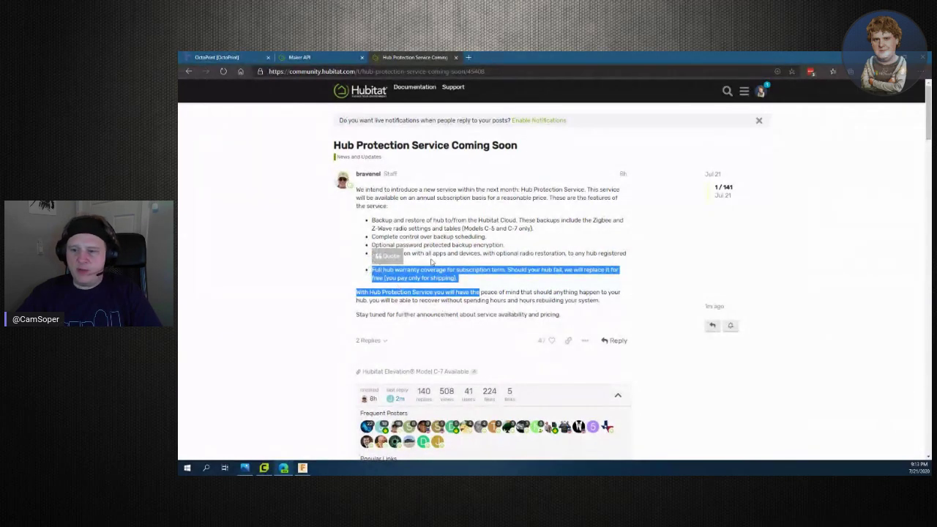
Scroll through the rest of the post and bring up Spotify's This Is Dr. Dre playlist
scroll(526, 250, "down", 1)
scroll(525, 251, "down", 2)
scroll(655, 309, "up", 2)
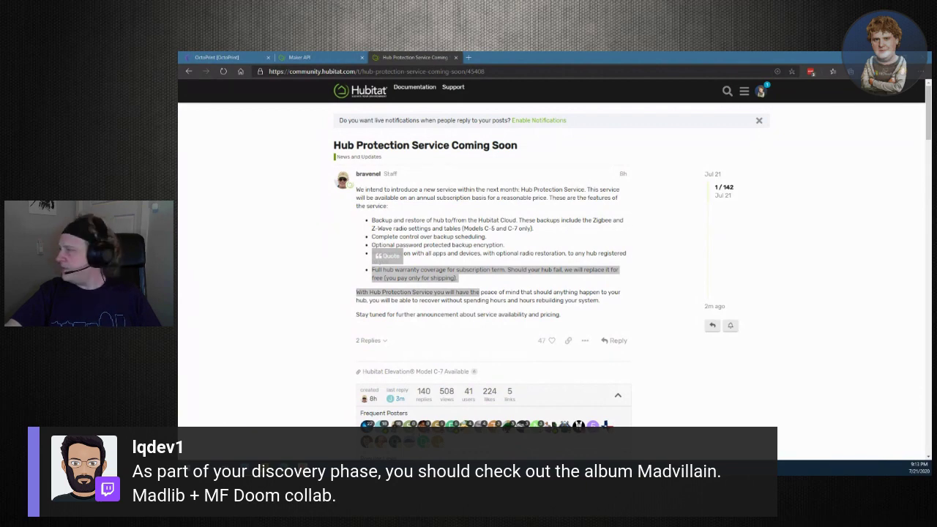
key("alt+Tab")
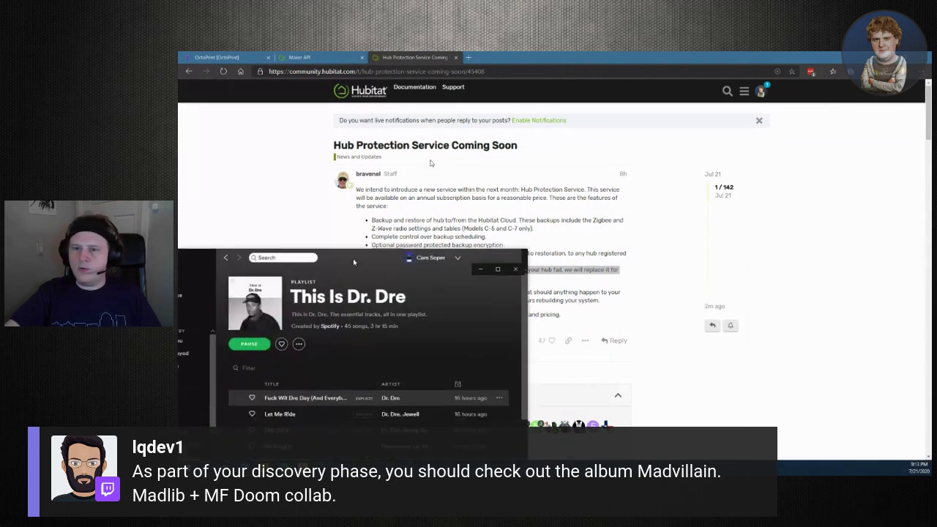
Search Spotify for 'madvillain', view the artist page, then show all matching albums
left_click(354, 62)
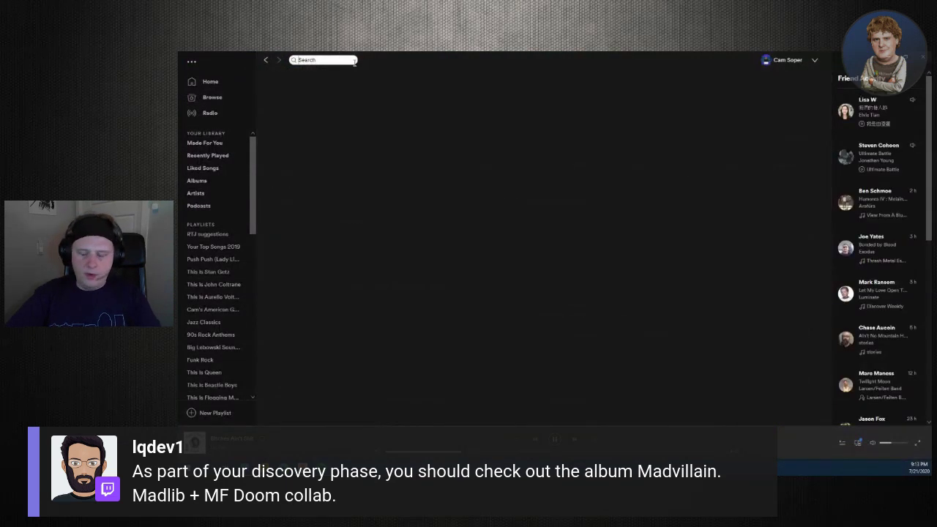
type("madvill")
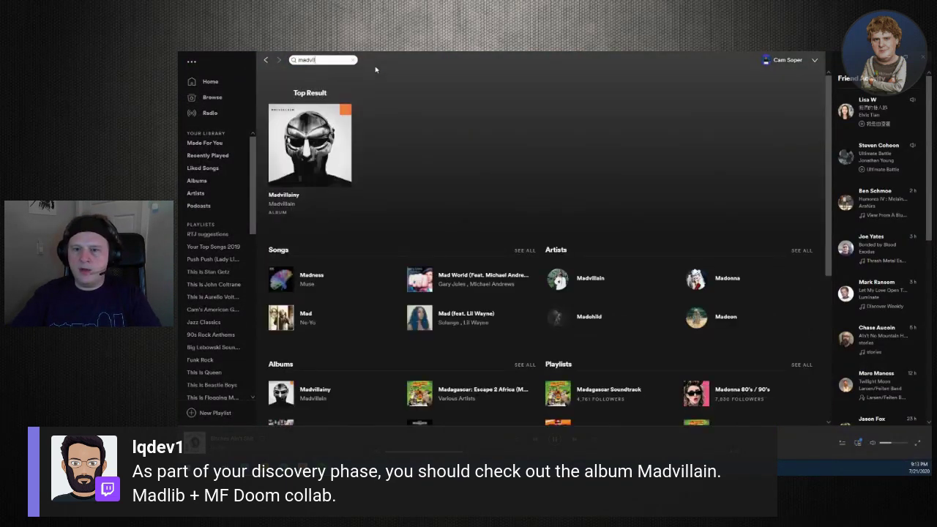
type("ain")
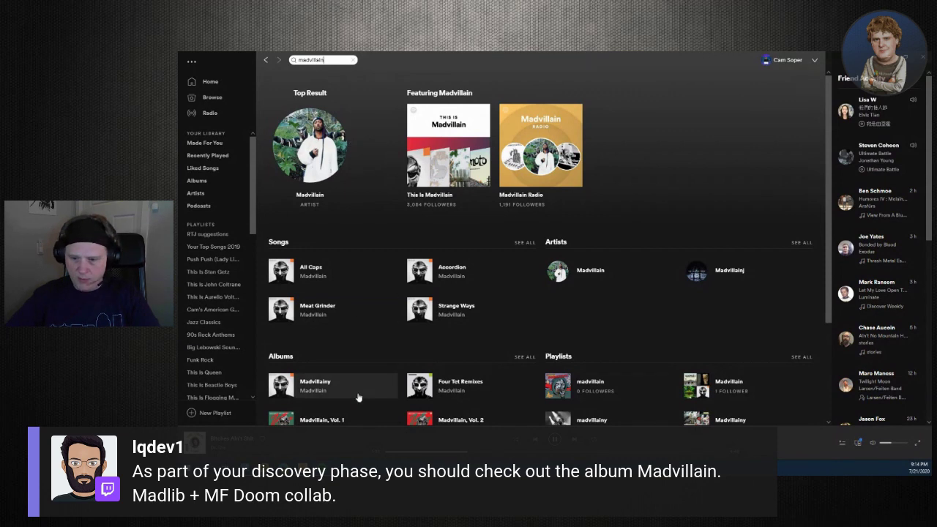
scroll(359, 396, "down", 1)
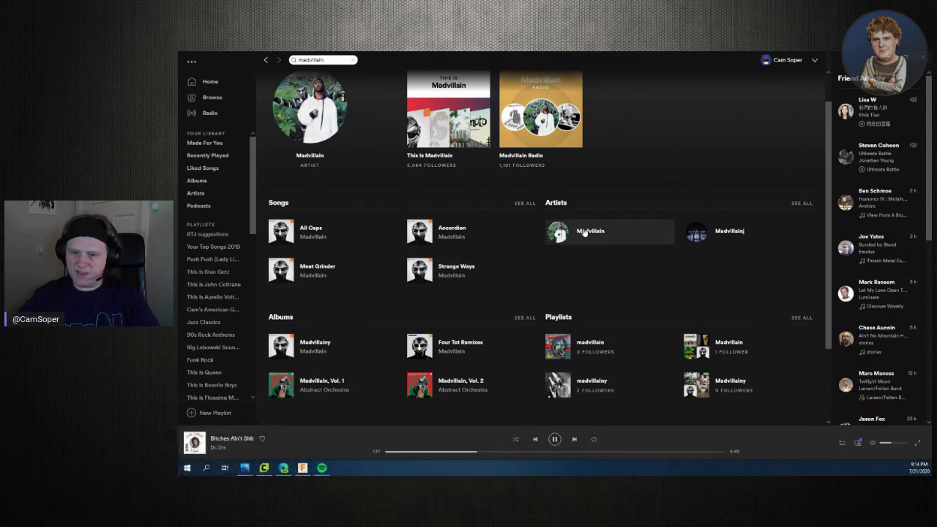
left_click(584, 232)
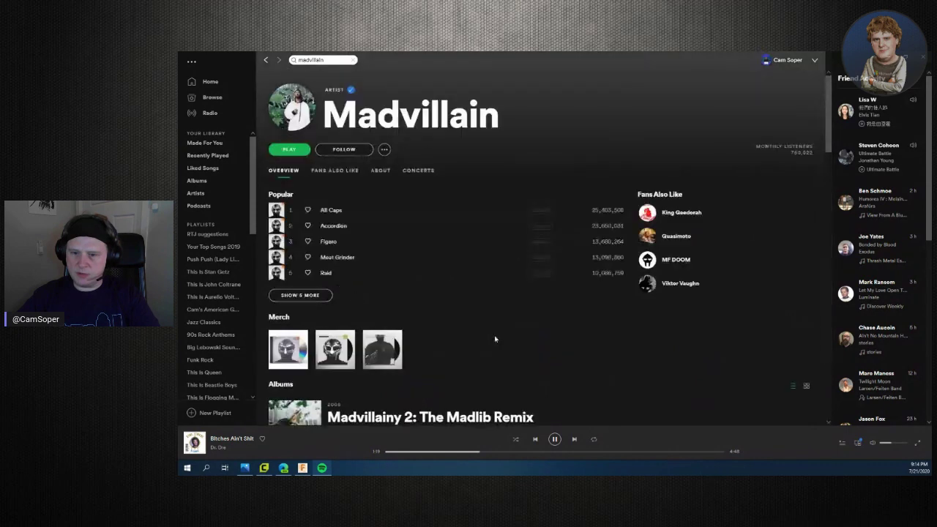
scroll(488, 333, "down", 3)
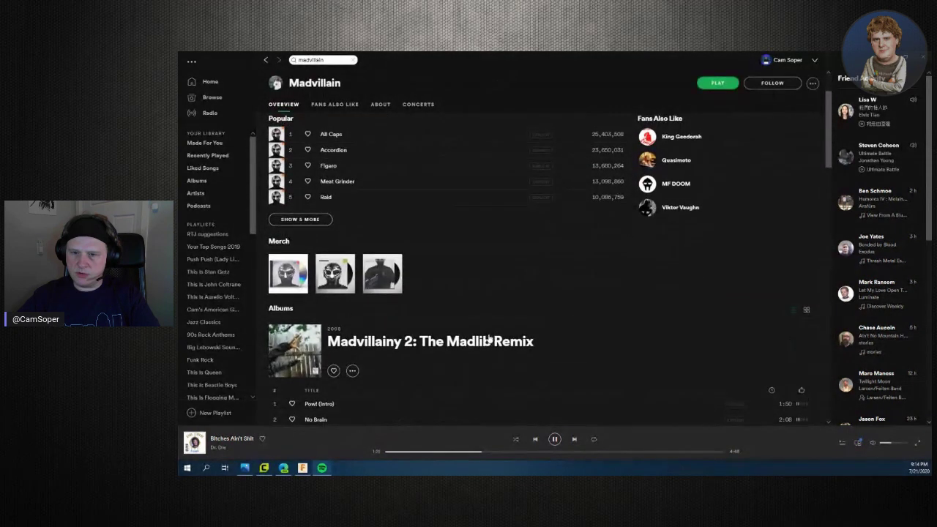
scroll(488, 334, "up", 3)
scroll(568, 309, "down", 5)
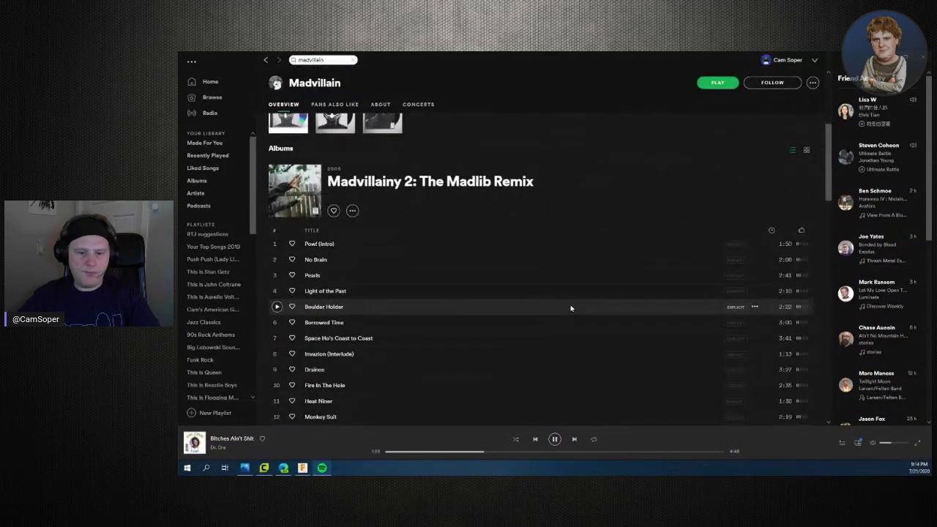
scroll(571, 308, "down", 1)
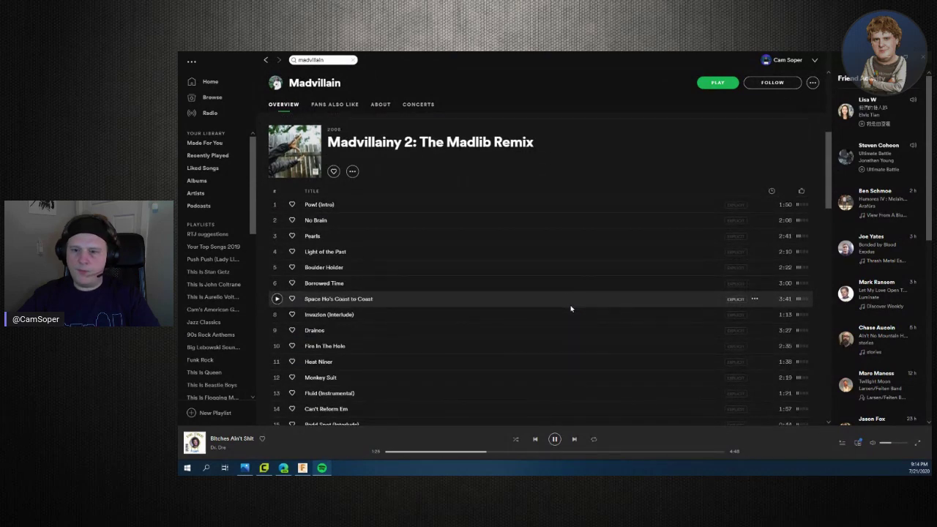
scroll(571, 308, "down", 3)
key("alt+Left")
scroll(528, 364, "down", 3)
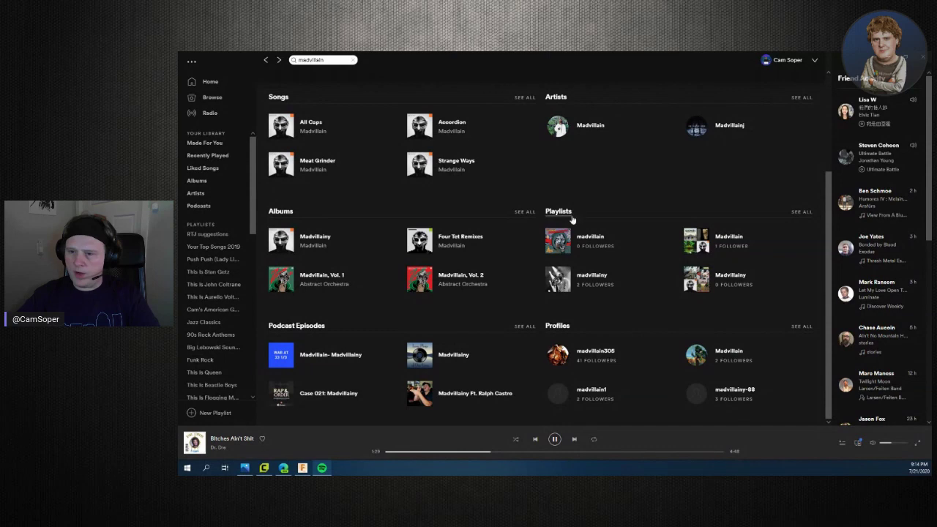
left_click(524, 212)
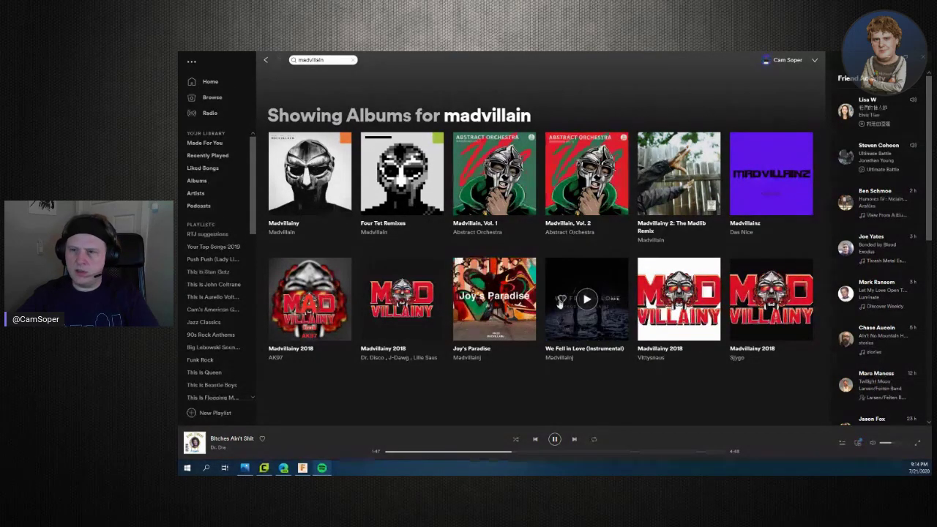
Take Spotify out of full screen, reopen it over the browser and maximize the window
left_click_drag(585, 69, 740, 159)
key("alt+F4")
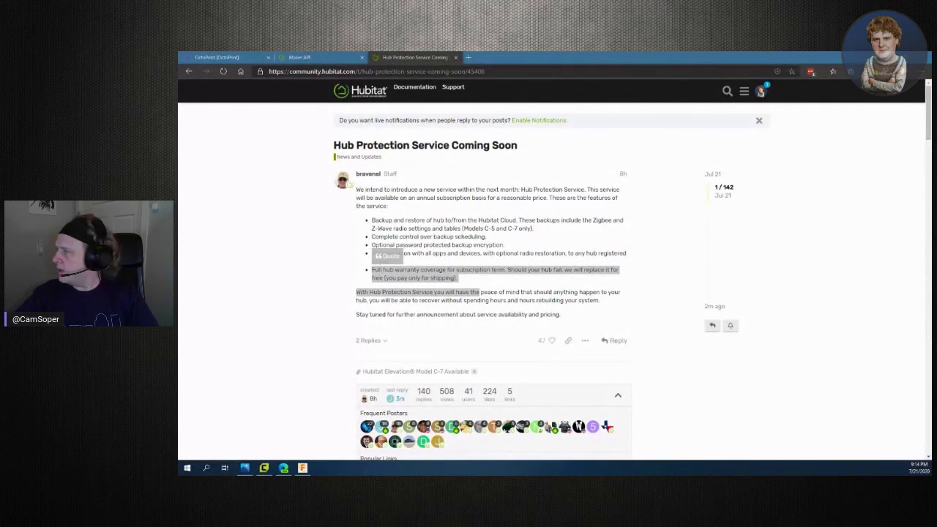
left_click_drag(731, 205, 316, 55)
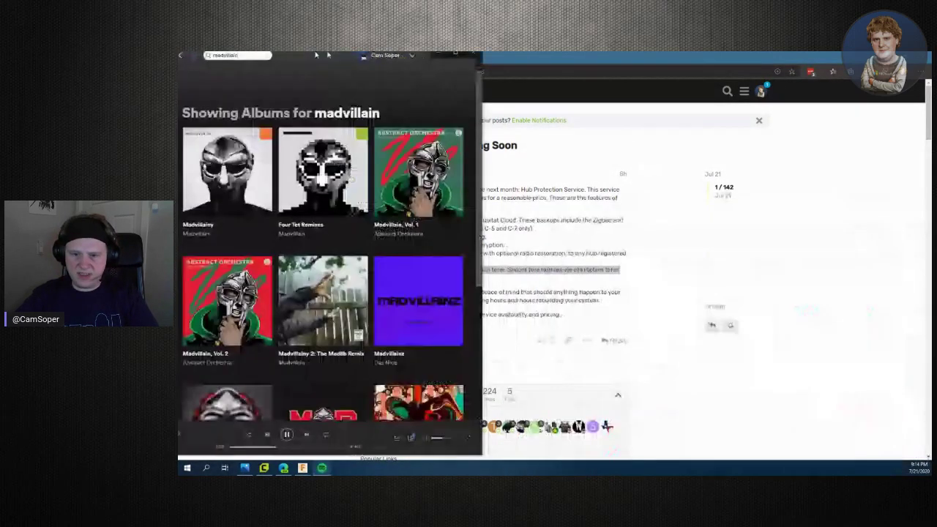
double_click(316, 54)
Play Madvillainy from The Illest Villains and return to the forum post
left_click(294, 226)
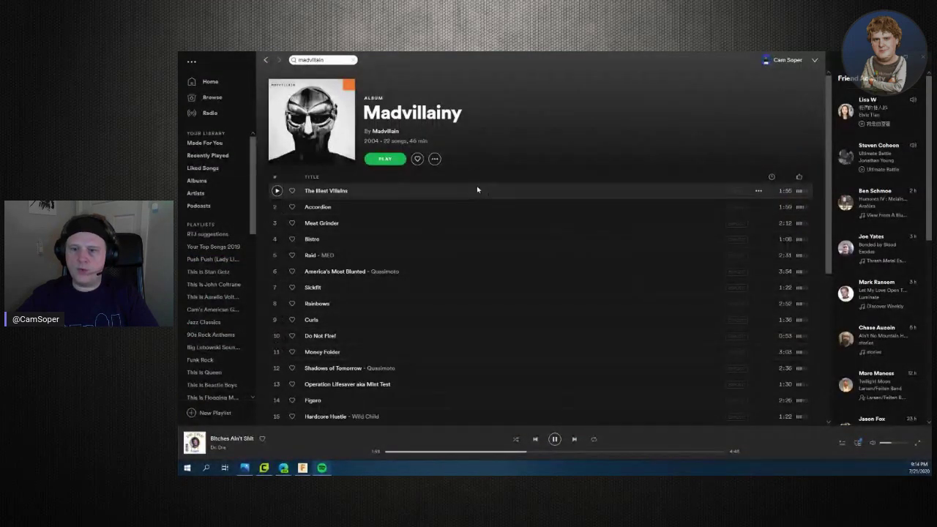
left_click(435, 158)
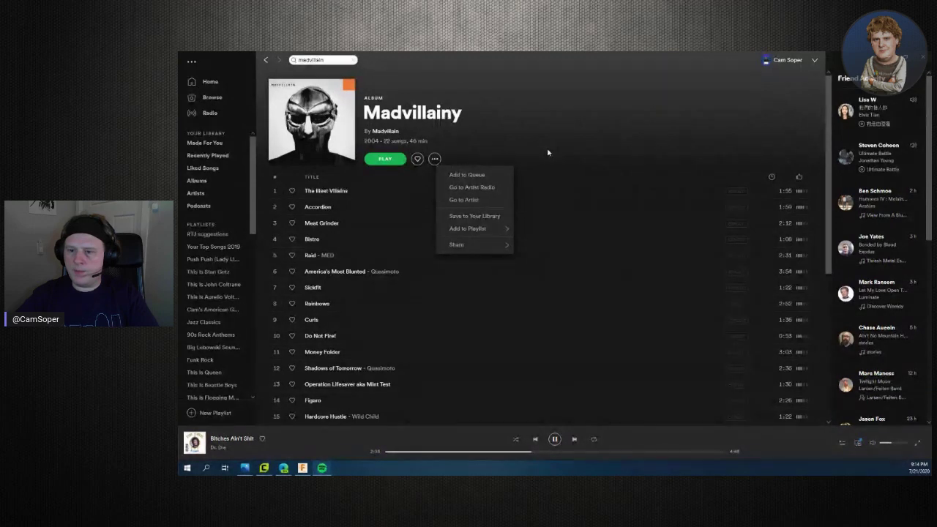
left_click(386, 162)
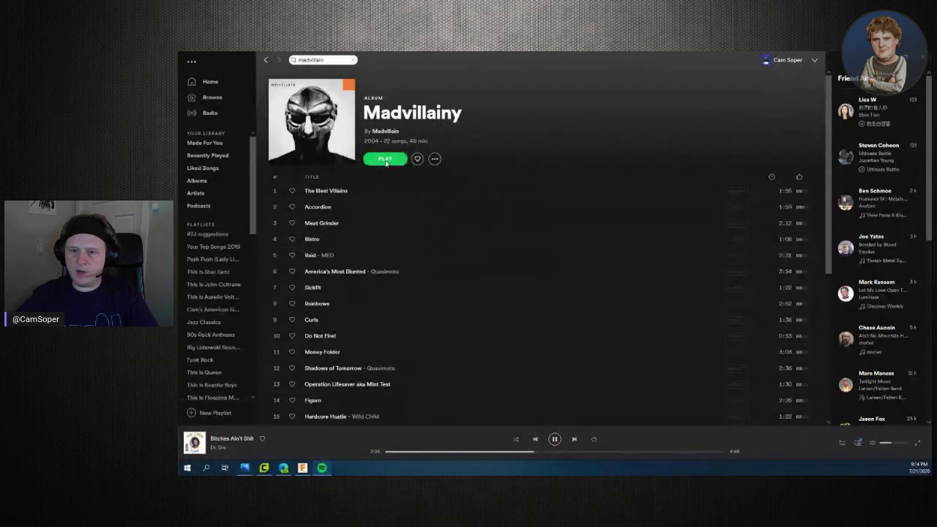
left_click(386, 160)
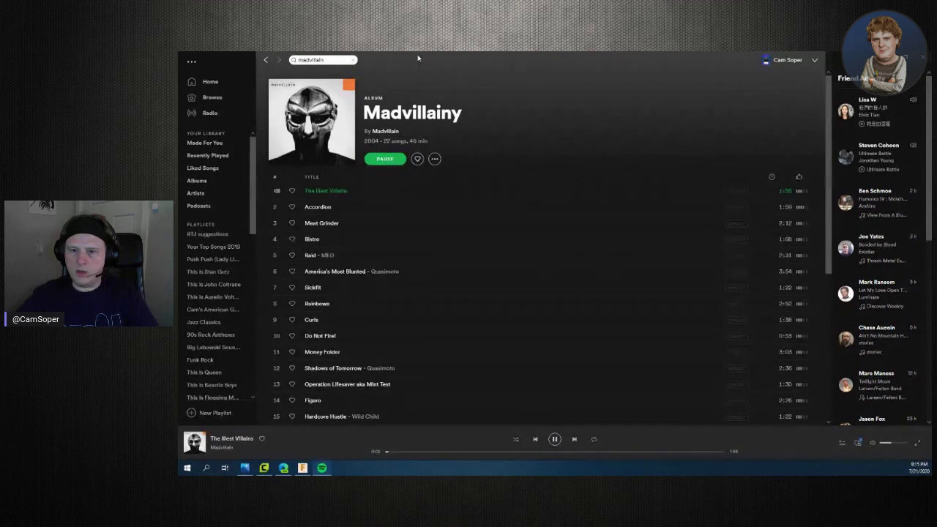
key("alt+Tab")
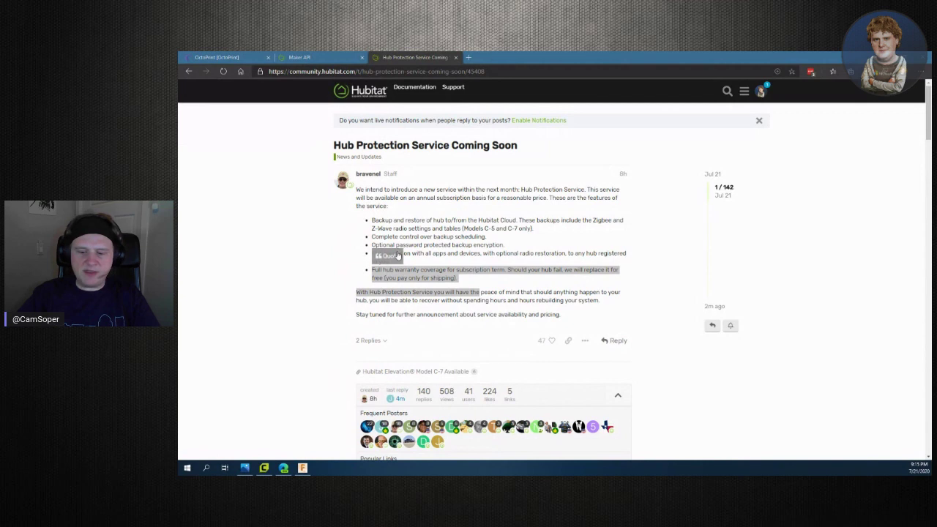
Bring the Fusion 360 window with the Functional Designs project to the front
left_click(302, 467)
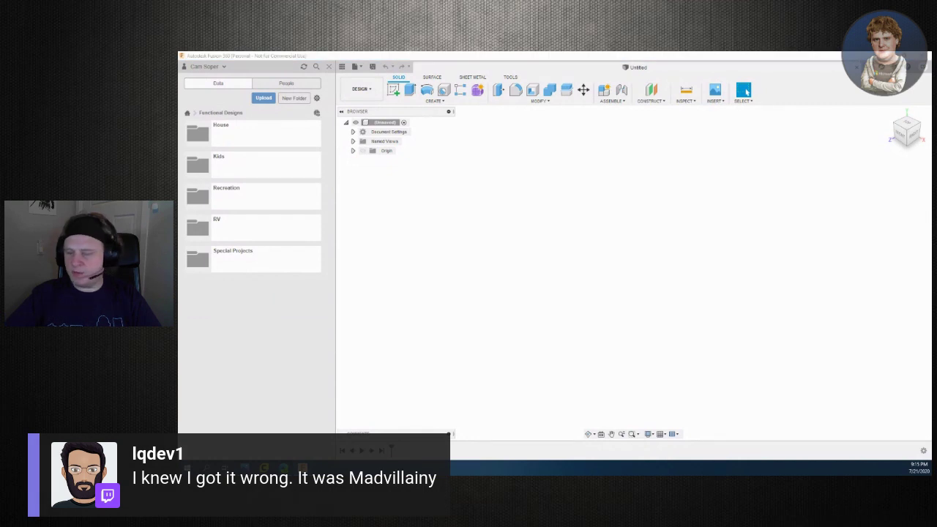
Open the Vine hook design from the House folder and show its bodies
left_click(353, 142)
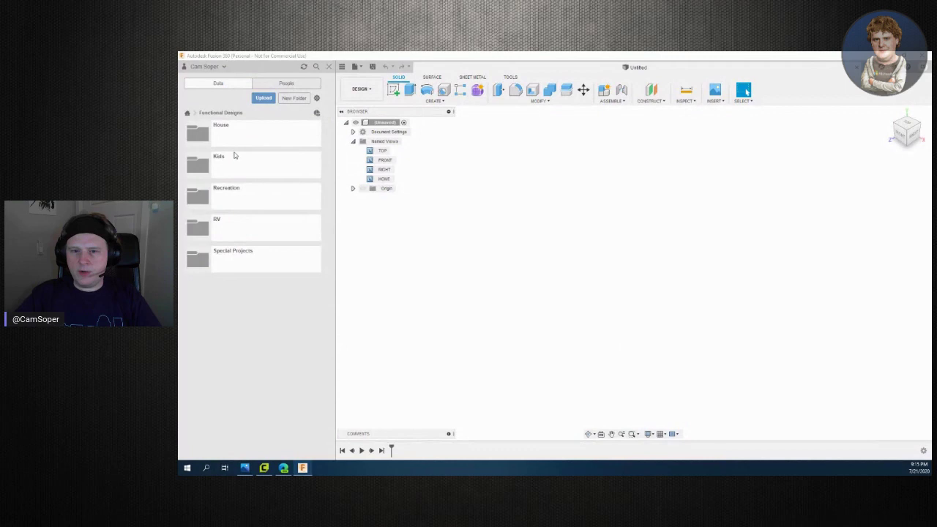
left_click(222, 144)
scroll(298, 330, "down", 5)
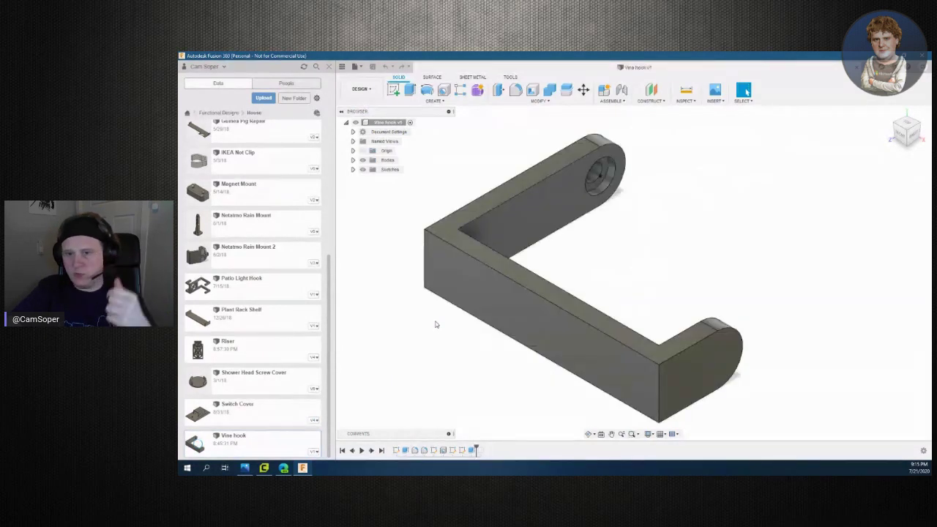
left_click(352, 160)
Export the Vine hook body as a High-refinement STL to the Desktop, then close Fusion 360
right_click(391, 171)
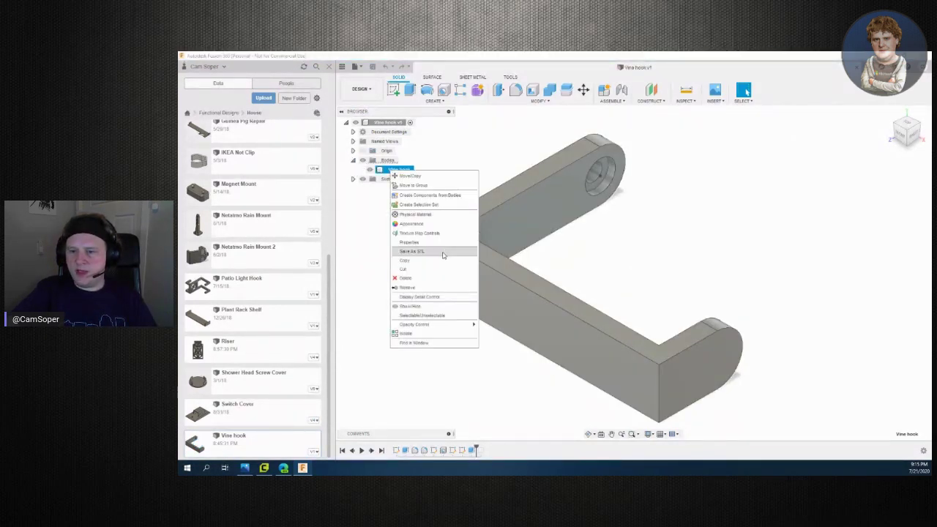
left_click(411, 251)
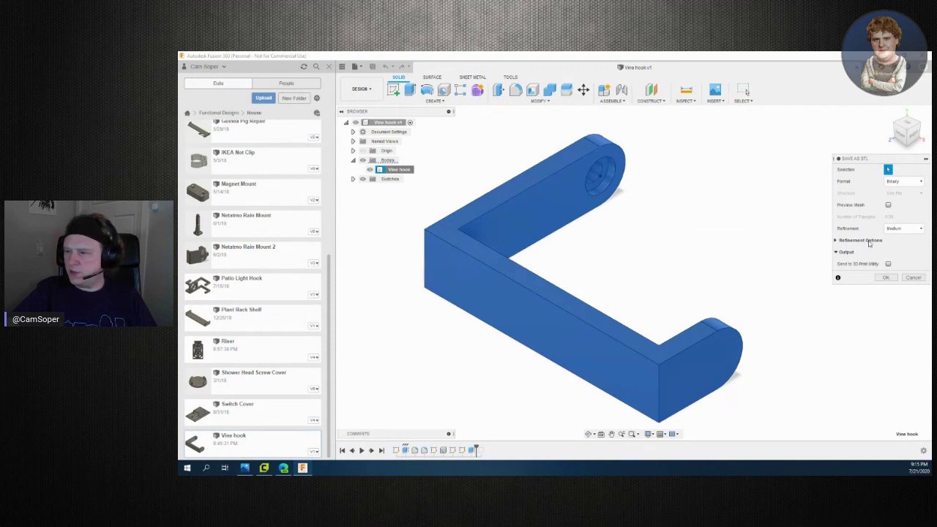
left_click(903, 229)
left_click(900, 239)
left_click(888, 278)
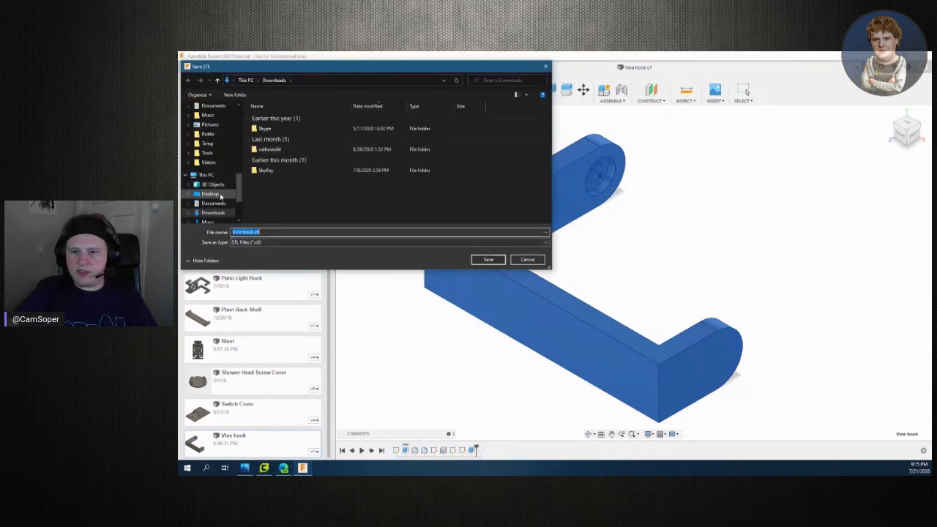
left_click(220, 194)
left_click(488, 260)
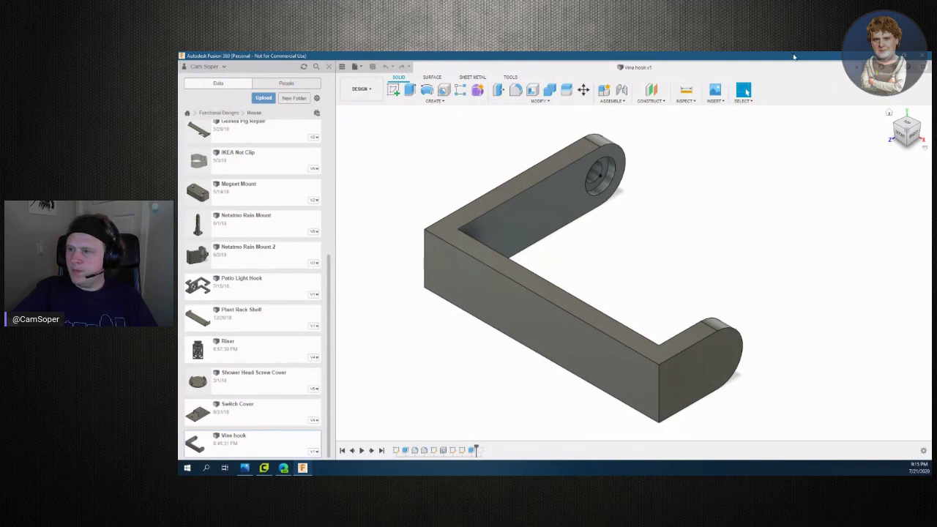
key("alt+F4")
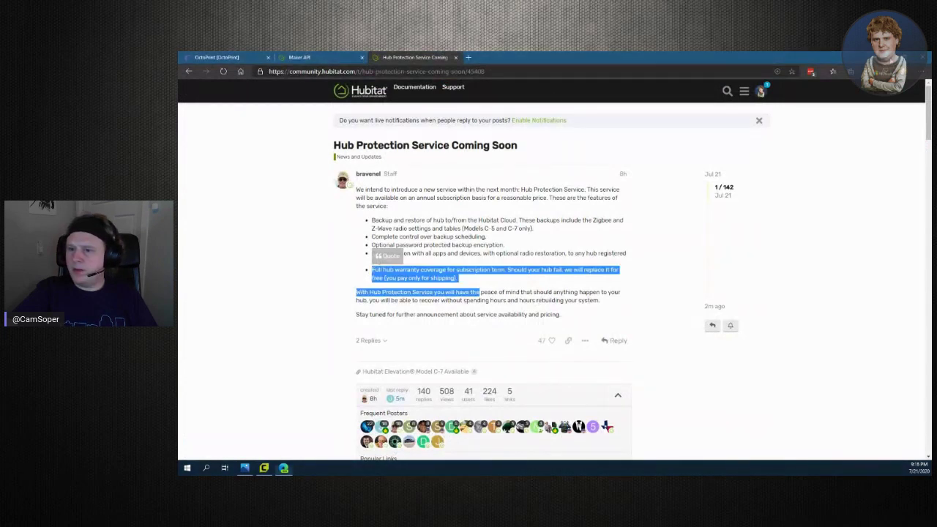
Close the browser and load Vine hook.stl from the Desktop into Cura
left_click(927, 56)
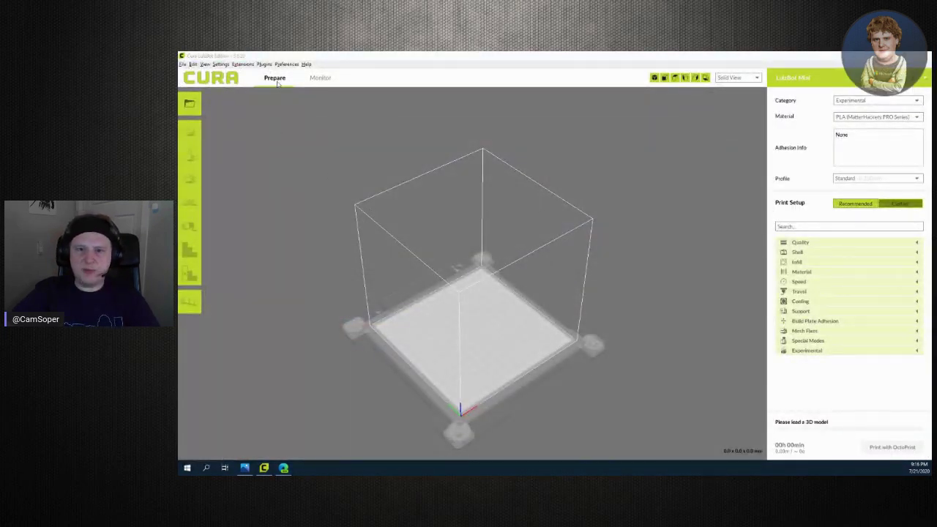
left_click(182, 64)
mouse_move(193, 65)
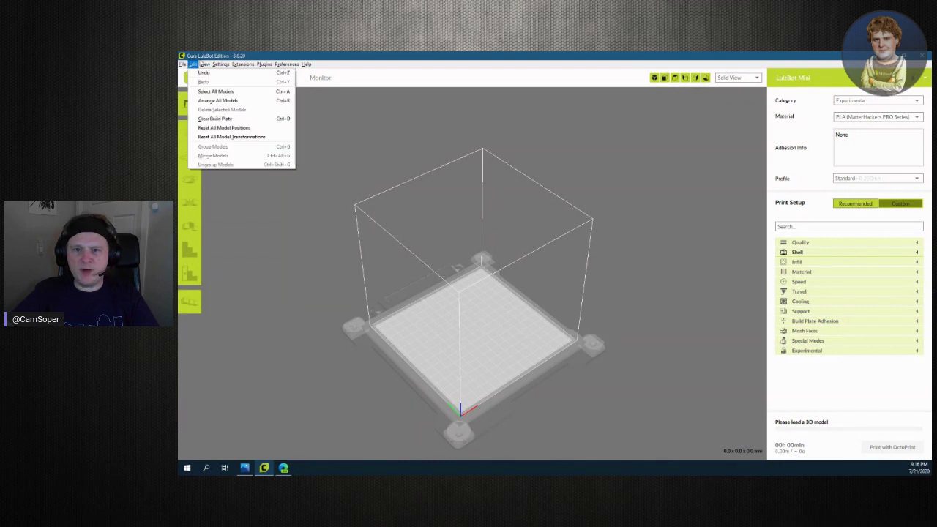
left_click(182, 65)
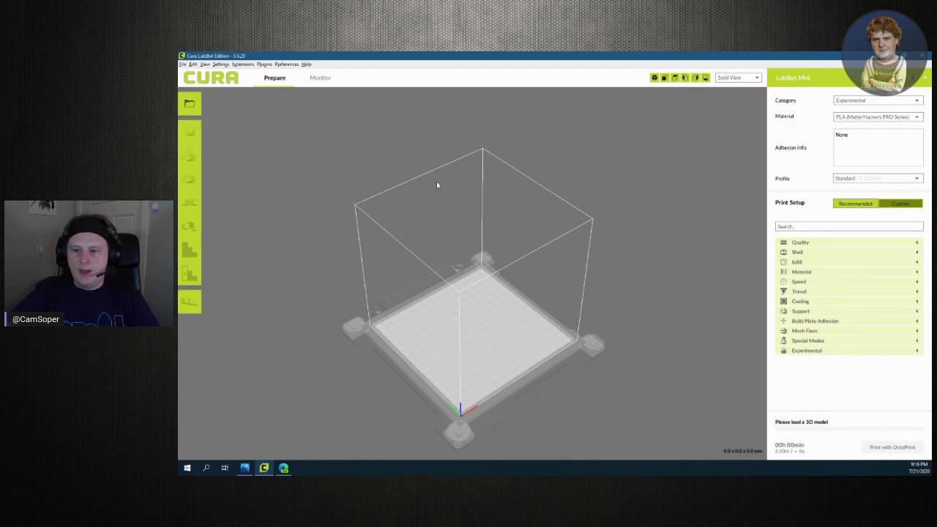
right_click(448, 369)
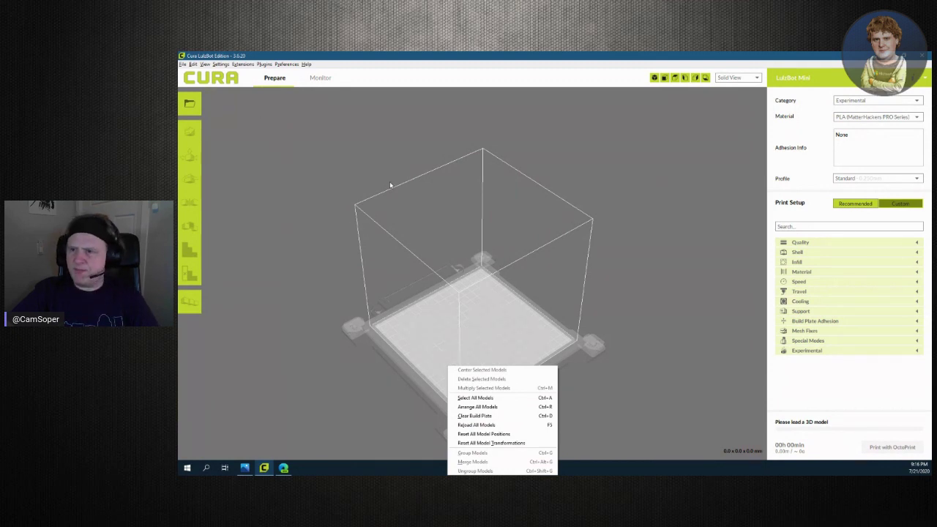
left_click(182, 65)
left_click(474, 95)
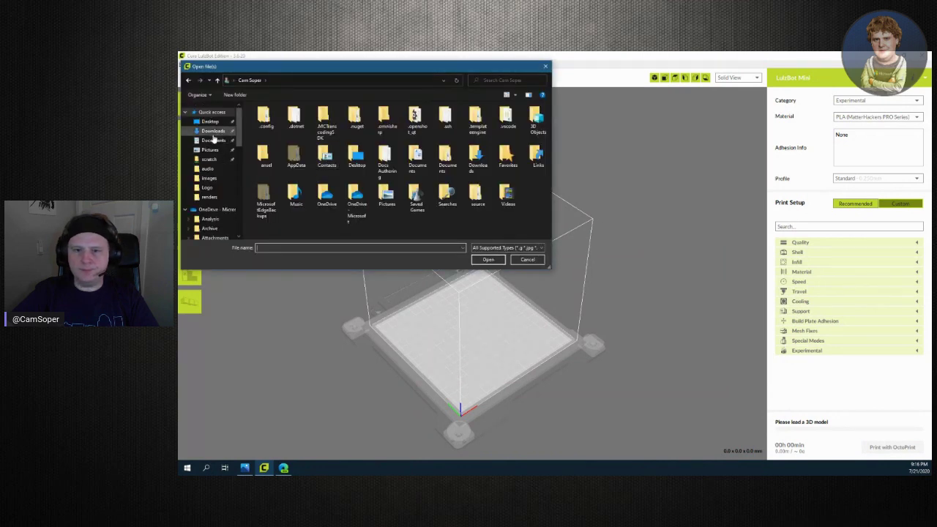
left_click(209, 121)
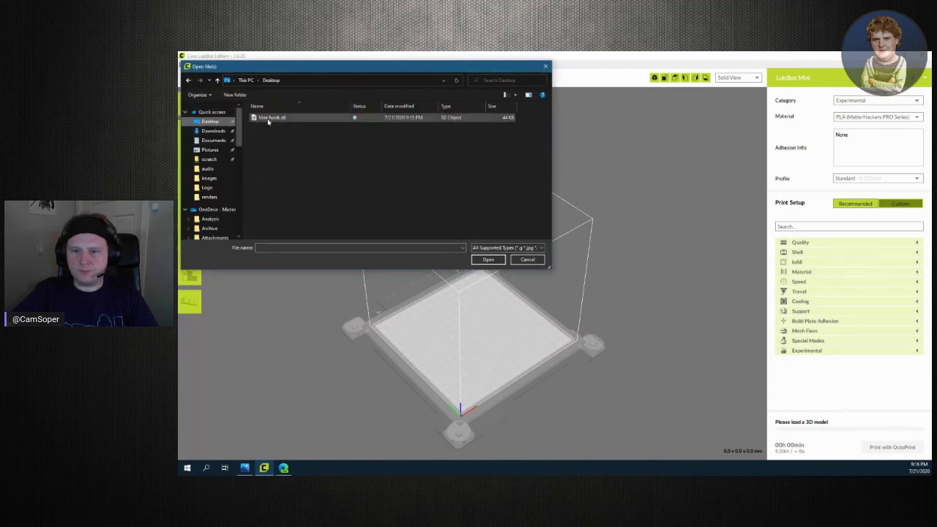
double_click(270, 118)
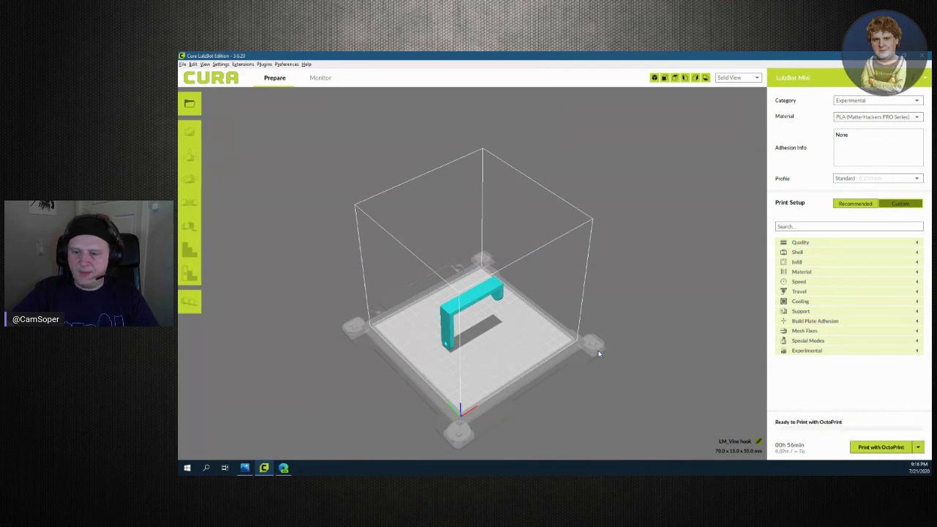
Rotate the vine hook -90° about X so it lies flat, then deselect it
scroll(550, 358, "down", 2)
scroll(551, 360, "up", 5)
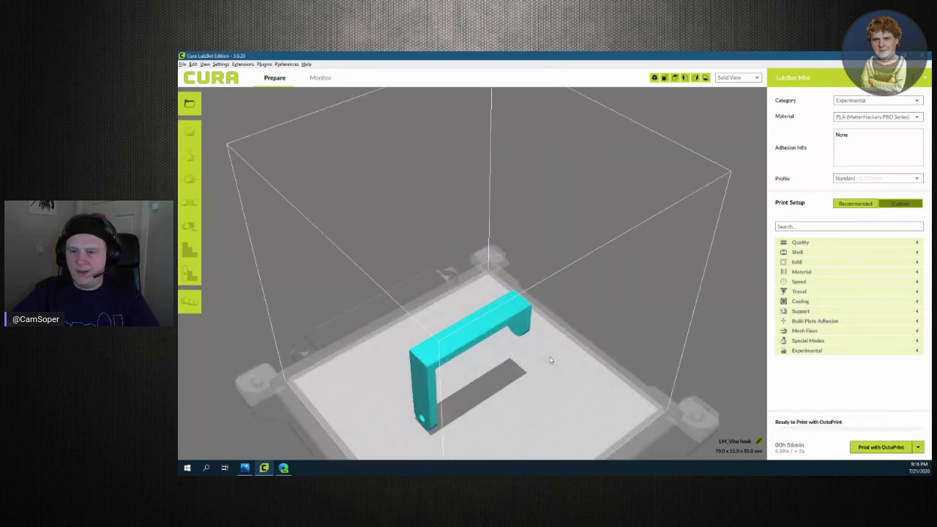
right_click_drag(542, 378, 251, 378)
scroll(394, 288, "down", 3)
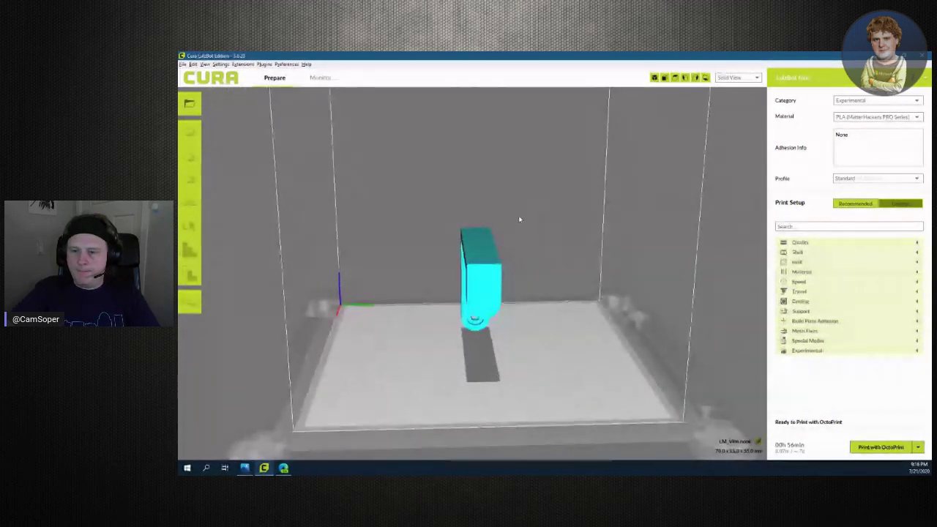
left_click(485, 271)
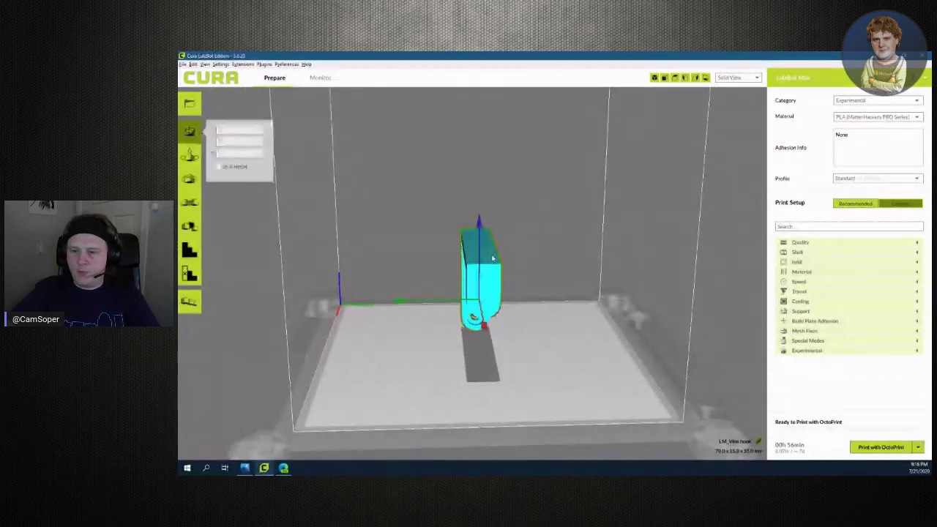
left_click(192, 181)
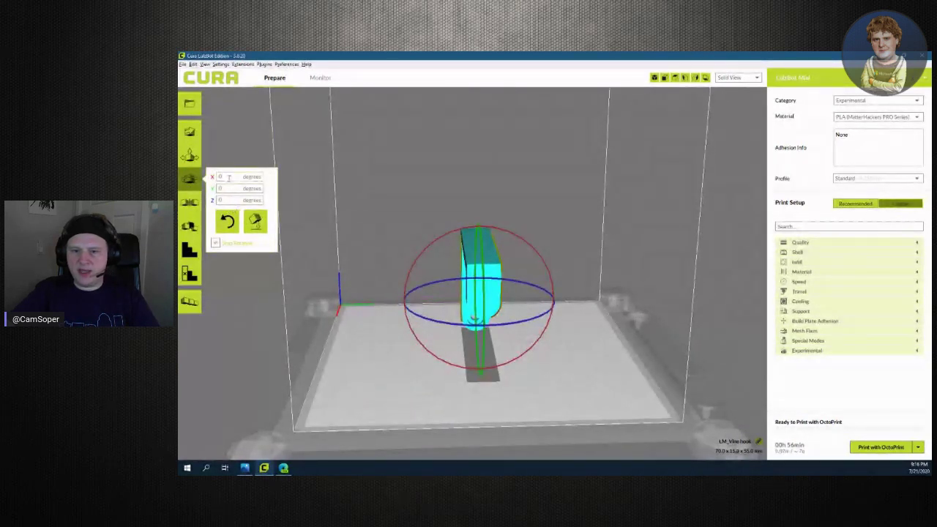
type("-9")
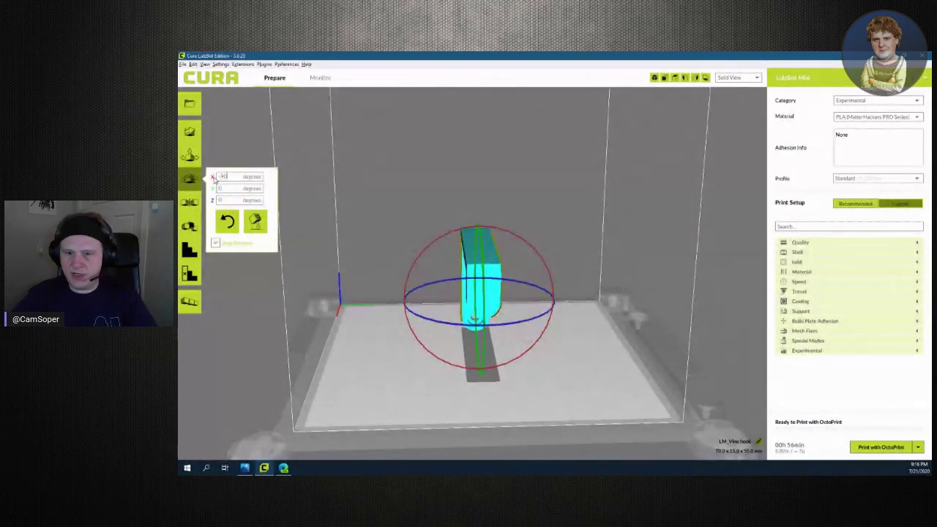
key("Tab")
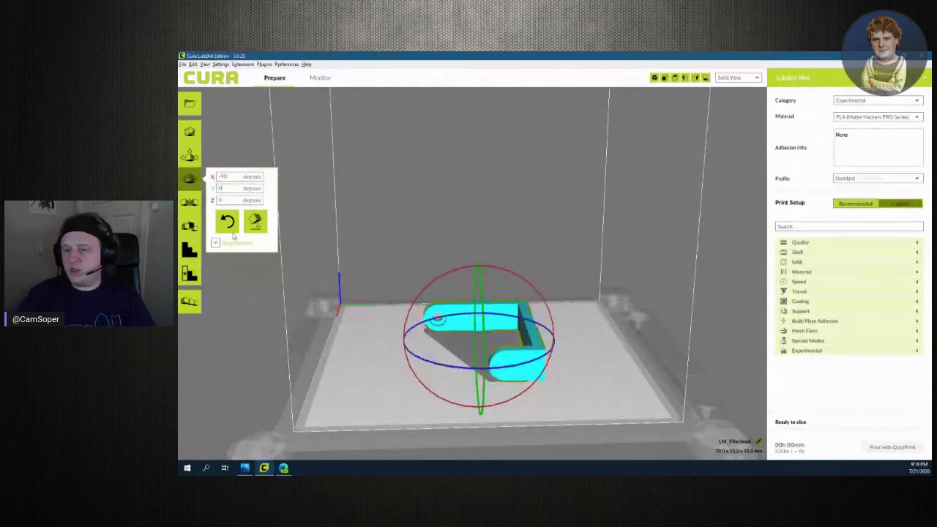
left_click(415, 375)
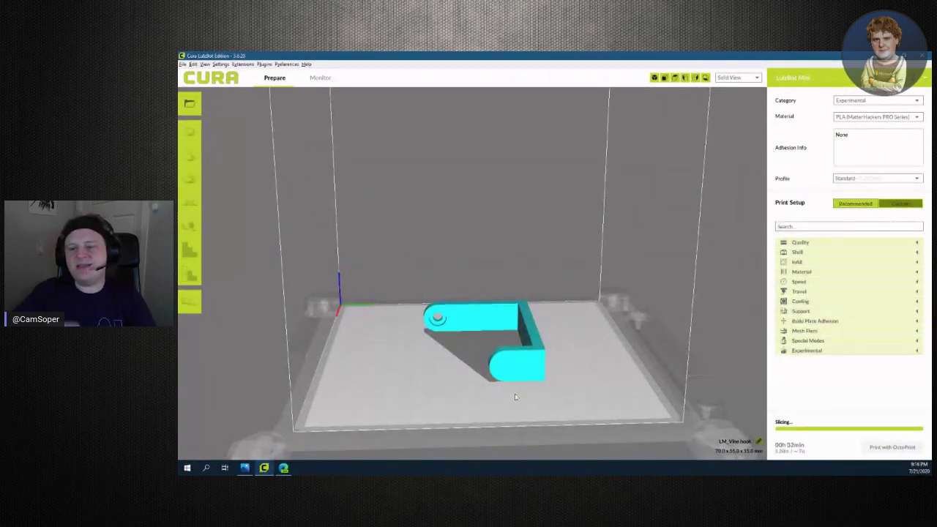
mouse_move(603, 407)
right_mouse_down()
mouse_move(548, 429)
mouse_move(587, 425)
mouse_move(603, 402)
right_mouse_up()
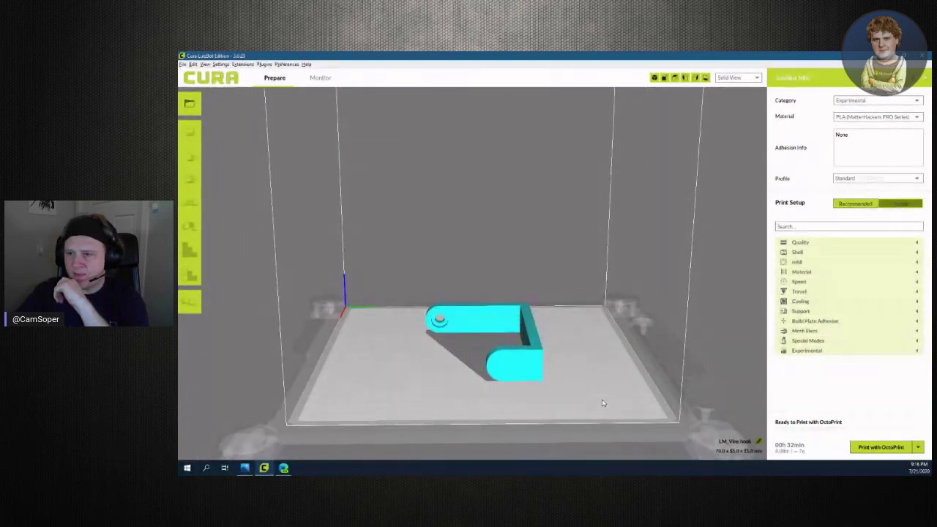
Switch to Layer View and hide the hot end, travels and helpers in the preview
left_click(755, 78)
left_click(736, 102)
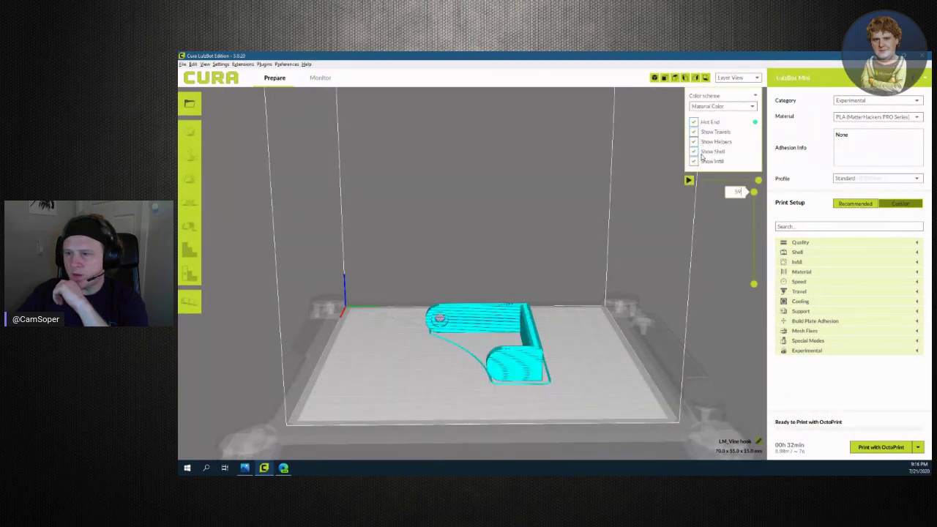
left_click(694, 122)
left_click(694, 132)
left_click(694, 142)
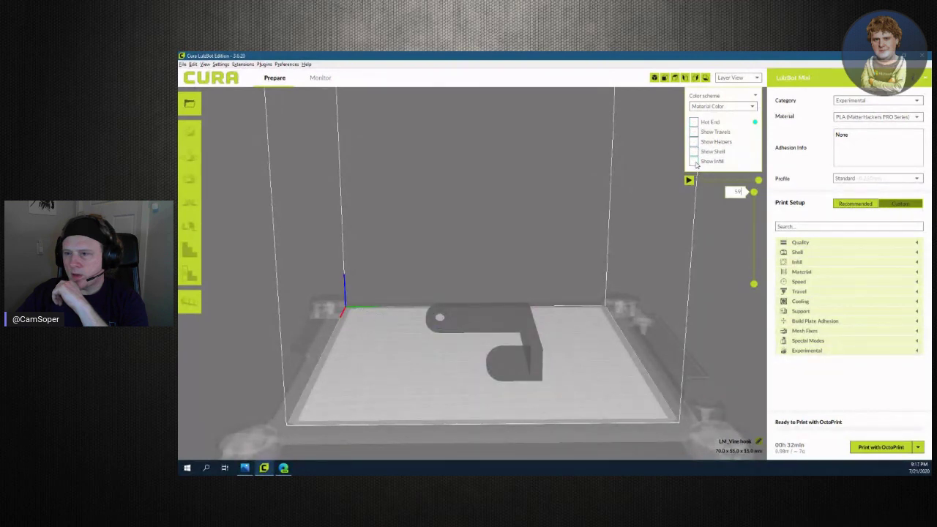
Colour the preview by Line Type and turn travels and another line category back on
left_click(720, 107)
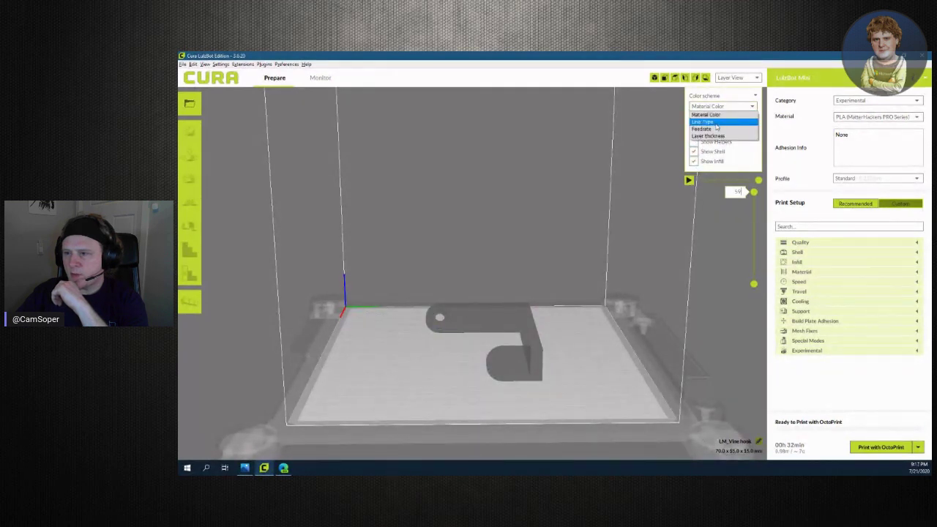
left_click(717, 125)
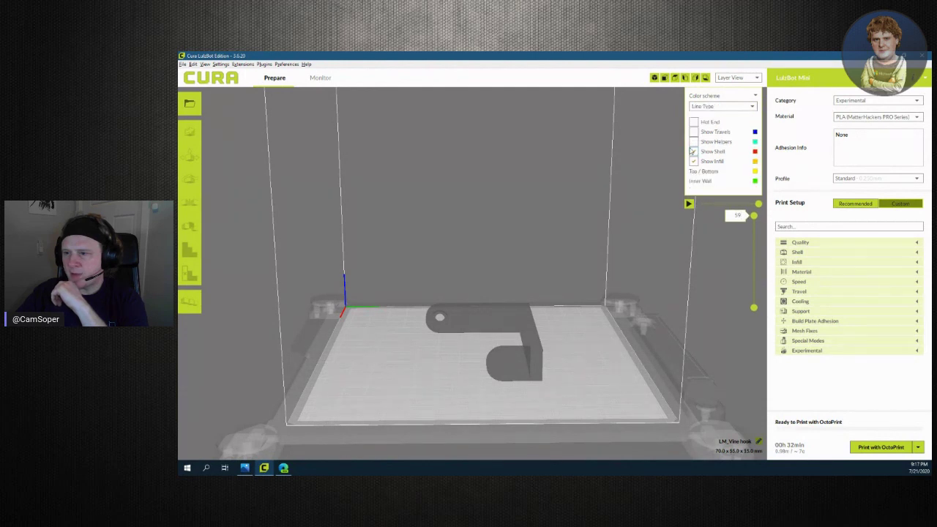
left_click(694, 132)
left_click(695, 130)
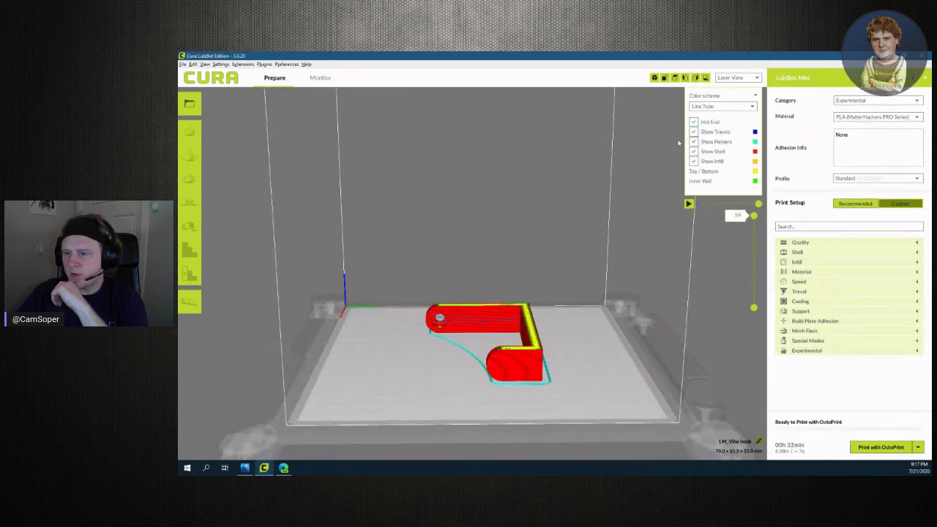
View the hook from above and low at the side, then show only the lower layers
right_click_drag(592, 306, 556, 396)
scroll(555, 395, "down", 3)
scroll(555, 394, "up", 8)
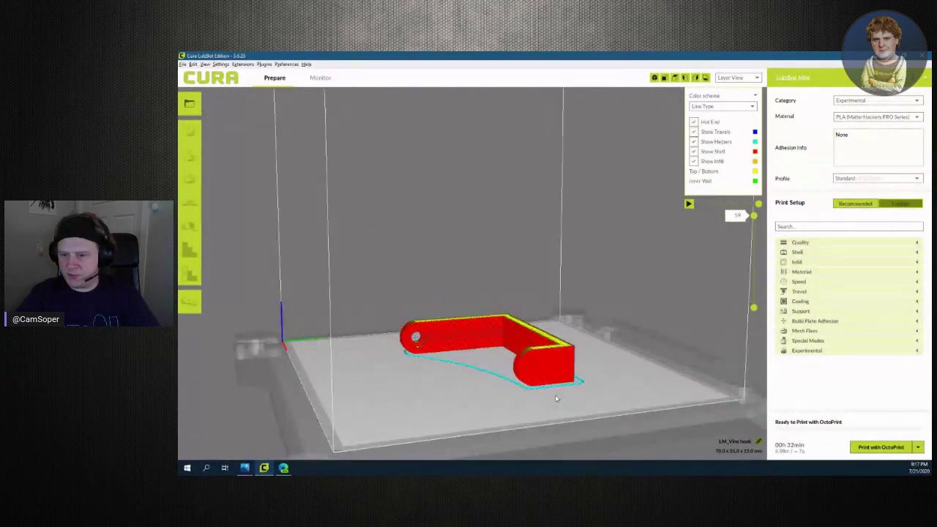
scroll(513, 443, "down", 3)
right_click_drag(510, 429, 654, 305)
key("Down")
key("Down")
key("Down")
key("Down")
key("Down")
key("Down")
key("Down")
key("Down")
key("Down")
key("Down")
key("Down")
key("Down")
key("Down")
key("Down")
key("Down")
key("Down")
key("Down")
key("Down")
key("Down")
key("Down")
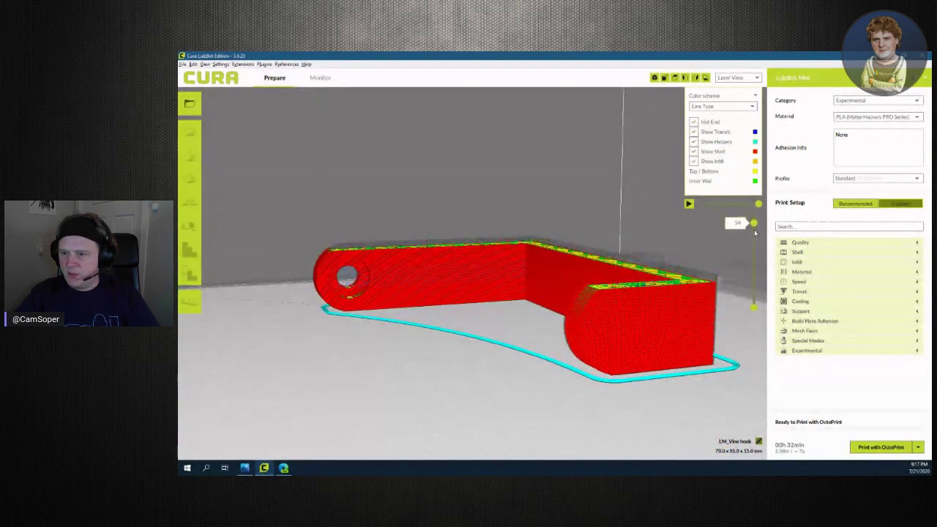
Scrub the layer slider through lower and higher layers of the hook, then expand the Support settings
right_click_drag(535, 359, 502, 425)
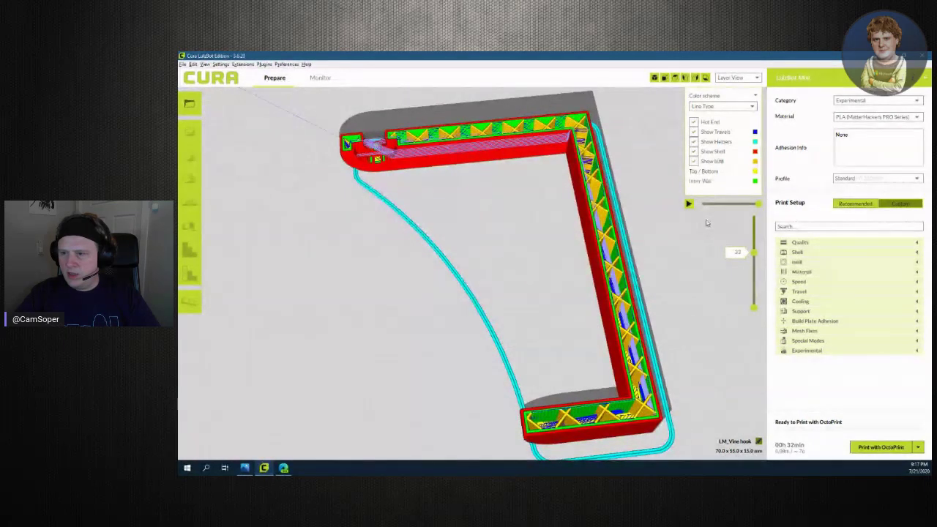
mouse_move(756, 256)
left_mouse_down()
mouse_move(755, 297)
mouse_move(757, 268)
left_mouse_up()
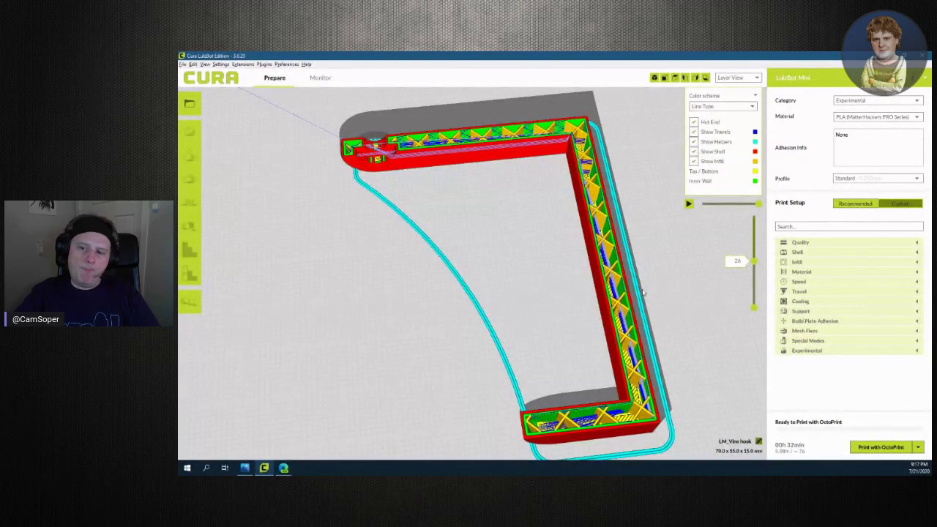
left_click(618, 310)
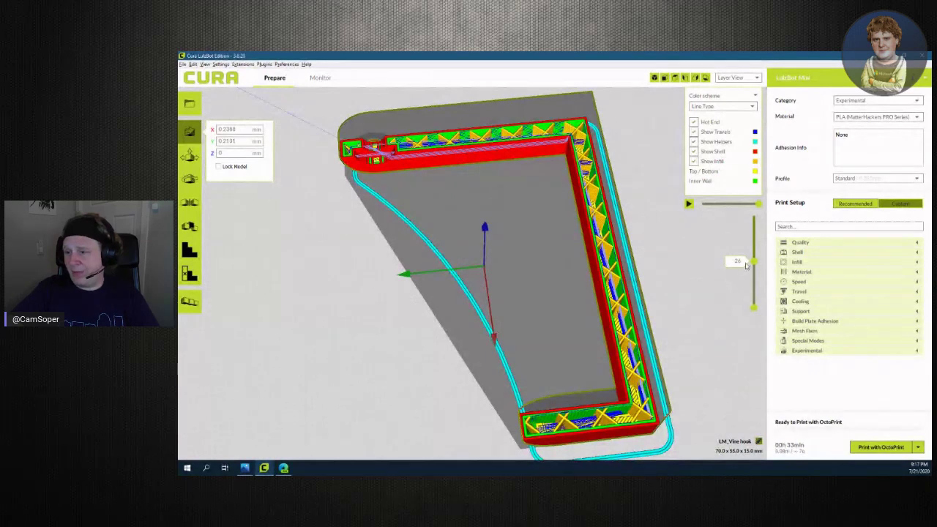
left_click_drag(750, 260, 748, 208)
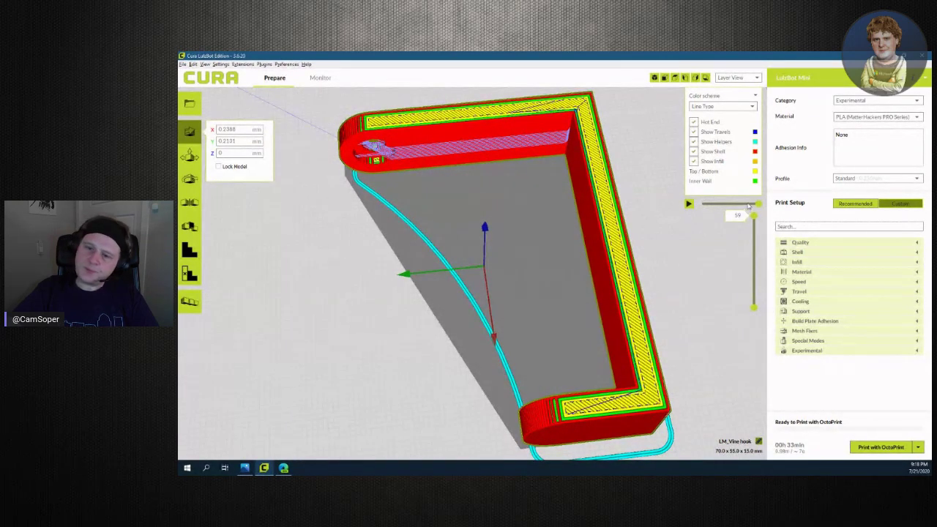
right_click_drag(701, 373, 803, 316)
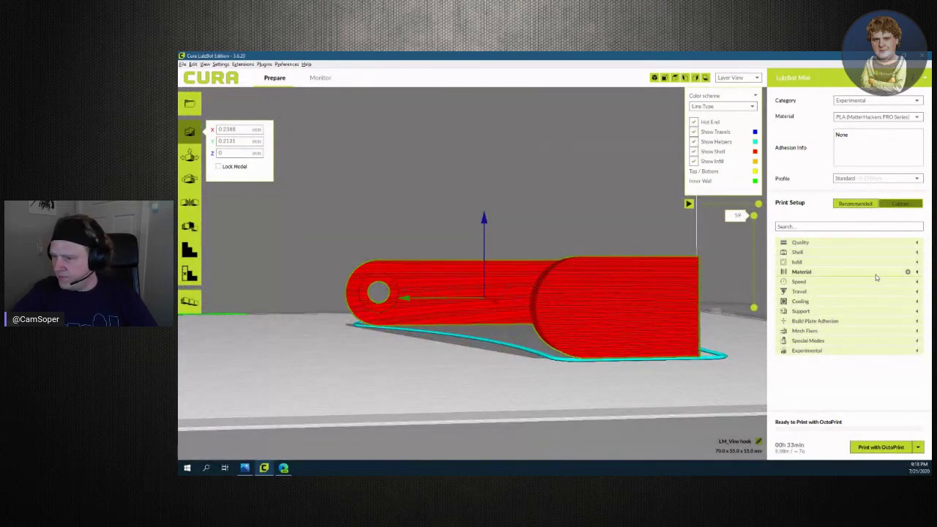
left_click(915, 311)
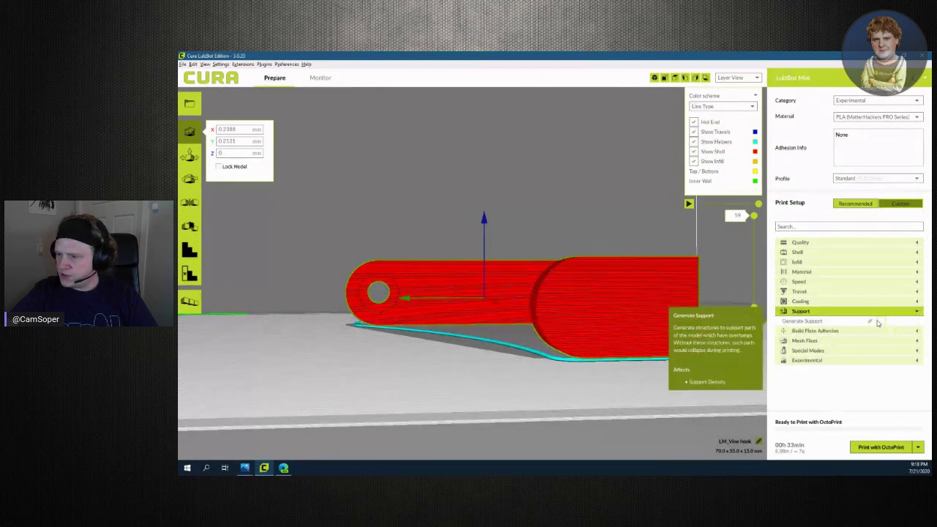
Turn on support generation and orbit around the re-sliced hook with its supports
left_click(881, 322)
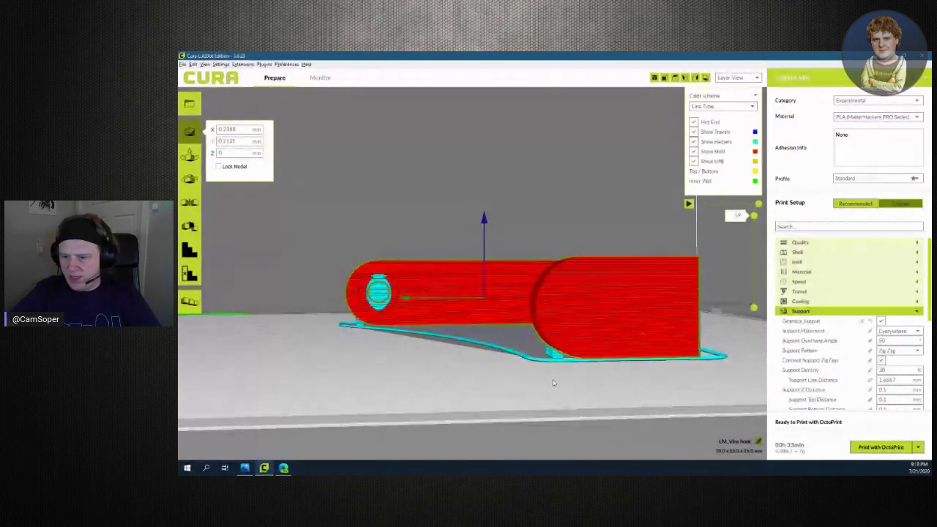
scroll(553, 380, "up", 5)
mouse_move(453, 423)
right_mouse_down()
mouse_move(495, 408)
mouse_move(540, 410)
mouse_move(402, 414)
mouse_move(444, 429)
right_mouse_up()
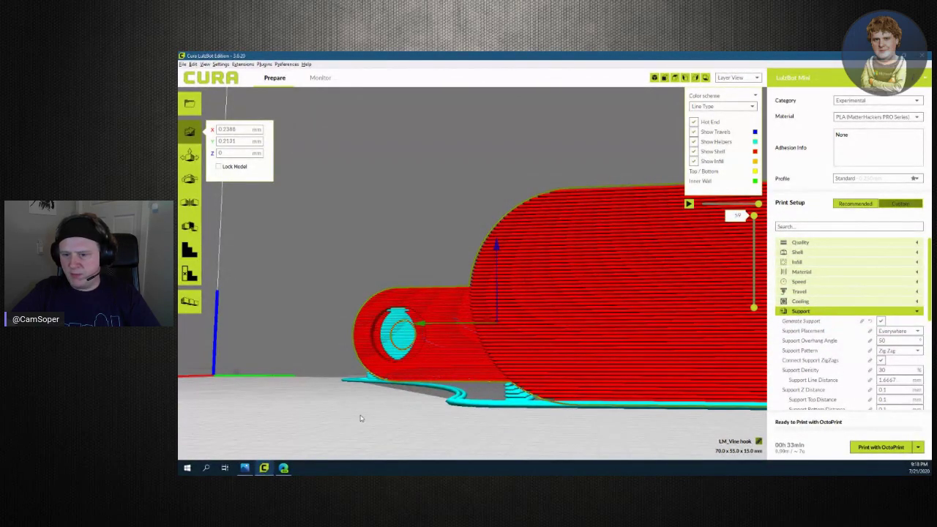
right_click_drag(360, 418, 663, 237)
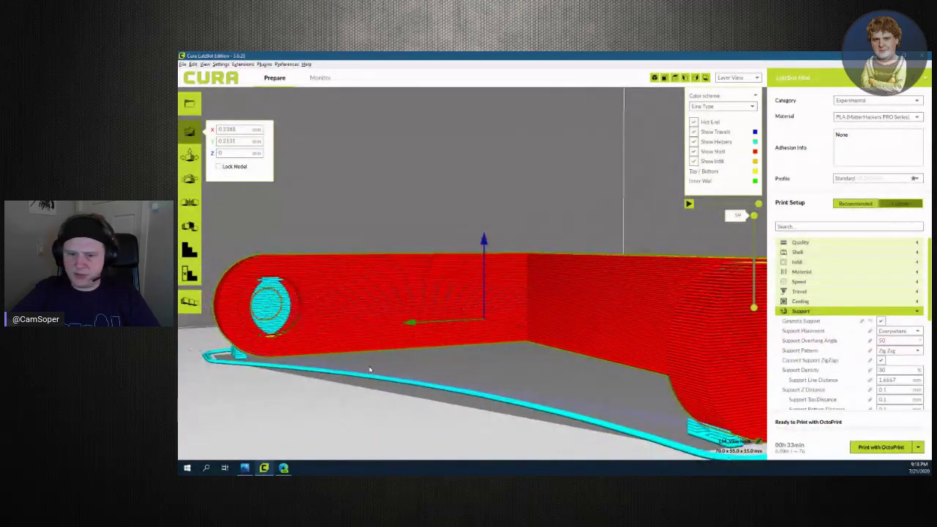
right_click_drag(297, 411, 387, 406)
Limit the preview to layers 39 and then 28, zoom out, and select the vine hook
left_click_drag(753, 218, 752, 249)
right_click_drag(496, 359, 511, 305)
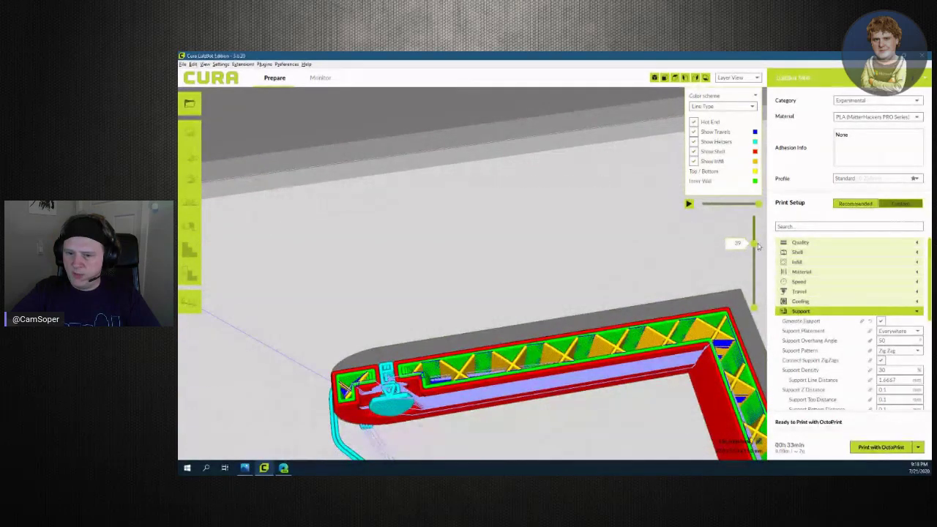
left_click_drag(757, 250, 757, 215)
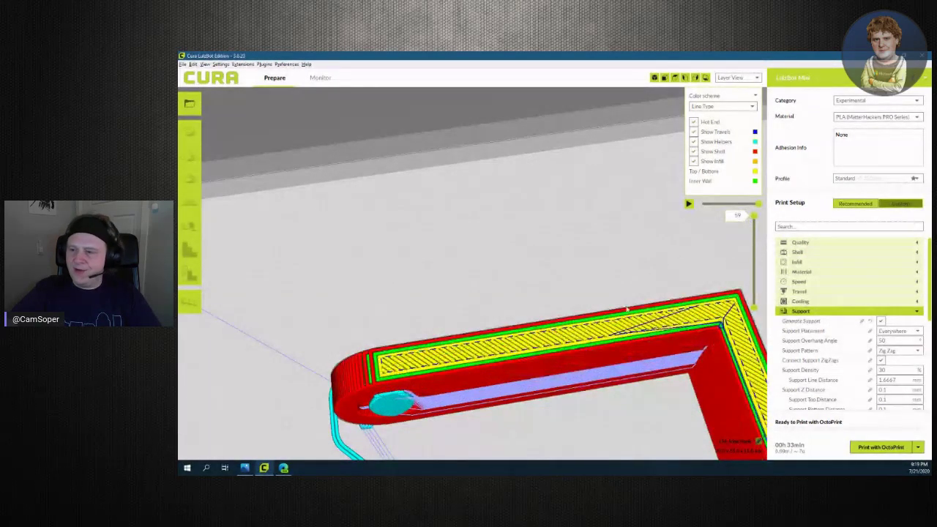
scroll(627, 309, "down", 5)
scroll(533, 326, "up", 3)
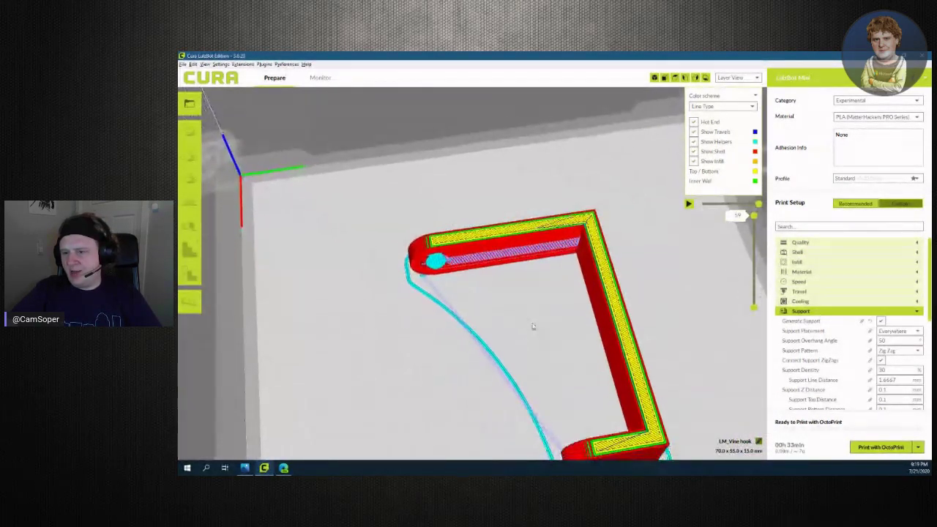
scroll(533, 326, "down", 2)
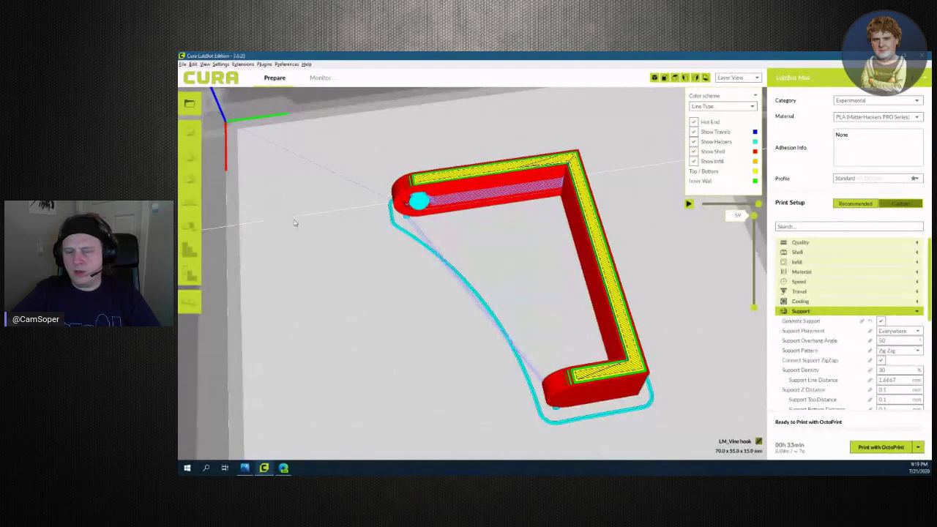
scroll(422, 336, "down", 5)
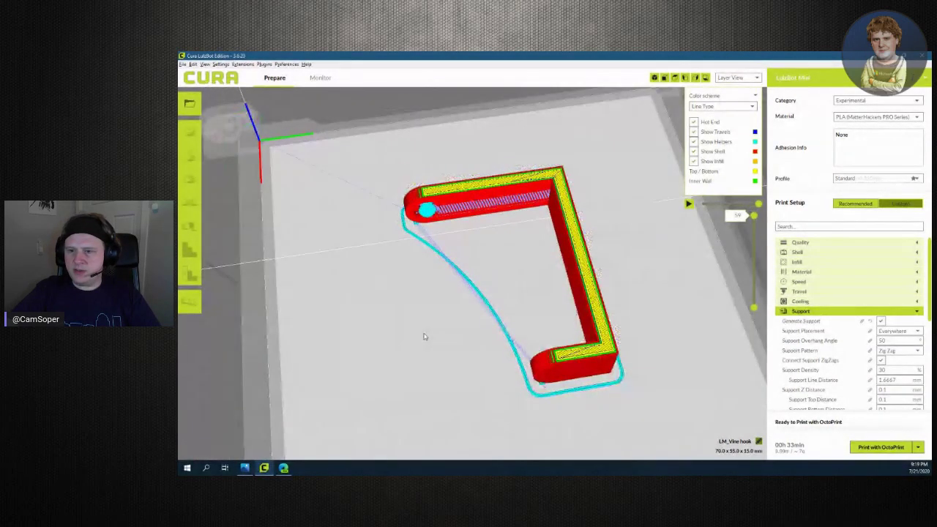
left_click(551, 326)
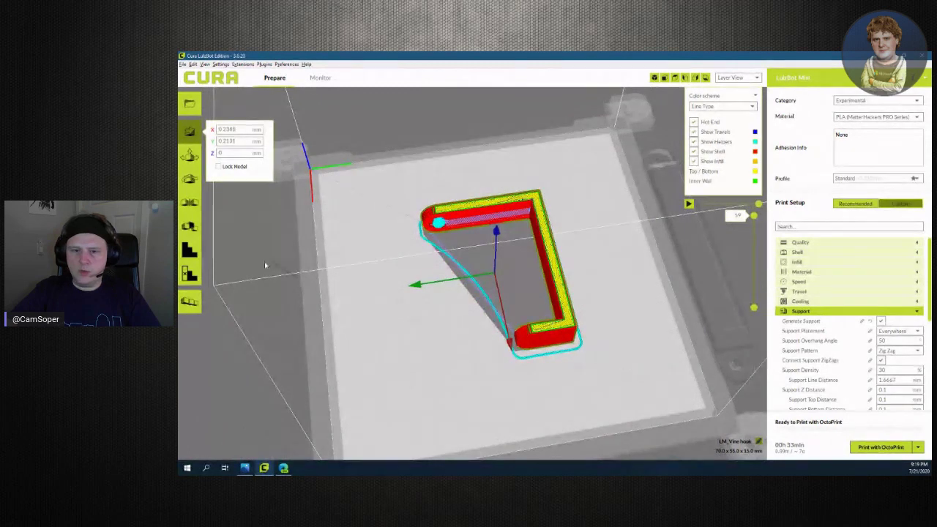
Rotate the hook 90° about Z, then reset the Z rotation back to 0
left_click(193, 180)
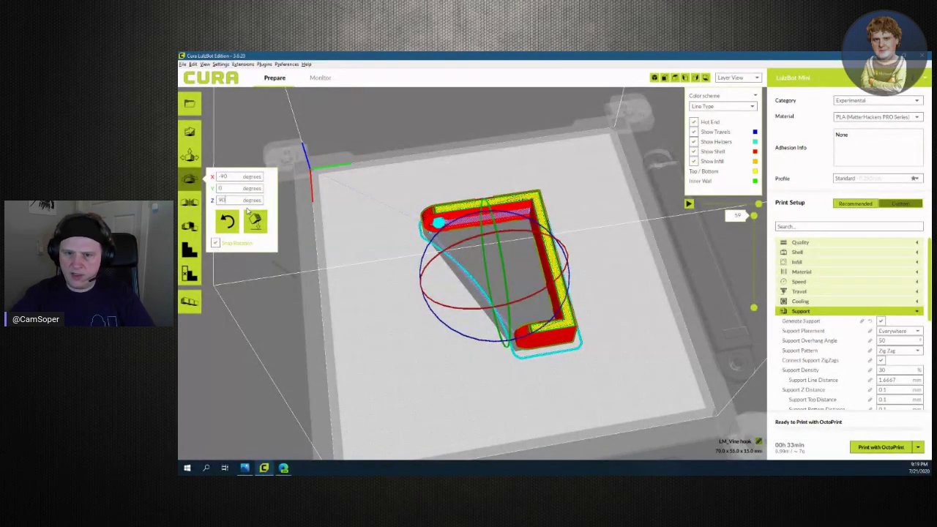
key("Return")
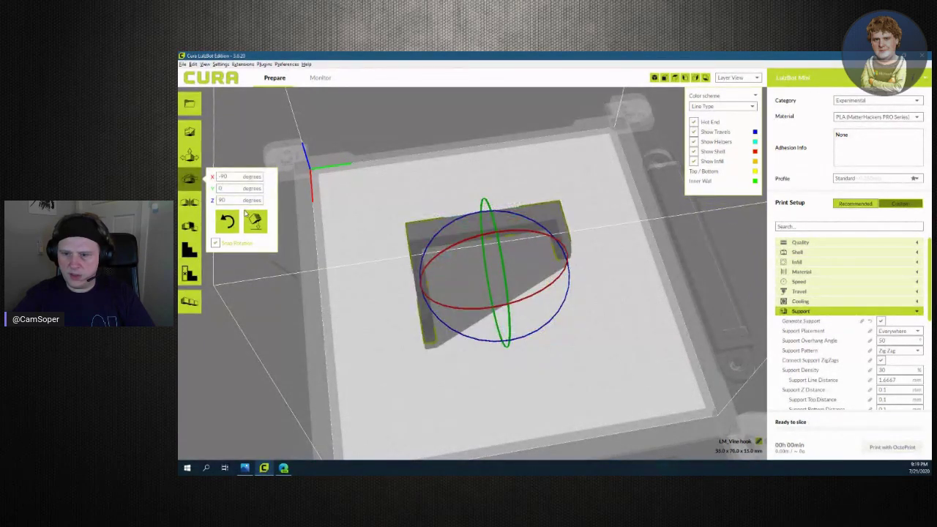
right_click_drag(447, 381, 422, 334)
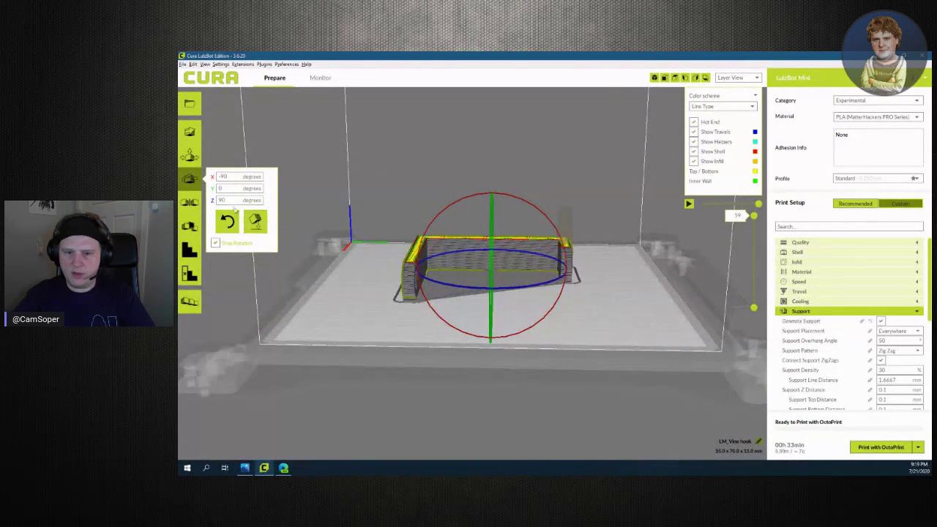
double_click(215, 200)
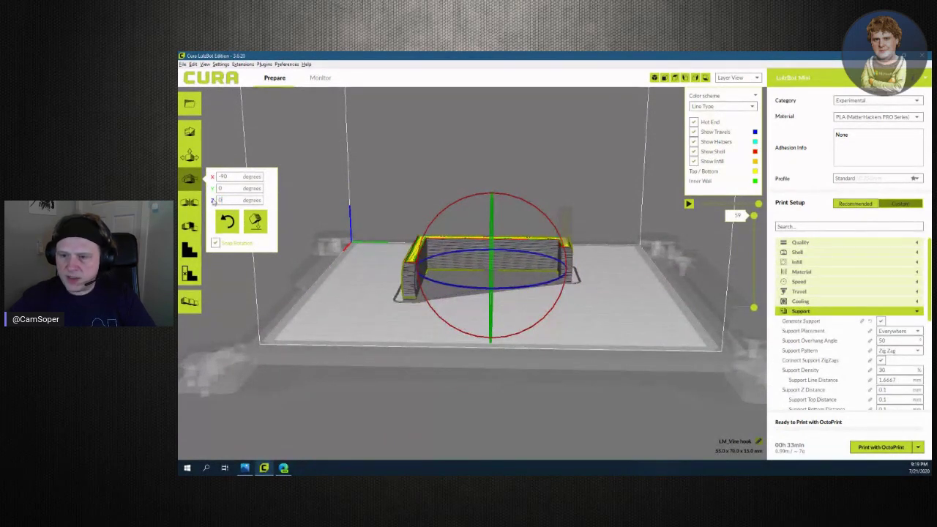
type("0")
key("Return")
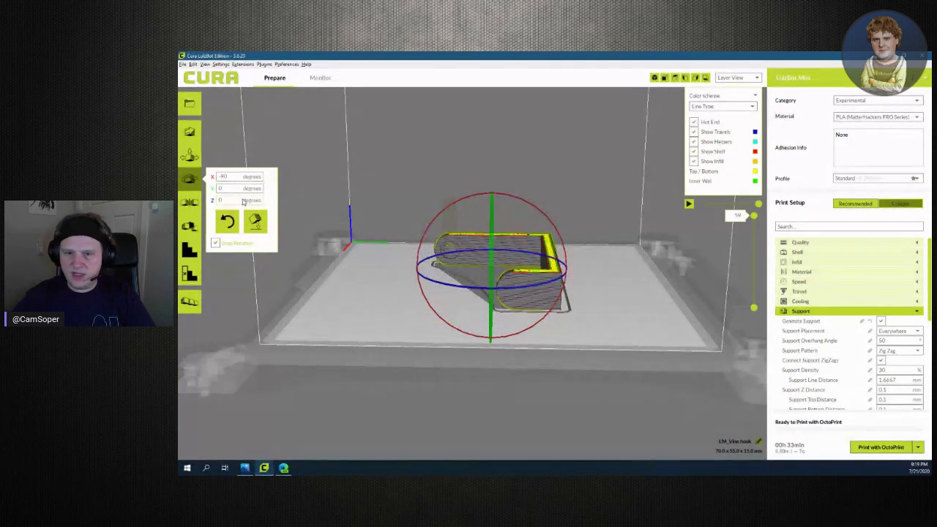
Lay the model flat, then set its X rotation to 90° and then 180°
double_click(223, 177)
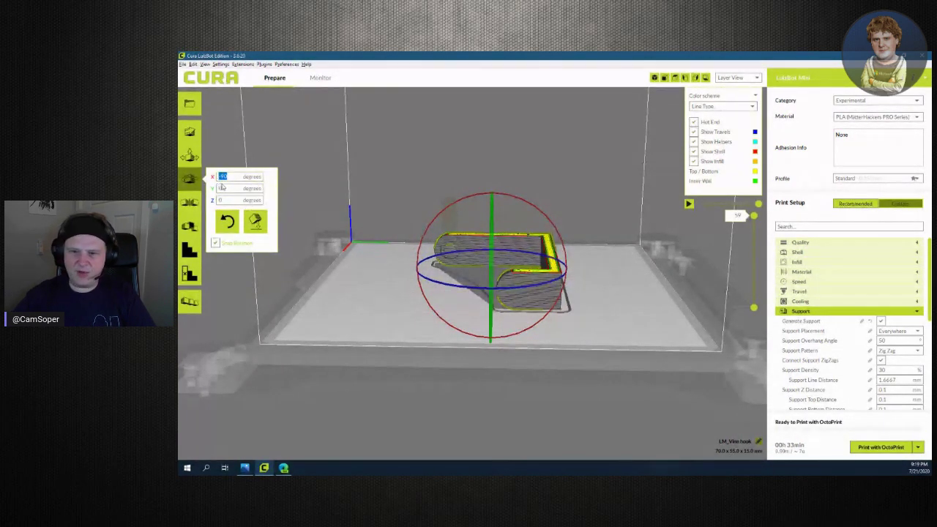
left_click(262, 220)
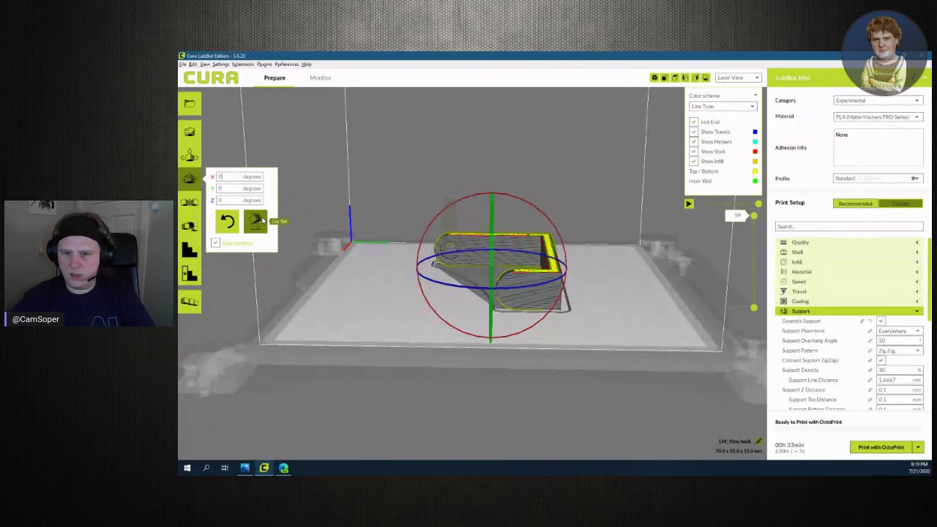
double_click(235, 176)
key("BackSpace")
type("90")
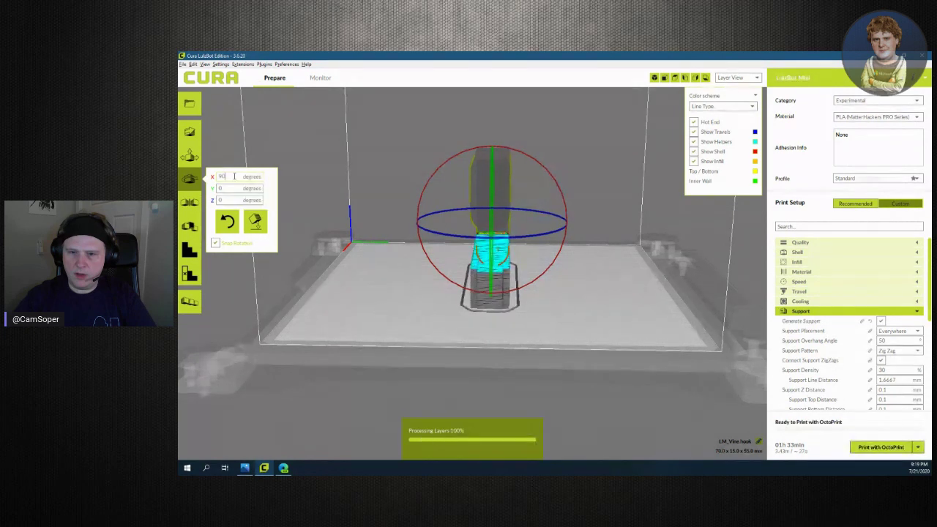
key("Return")
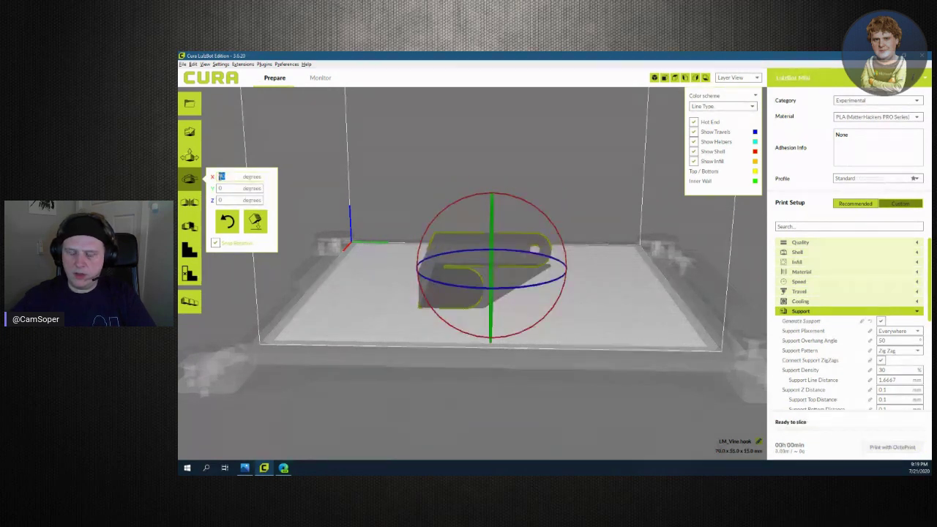
key("Return")
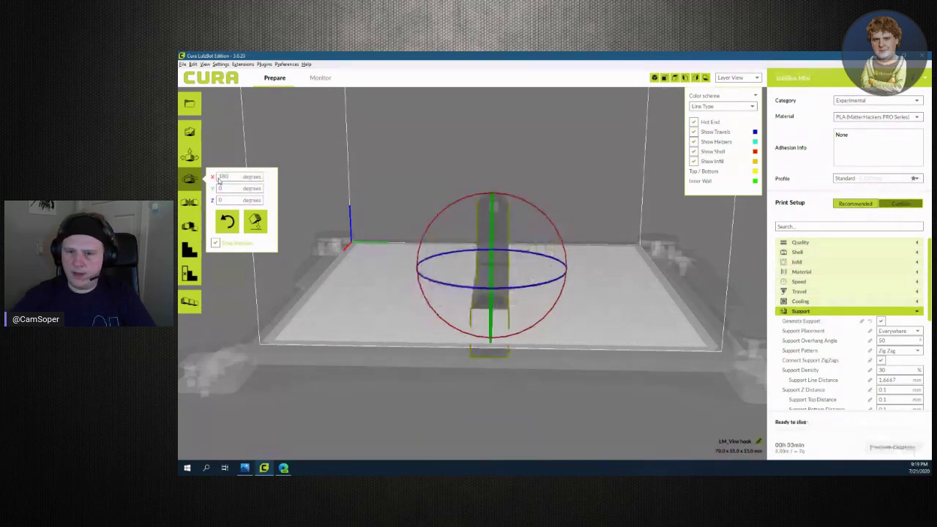
Inspect the re-sliced, upright hook from several angles
mouse_move(605, 340)
right_mouse_down()
mouse_move(465, 339)
mouse_move(607, 333)
right_mouse_up()
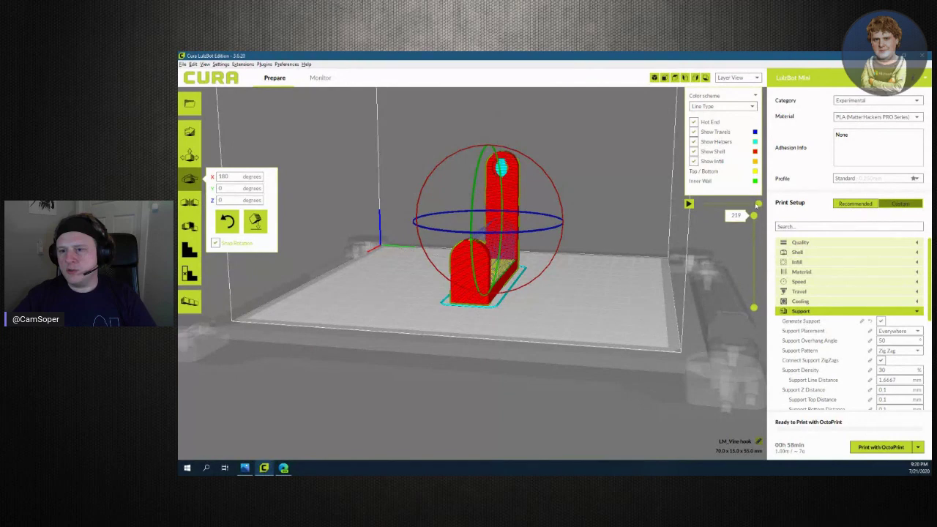
right_click_drag(640, 320, 282, 323)
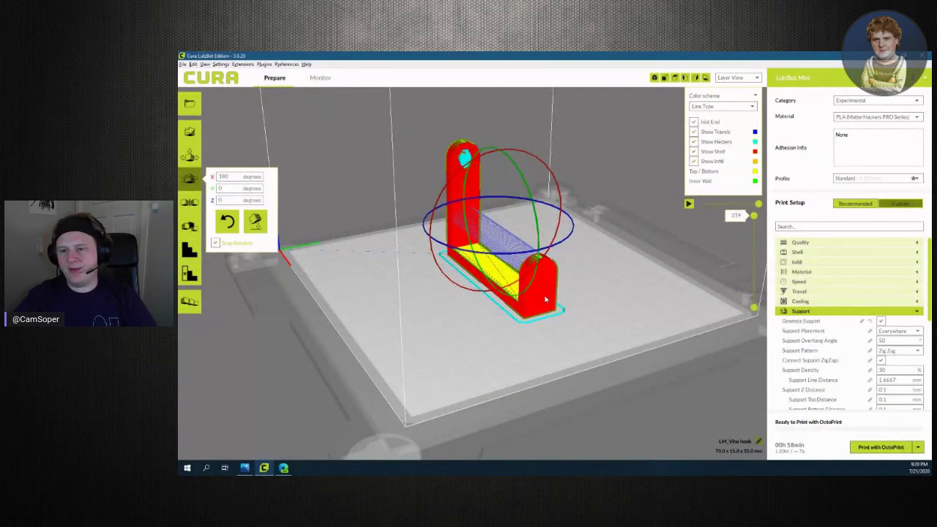
right_click_drag(524, 297, 501, 247)
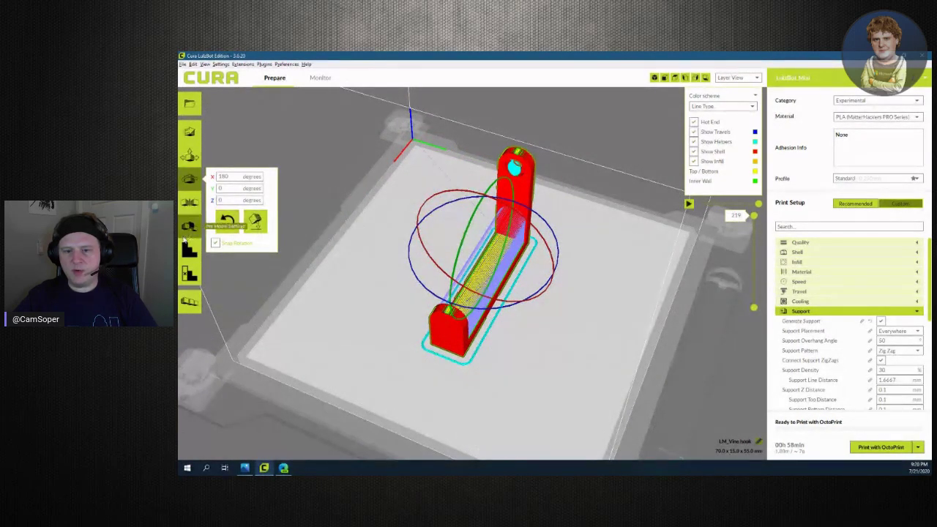
right_click(526, 191)
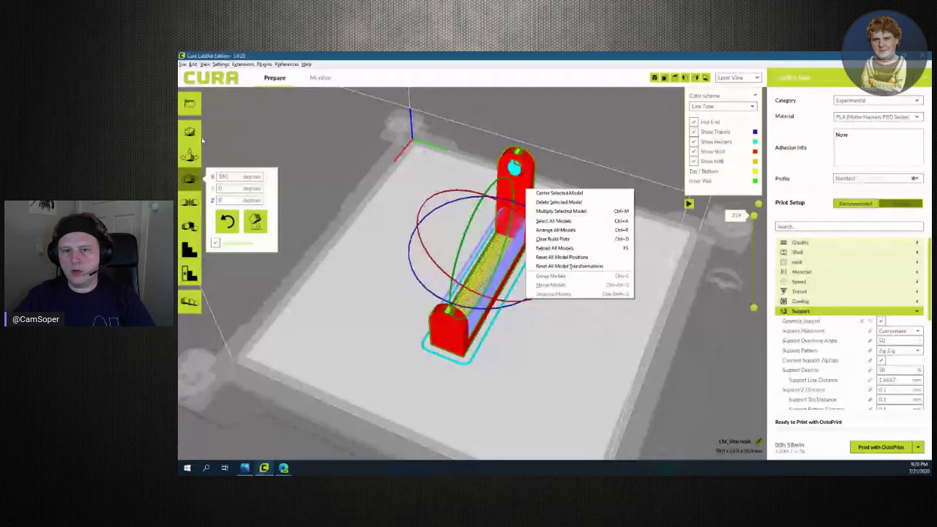
Use Multiply Selected Model with an increased copy count to place several hooks on the plate
key("t")
right_click(527, 184)
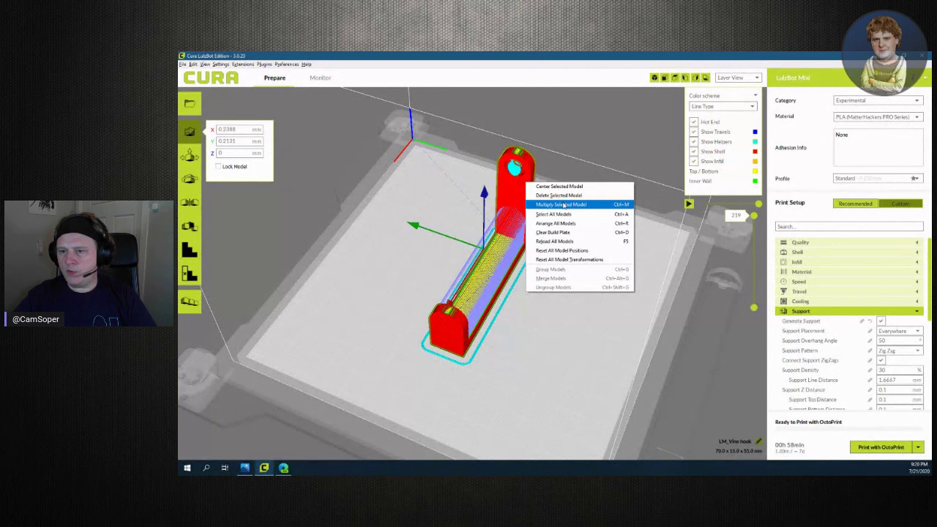
left_click(562, 205)
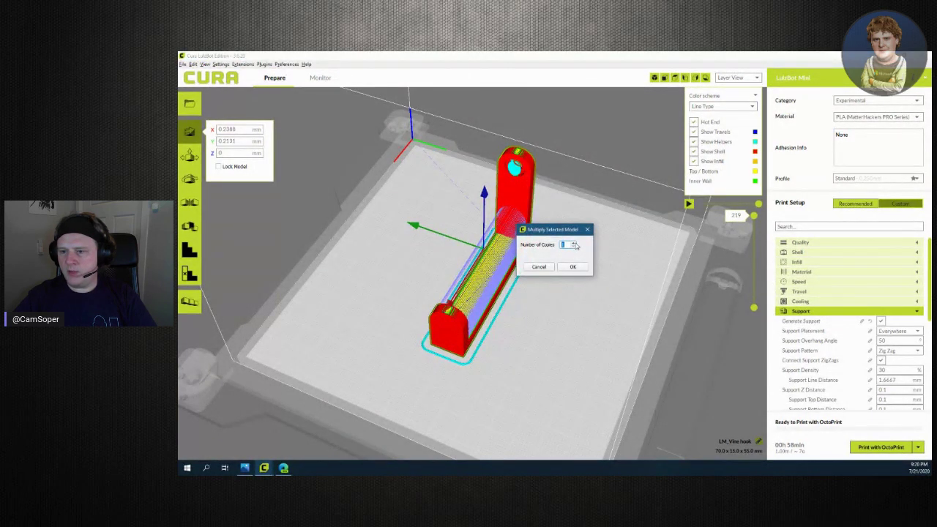
left_click(574, 243)
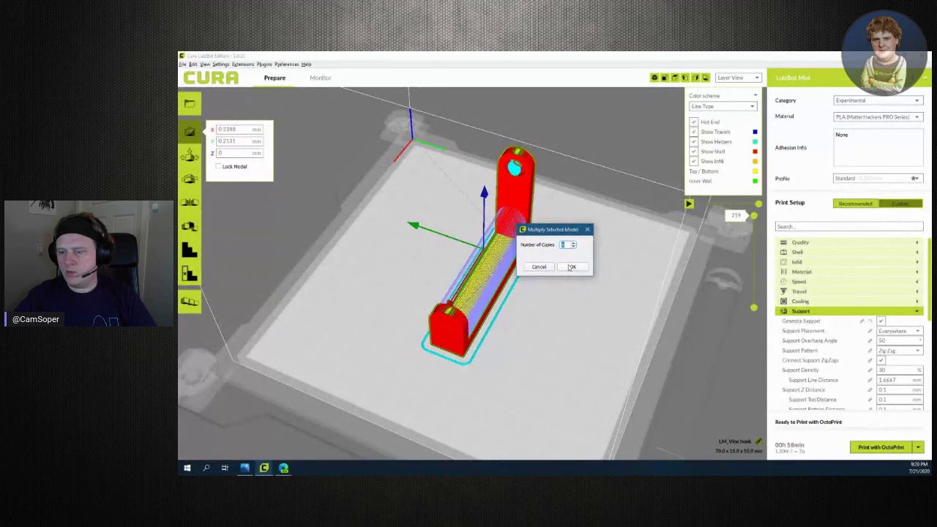
left_click(570, 267)
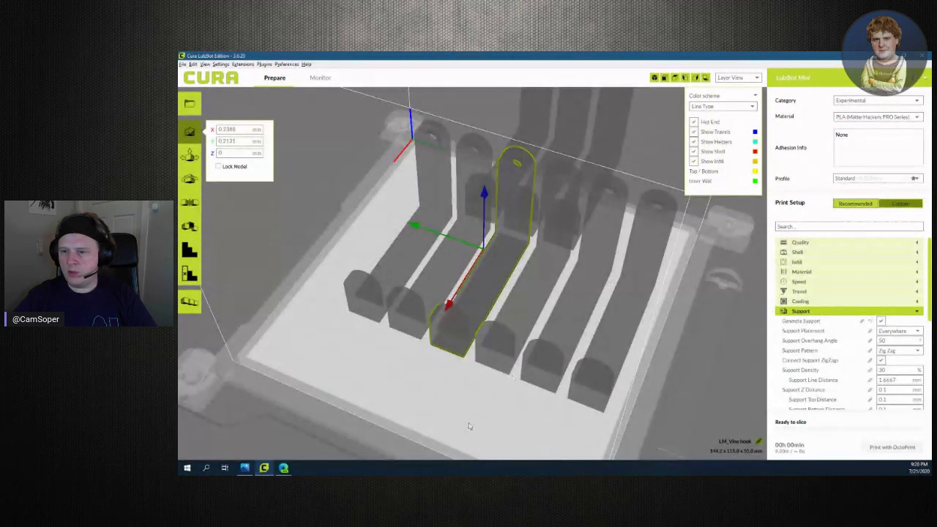
right_click_drag(508, 429, 497, 431)
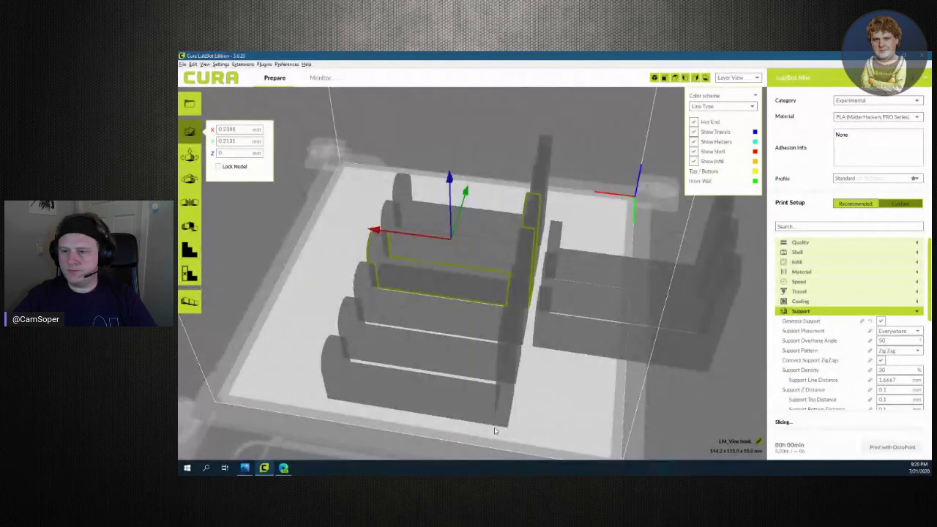
Switch to solid view and select the hook copies together
left_click(747, 78)
left_click(750, 85)
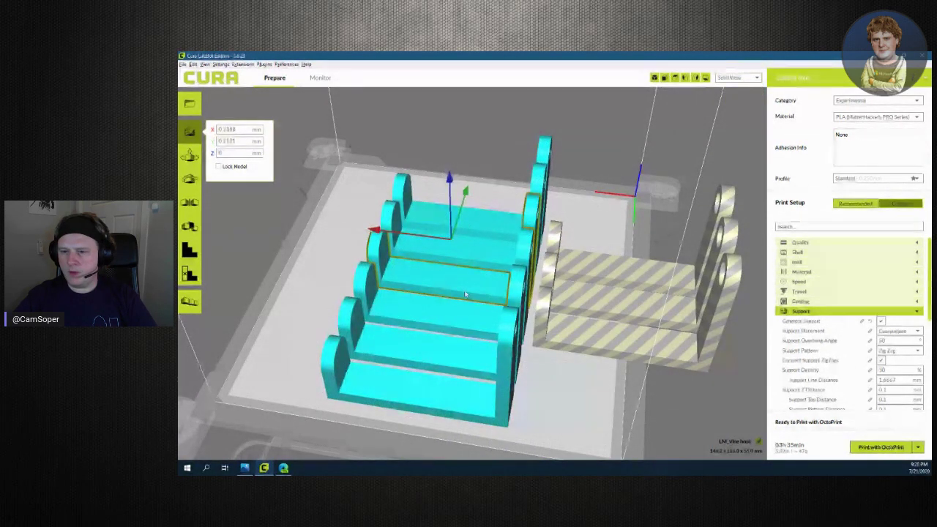
left_click(484, 221)
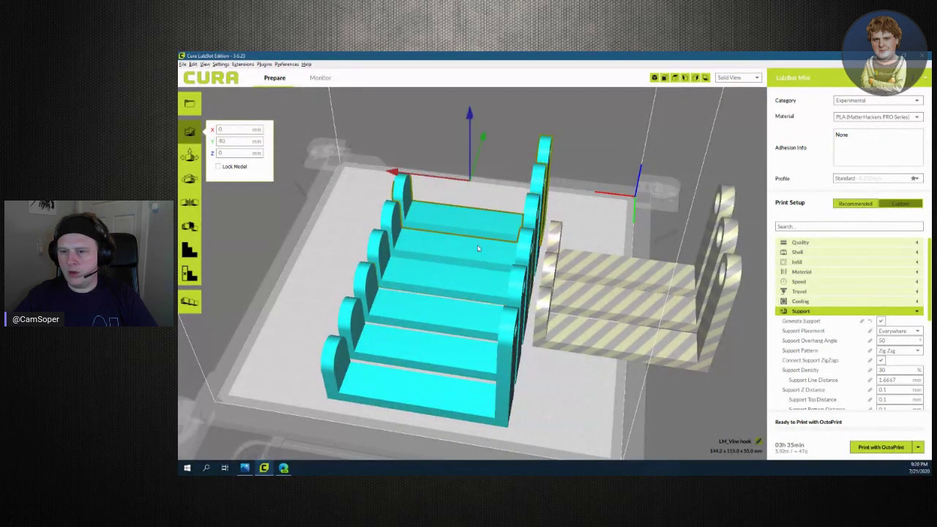
left_click(470, 290)
left_click(477, 226, "ctrl")
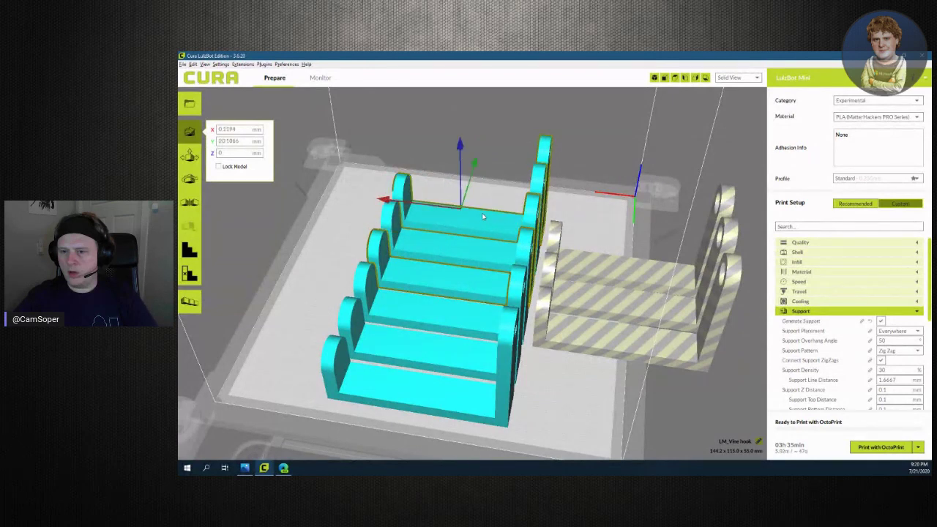
left_click(454, 321, "ctrl")
left_click(444, 350, "ctrl")
left_click(424, 401, "ctrl")
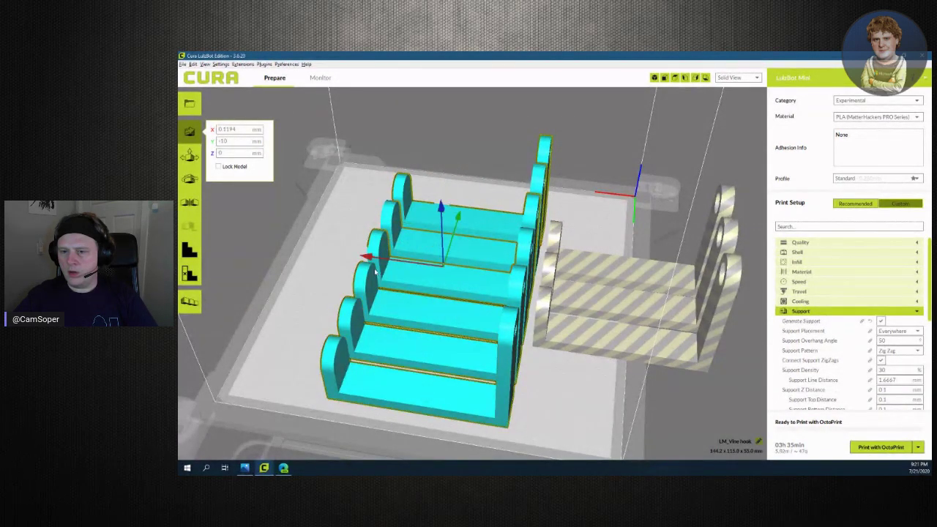
Slide the copies left, undo twice, then redo to restore the copies
left_click_drag(369, 257, 321, 251)
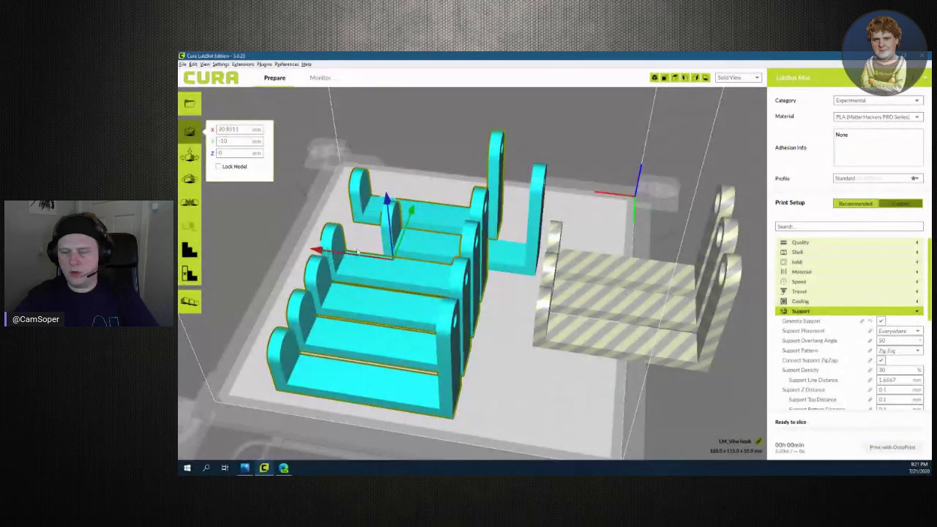
key("ctrl+z")
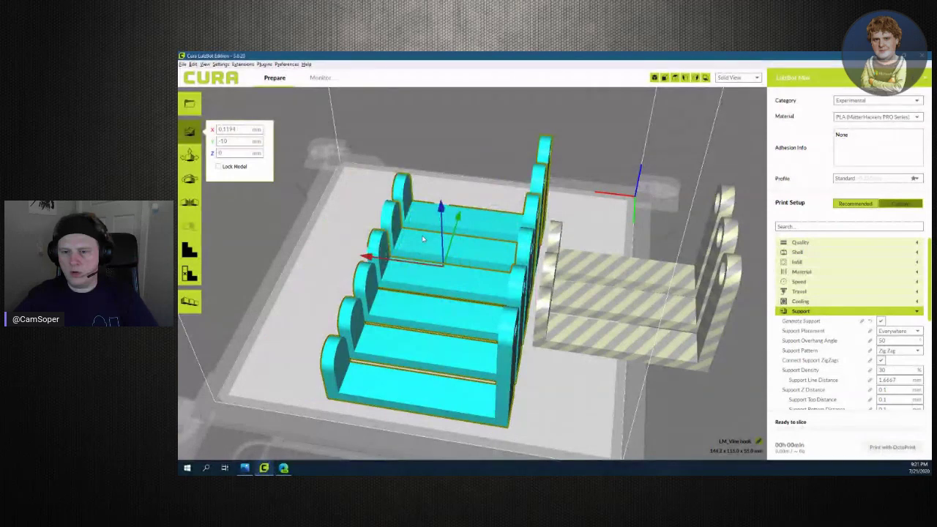
key("ctrl+z")
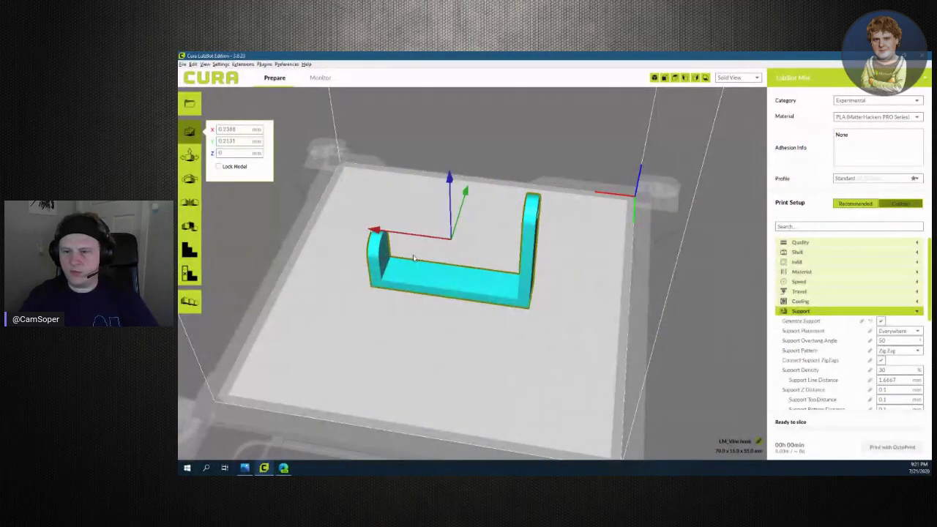
key("ctrl+y")
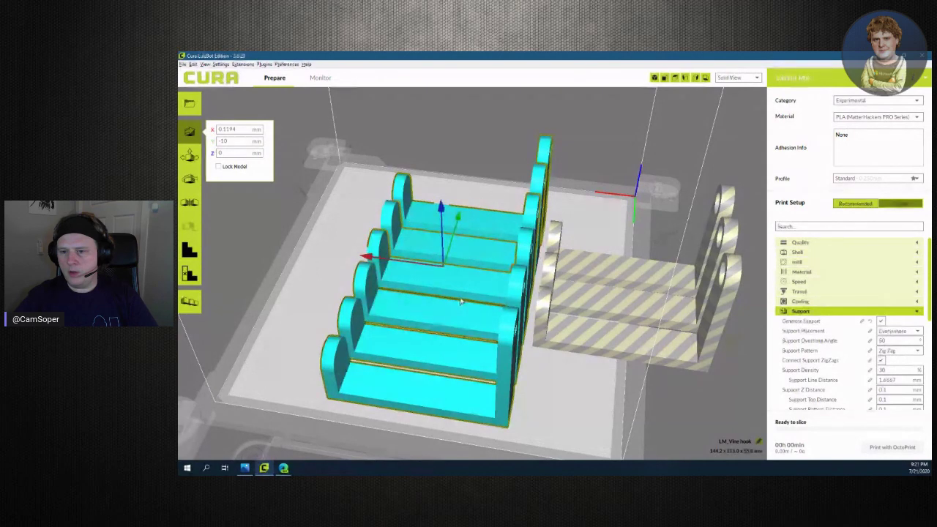
Reselect all six hooks and slide them together about 25 mm along X
left_click(469, 252)
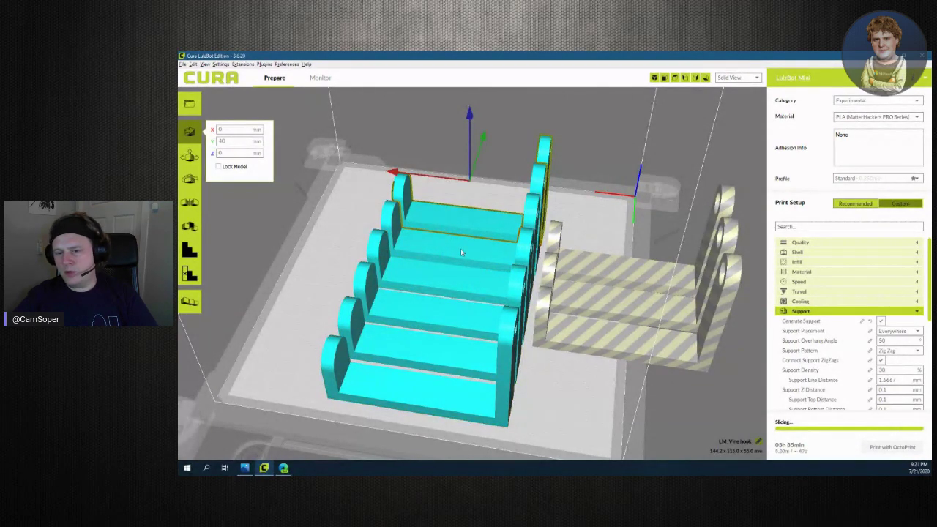
mouse_move(461, 248)
right_mouse_down()
mouse_move(467, 337)
mouse_move(450, 257)
right_mouse_up()
left_click(454, 242, "ctrl")
left_click(500, 231, "ctrl")
left_click(557, 238, "ctrl")
left_click(578, 243, "ctrl")
left_click(637, 234, "ctrl")
left_click_drag(503, 252, 491, 287)
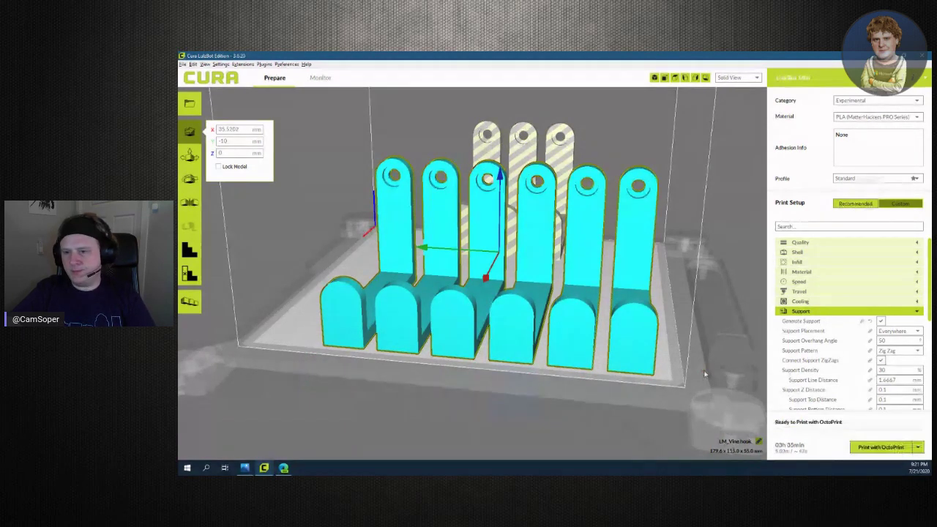
right_click_drag(686, 398, 476, 412)
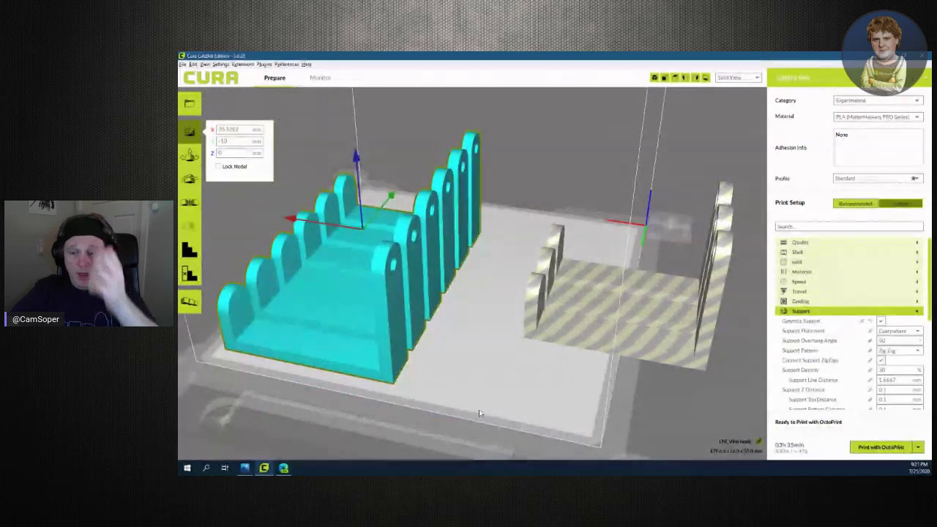
left_click(619, 307)
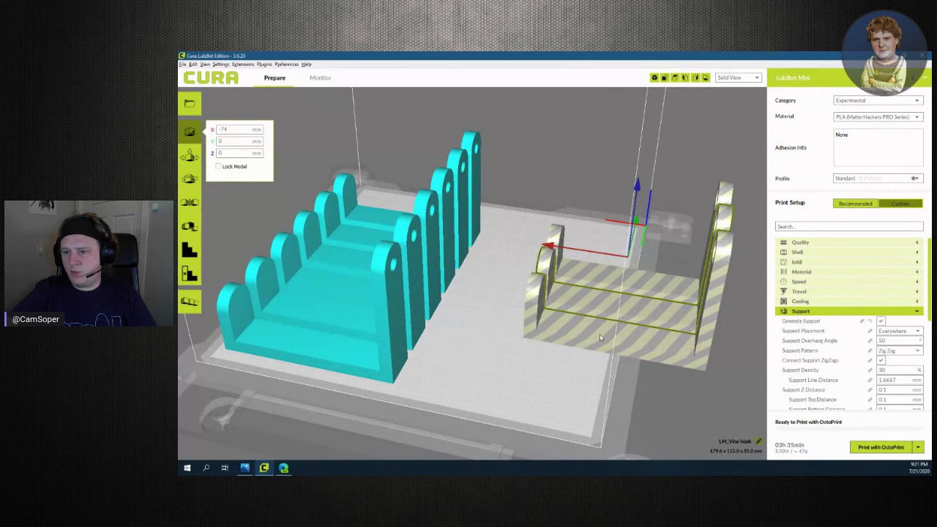
Move the striped model 10 mm back and rotate it 90° about Z
left_click_drag(600, 334, 531, 331)
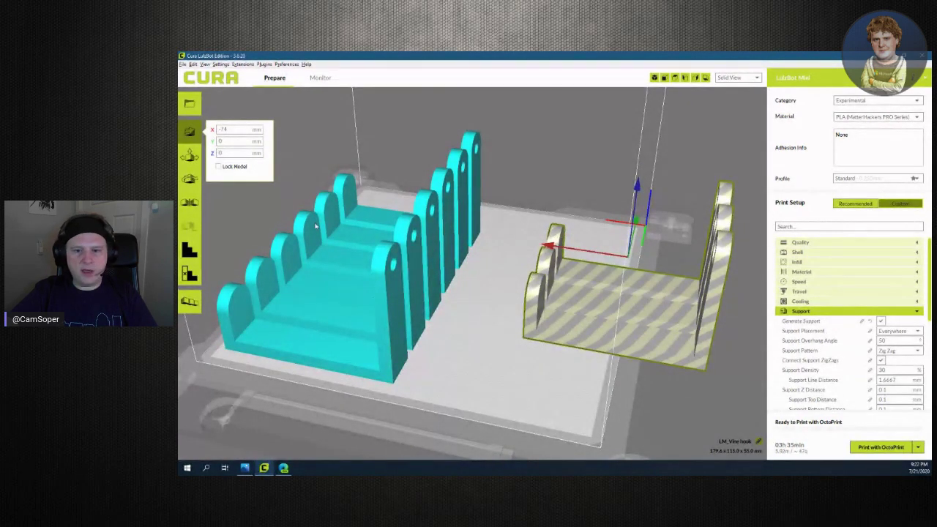
left_click(189, 178)
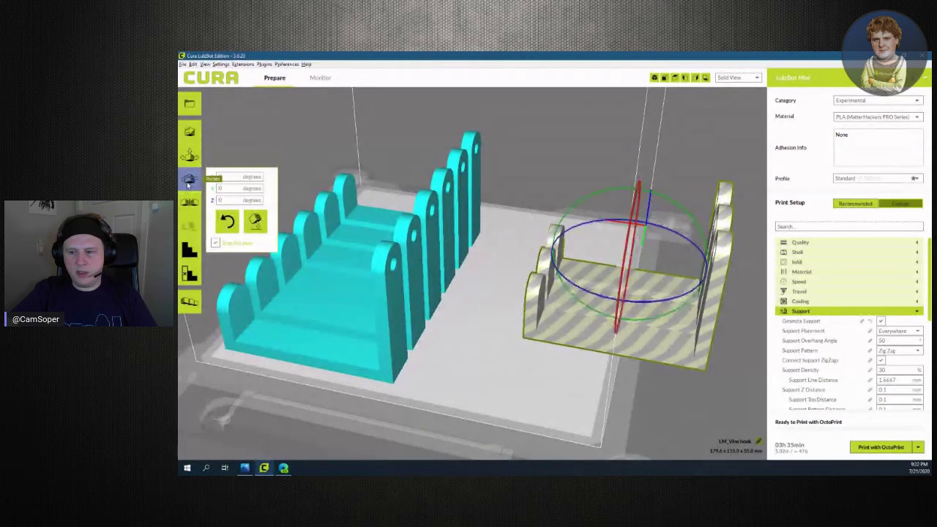
mouse_move(649, 300)
left_mouse_down()
mouse_move(707, 293)
mouse_move(714, 251)
mouse_move(701, 238)
mouse_move(694, 276)
mouse_move(625, 305)
mouse_move(645, 306)
left_mouse_up()
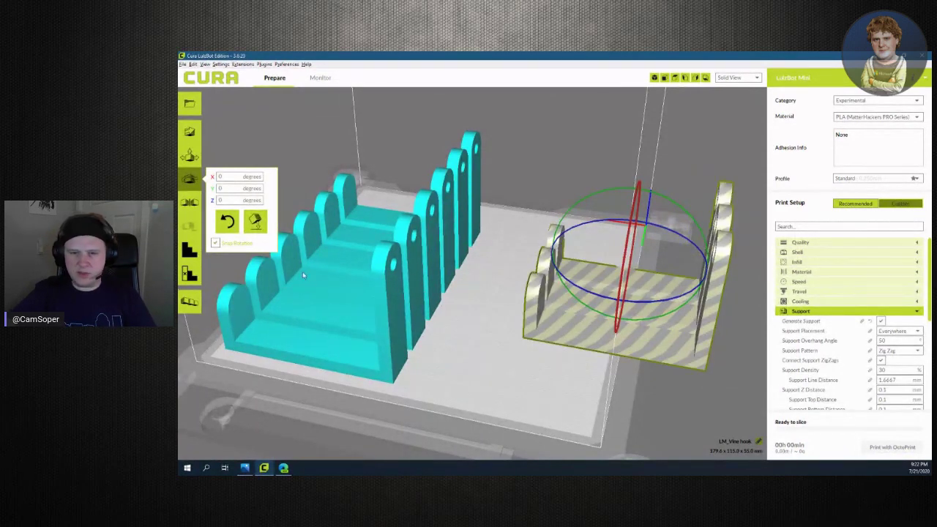
left_click(218, 201)
type("90")
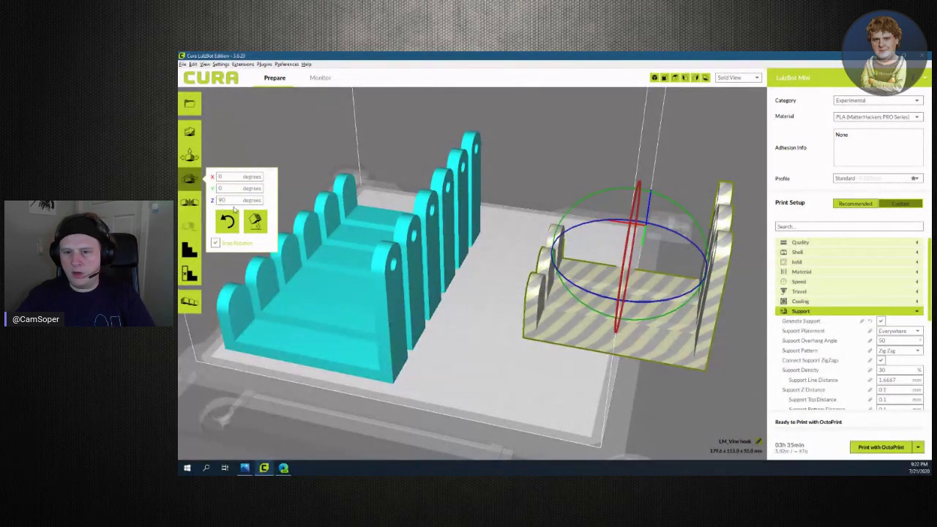
key("Return")
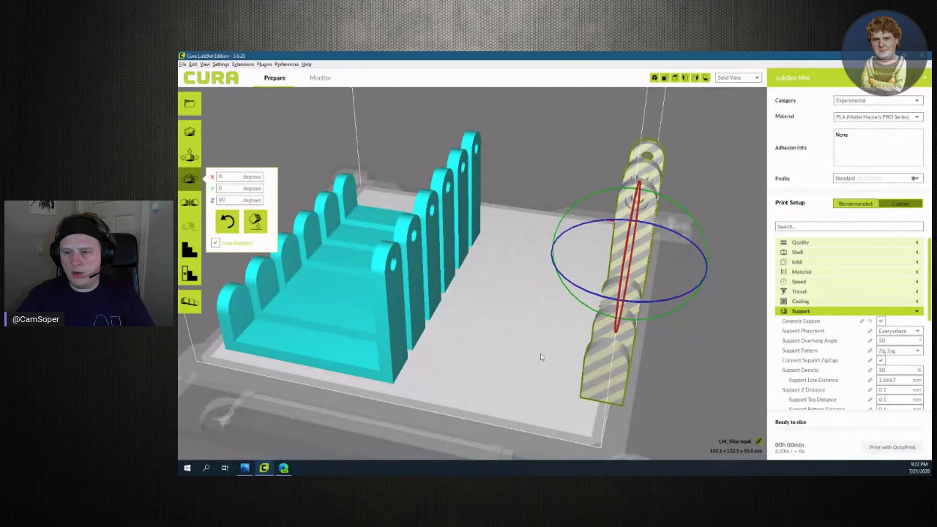
Pull one overlapping hook out and place it beside the cyan hooks
left_click(594, 378)
left_click(596, 384)
left_click_drag(597, 384, 511, 346)
left_click_drag(494, 346, 458, 341)
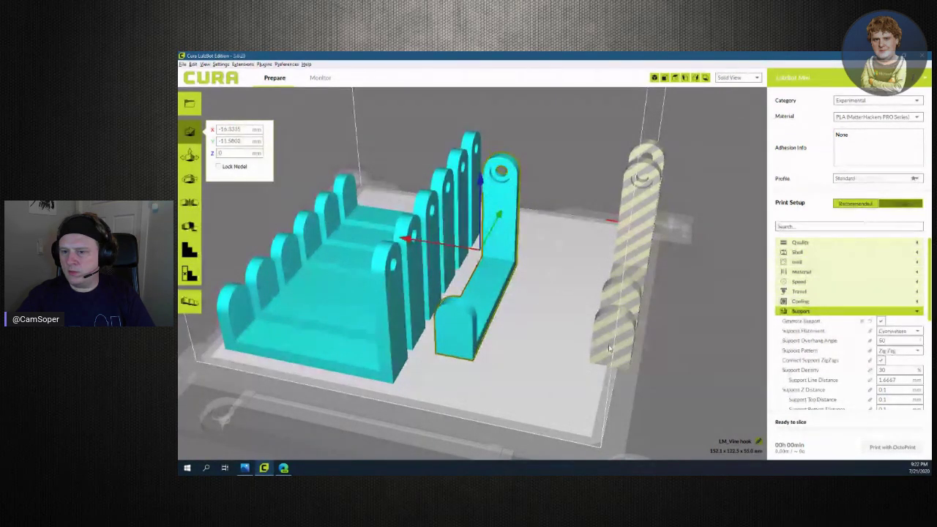
Line up the last two striped hooks at the end of the row, then show the vine photo
left_click(610, 346)
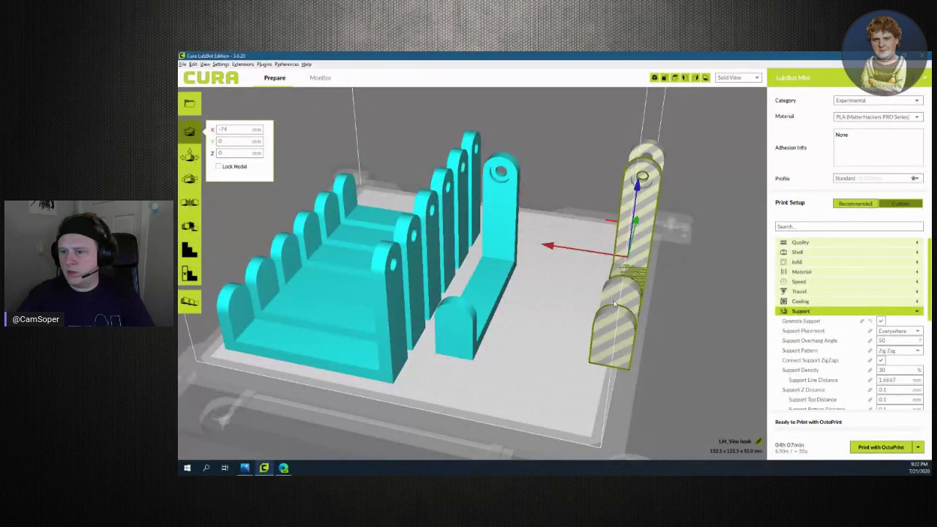
left_click_drag(590, 334, 518, 327)
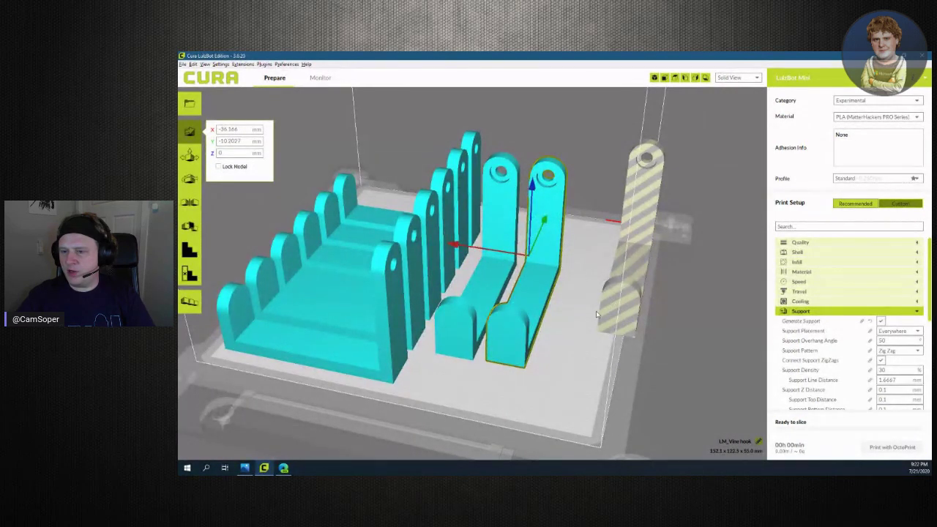
left_click(599, 313)
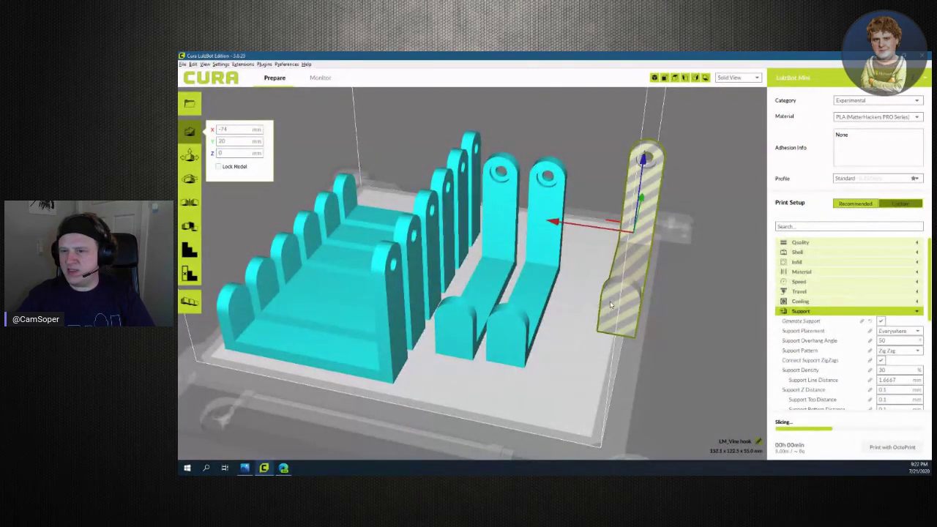
left_click_drag(622, 301, 562, 333)
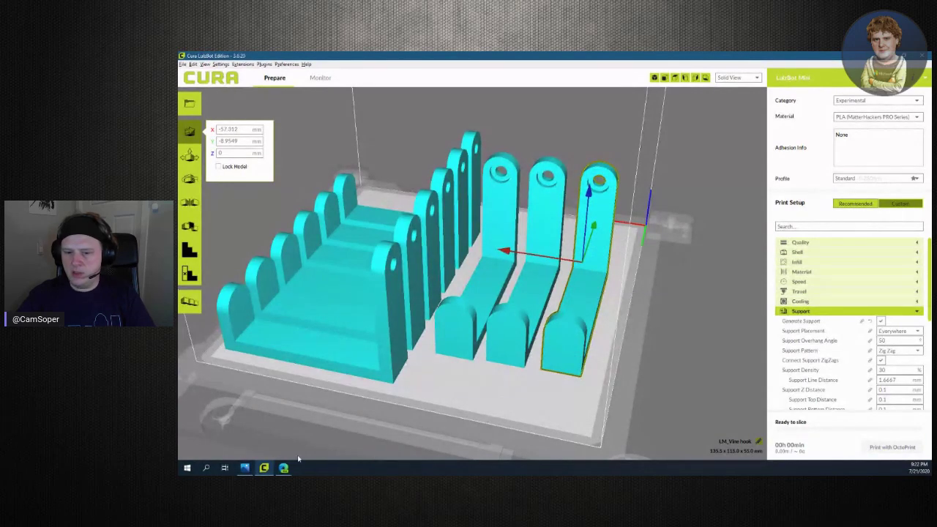
left_click(244, 468)
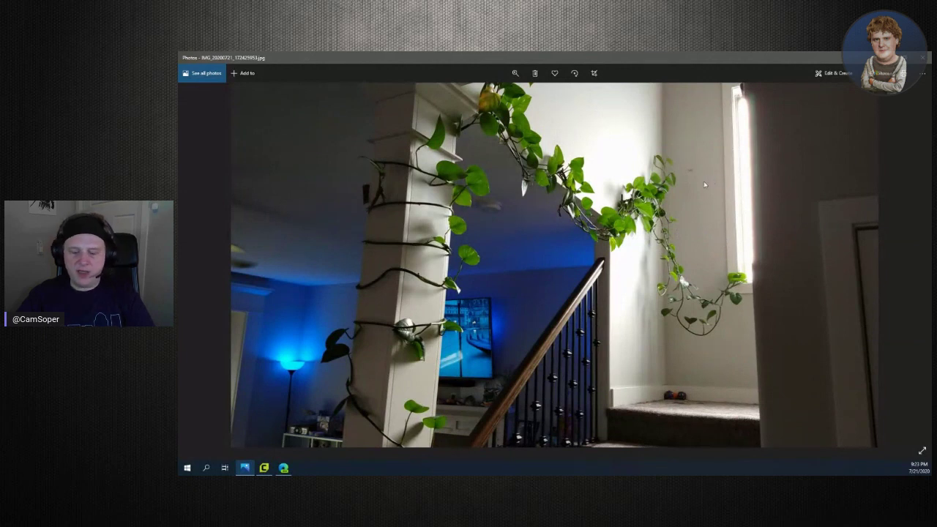
Mark the vine spot with an arrow, clear it, and return to the Cura hook layout
left_click_drag(694, 242, 693, 180)
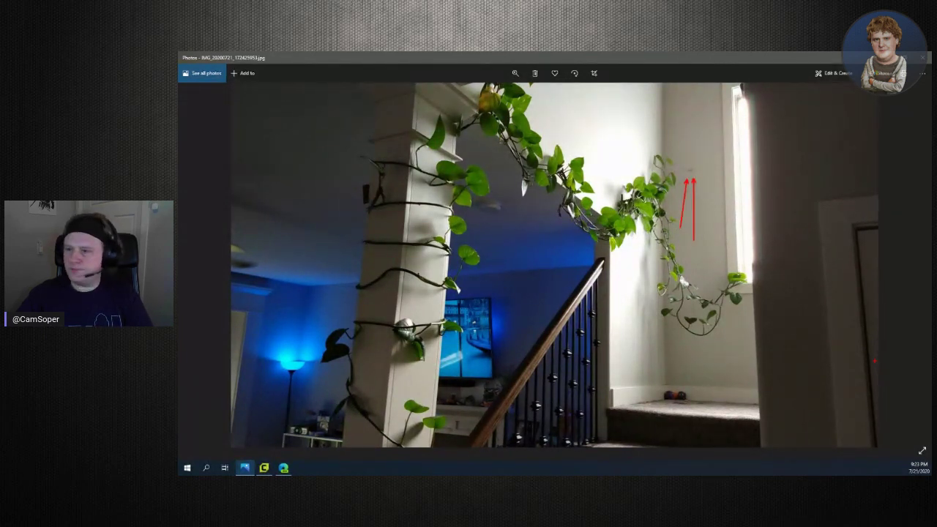
key("Escape")
left_click(263, 467)
right_click_drag(446, 397, 699, 123)
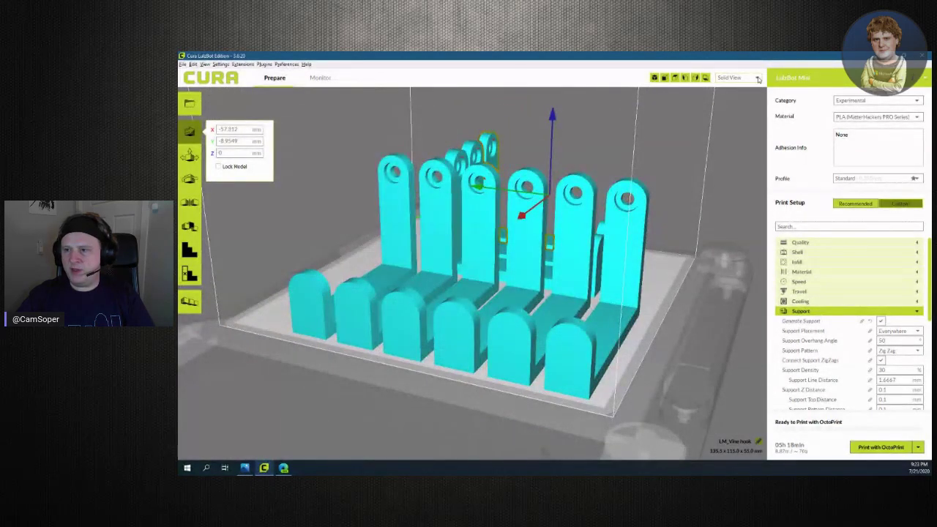
Switch to Layer View, reveal the first ten layers, hide travels, then show more layers
left_click(740, 103)
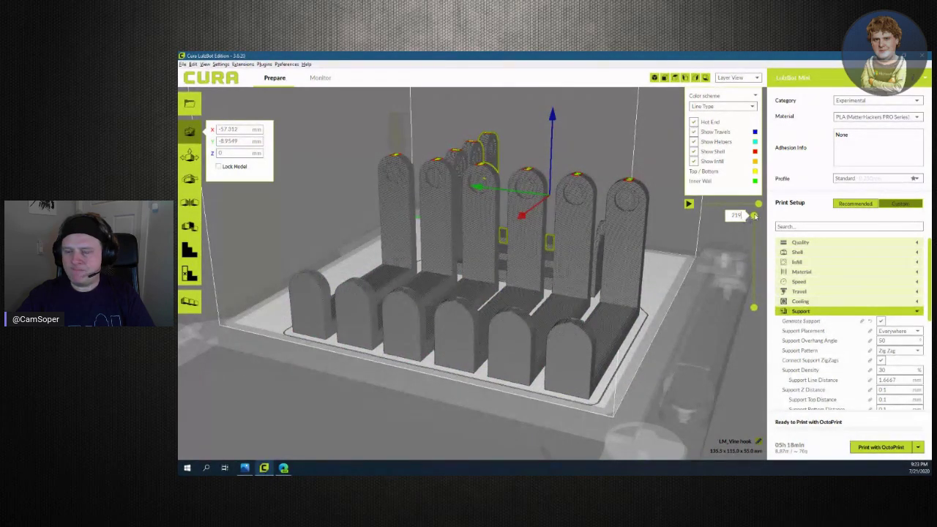
left_click_drag(755, 219, 764, 301)
right_click_drag(659, 315, 677, 322)
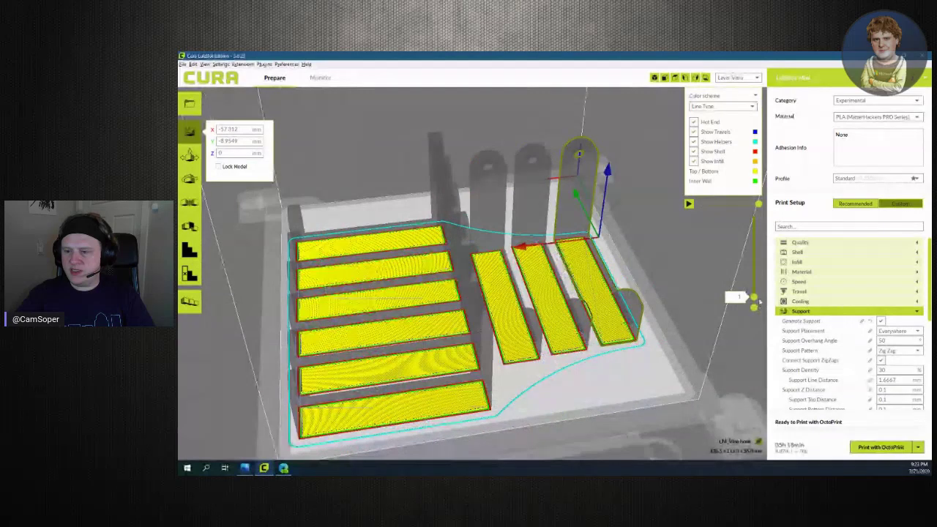
left_click_drag(754, 298, 754, 255)
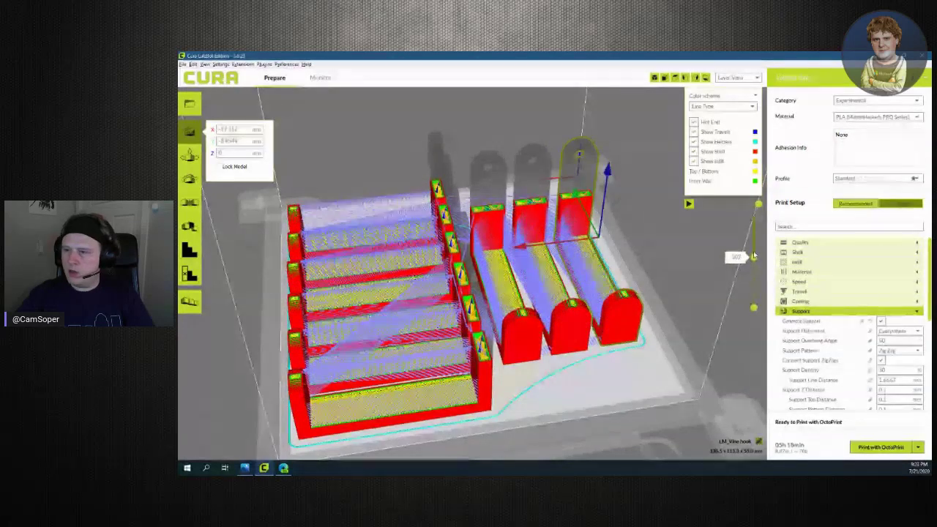
left_click(693, 132)
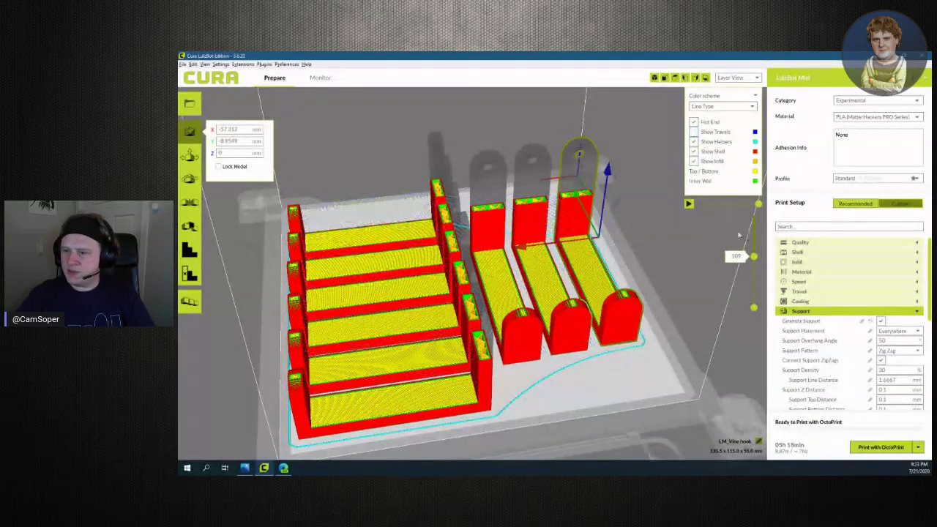
left_click_drag(754, 255, 760, 211)
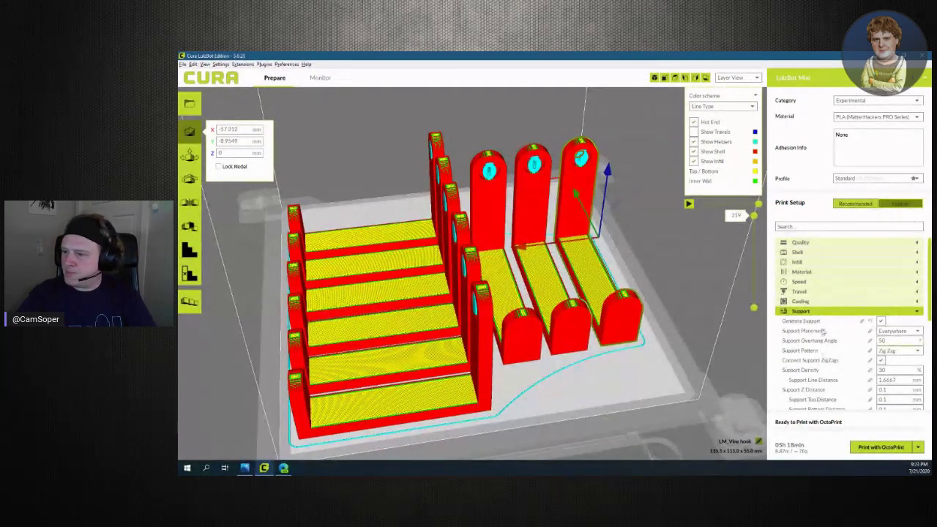
Check the Material section's 215.0 printing temperature, then collapse the Material settings again
scroll(907, 306, "down", 5)
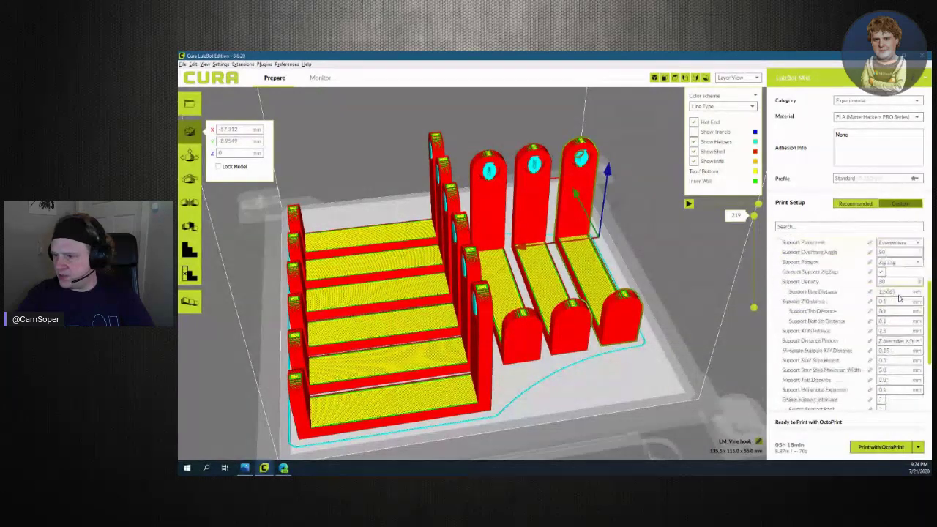
scroll(899, 298, "up", 5)
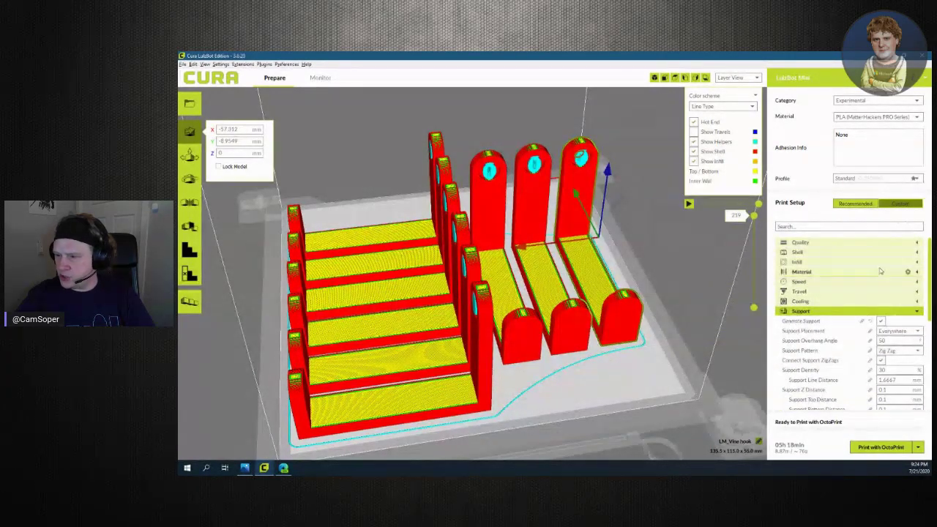
left_click(918, 271)
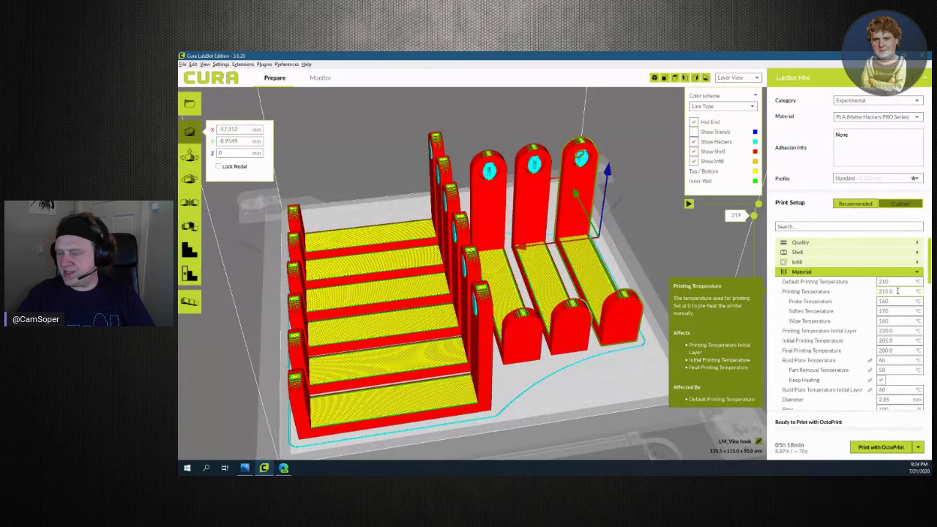
double_click(898, 291)
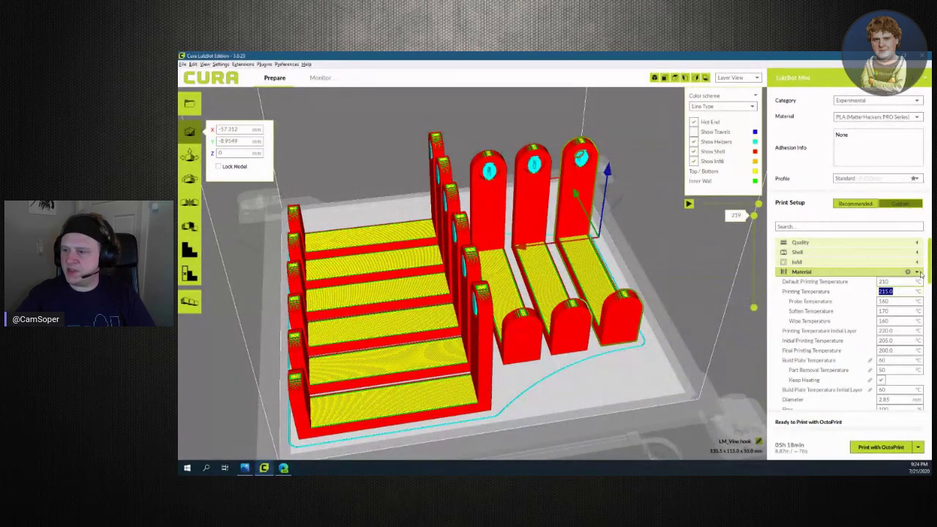
left_click(919, 273)
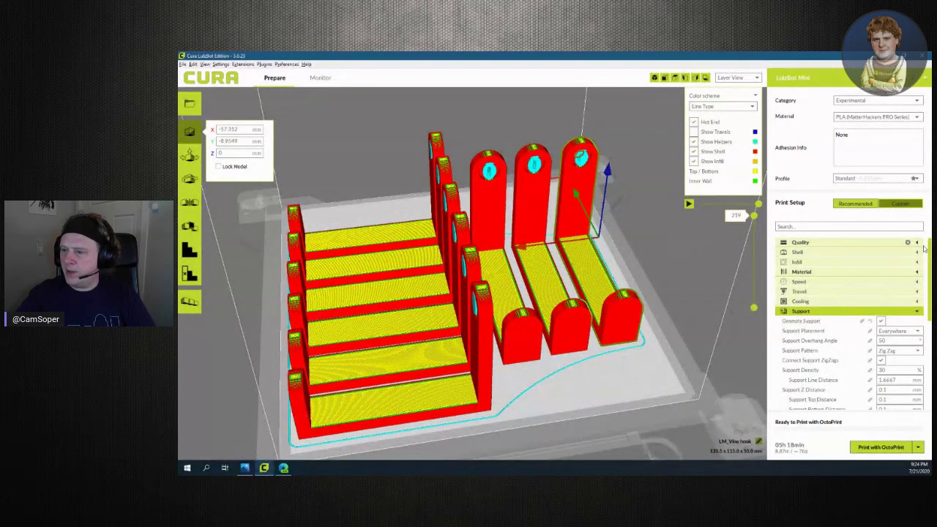
Expand and look over the Quality settings, then collapse the Support section
left_click(916, 243)
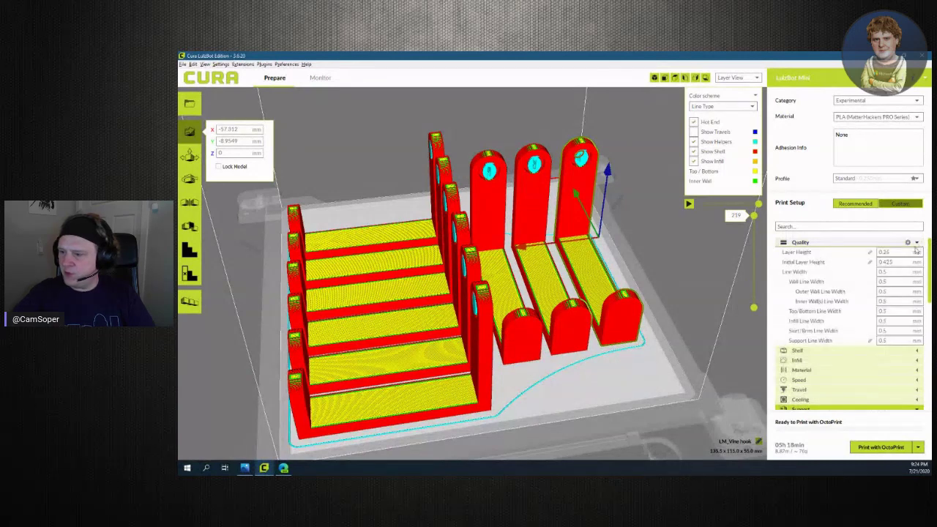
mouse_move(899, 252)
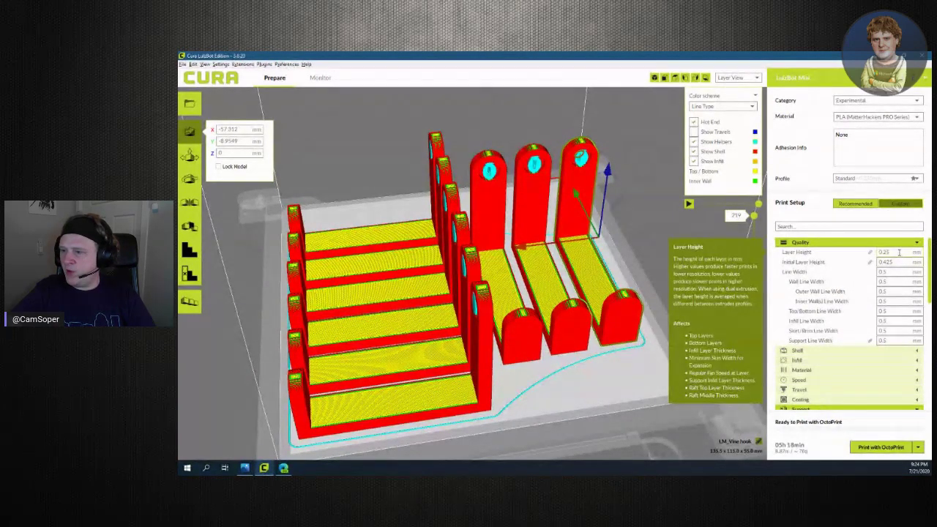
scroll(927, 259, "down", 1)
scroll(927, 262, "up", 1)
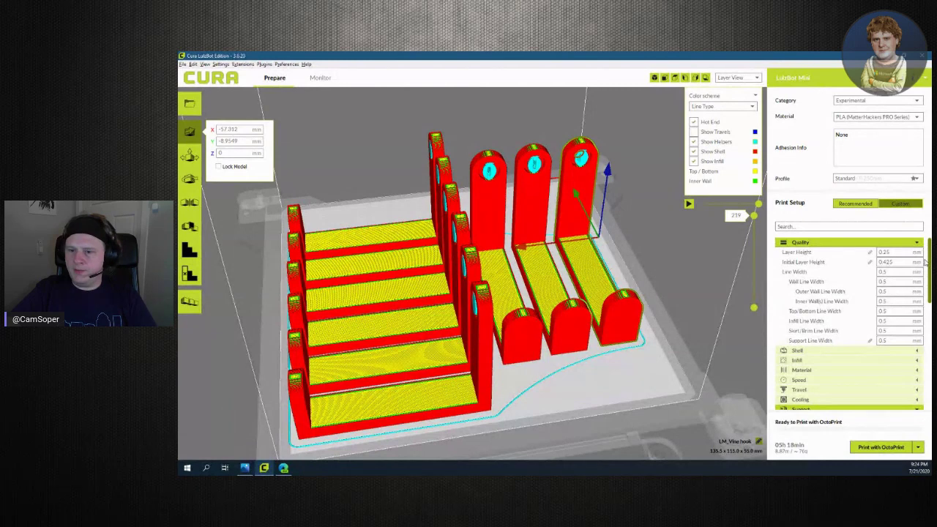
left_click_drag(925, 261, 926, 289)
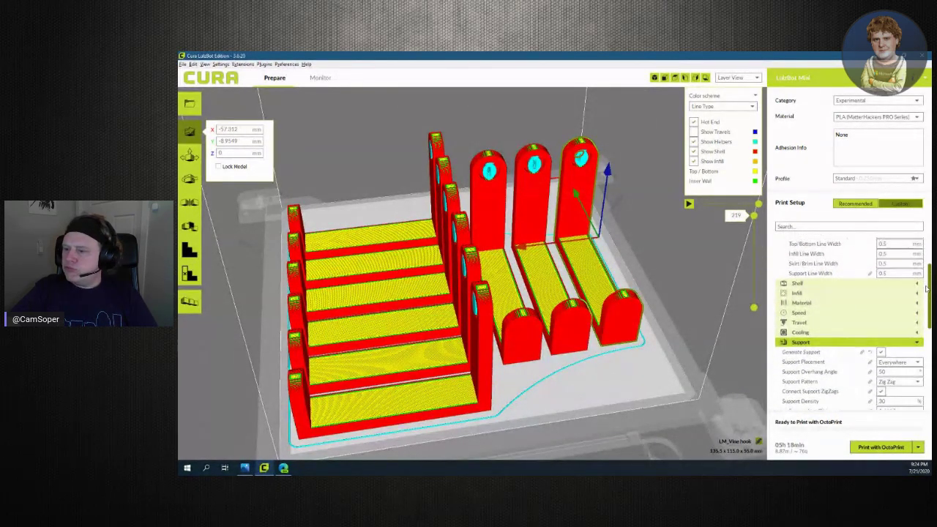
scroll(924, 282, "down", 4)
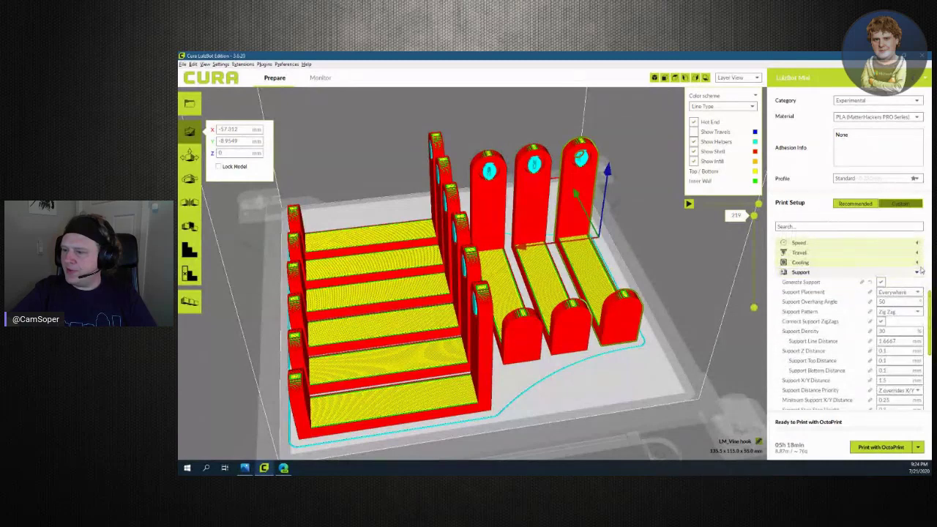
left_click(920, 271)
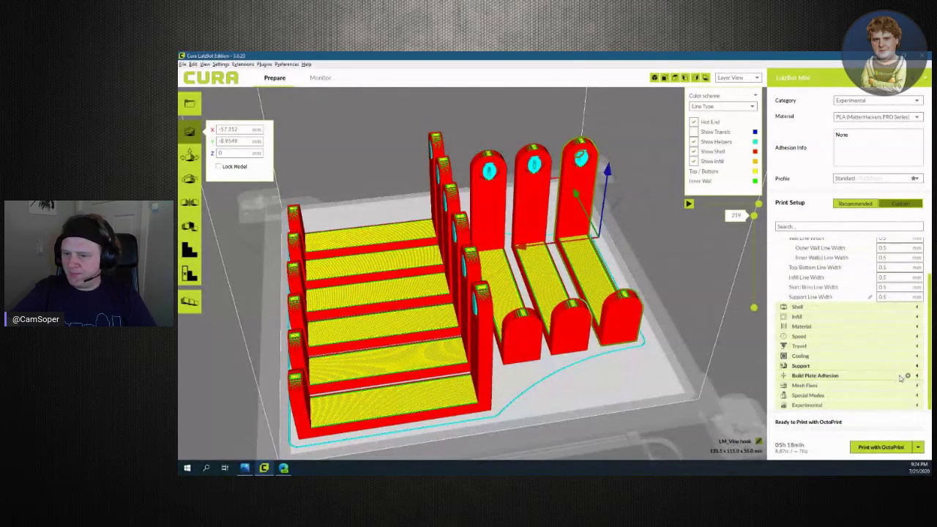
scroll(537, 413, "up", 2)
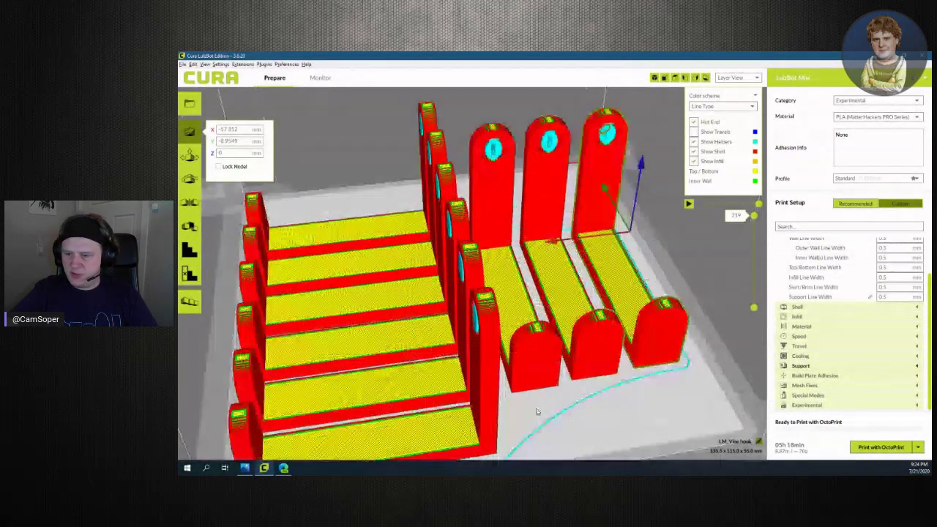
Zoom onto the single skirt line at the plate edge and mark it with temporary arrows
scroll(536, 412, "up", 5)
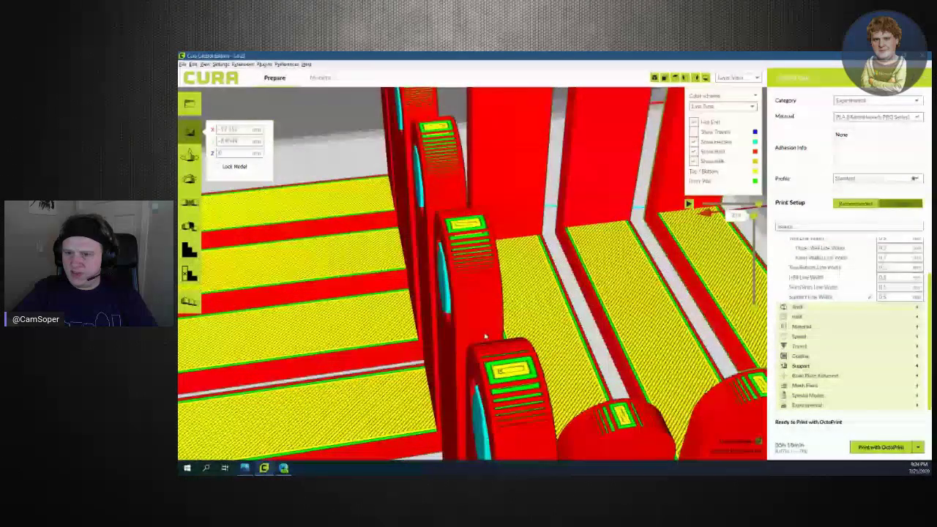
scroll(484, 336, "up", 3)
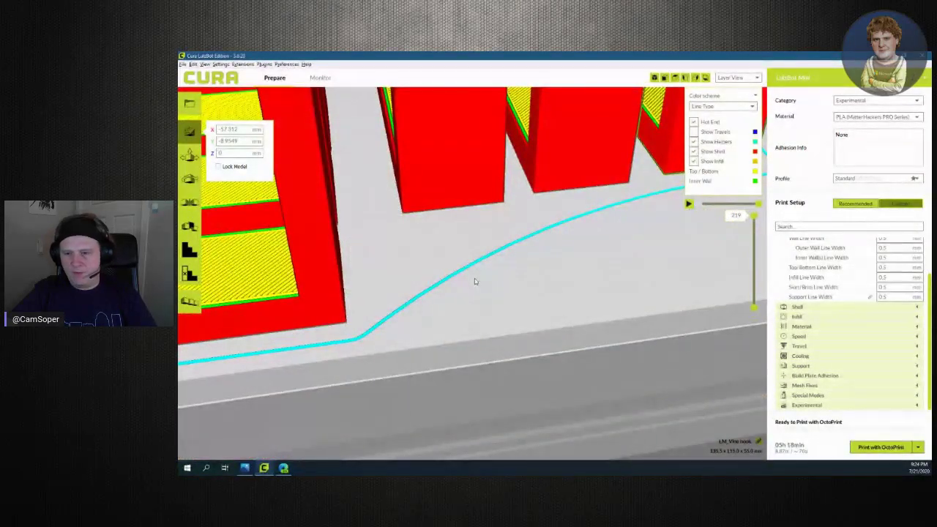
left_click_drag(469, 274, 491, 339)
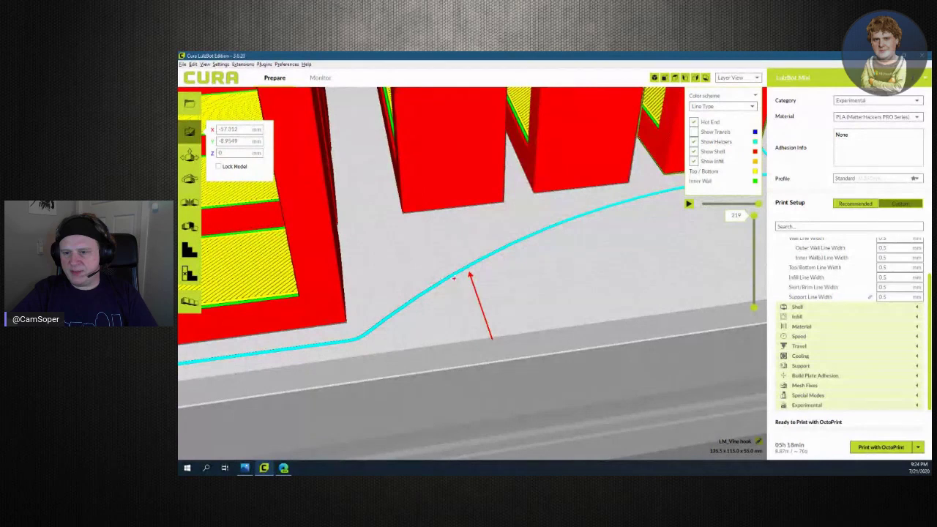
left_click_drag(454, 306, 460, 333)
left_click_drag(483, 265, 517, 337)
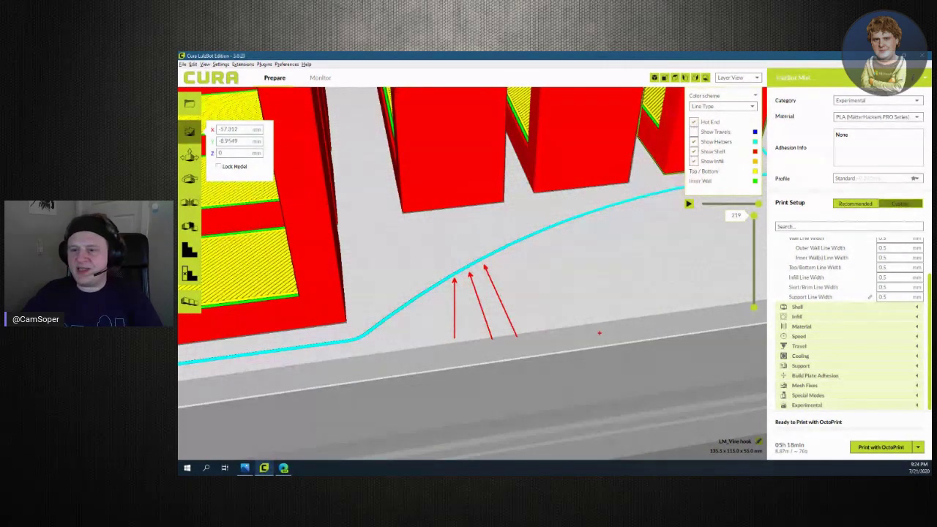
key("Escape")
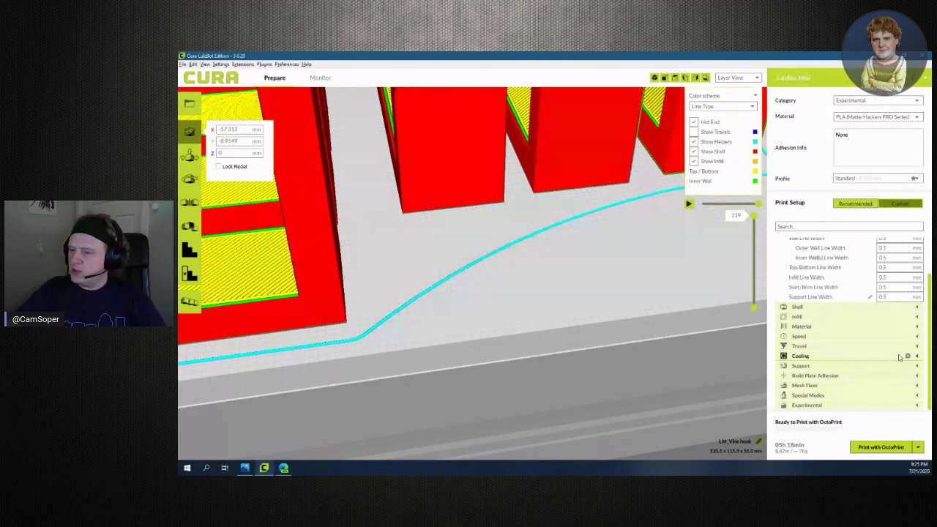
Set Build Plate Adhesion's Skirt Line Count to 2 and deselect the models to reslice
left_click(915, 376)
scroll(908, 395, "down", 2)
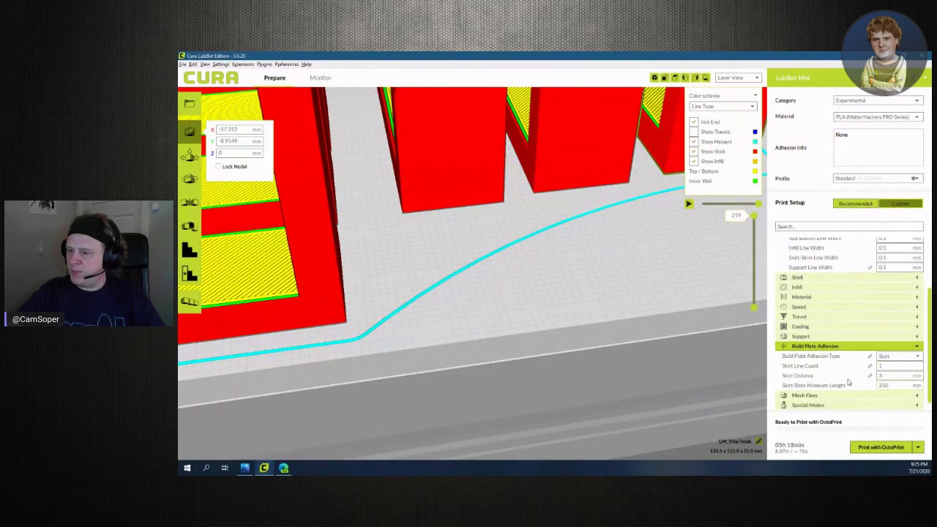
double_click(894, 355)
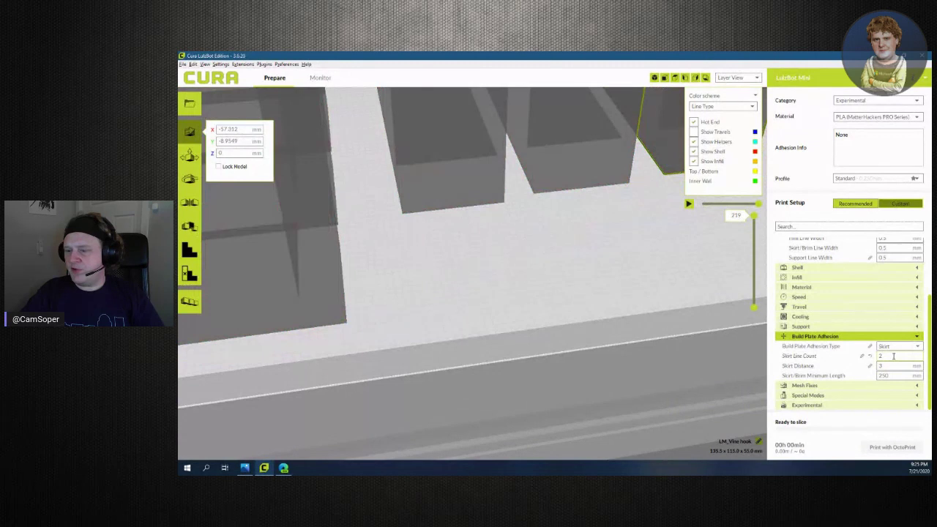
double_click(893, 375)
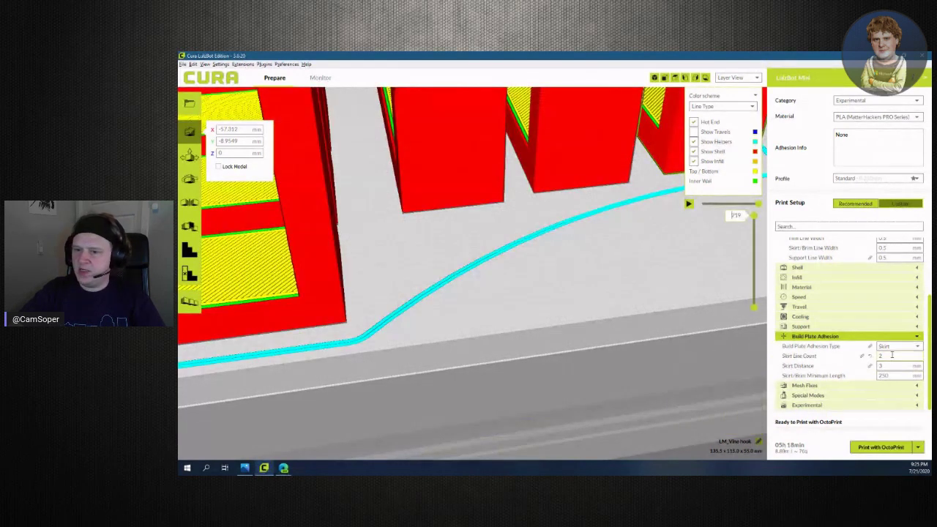
left_click(581, 273)
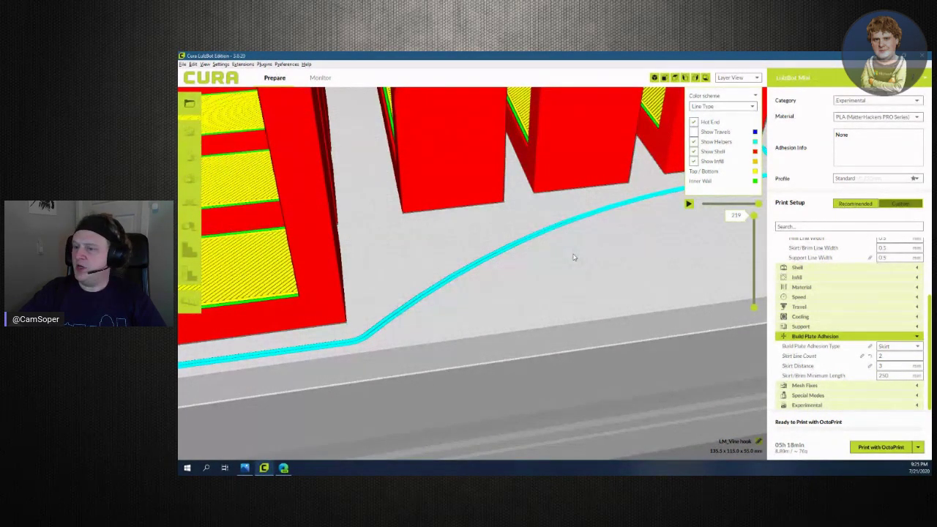
Zoom and orbit out to view all six resliced hooks, then send the job to OctoPrint
scroll(558, 314, "down", 5)
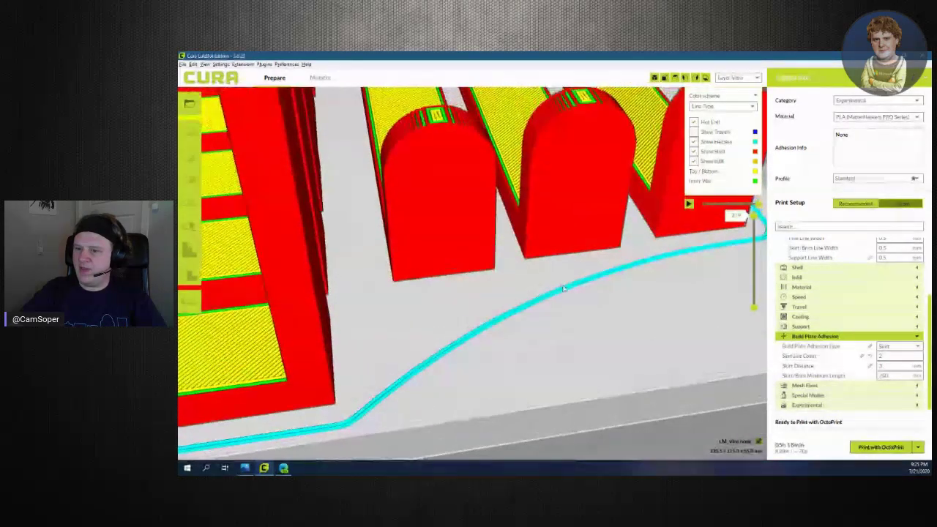
scroll(558, 314, "up", 3)
scroll(555, 343, "down", 2)
scroll(554, 344, "down", 5)
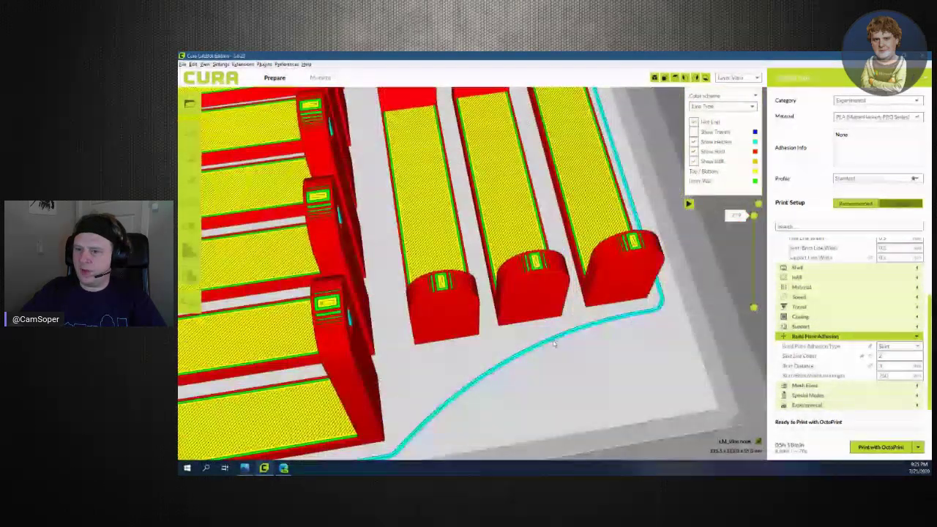
right_click_drag(554, 362, 651, 334)
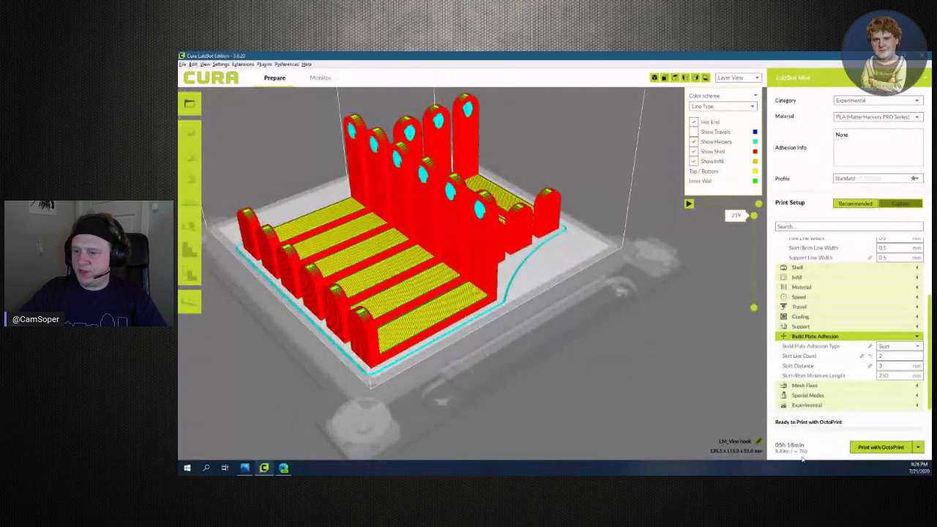
mouse_move(787, 447)
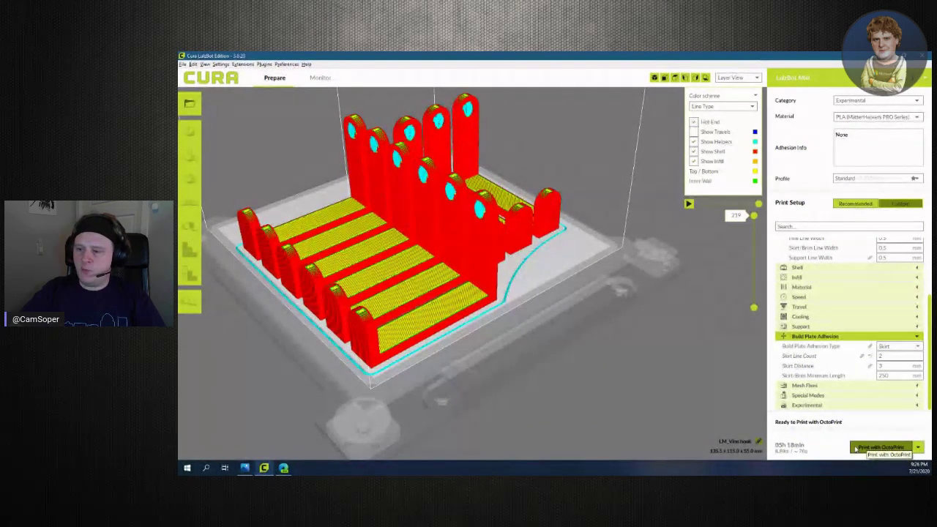
left_click(861, 450)
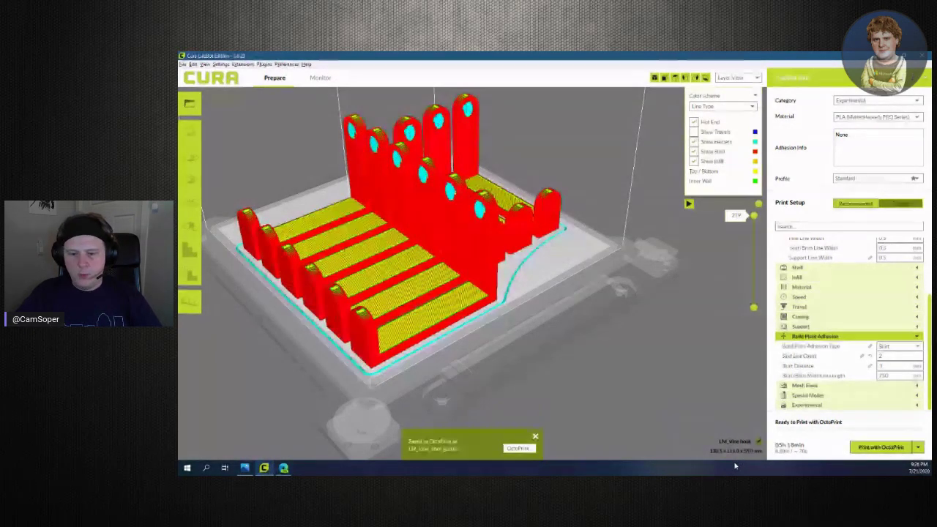
Switch to the web browser from the taskbar
left_click(283, 468)
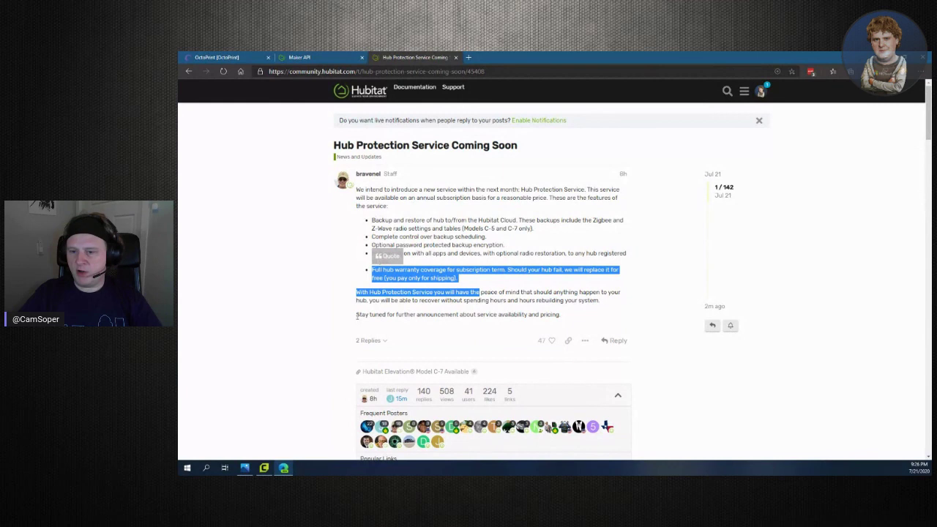
Switch to the OctoPrint tab showing LM_Vine hook.gcode loaded and Operational
left_click(242, 58)
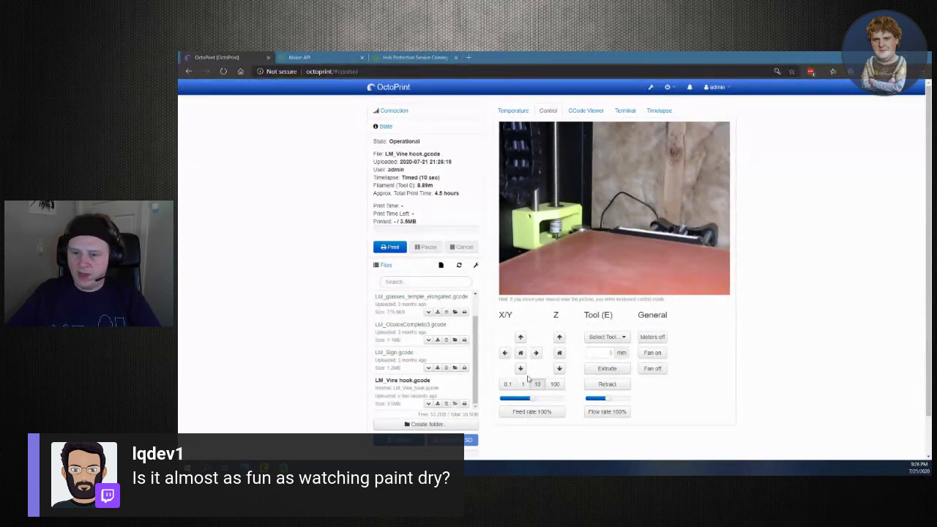
Download the attempt_2_20190809200406.mpg finished timelapse from the Timelapse tab and open it
left_click(661, 111)
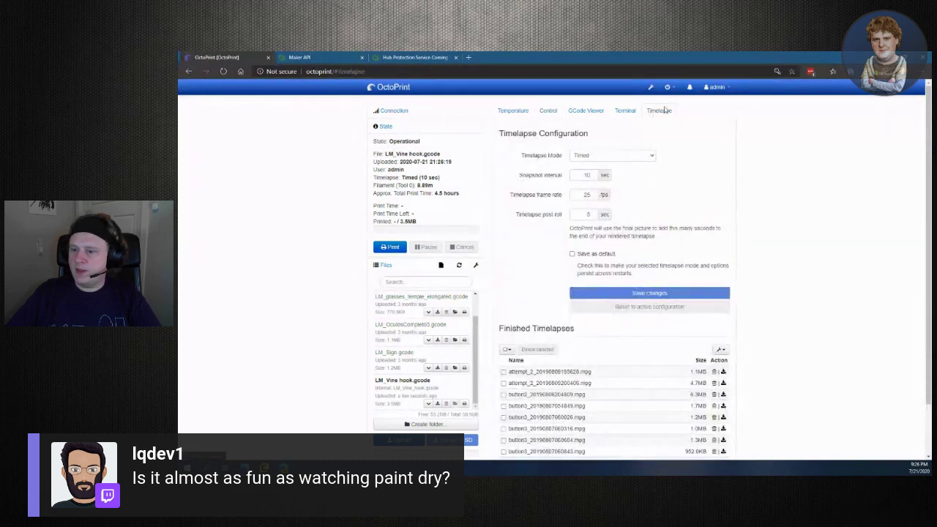
scroll(785, 316, "down", 2)
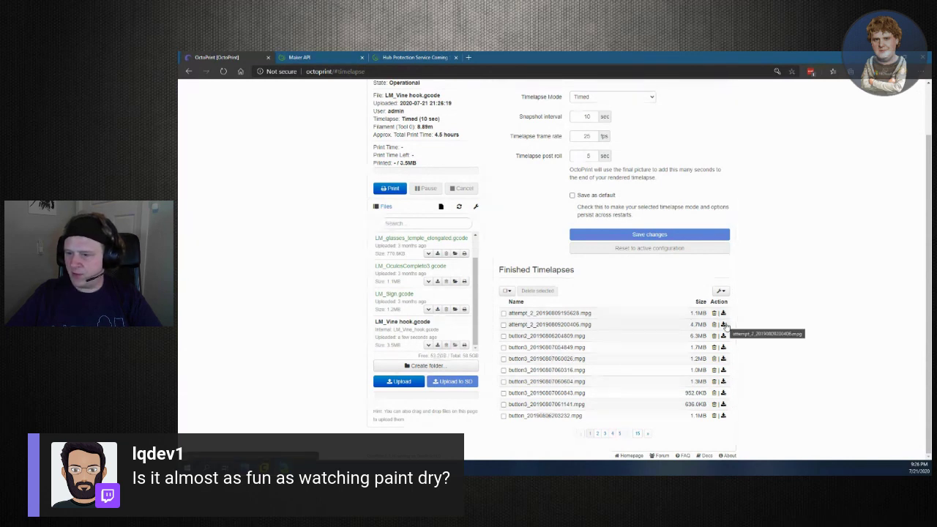
left_click(724, 324)
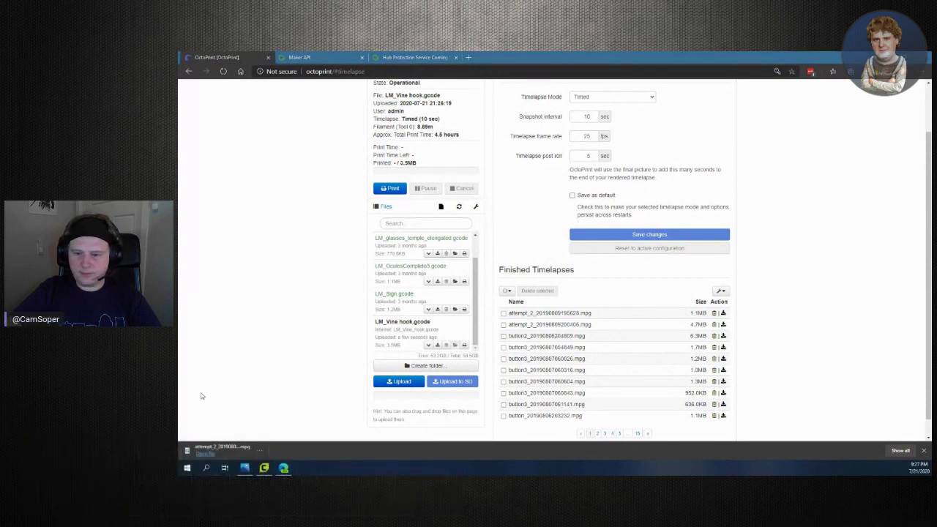
left_click(221, 447)
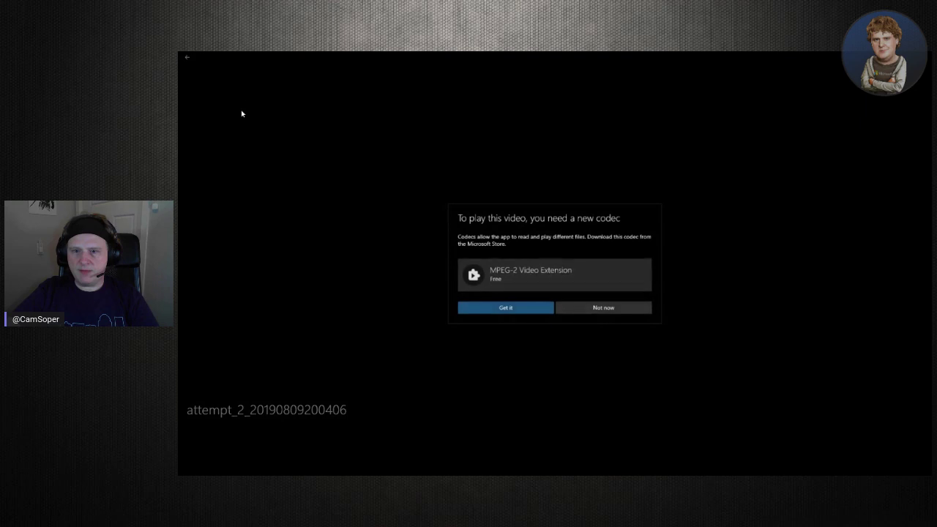
Install the MPEG-2 Video Extension codec, agreeing to download the extra content
left_click(513, 309)
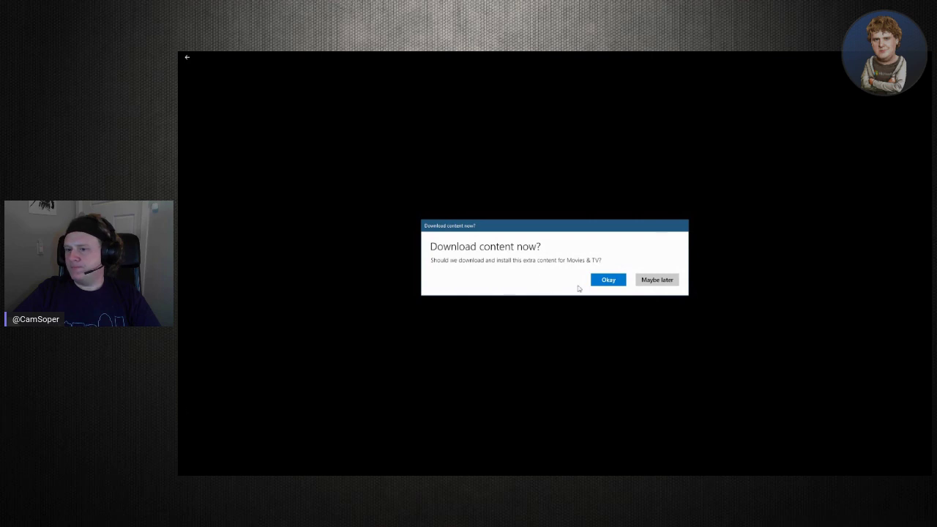
left_click(599, 286)
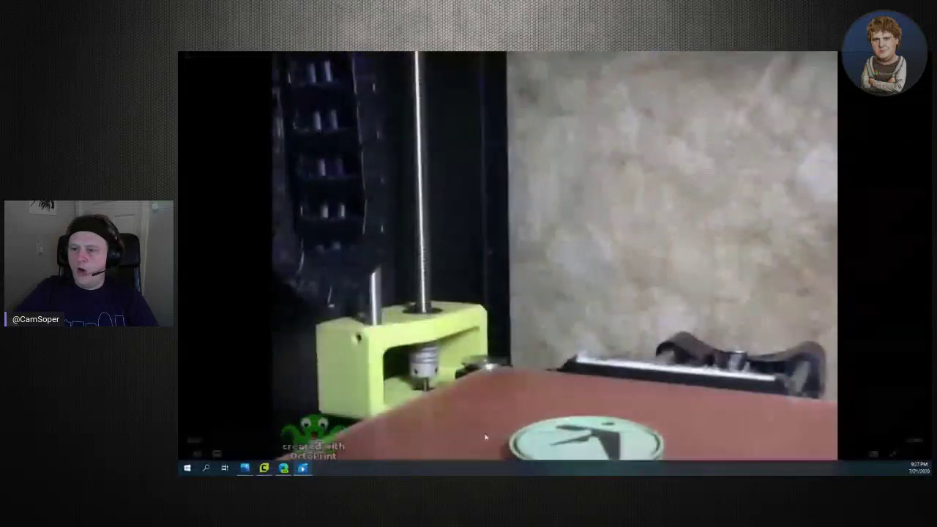
Watch the attempt_2 timelapse full screen to its end, then exit and close the player
mouse_move(505, 433)
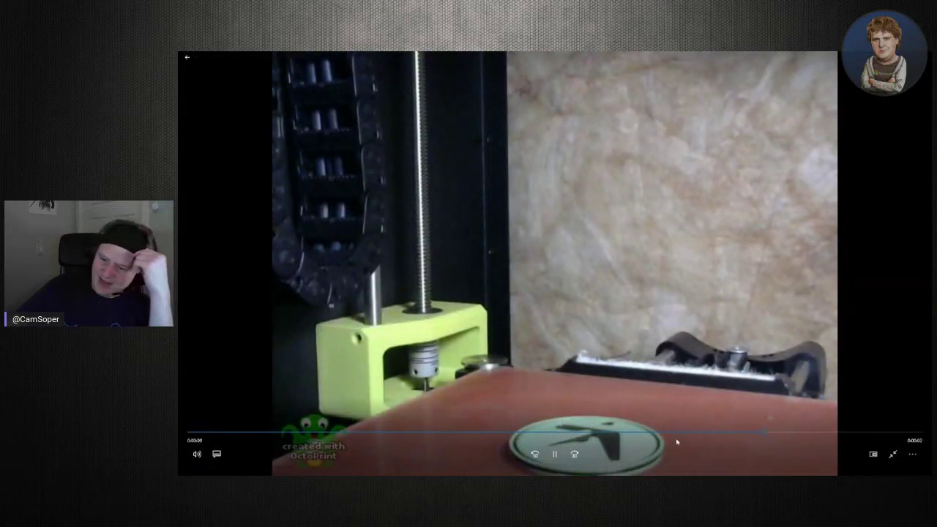
mouse_move(549, 475)
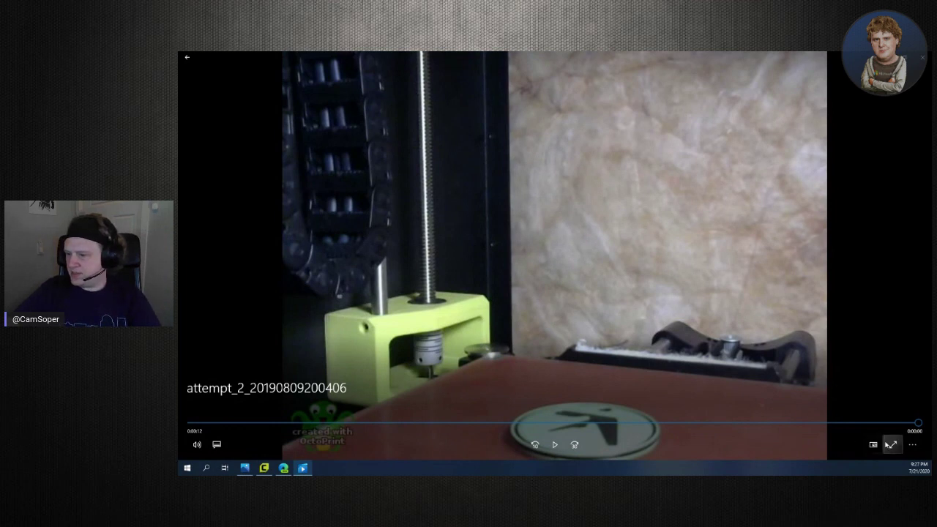
left_click(892, 444)
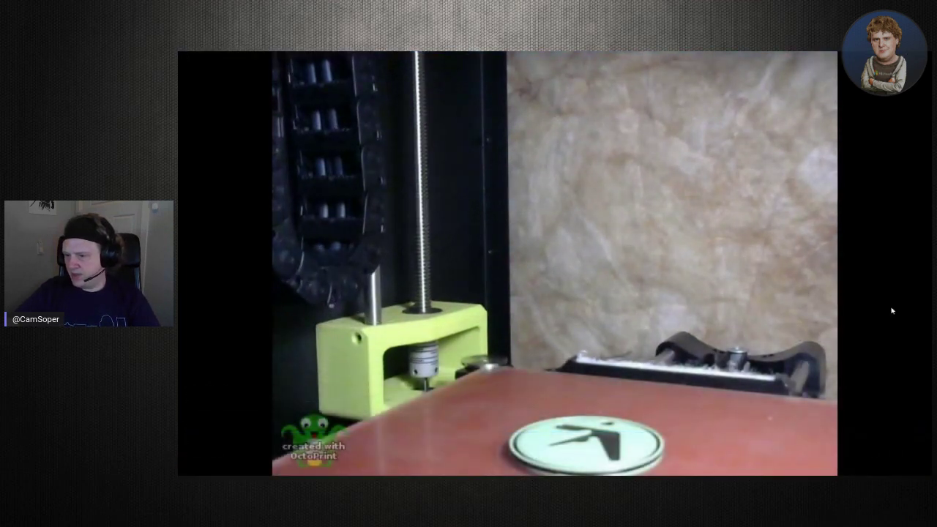
mouse_move(723, 386)
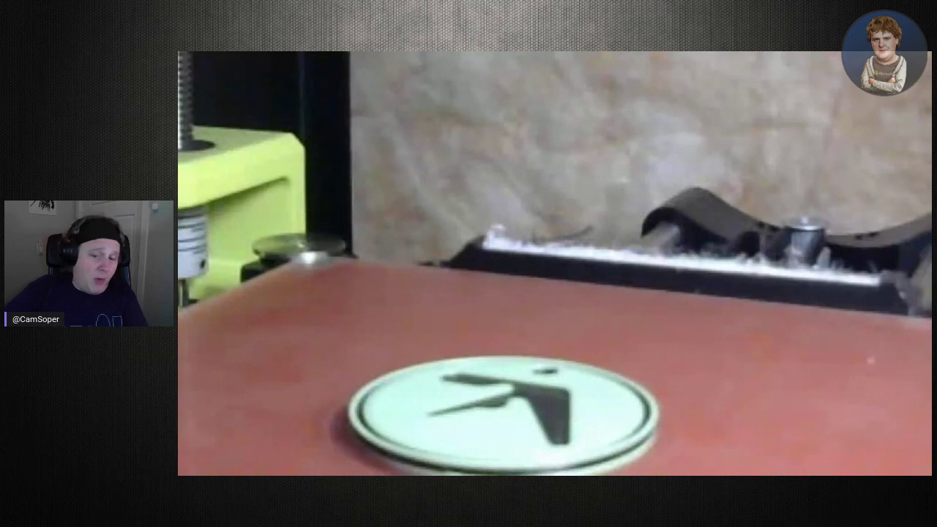
key("alt+Tab")
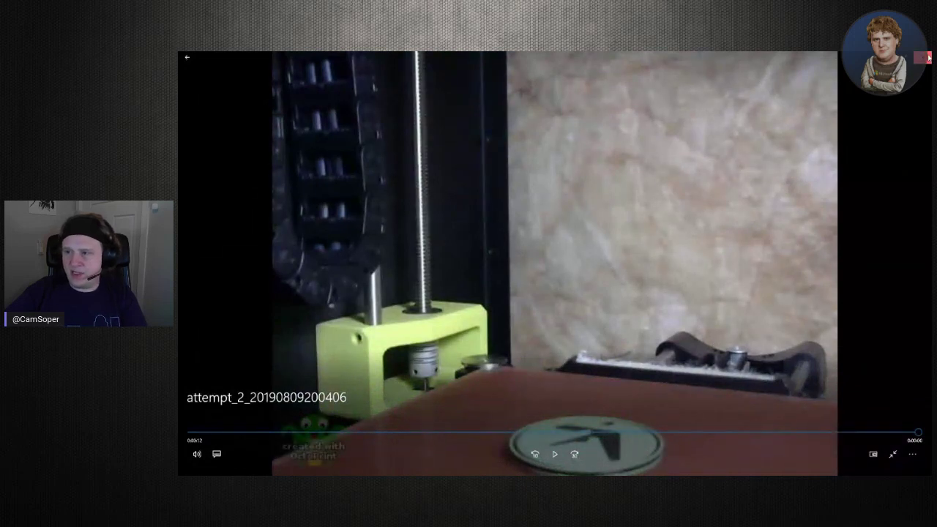
left_click(924, 57)
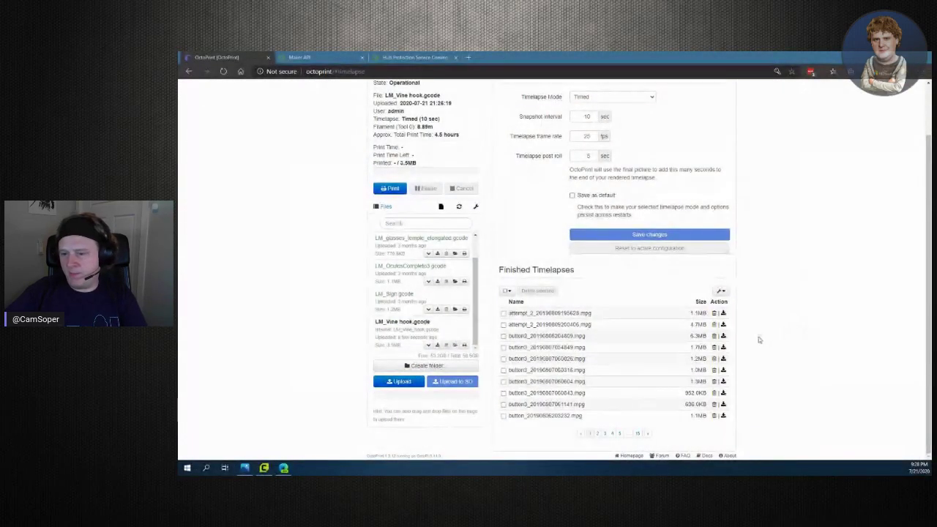
Page through the Finished Timelapses list to pages 2 and 3
left_click(598, 434)
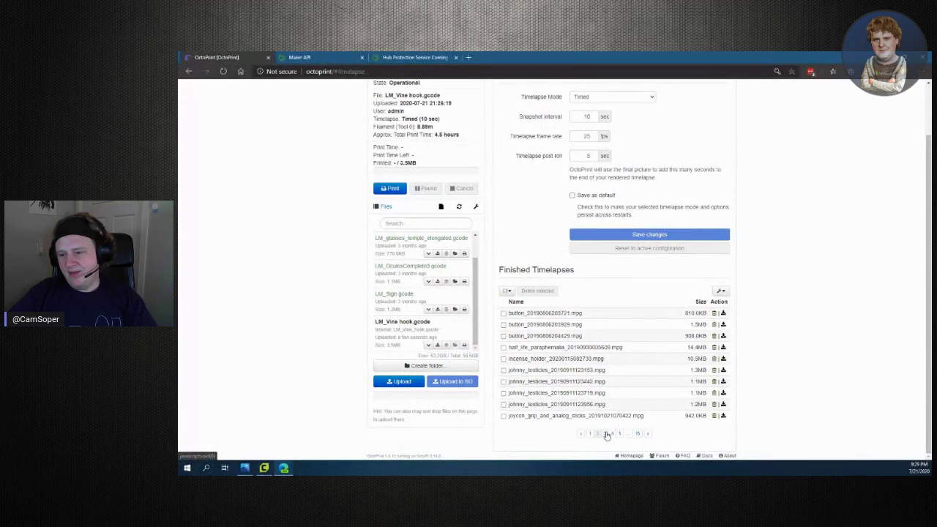
left_click(606, 434)
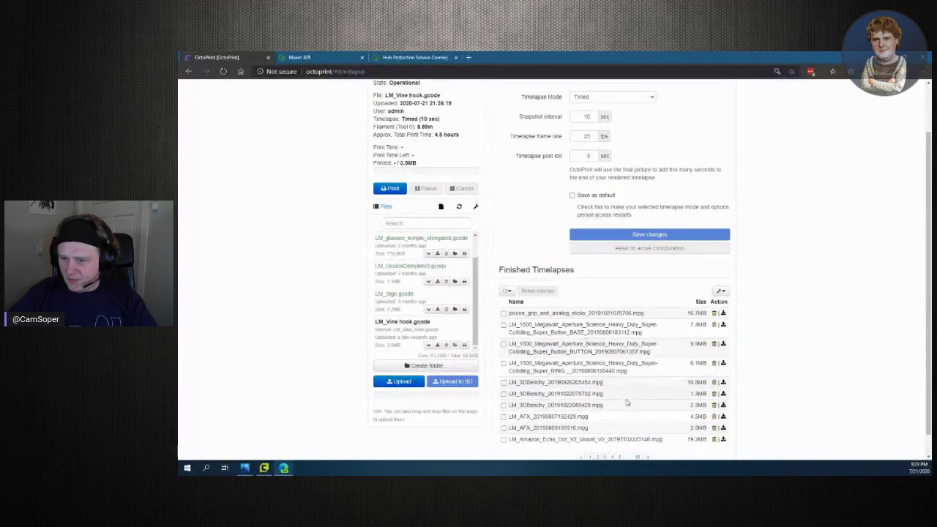
scroll(630, 416, "down", 1)
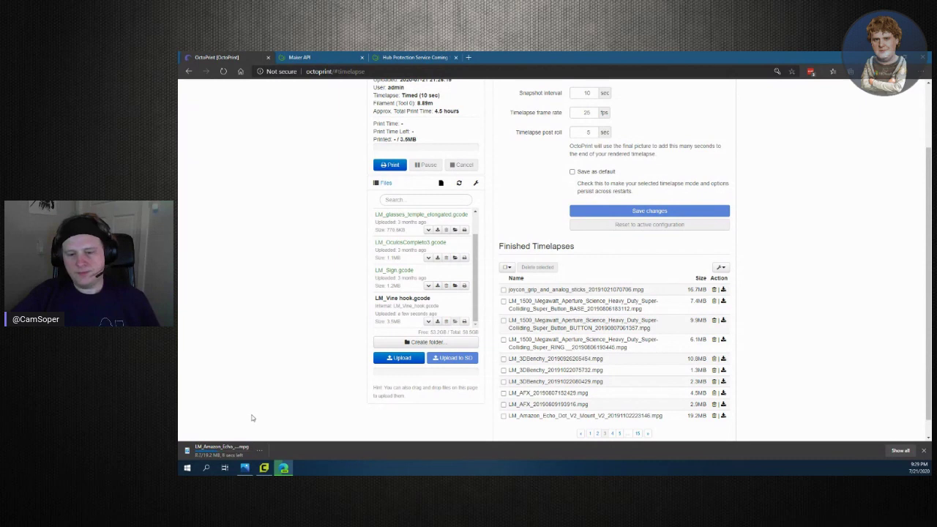
Close Photos, show the downloaded Echo Dot timelapse in Downloads, and bring up its context menu
right_click(246, 466)
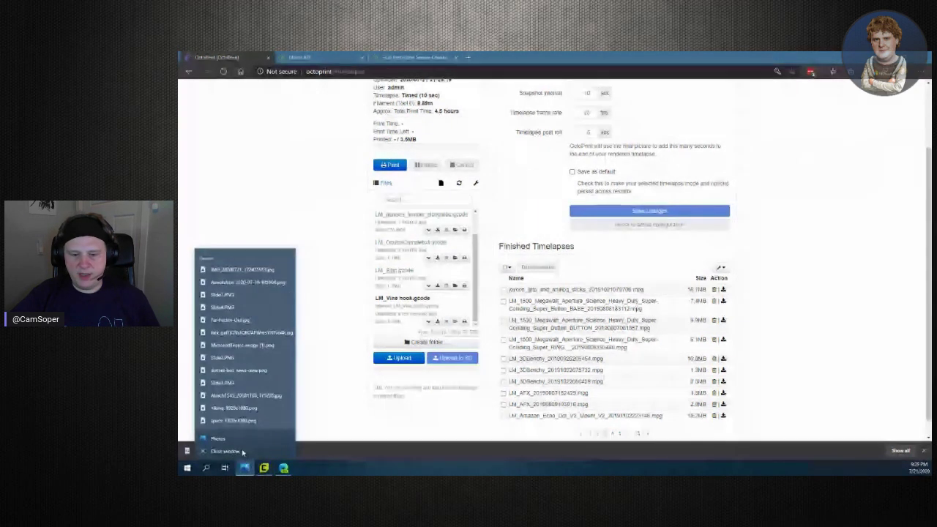
left_click(246, 450)
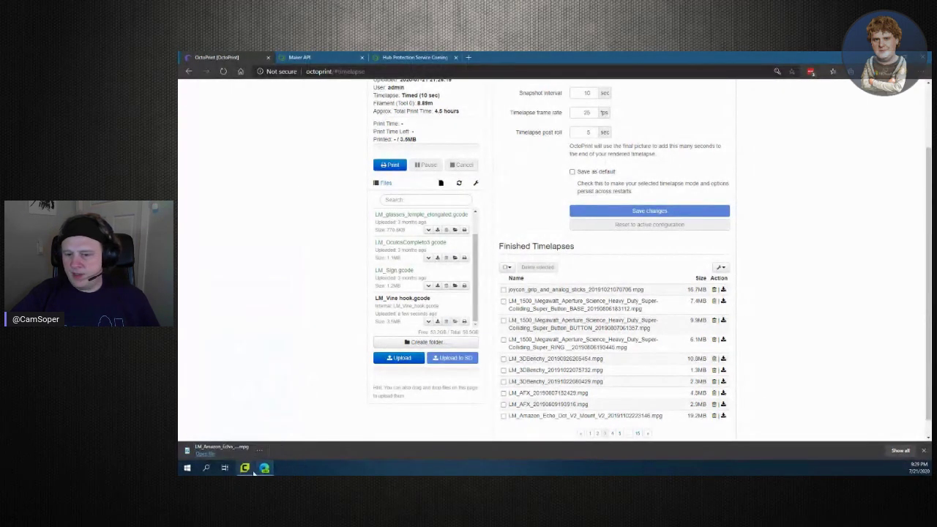
left_click(260, 453)
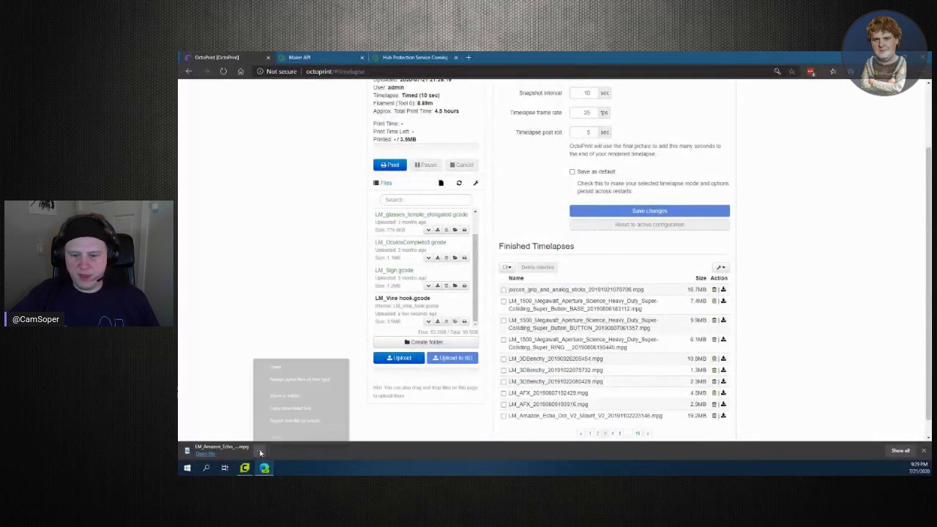
left_click(283, 396)
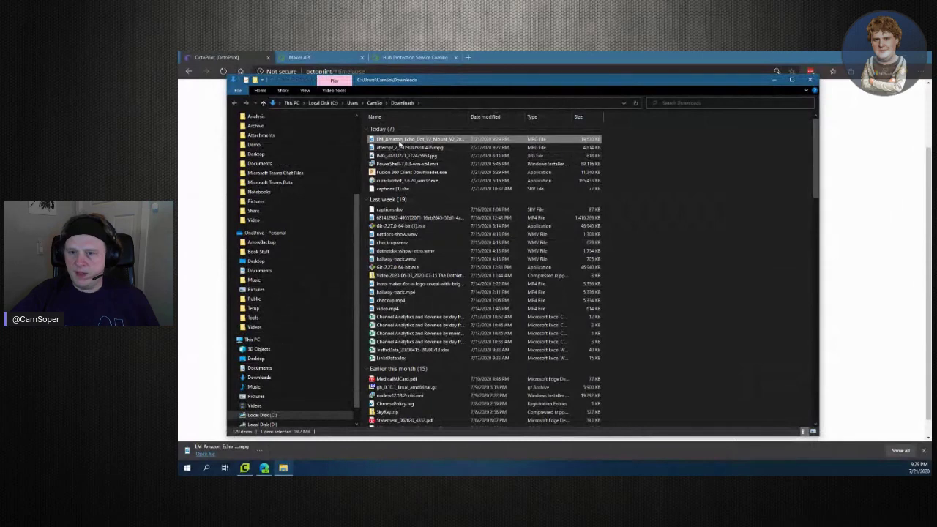
right_click(405, 141)
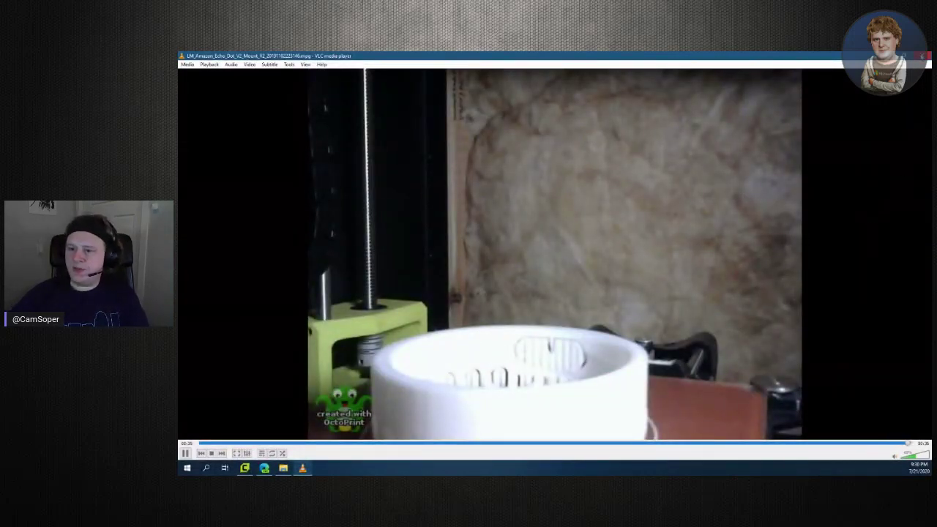
Close VLC after the Echo Dot timelapse and return to OctoPrint's Finished Timelapses page
left_click(925, 56)
key("alt+Tab")
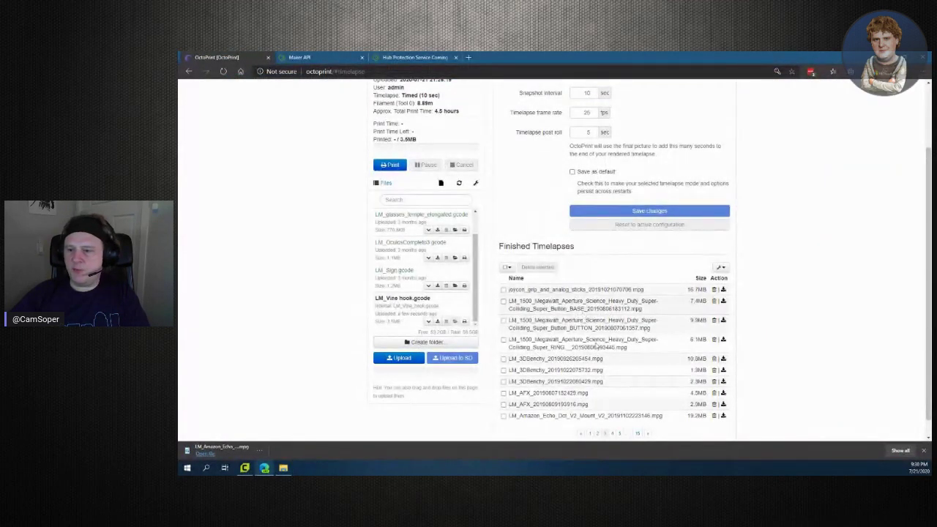
Browse to the next page of OctoPrint's finished timelapses
scroll(870, 422, "up", 2)
scroll(869, 422, "down", 3)
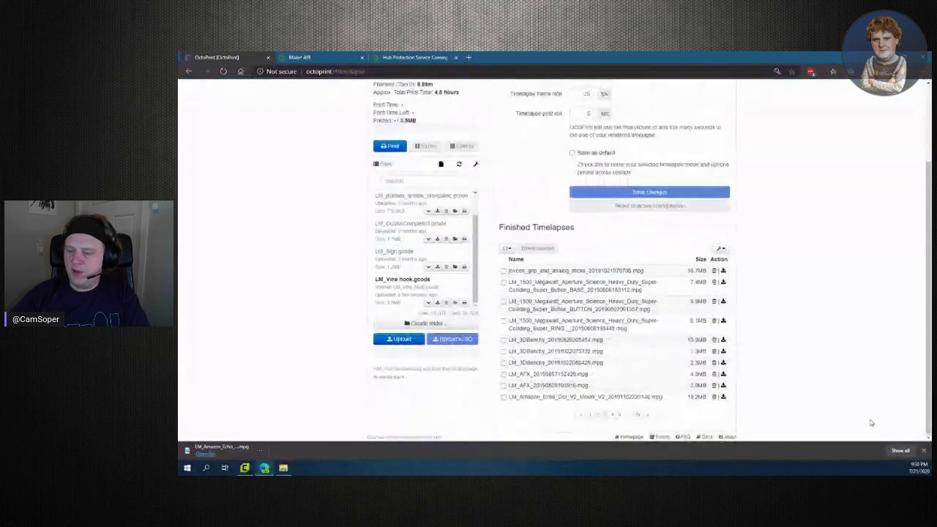
left_click(612, 414)
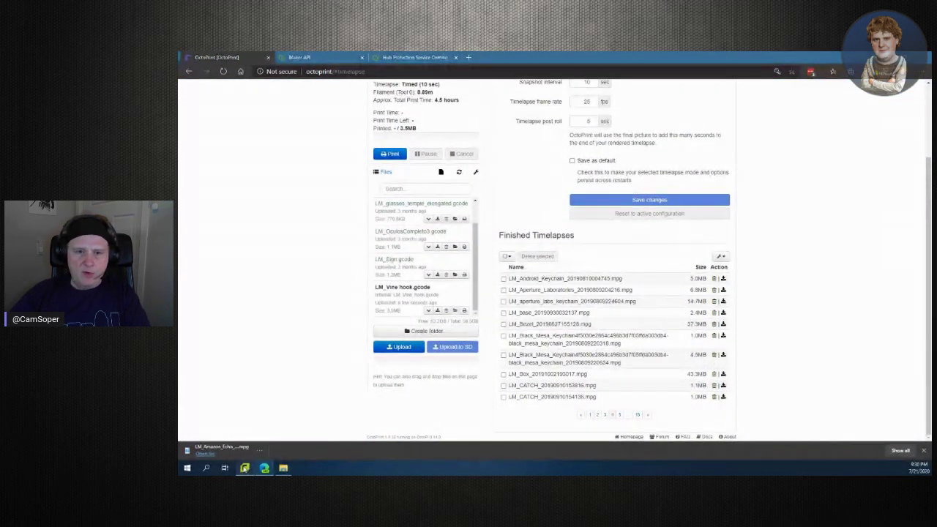
left_click(244, 468)
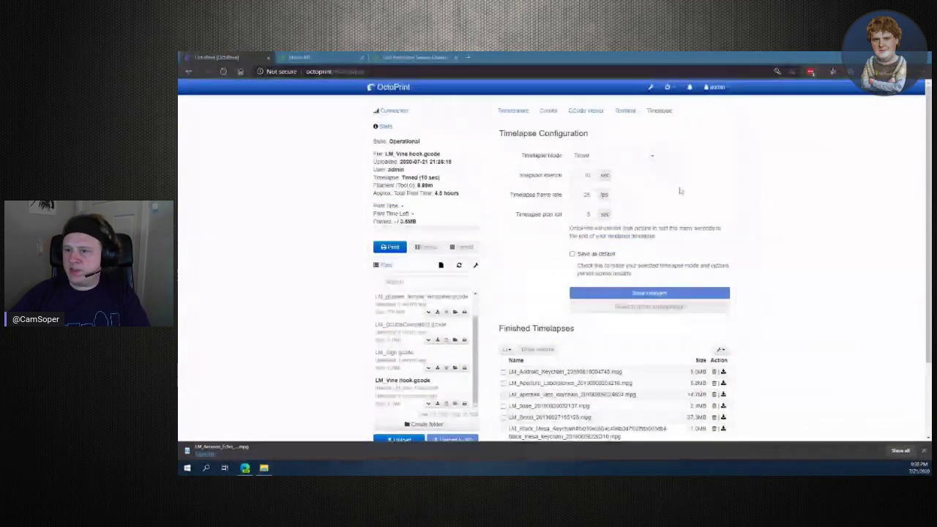
Bring up the Control view with the live webcam, then the Temperature view
left_click(548, 111)
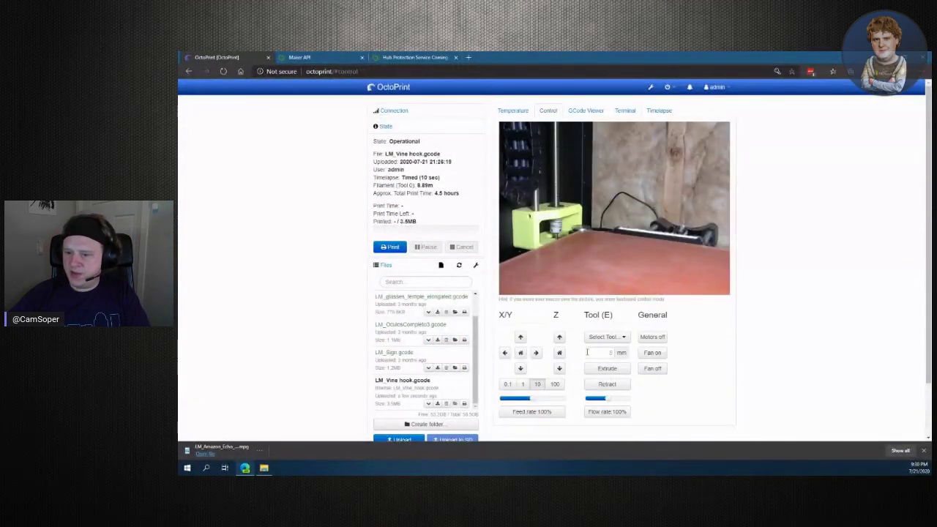
scroll(737, 366, "down", 2)
scroll(639, 325, "up", 2)
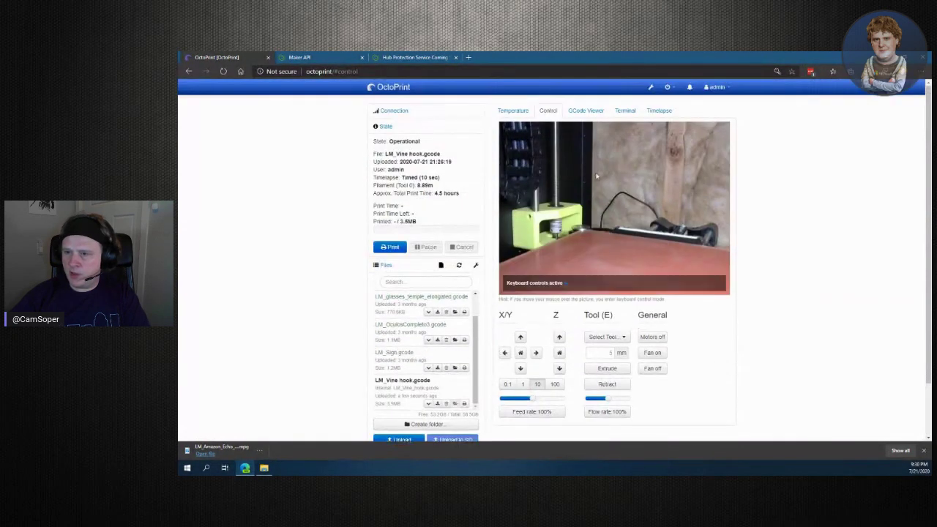
left_click(512, 110)
Set the tool target temperature to 205 °C
scroll(768, 315, "down", 1)
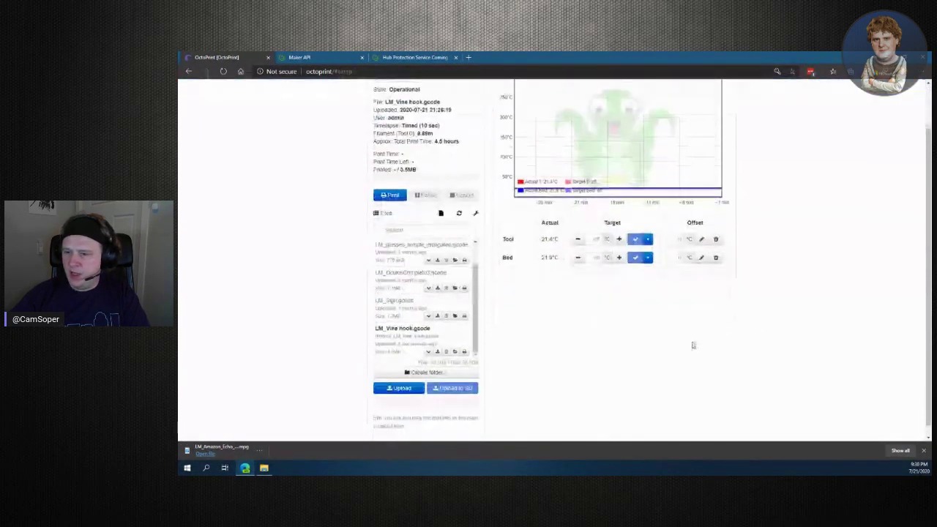
left_click(597, 237)
type("205")
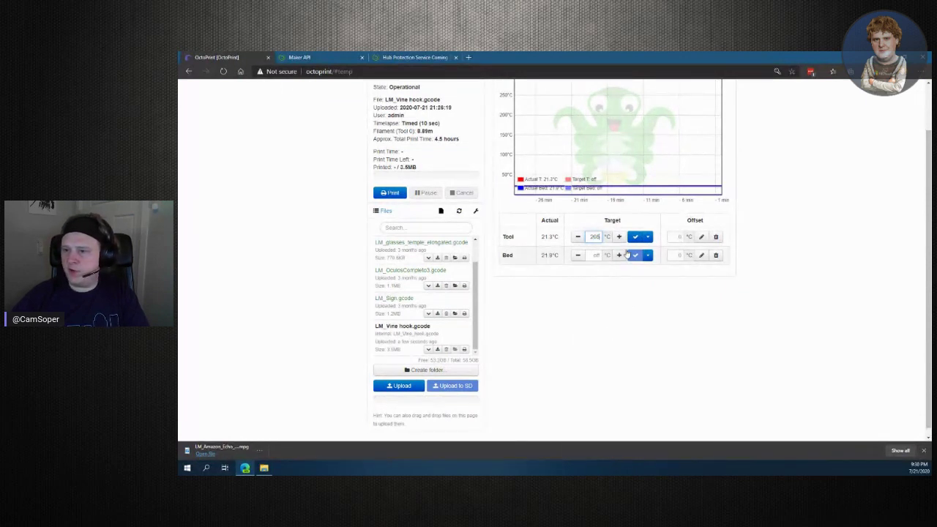
left_click(633, 237)
Set the bed target temperature to 40 °C
scroll(787, 278, "up", 1)
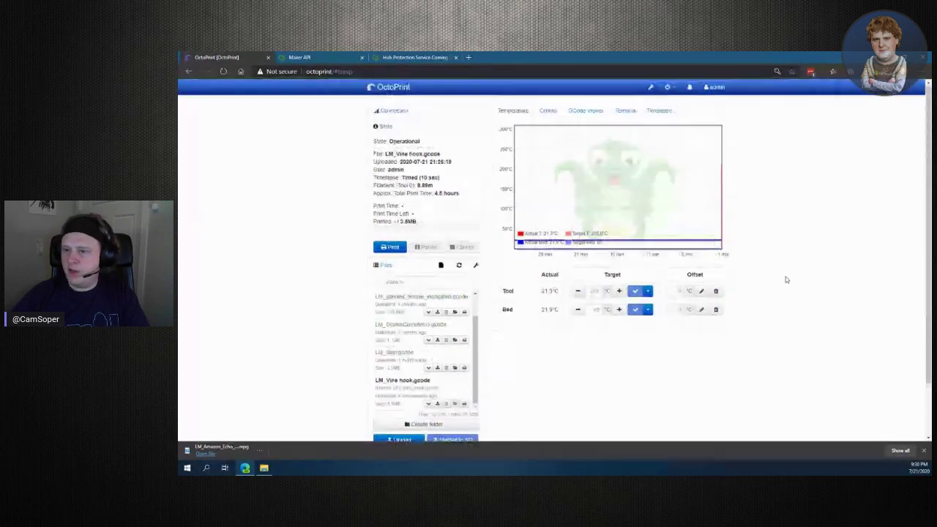
left_click(591, 309)
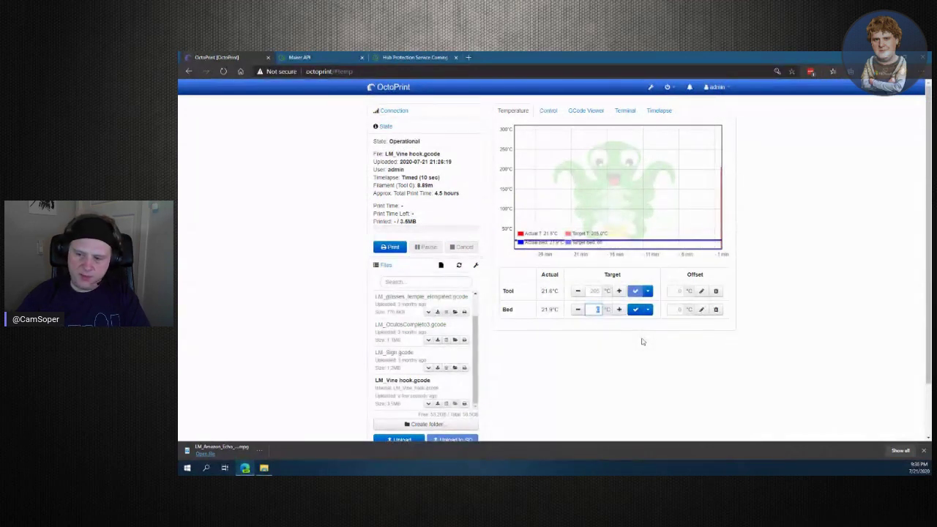
type("40")
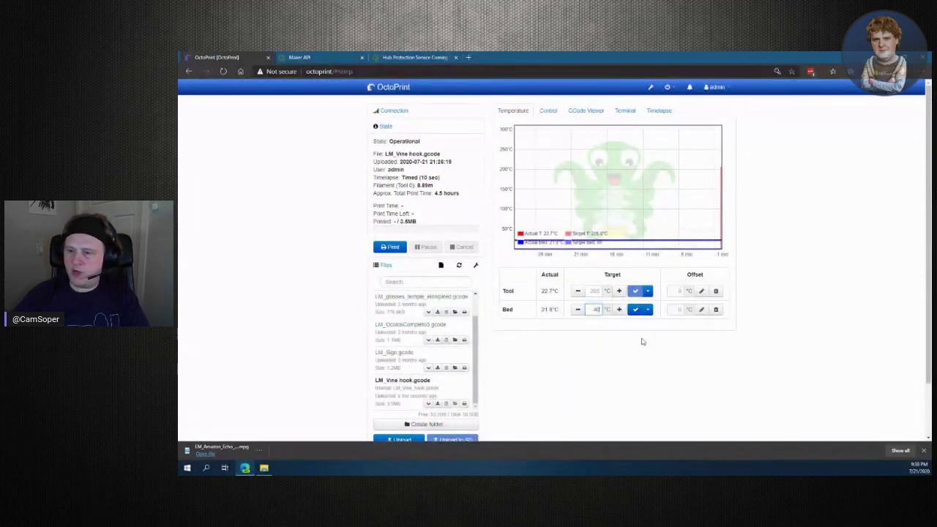
left_click(635, 310)
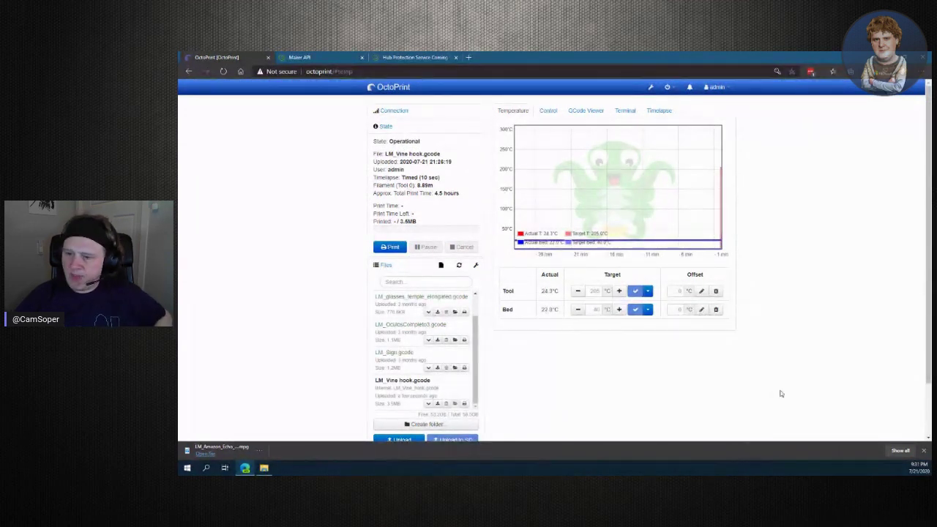